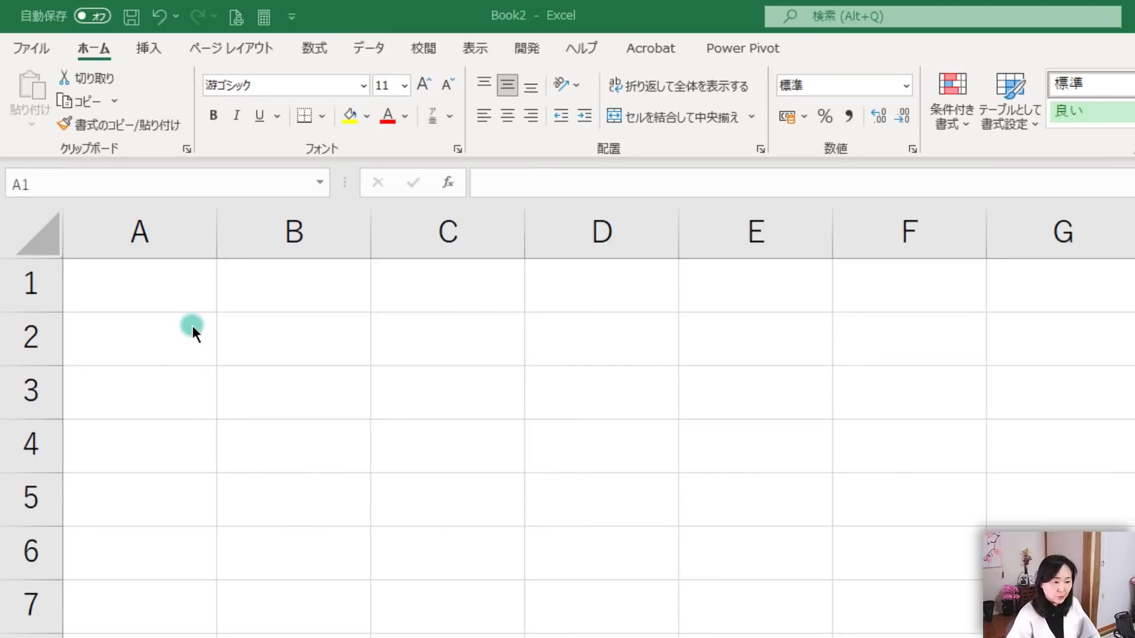
Enter 2022 in cell A1, then try appending 年 to the entry
click(165, 291)
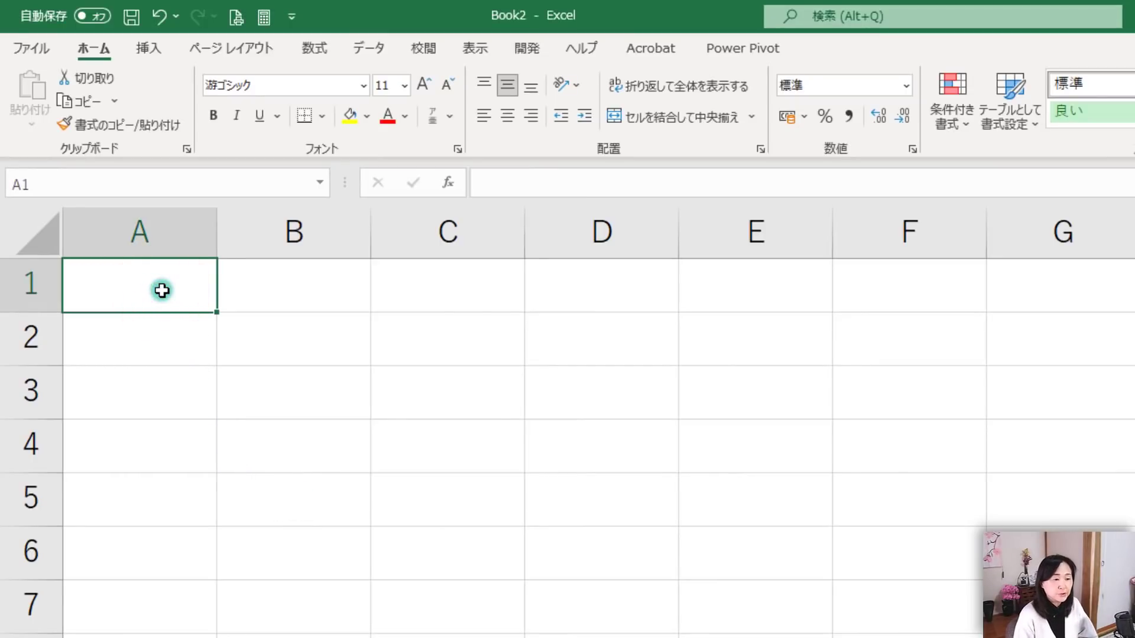
text(202)
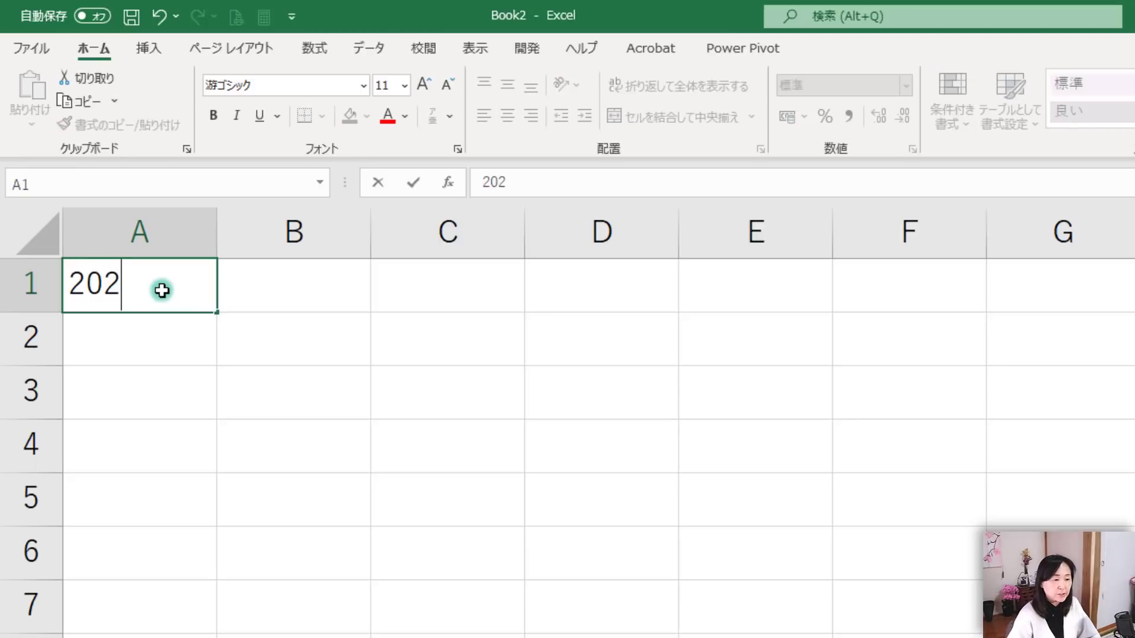
text(2)
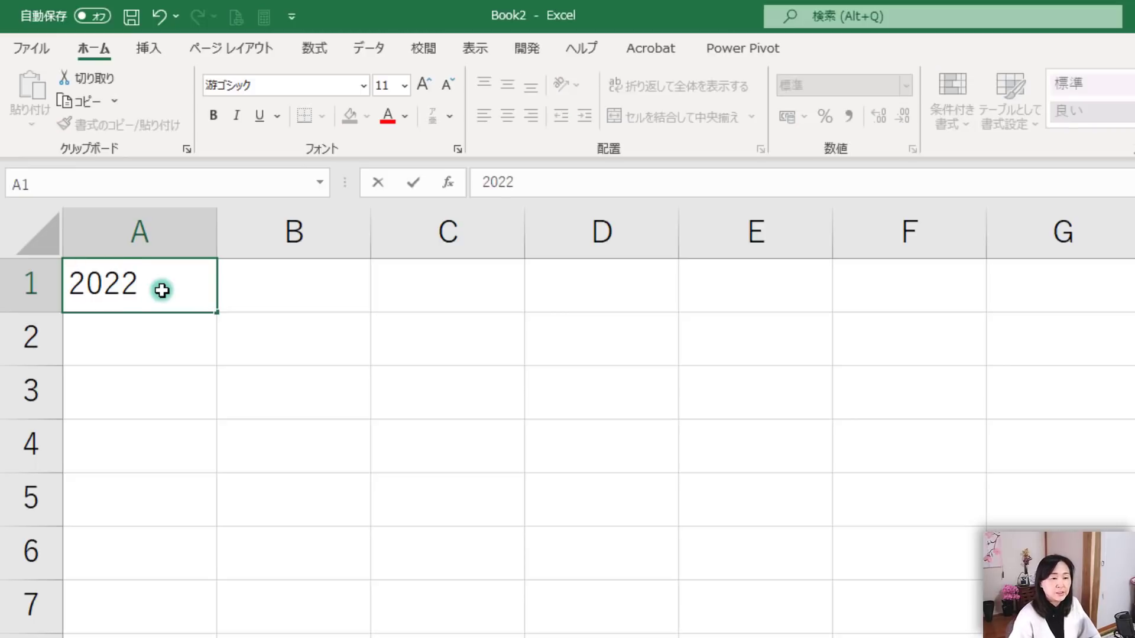
key(Return)
click(169, 283)
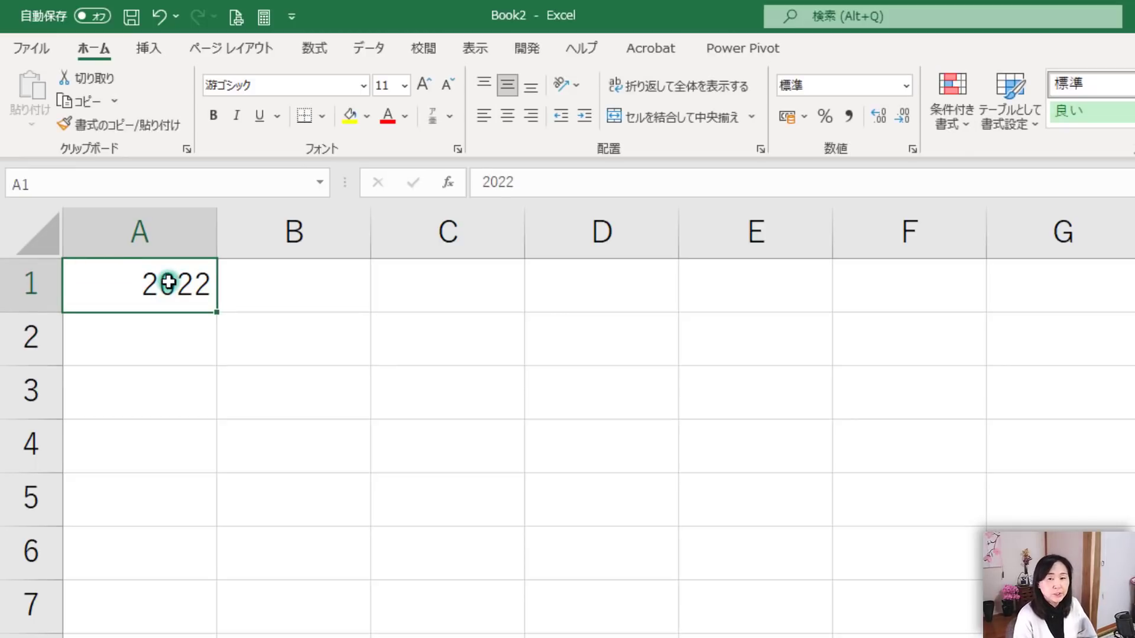
click(518, 182)
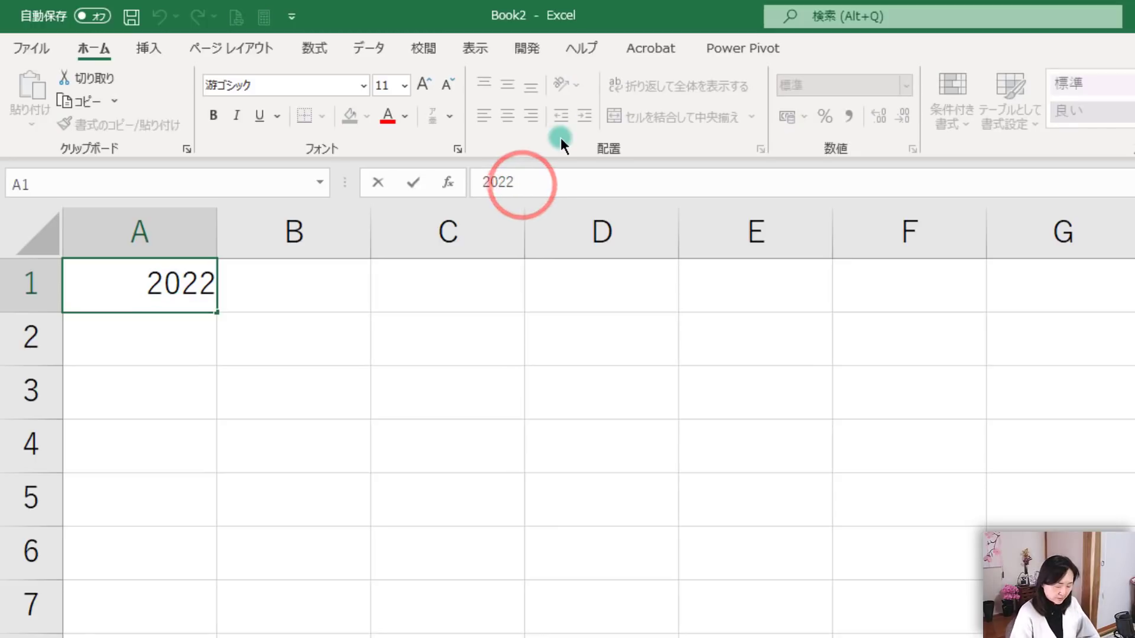
text(nen)
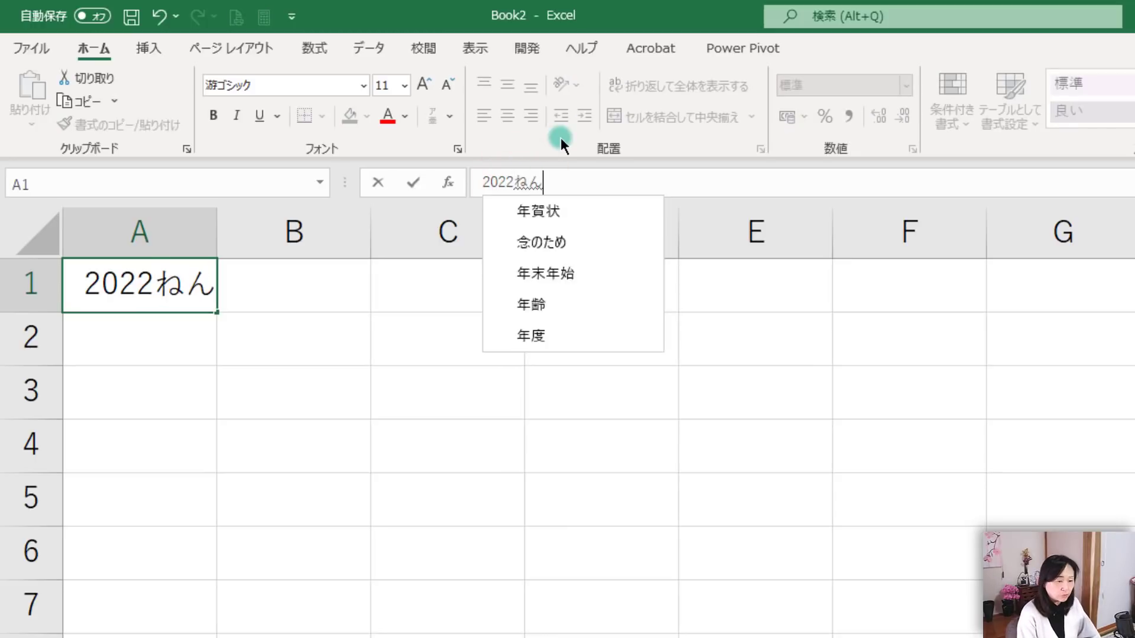
key(space)
key(Return)
key(Return)
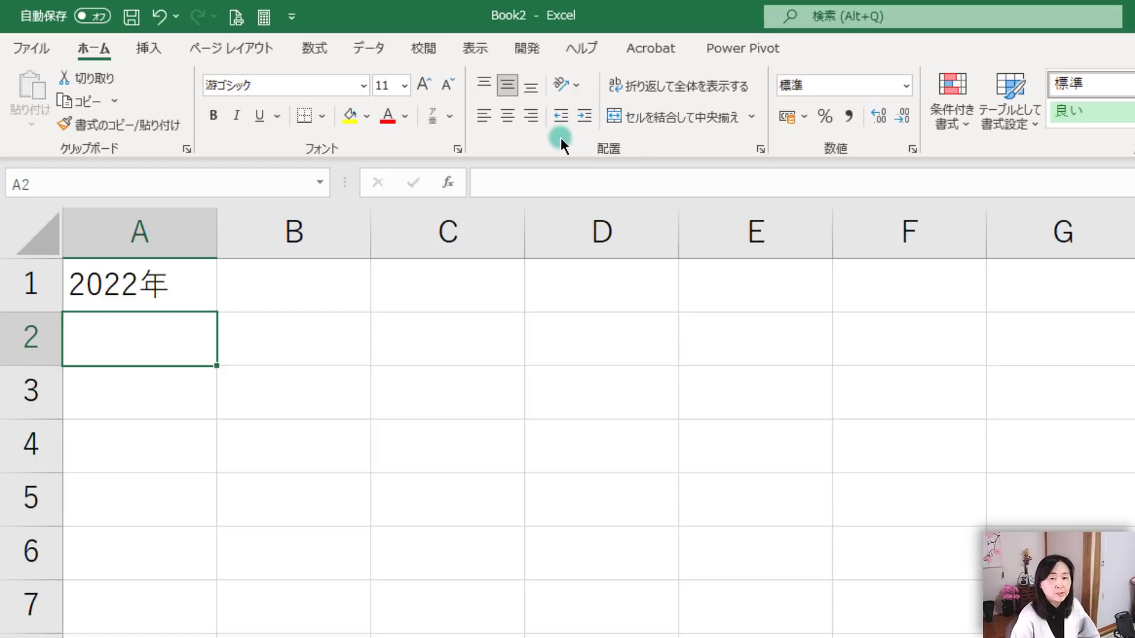
Remove the 年 so A1 holds the plain number 2022, and open its Format Cells dialog
click(177, 278)
click(573, 170)
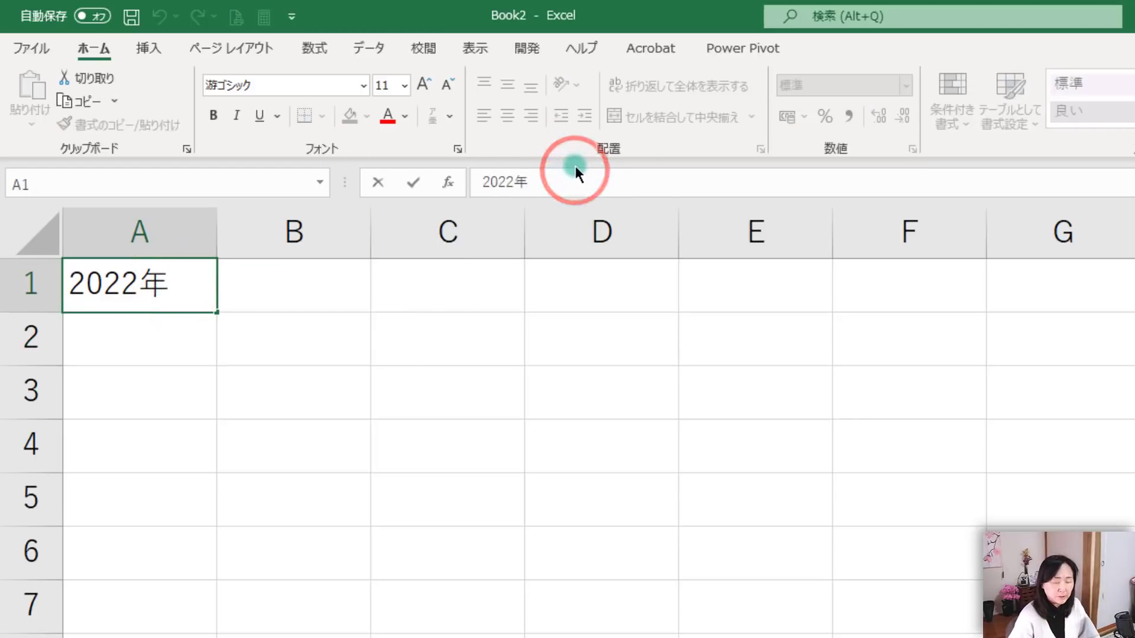
key(BackSpace)
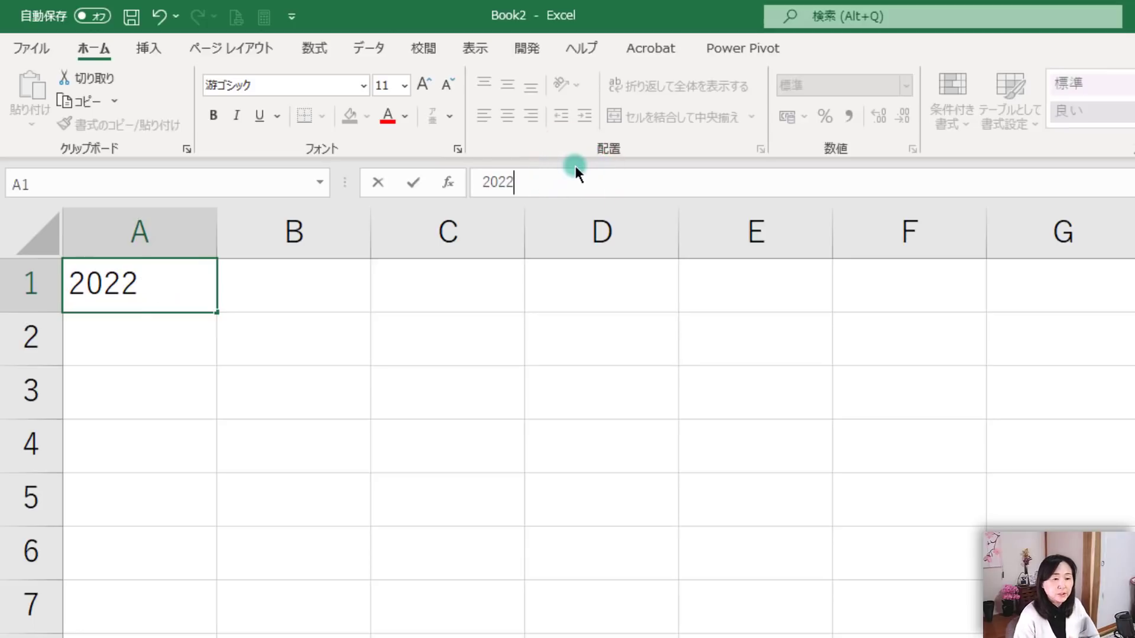
key(Return)
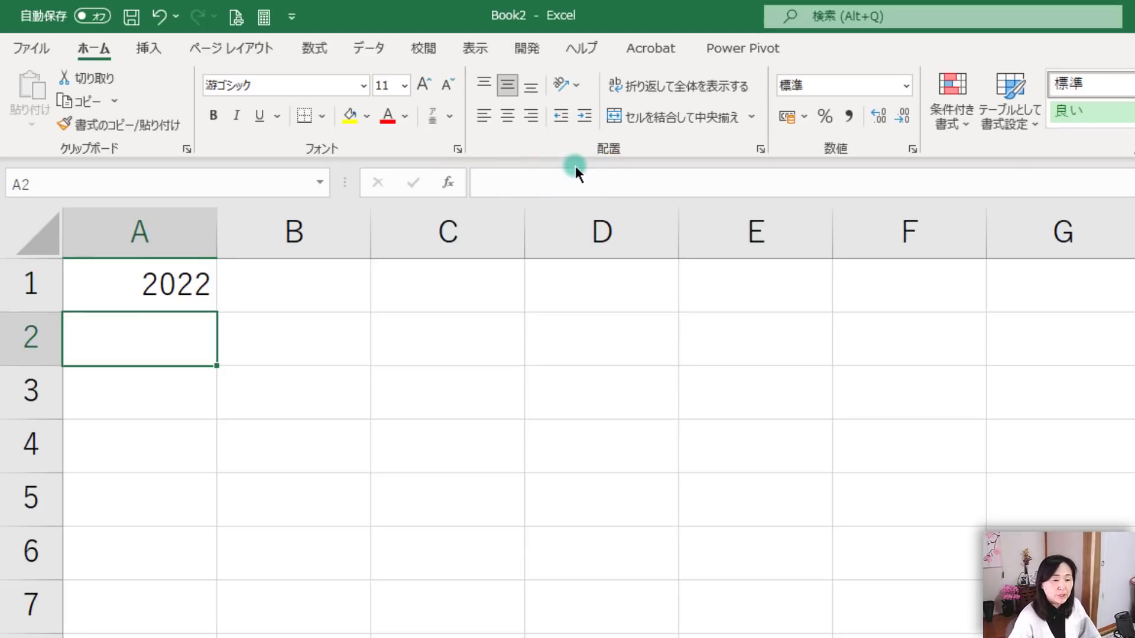
click(119, 279)
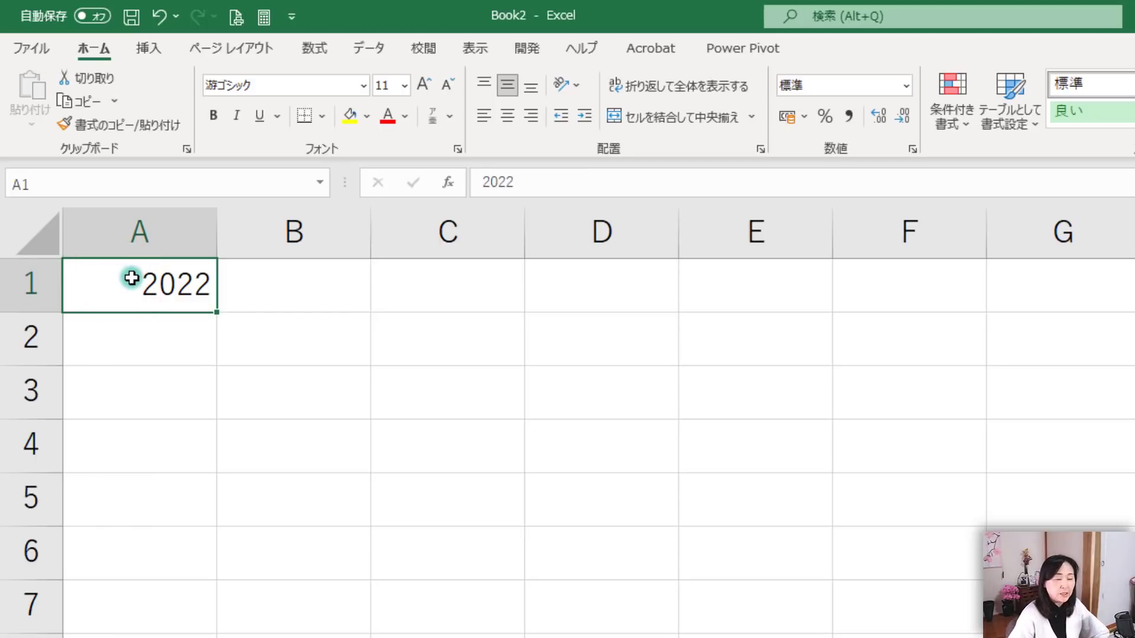
key(ctrl+1)
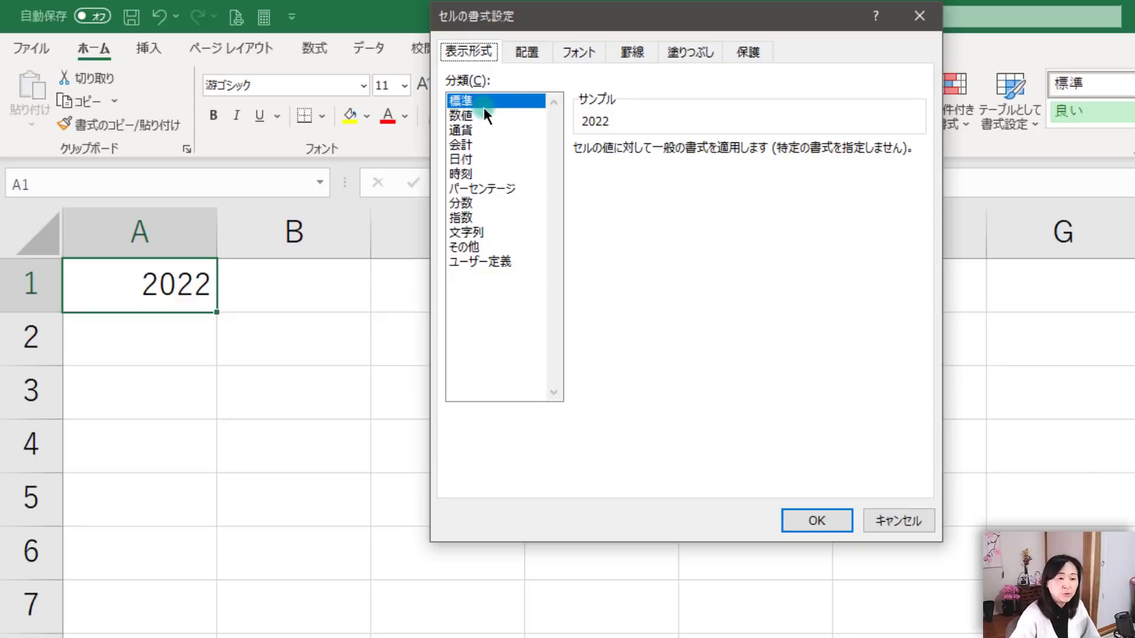
Give A1 the custom number format #年 so it displays 2022年
click(509, 267)
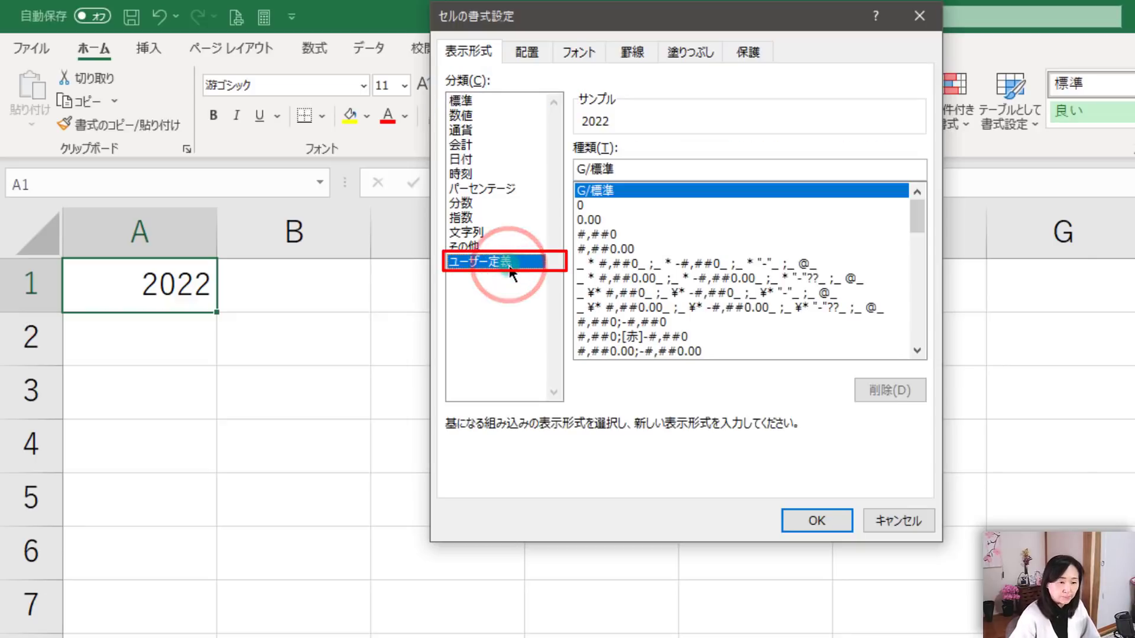
click(630, 167)
key(BackSpace)
key(BackSpace)
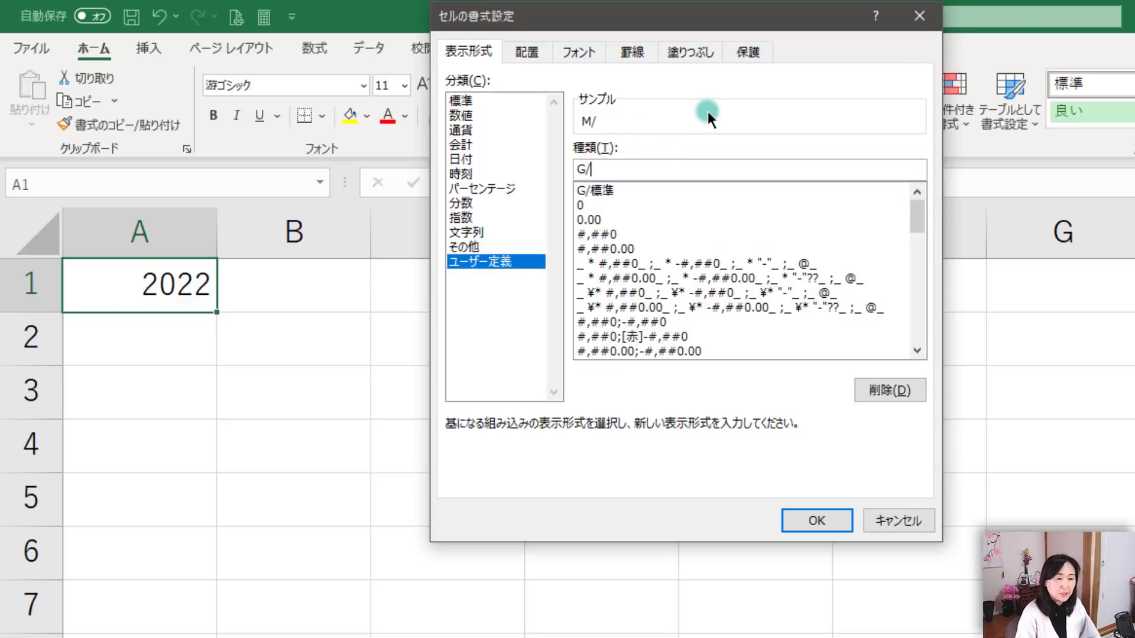
key(BackSpace)
key(BackSpace)
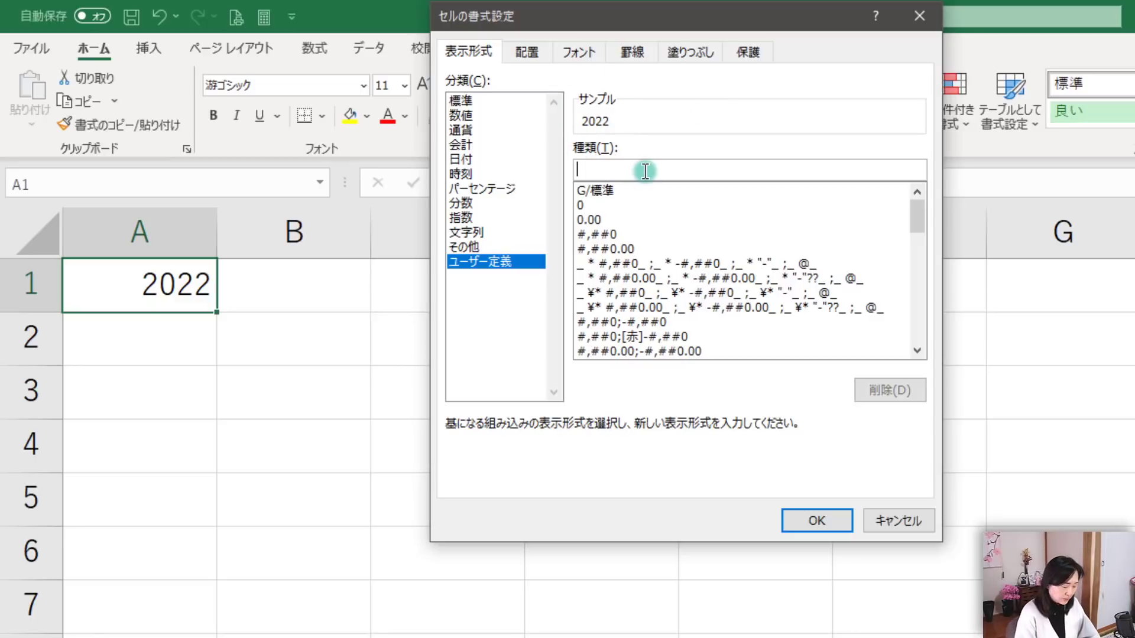
text(#)
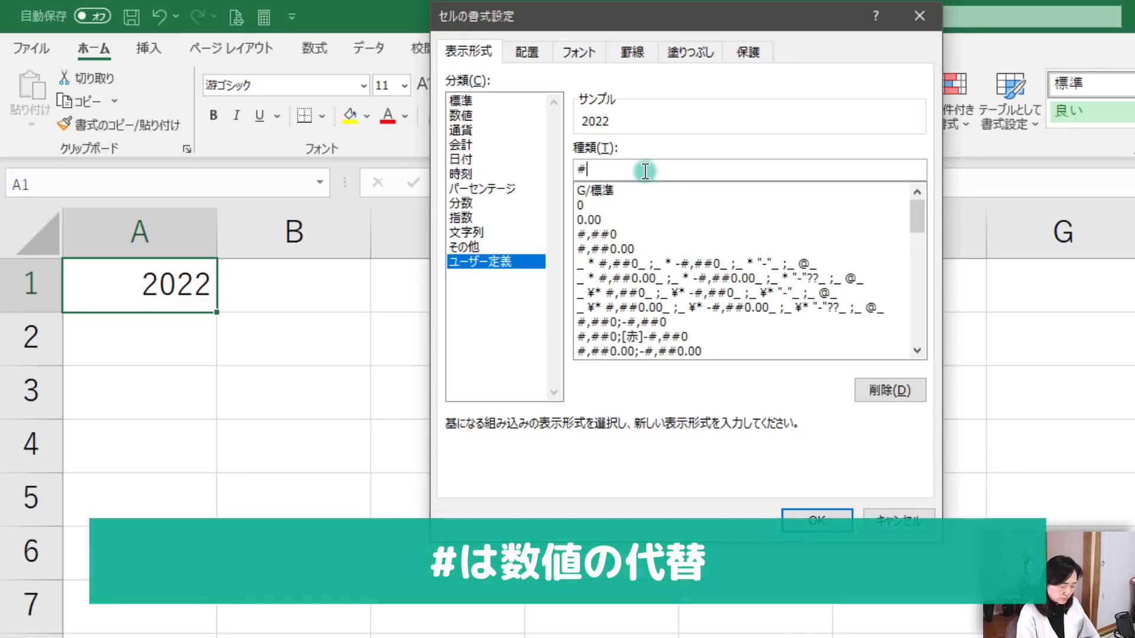
text(年)
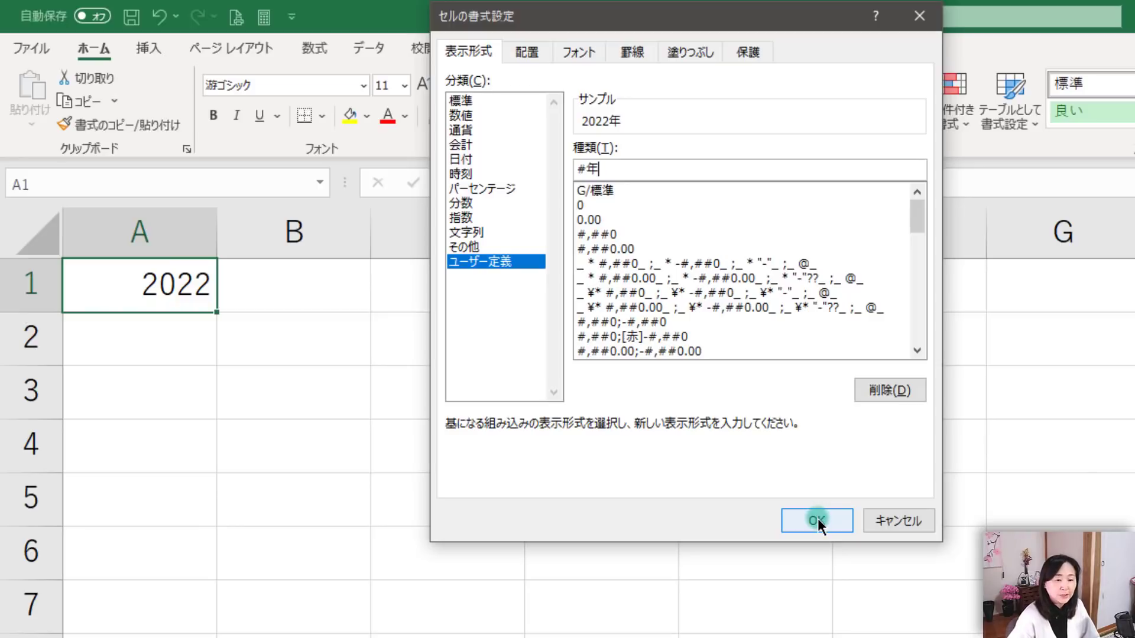
click(818, 519)
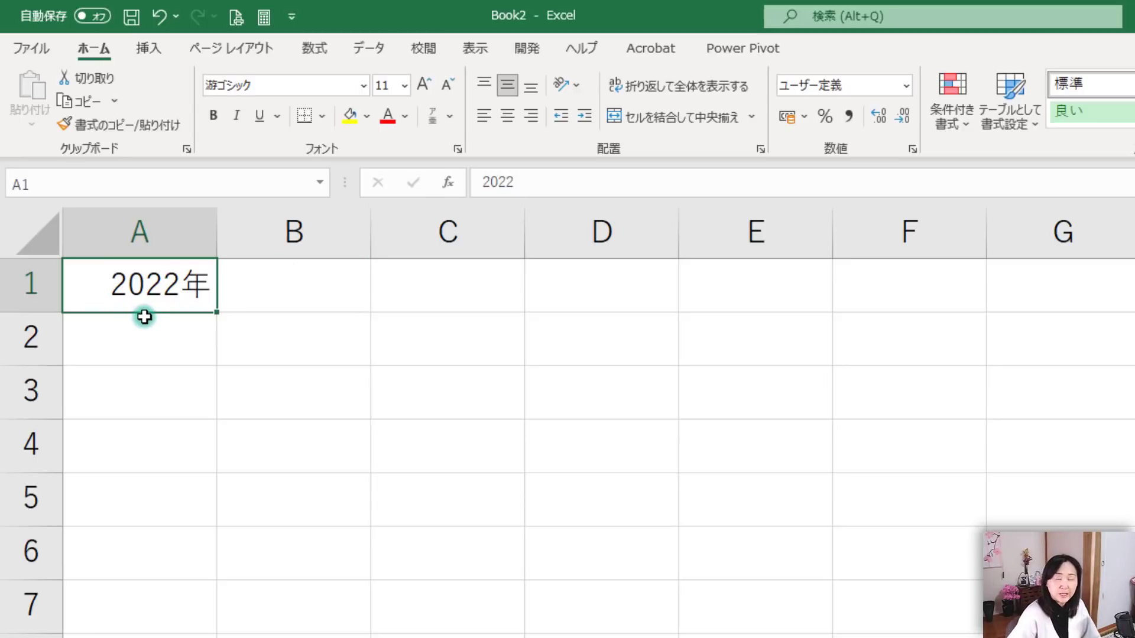
click(141, 354)
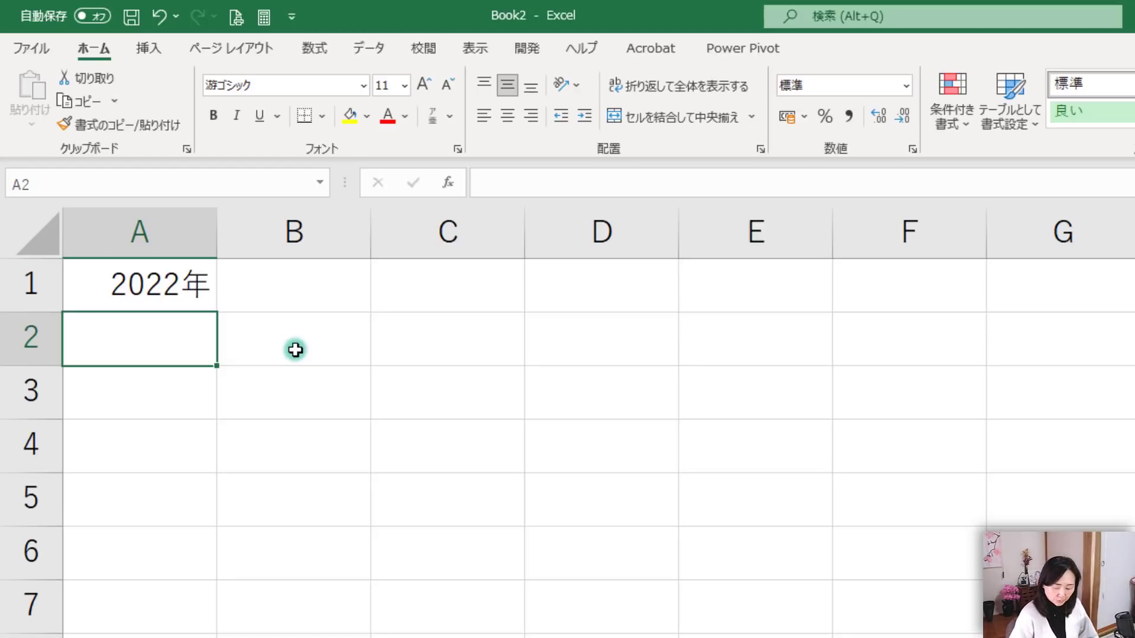
Enter 4 in A2 and apply the custom format #月 so it shows 4月
text(4)
key(Return)
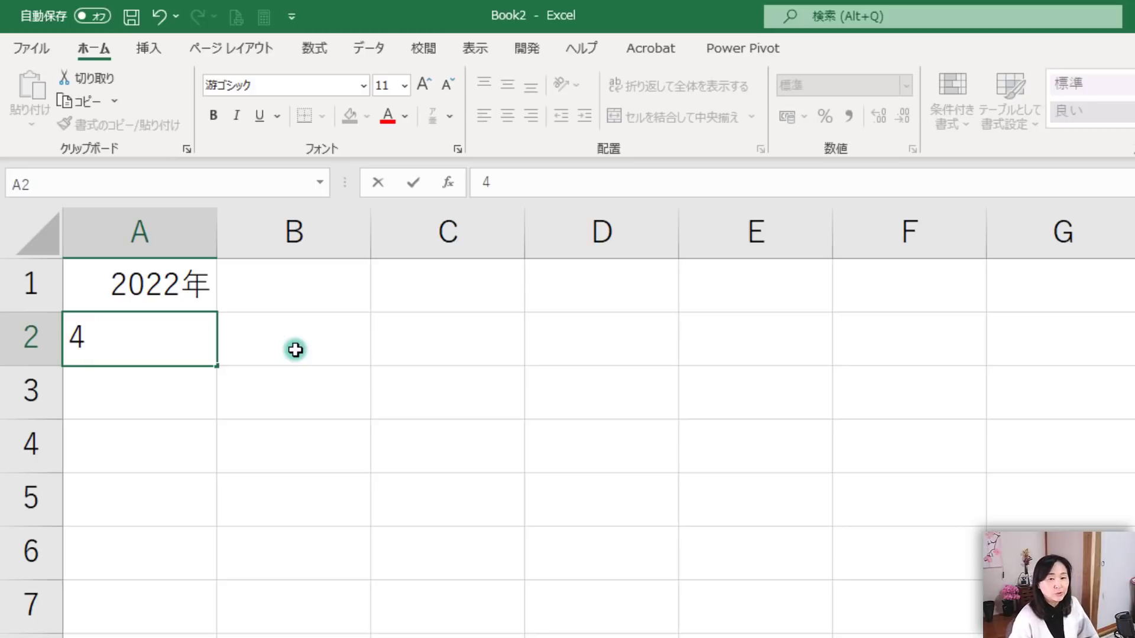
key(Return)
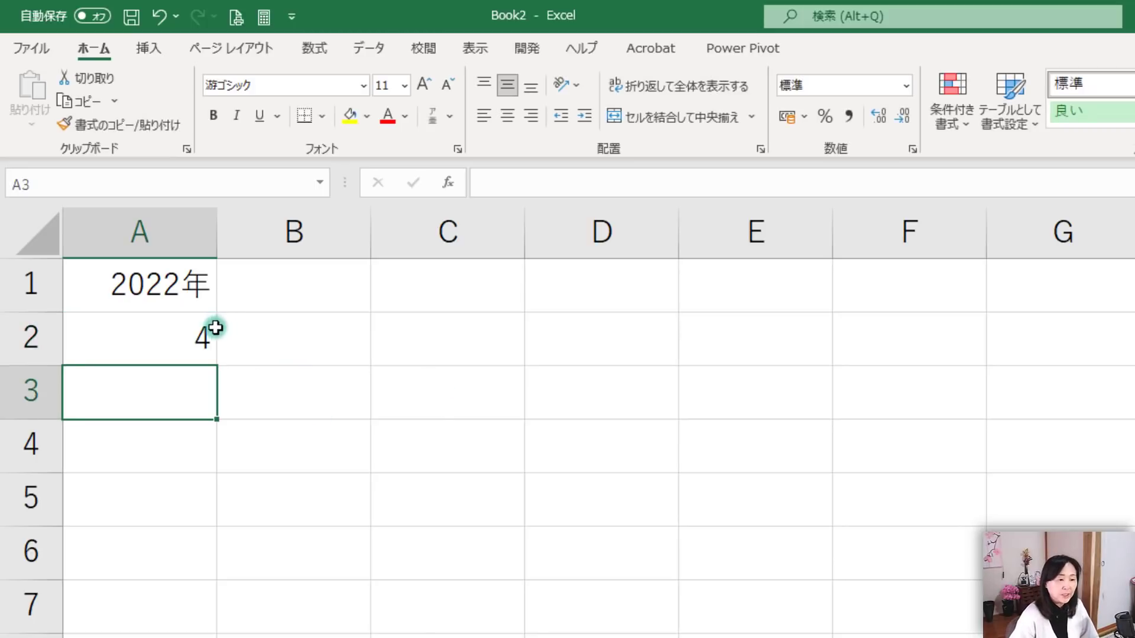
click(180, 338)
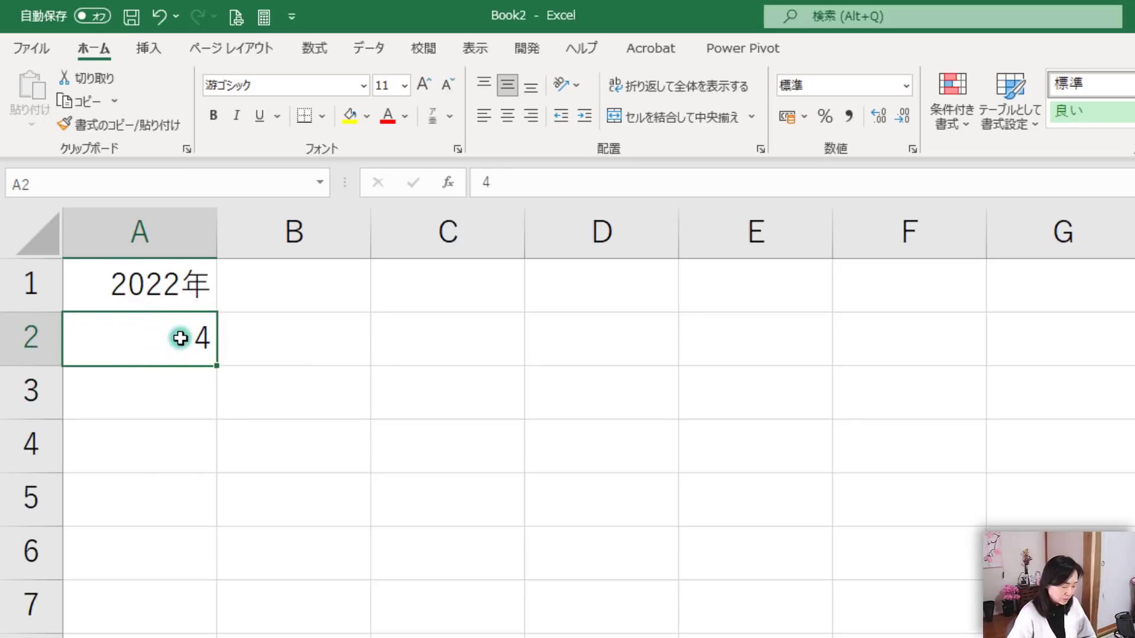
key(ctrl+1)
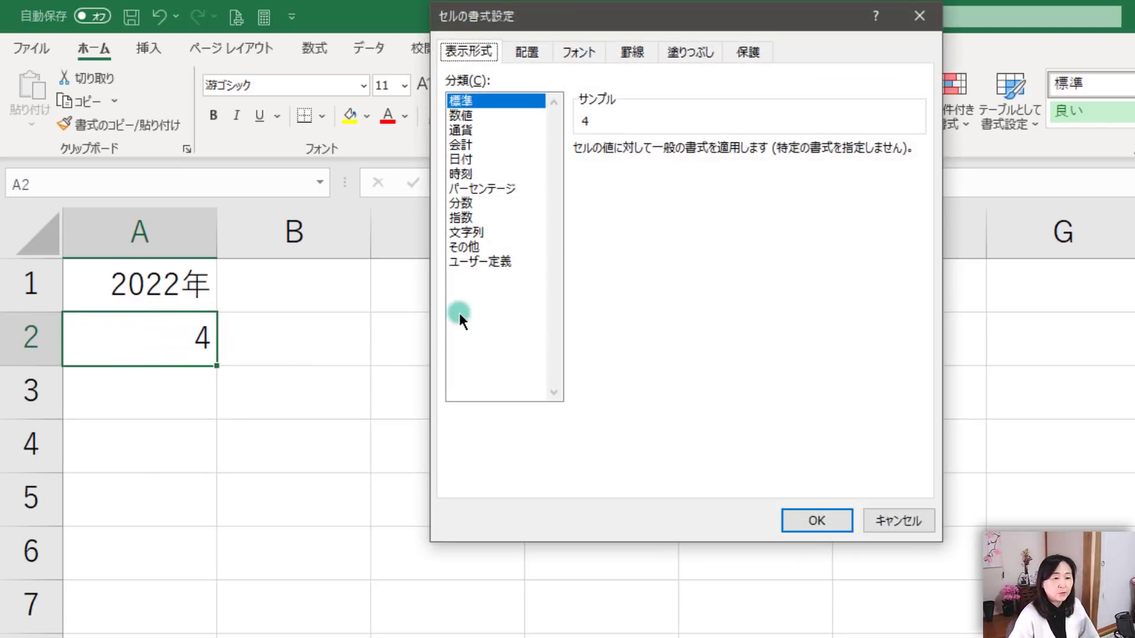
click(491, 261)
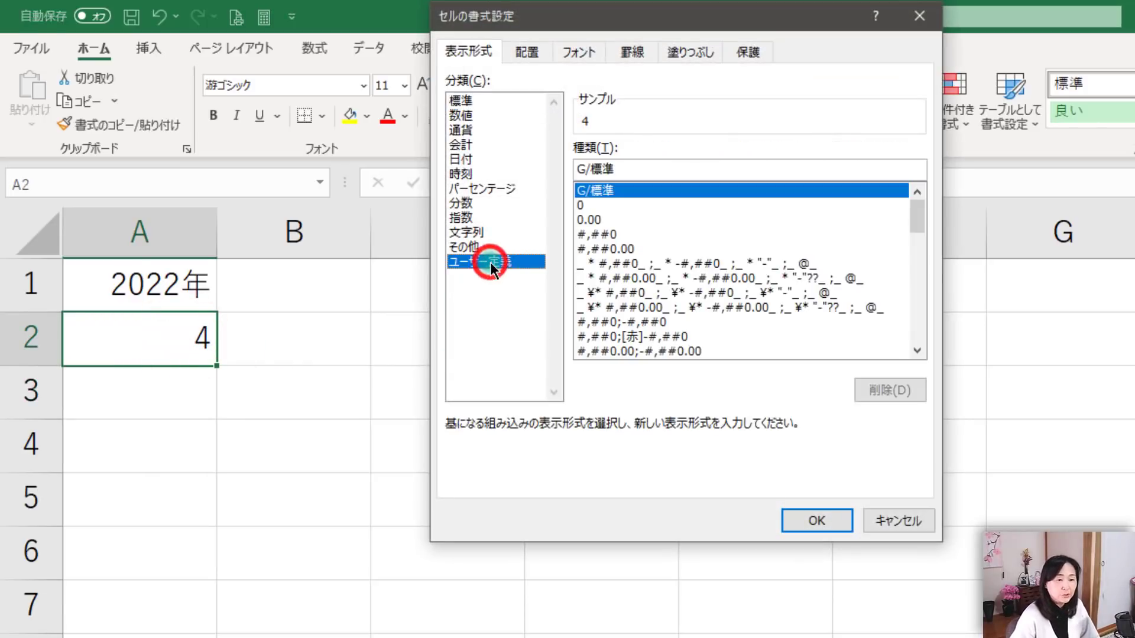
click(615, 169)
key(BackSpace)
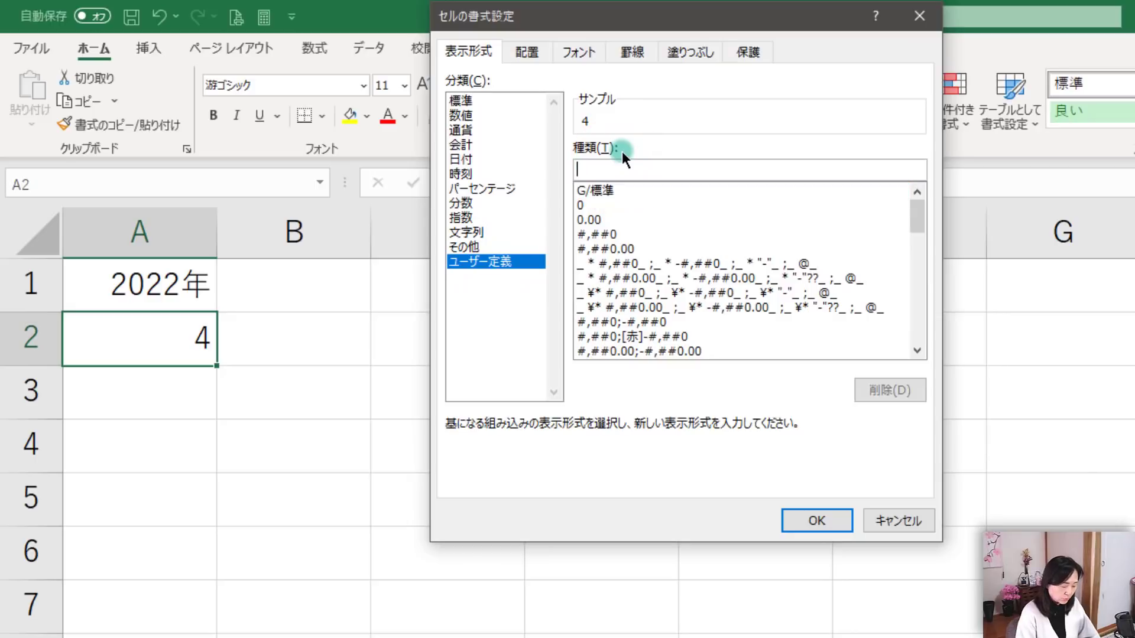
text(#)
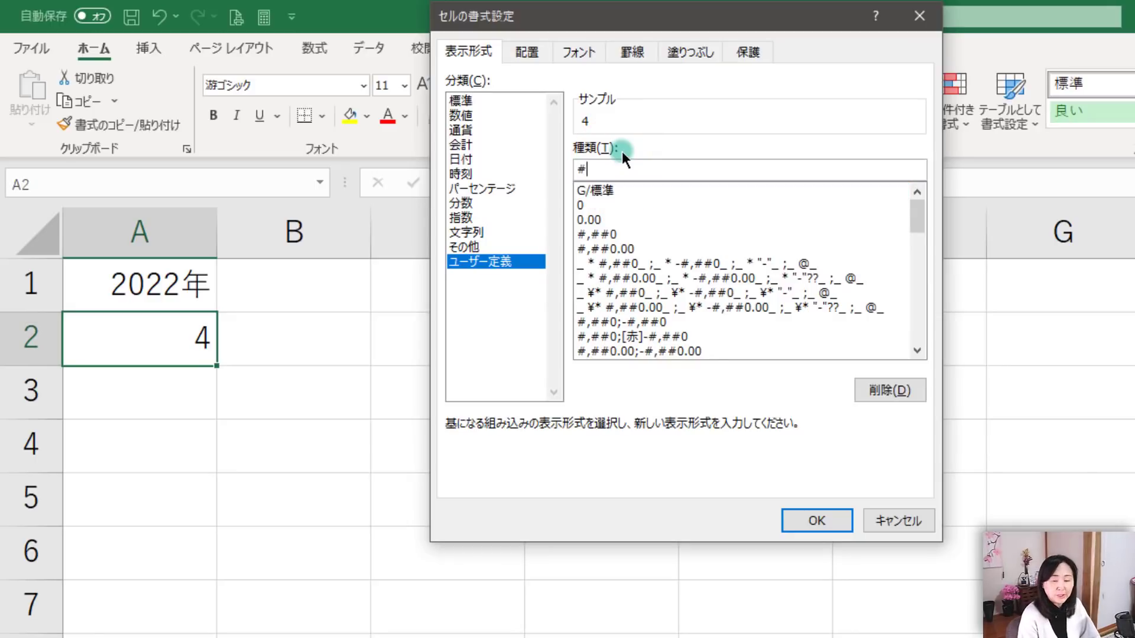
text(月)
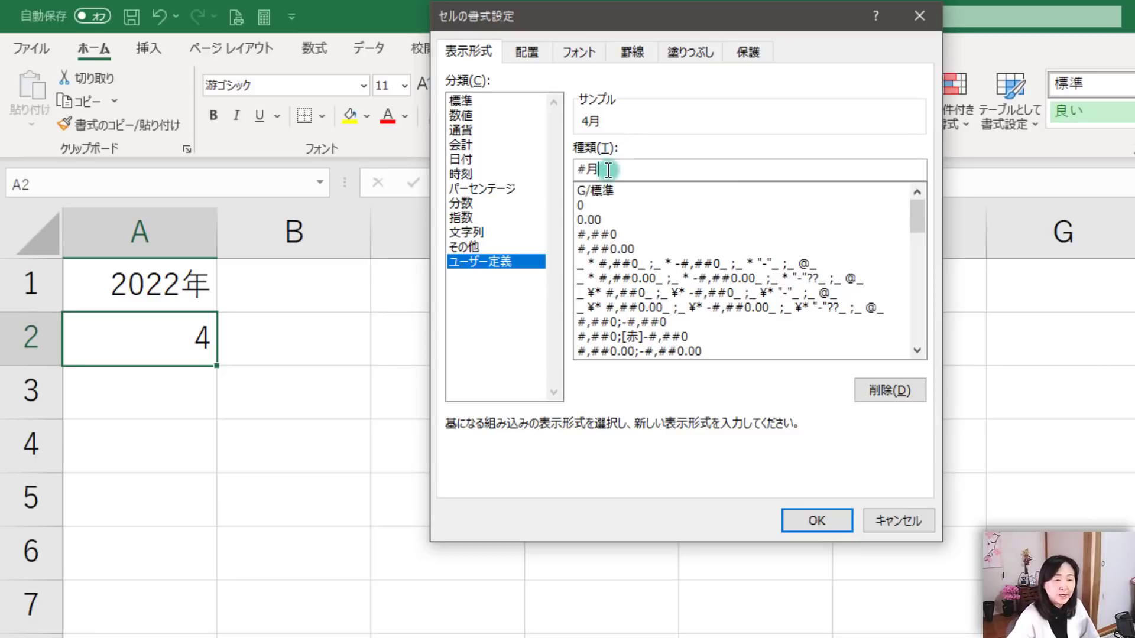
click(836, 516)
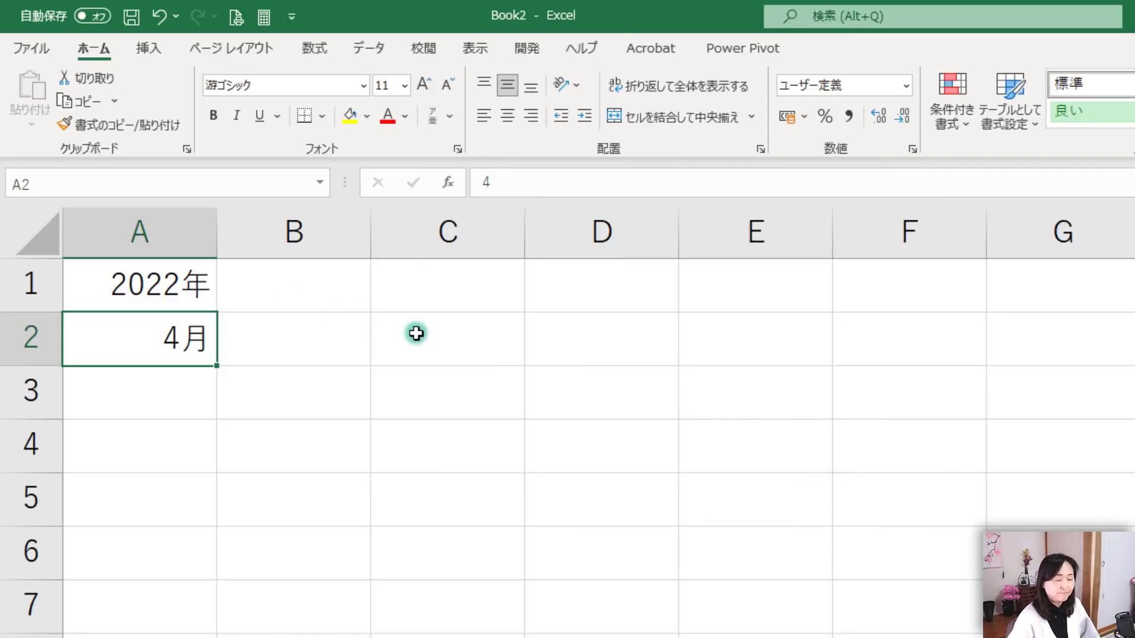
Check cells A3, B3, A1 and A2, confirming A1 stores 2022 and A2 stores 4
click(183, 393)
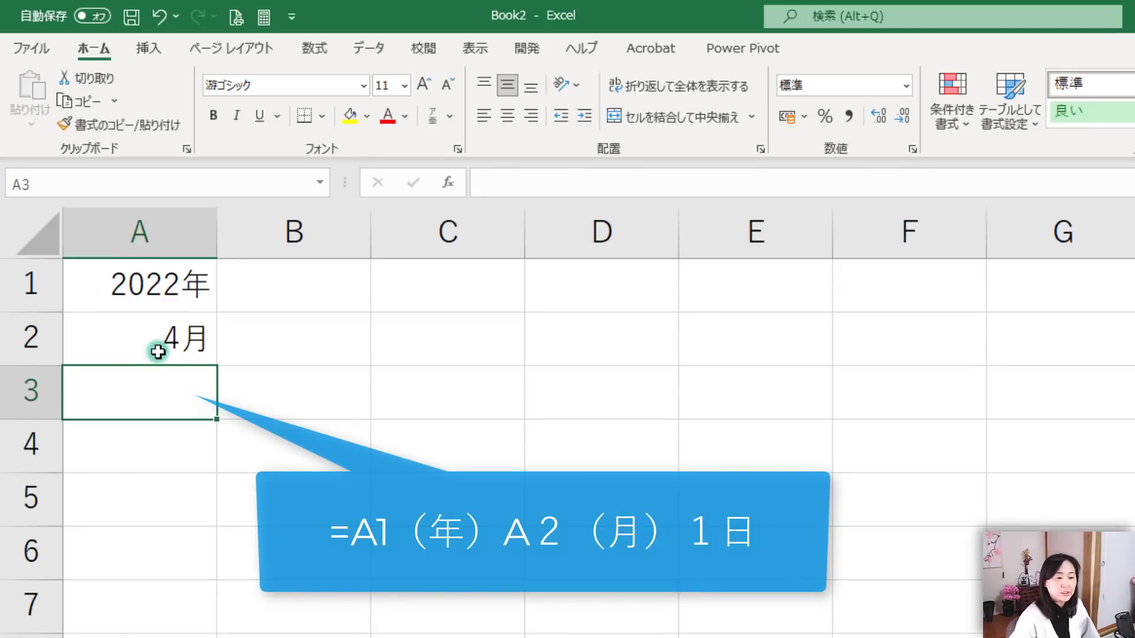
click(160, 397)
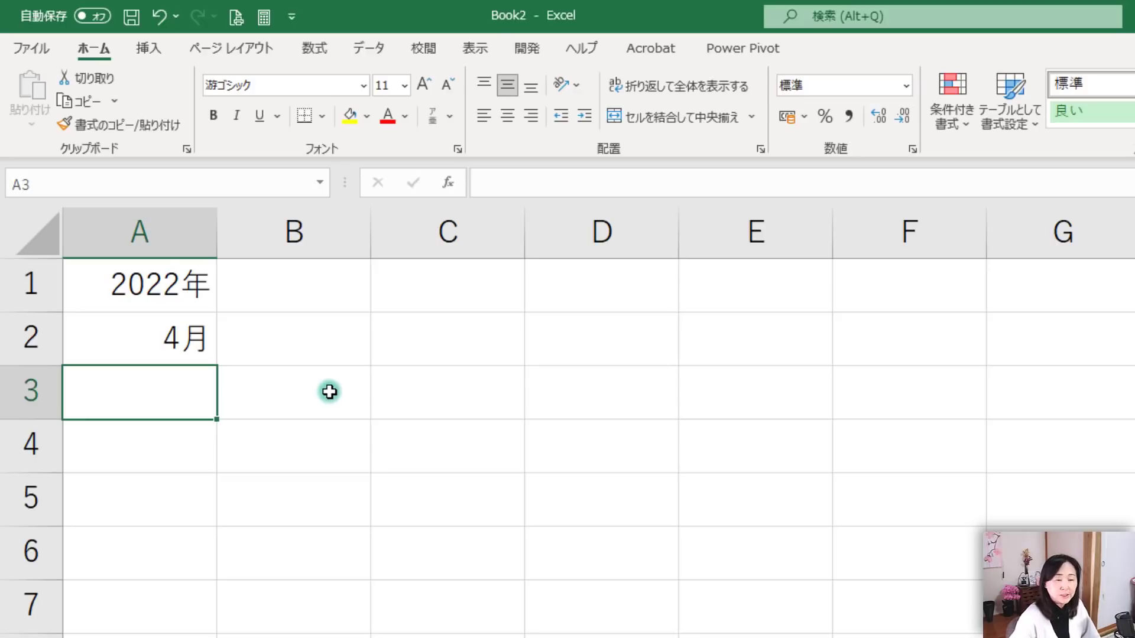
click(329, 392)
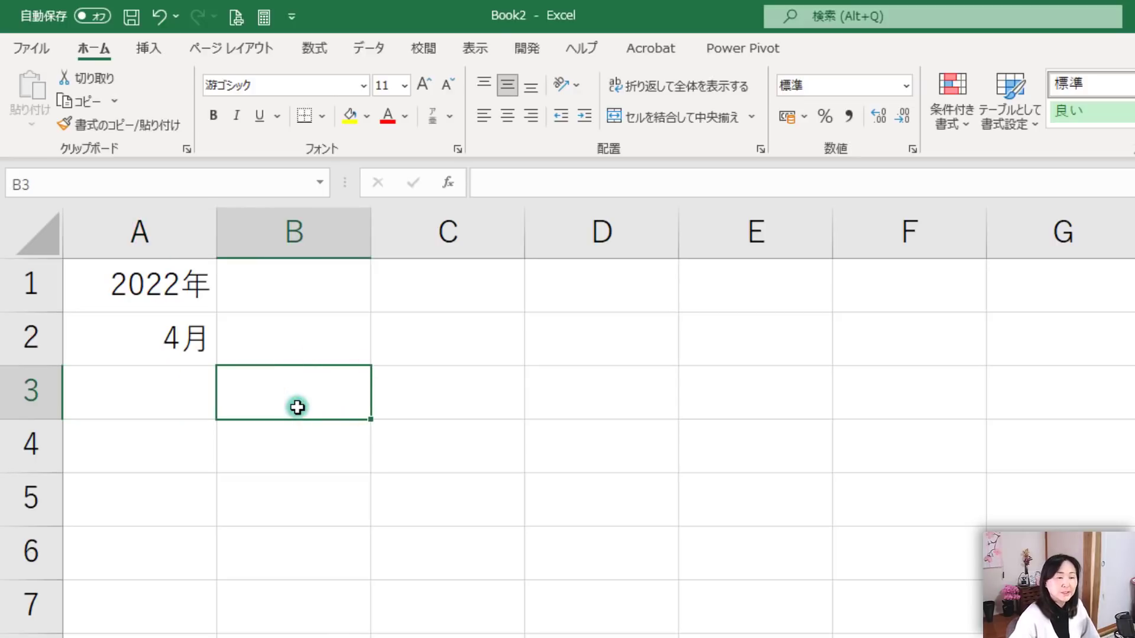
click(174, 322)
click(165, 292)
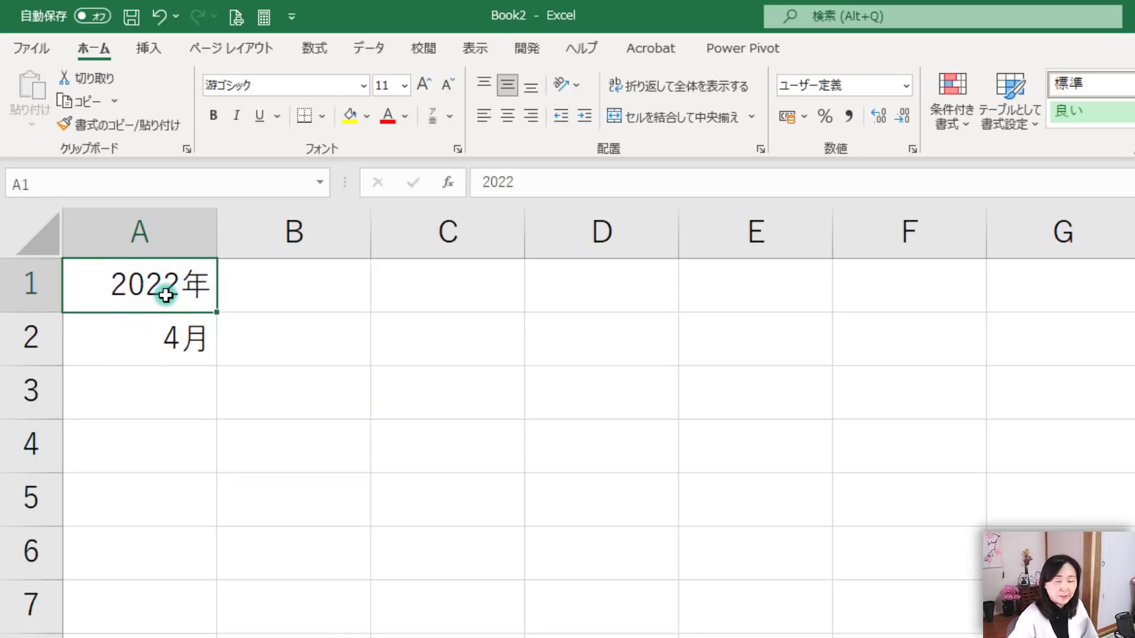
click(165, 342)
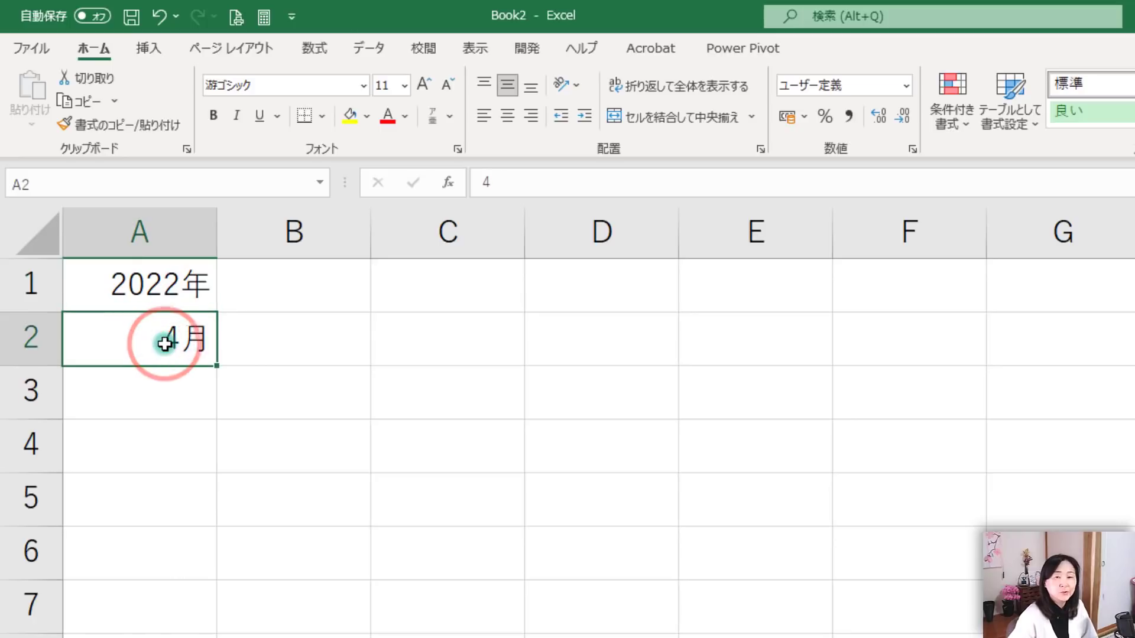
click(170, 402)
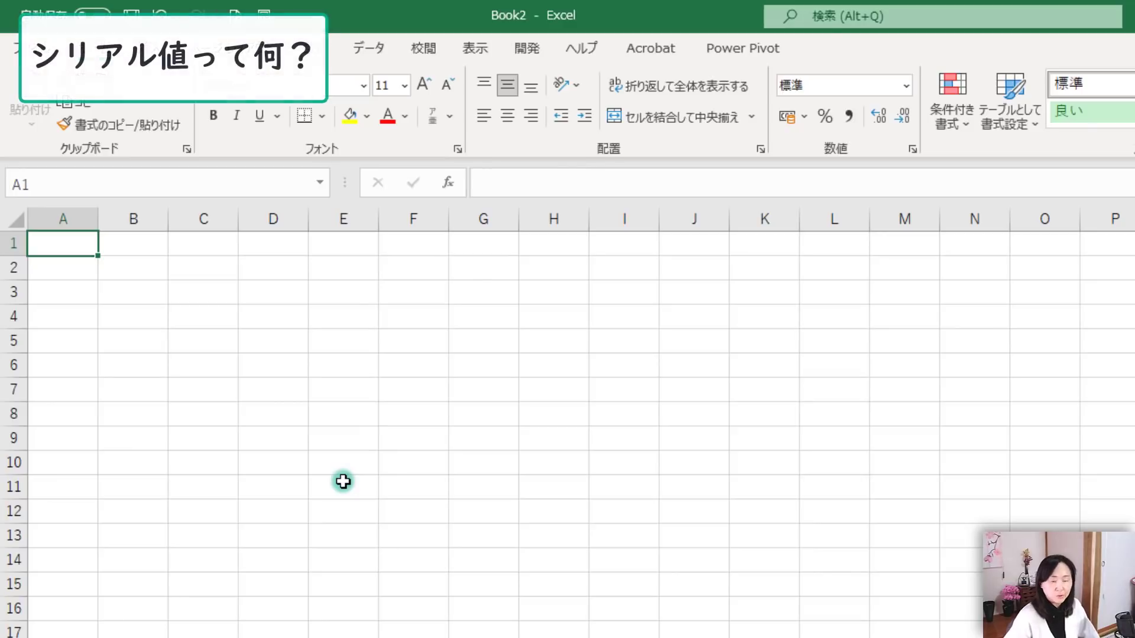
Enter the date 1900/1/1 in A1 of the blank sheet and select column A
scroll(342, 481, up, 5)
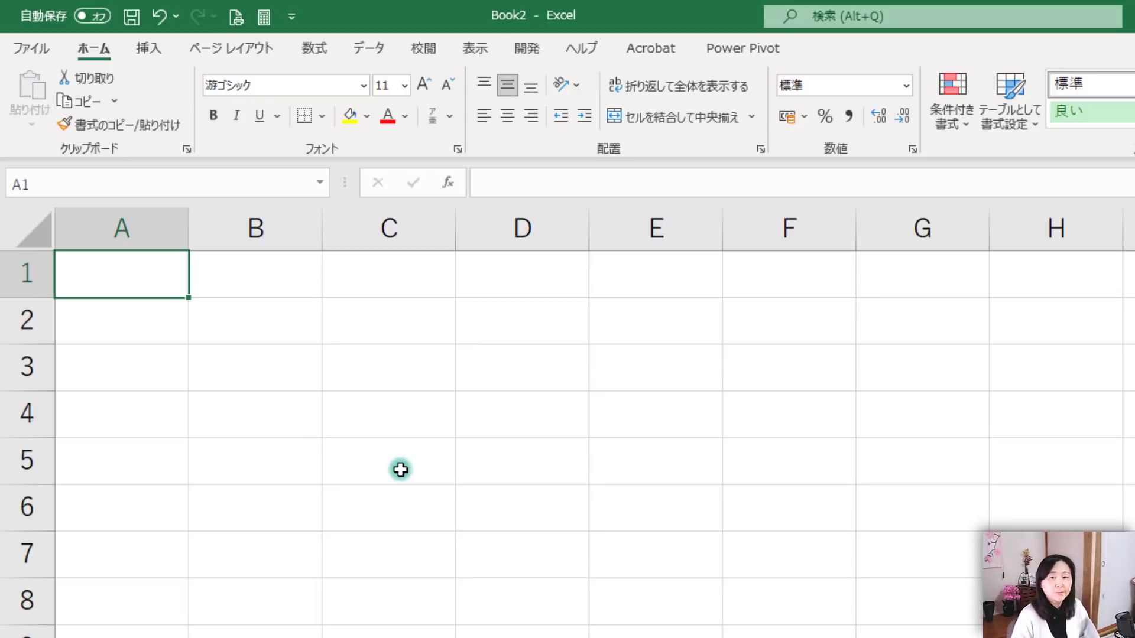
text(19)
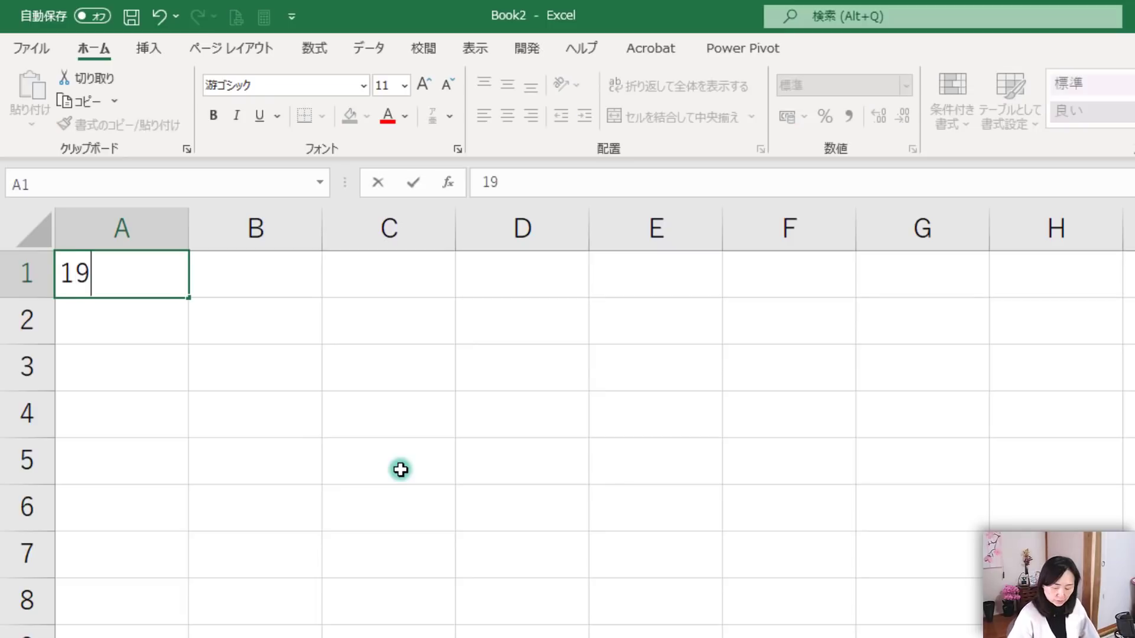
text(00/1/)
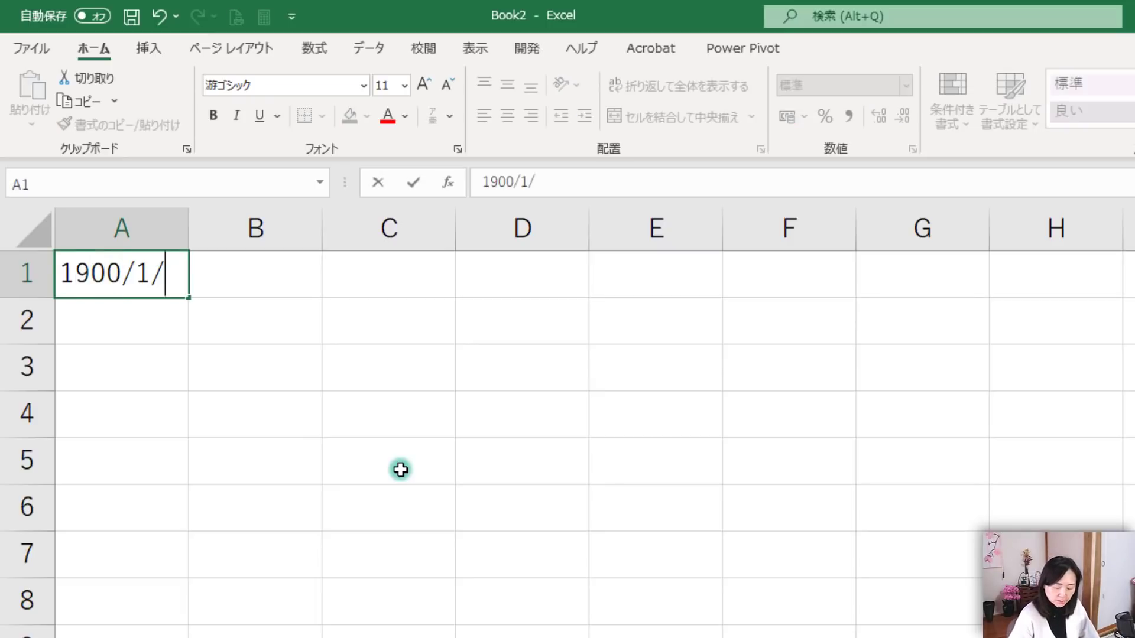
text(1)
key(Return)
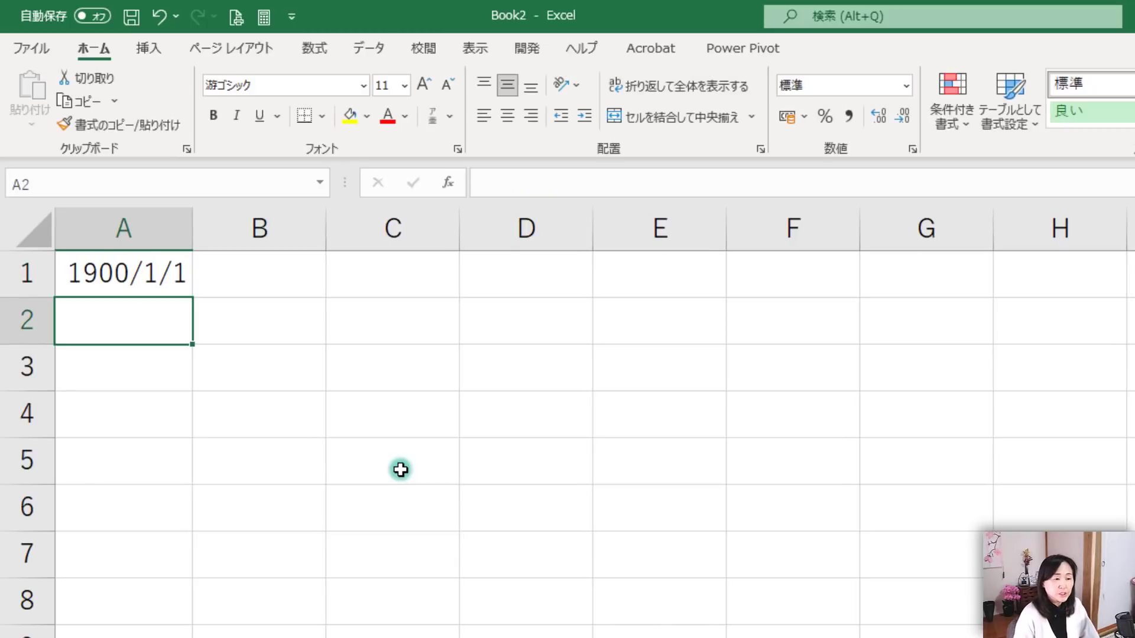
click(152, 281)
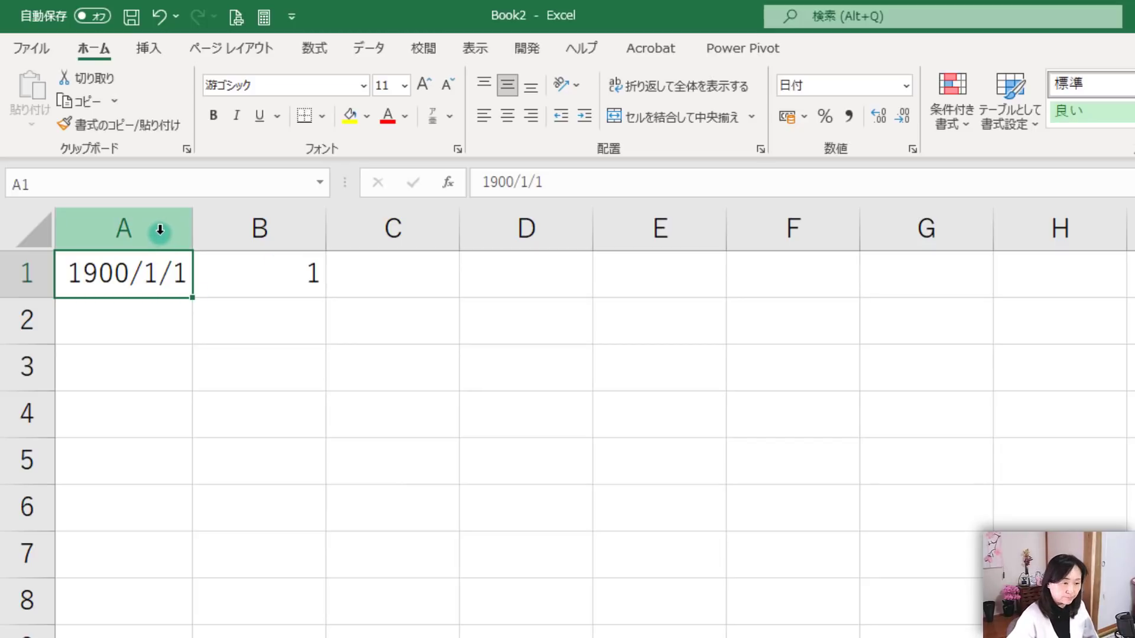
click(160, 230)
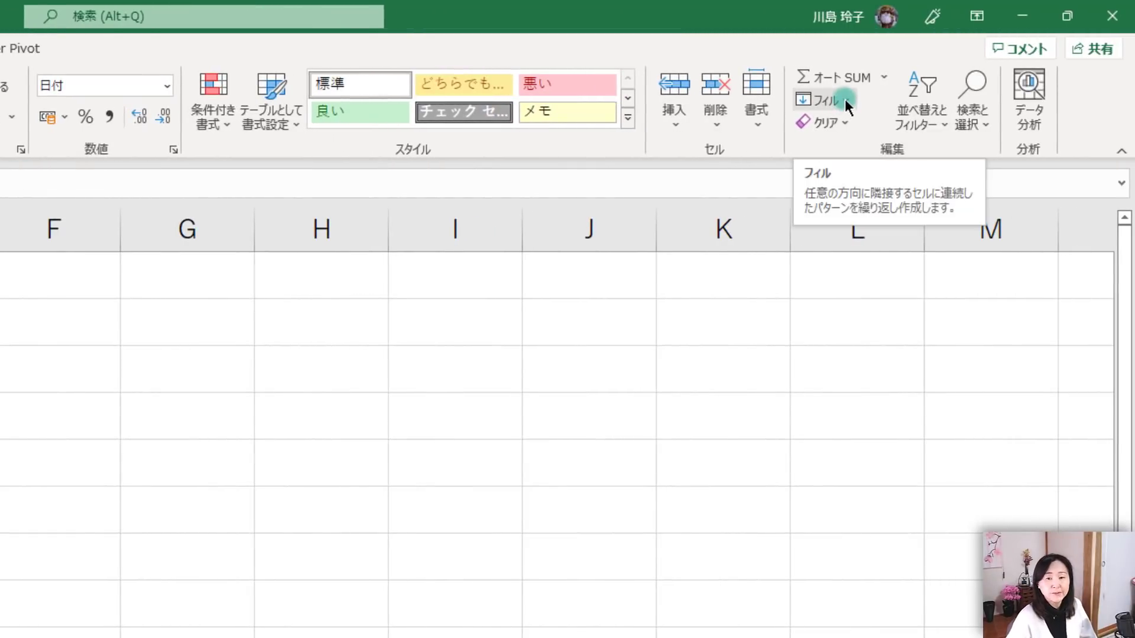
Fill column A with a daily date series, step 1, up to stop value 45000
click(845, 98)
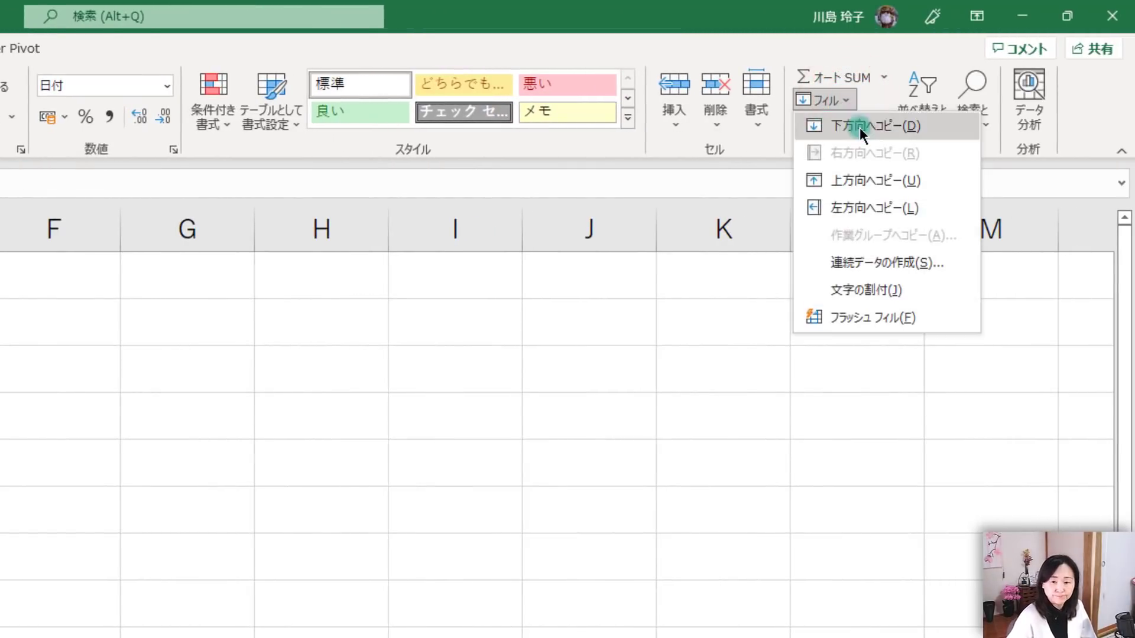
click(913, 264)
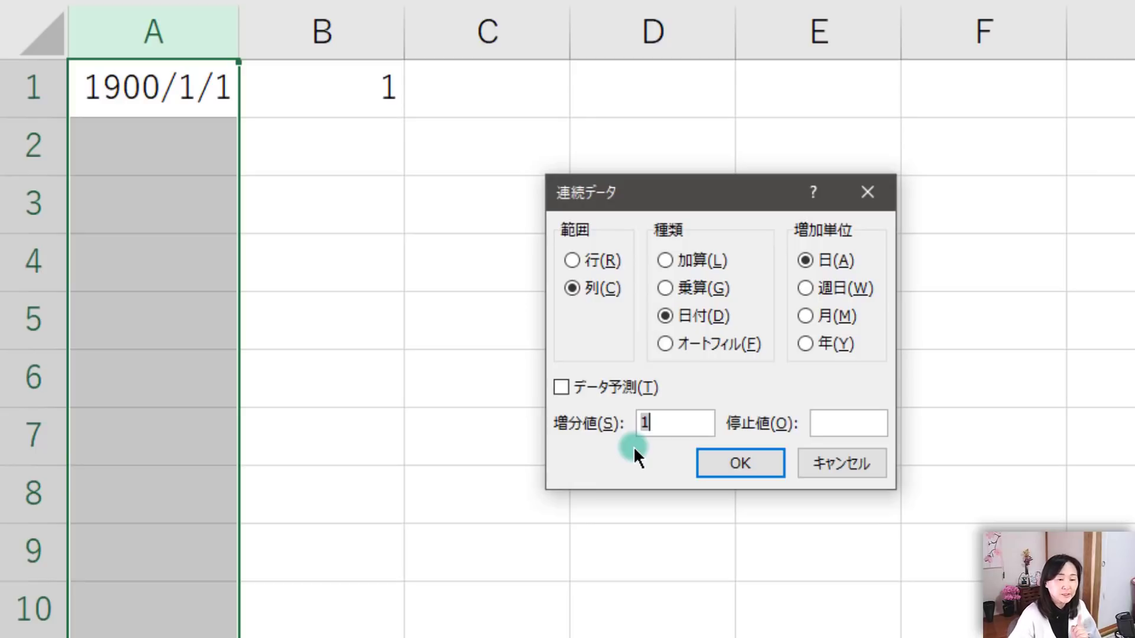
click(846, 426)
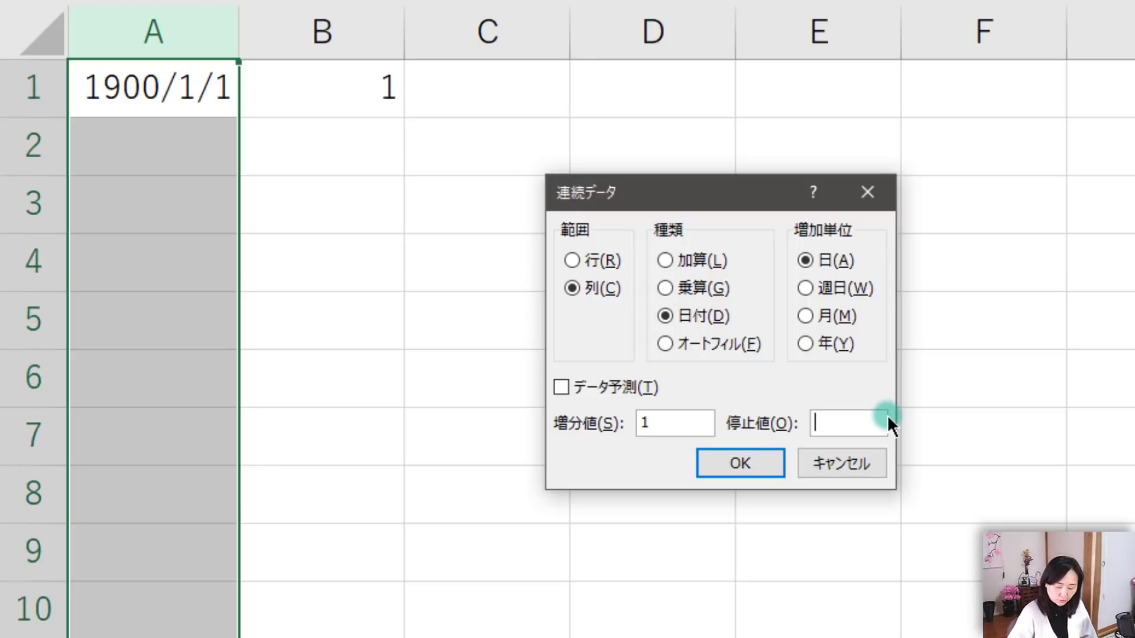
text(45000)
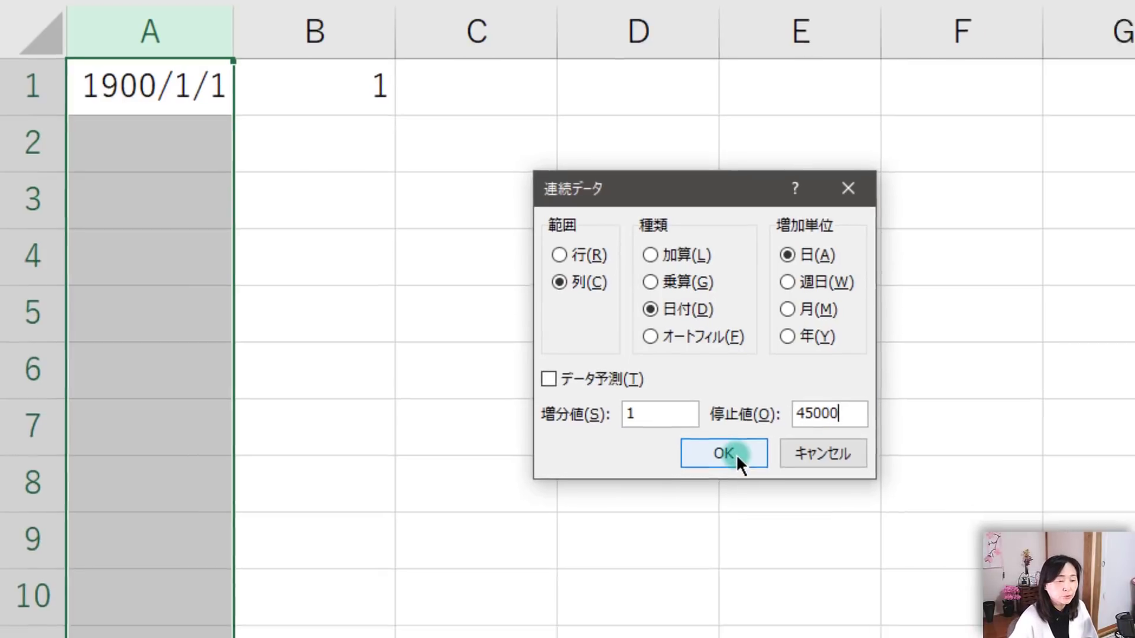
click(736, 454)
Enter 44673 in D44673 and format it as Short Date to show 2022/4/22
scroll(444, 304, down, 20)
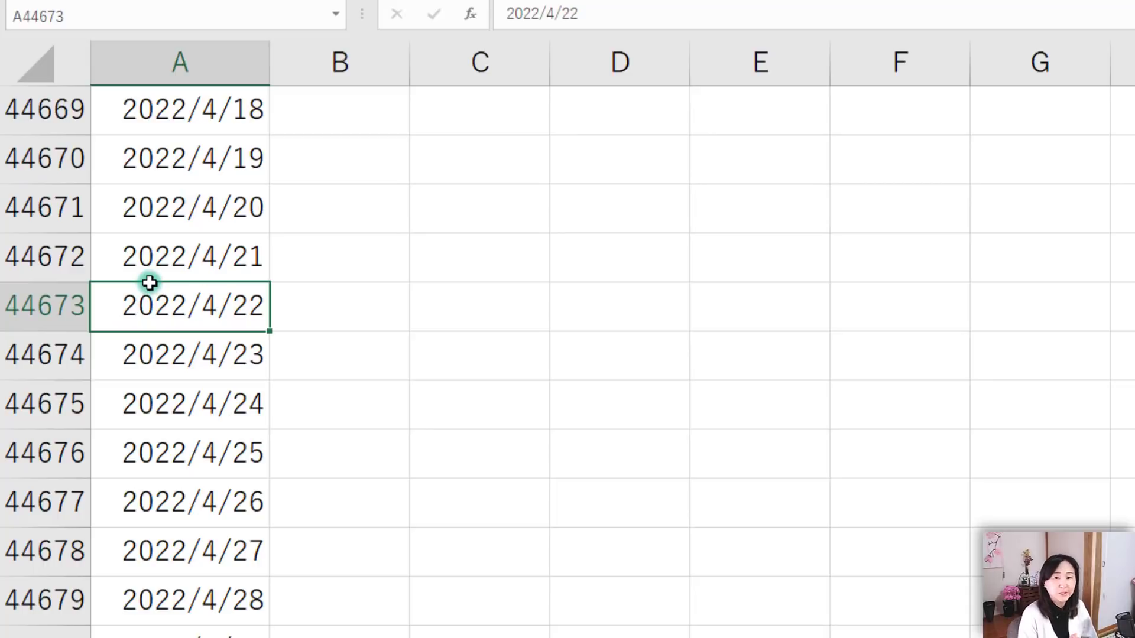
click(612, 298)
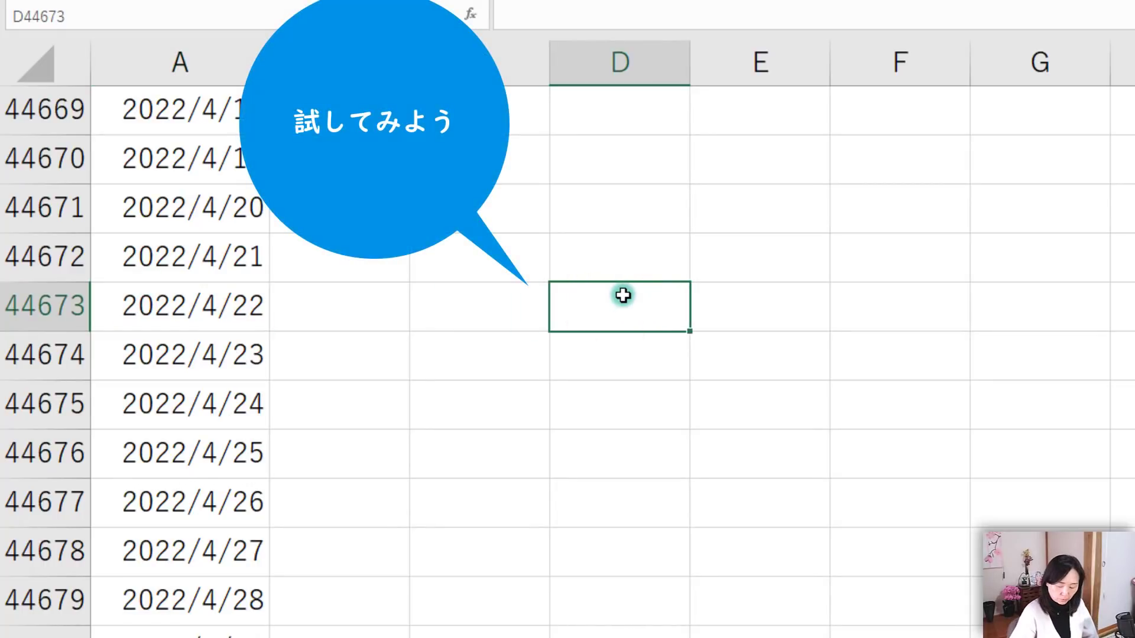
text(4467)
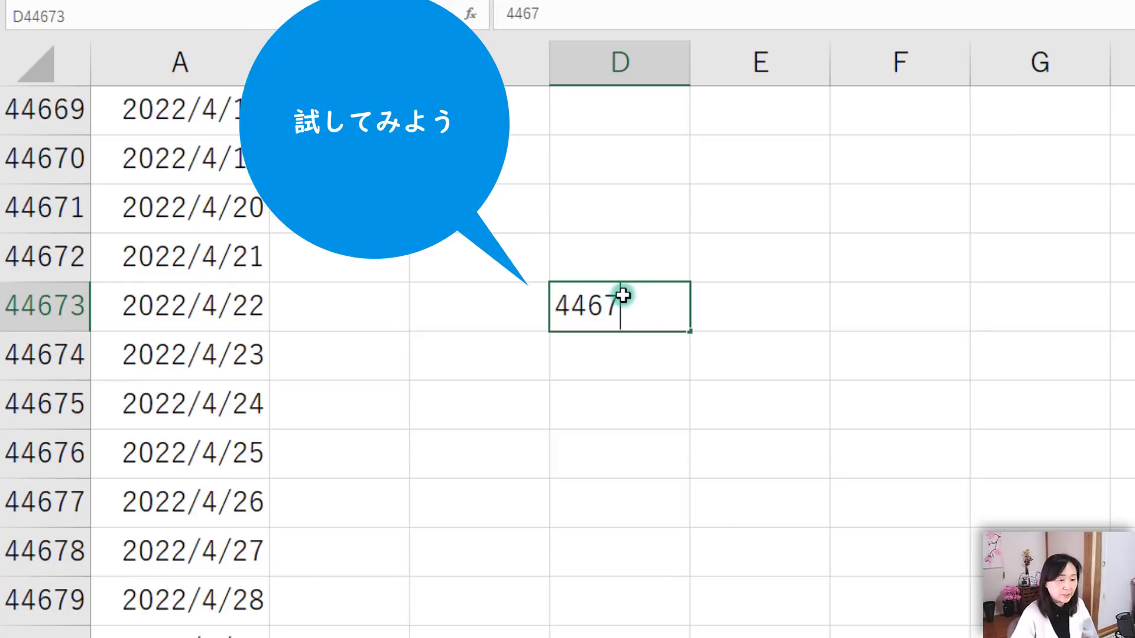
text(3)
key(Return)
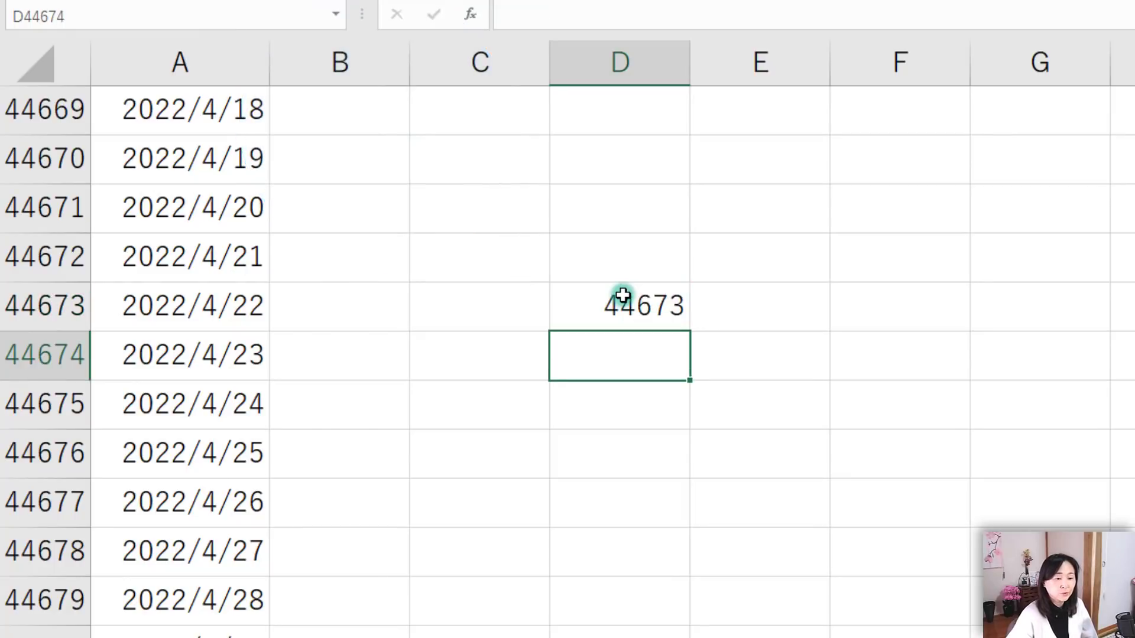
click(620, 295)
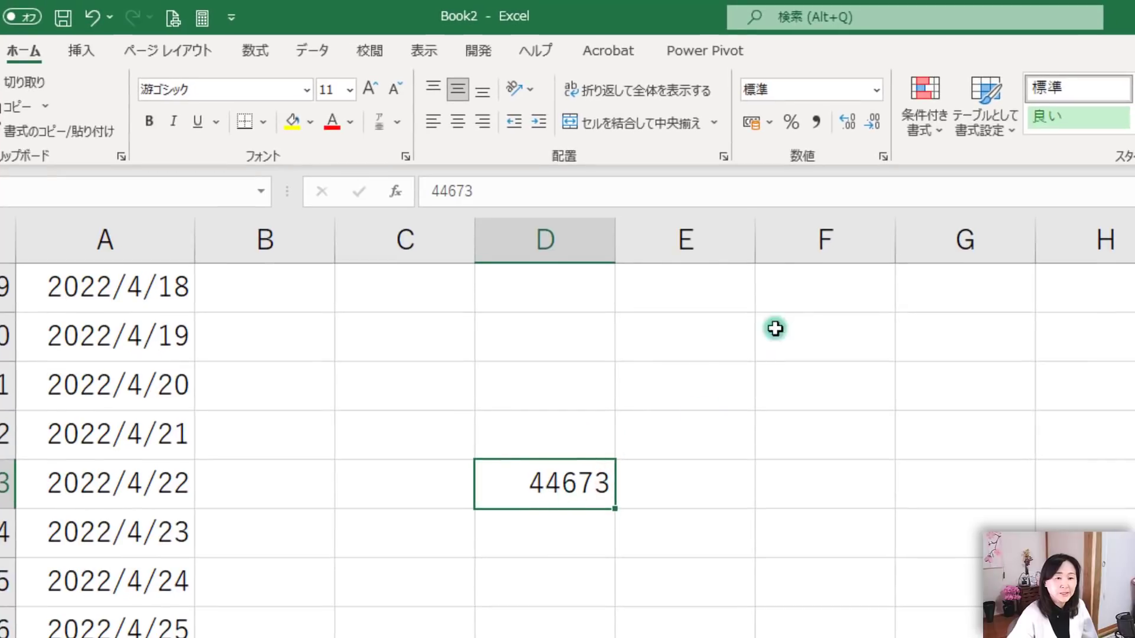
click(874, 86)
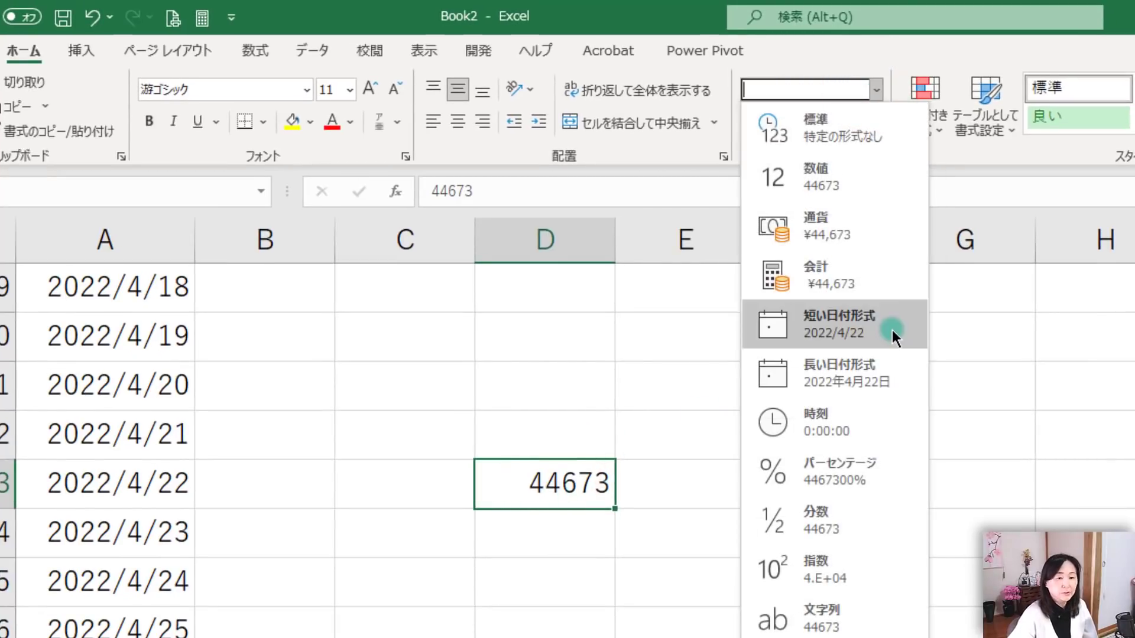
click(826, 330)
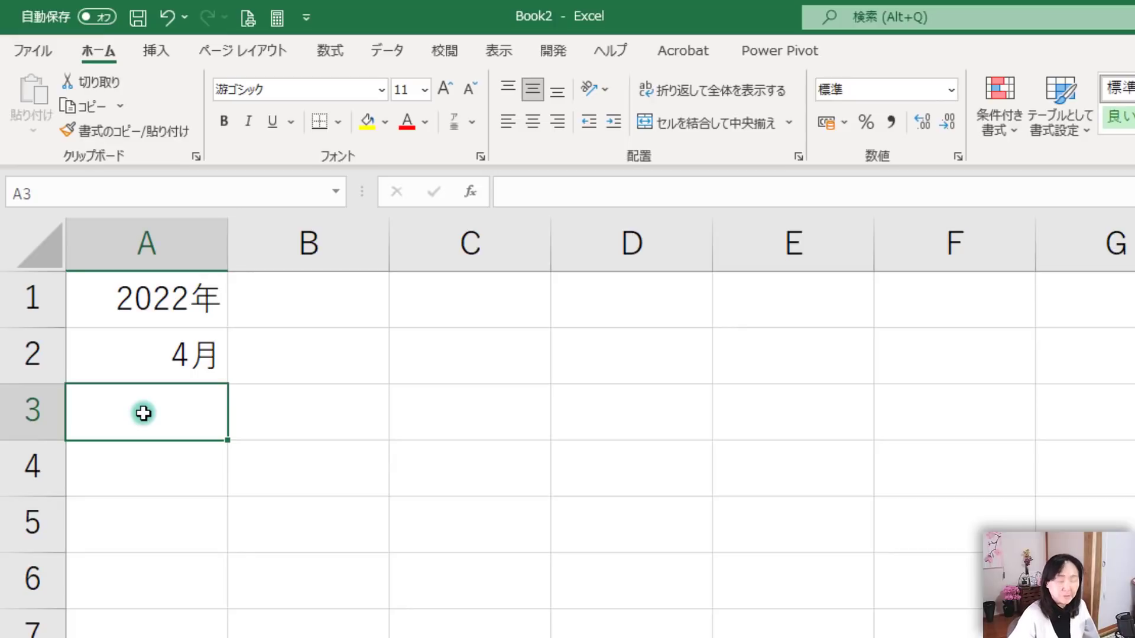
Enter =DATE(A1,A2,1) in A3 so it shows 2022/4/1
text(=da)
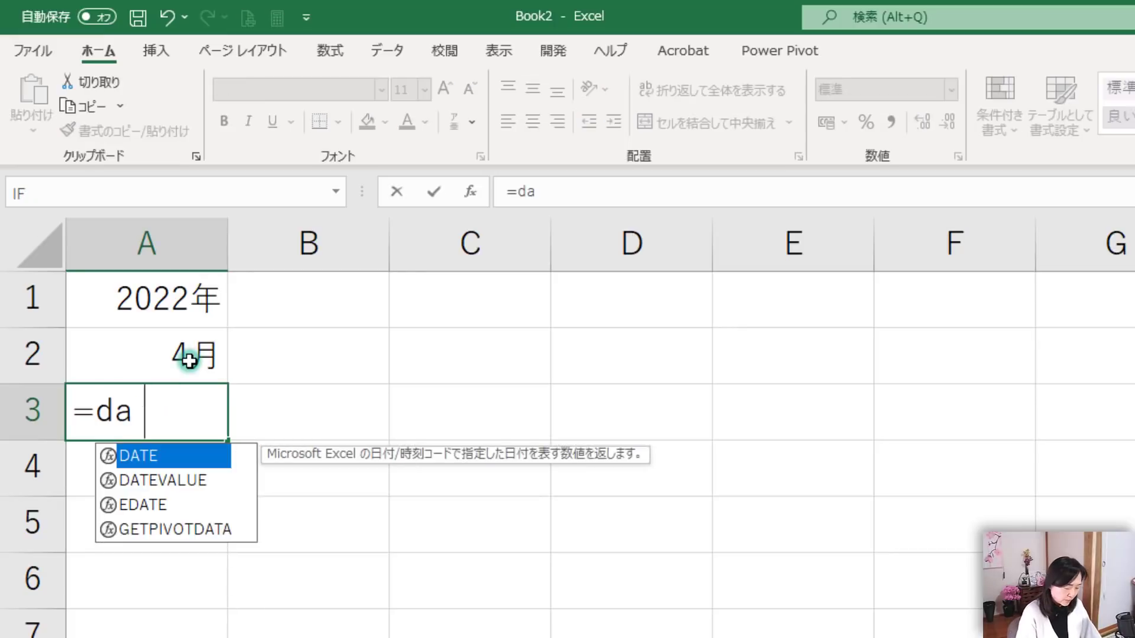
text(te)
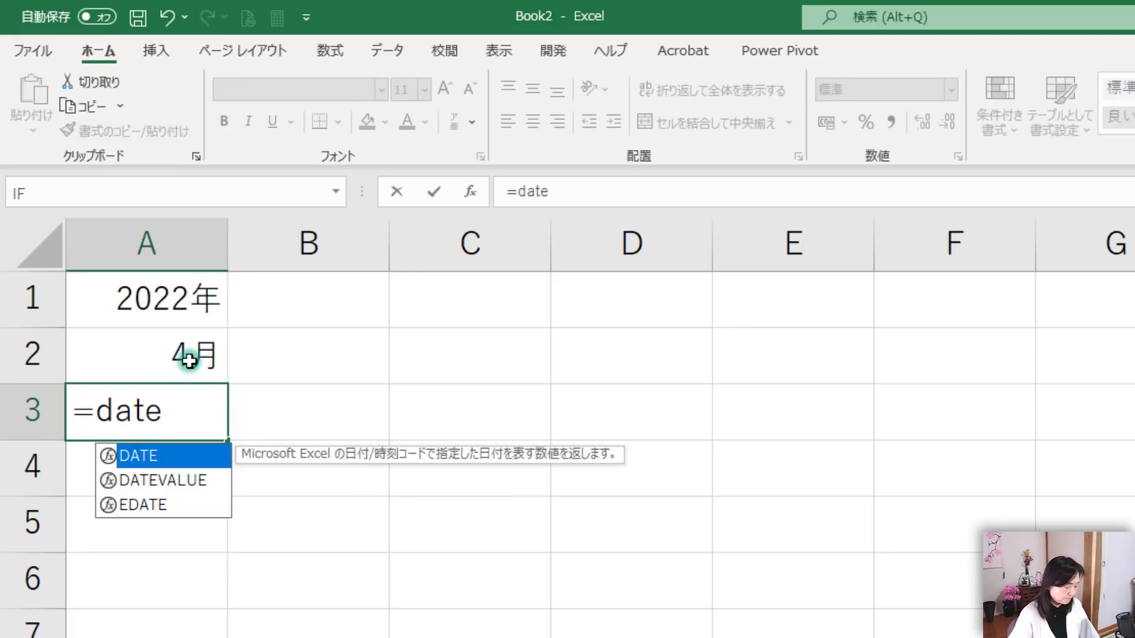
key(Tab)
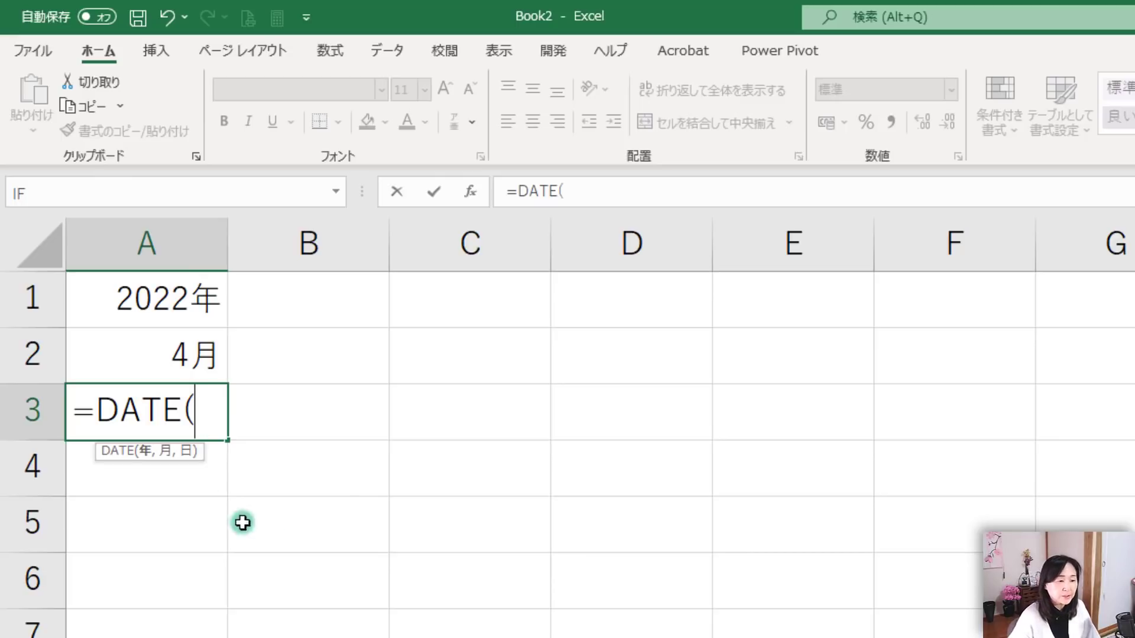
click(159, 294)
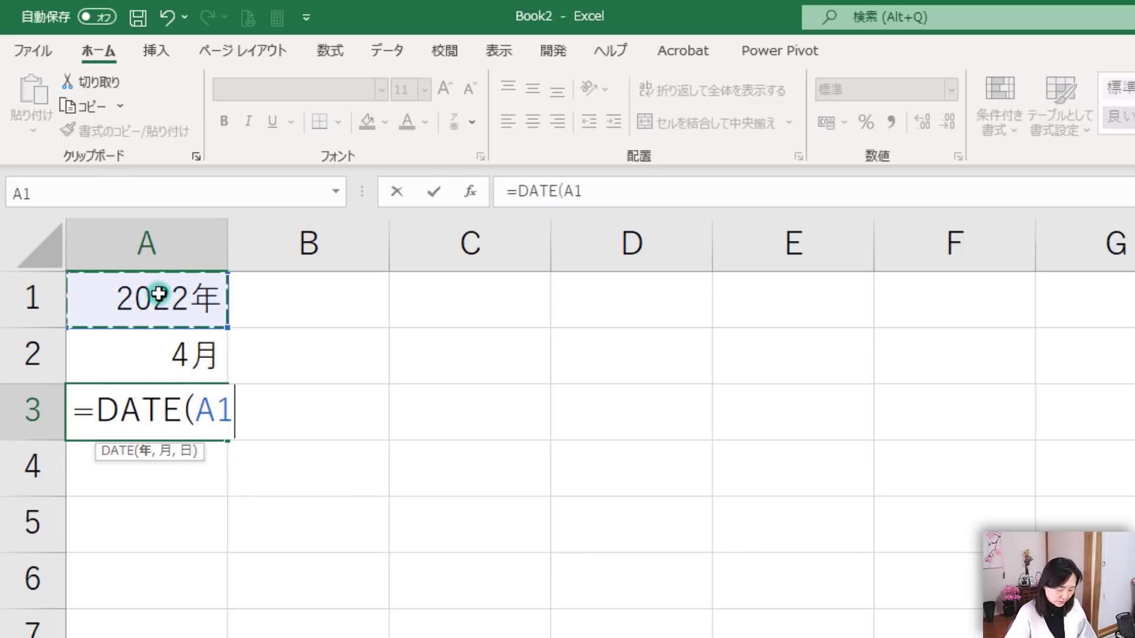
text(,)
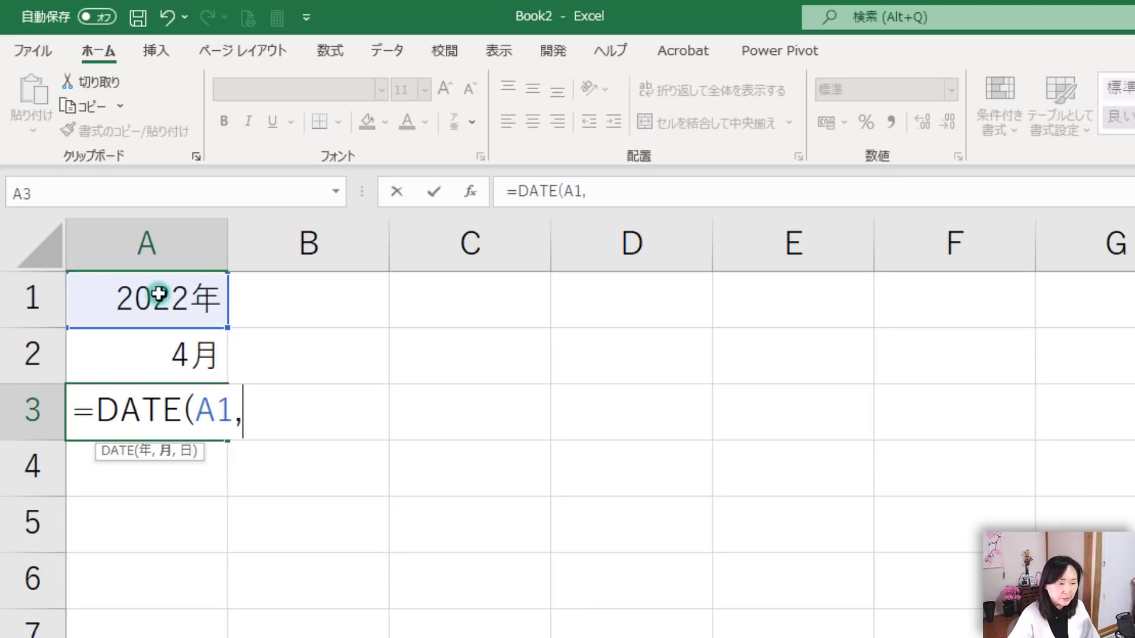
click(139, 351)
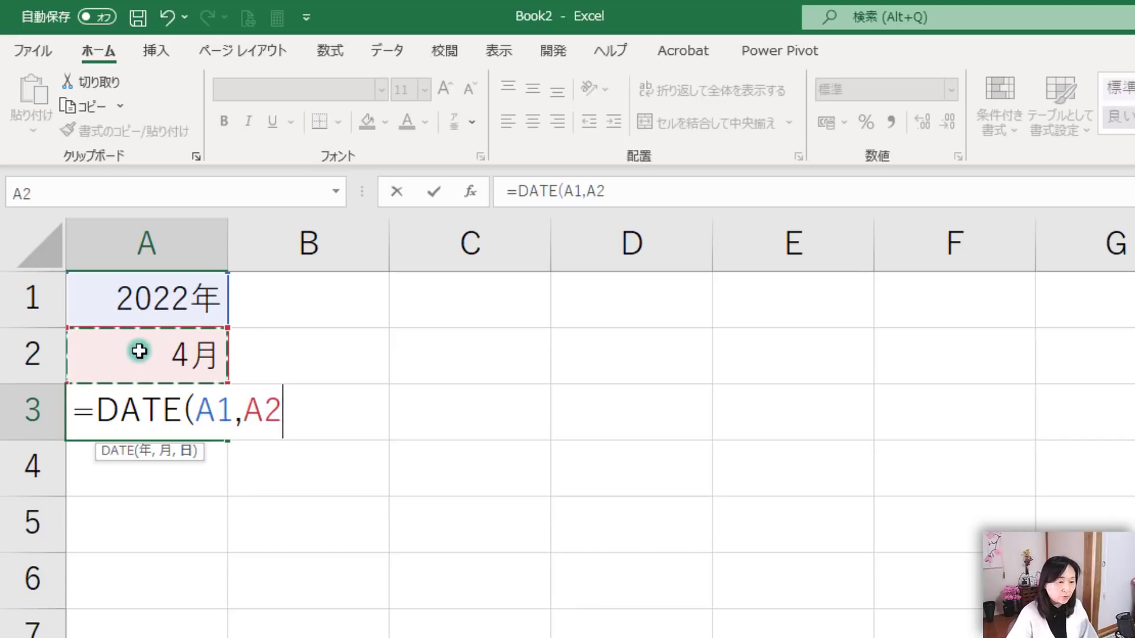
text(,)
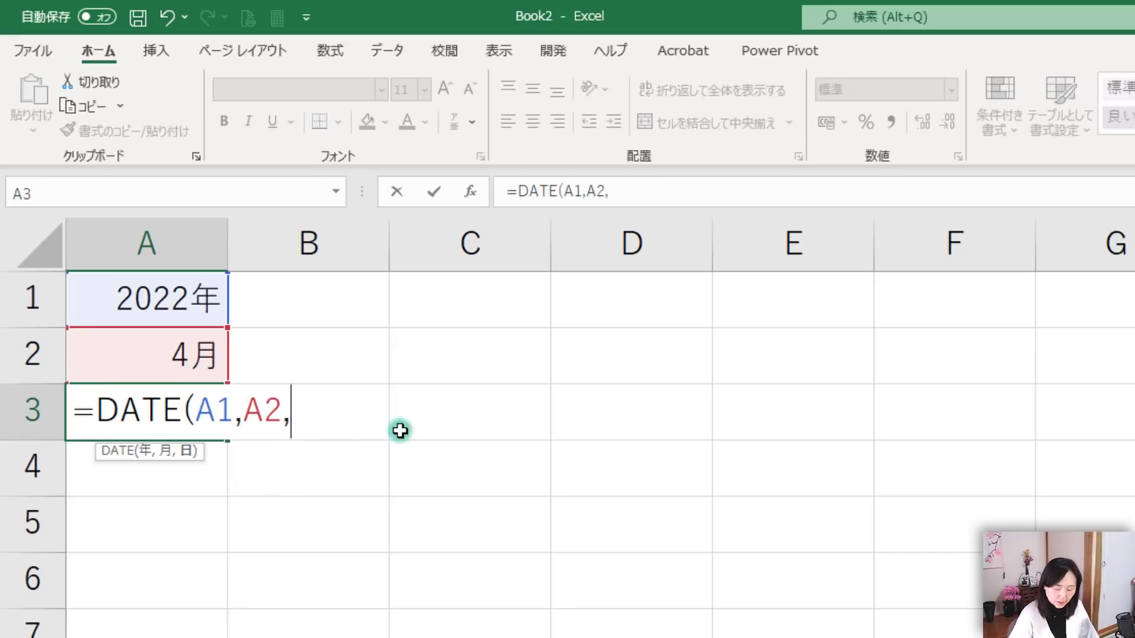
text(1)
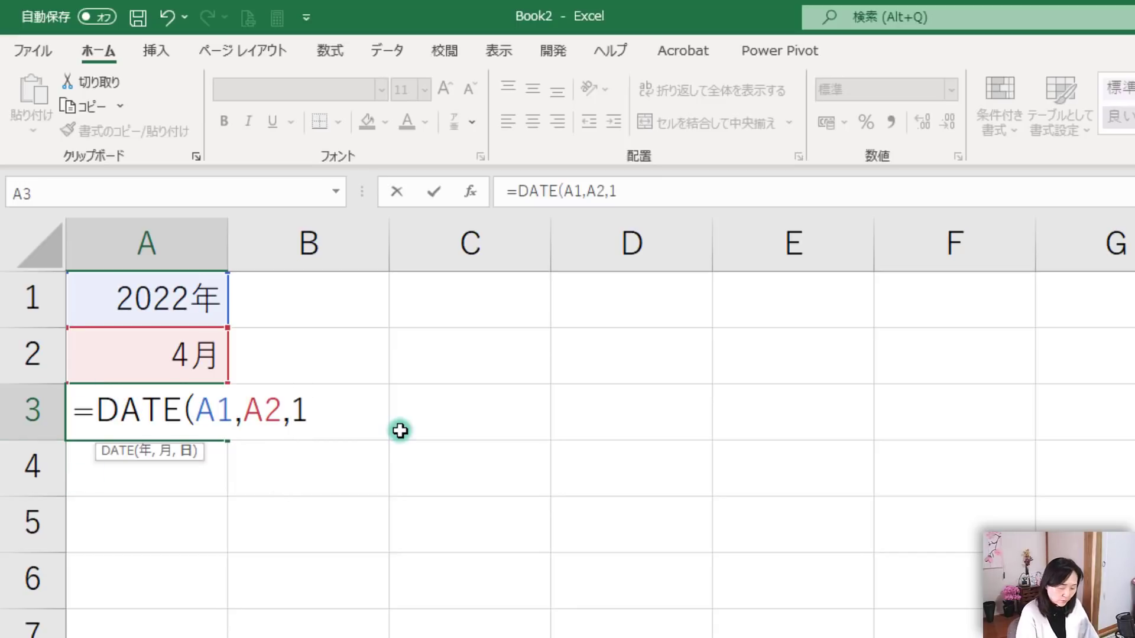
text())
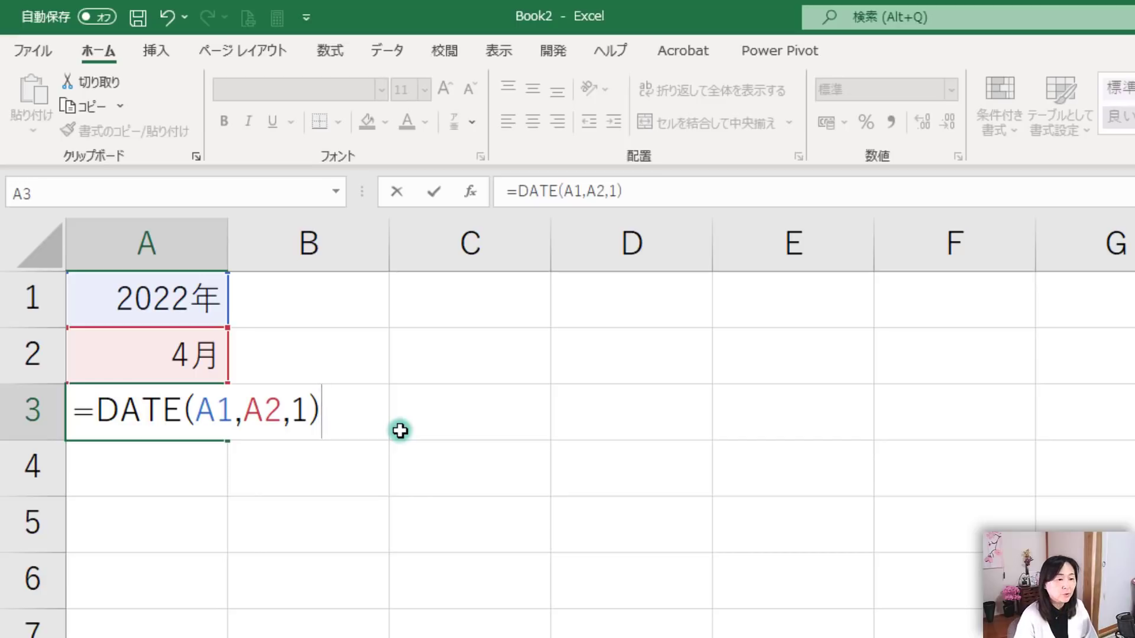
key(Return)
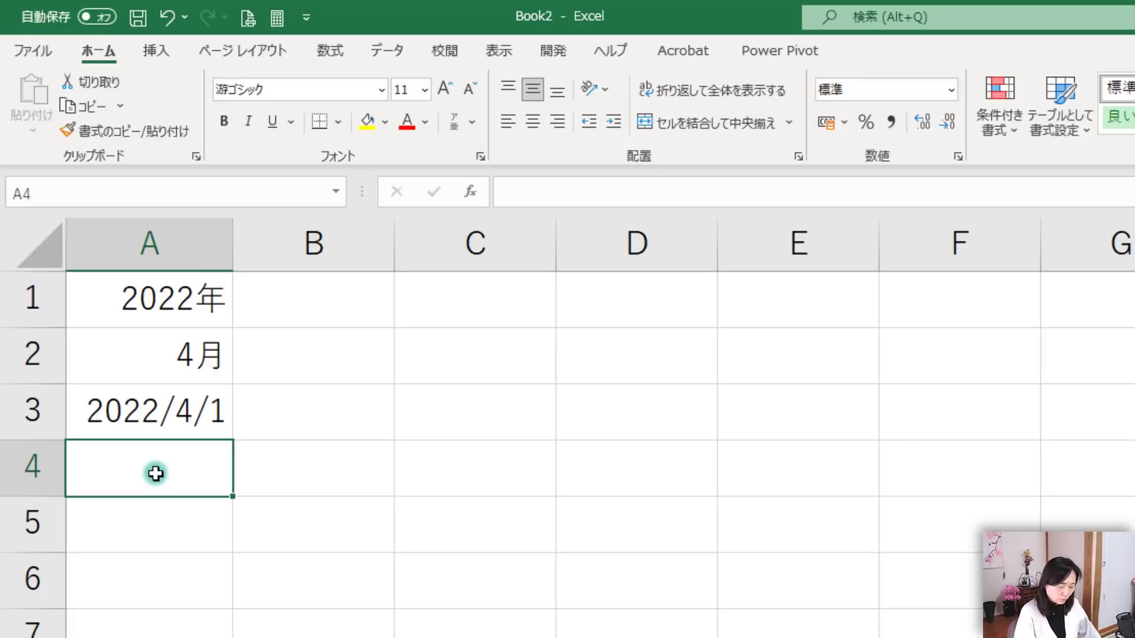
Enter =A3+1 in A4 so it shows the following day
text(=)
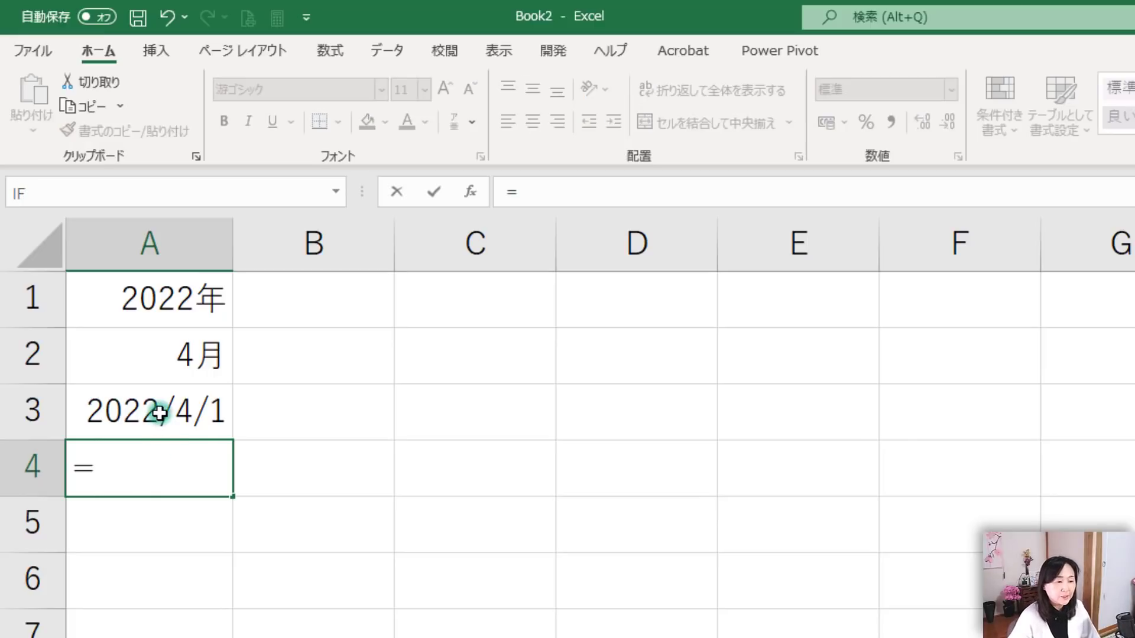
click(159, 413)
text(+)
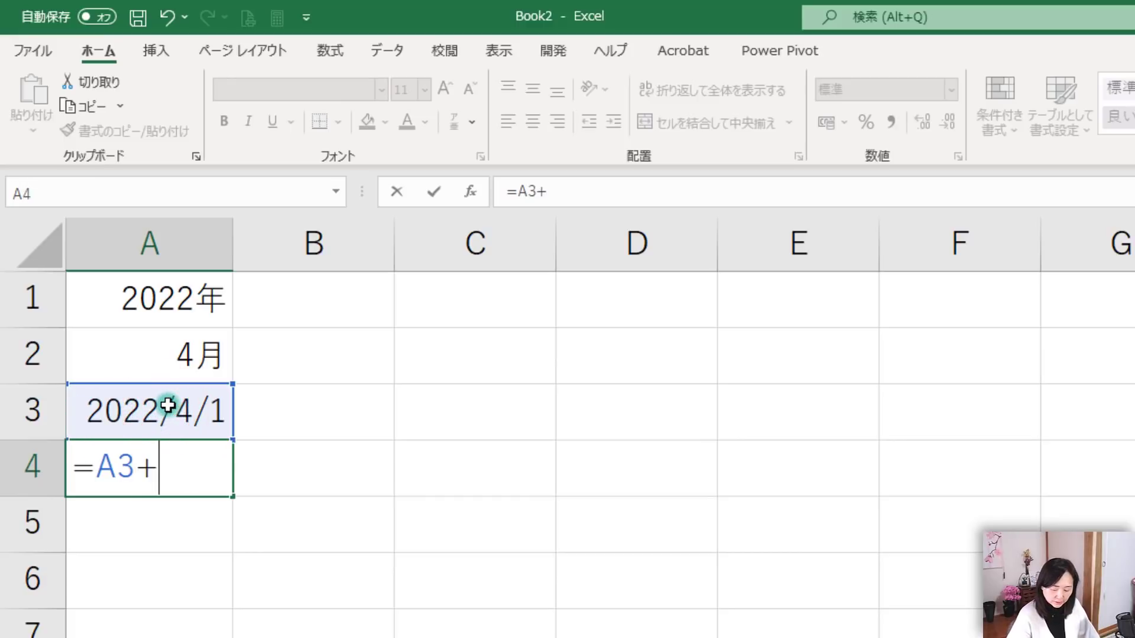
text(1)
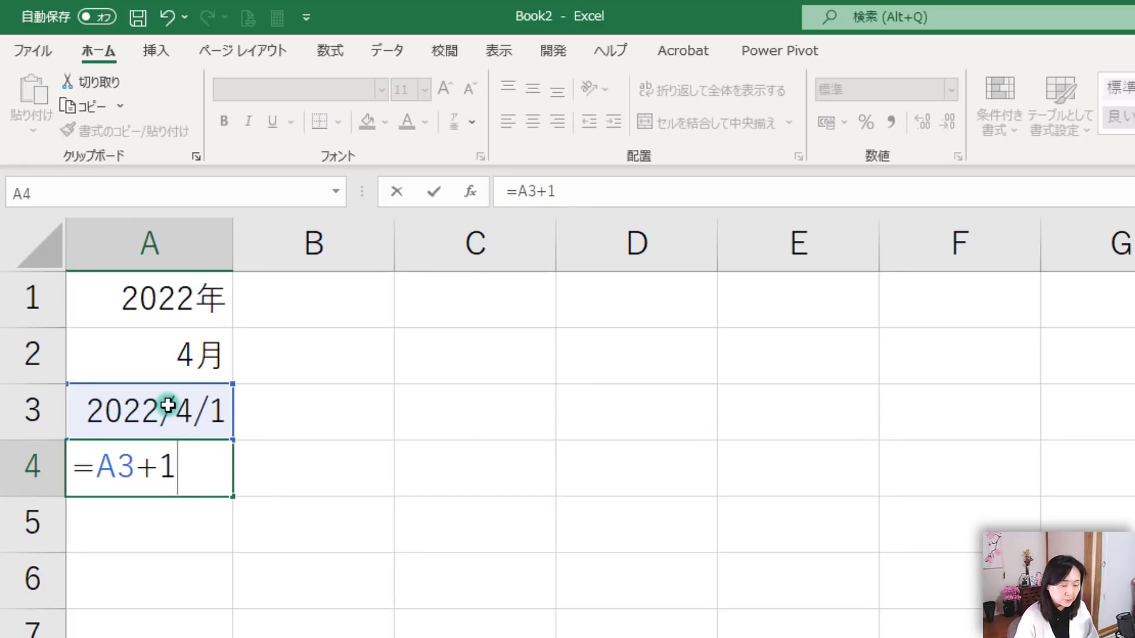
key(ctrl+Return)
key(Return)
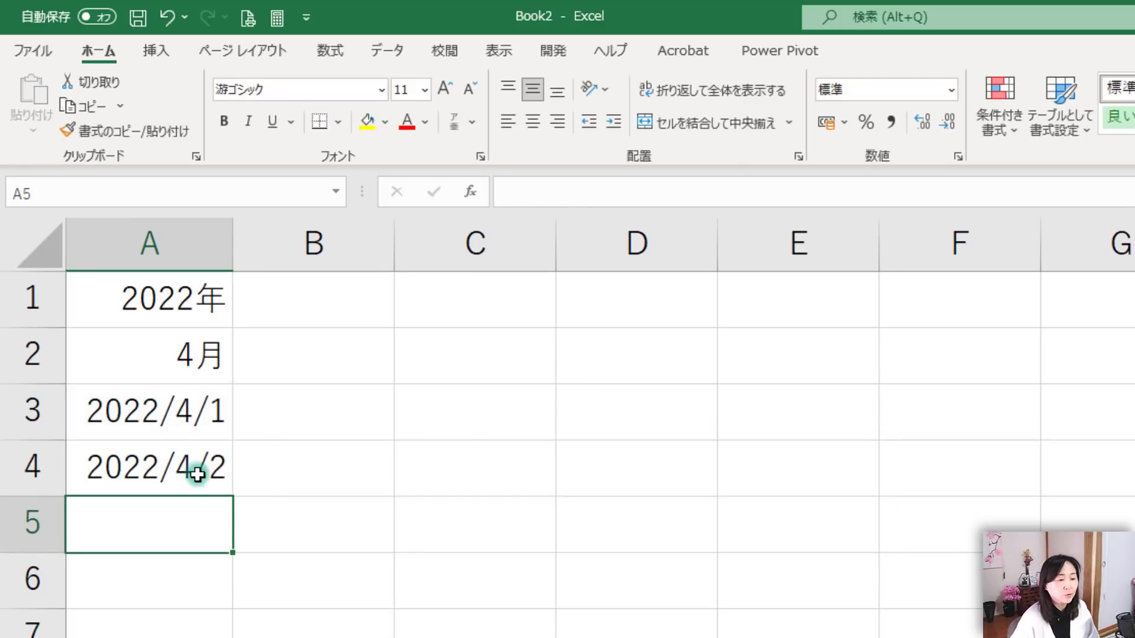
Copy the A4 formula down to row 30 (2022/4/28) and autofit column A
click(192, 468)
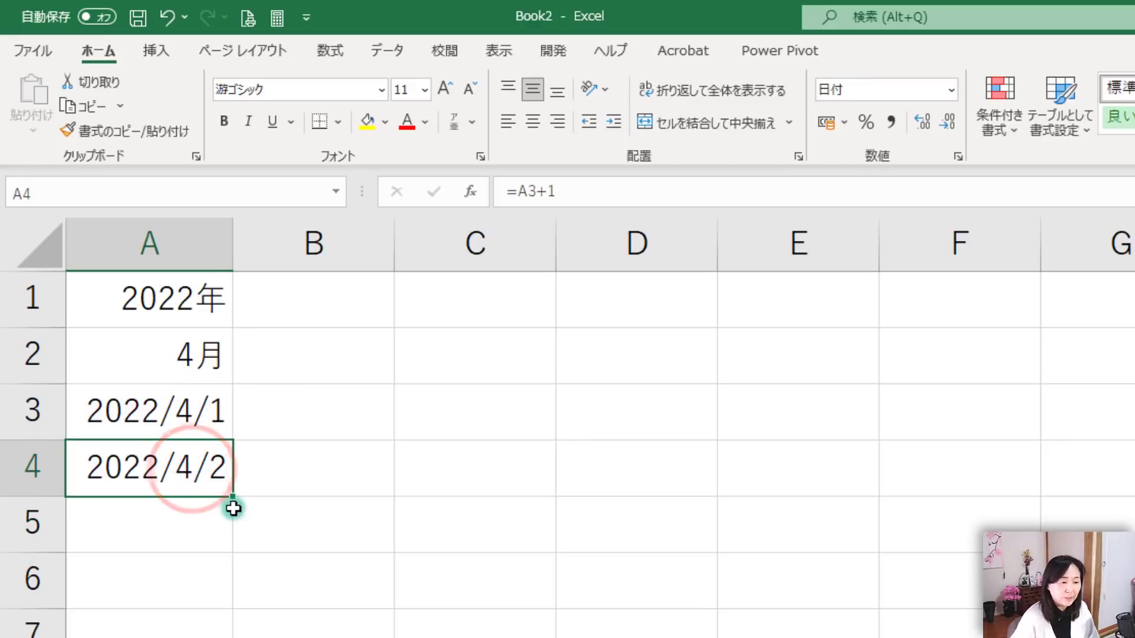
drag(232, 496, 234, 637)
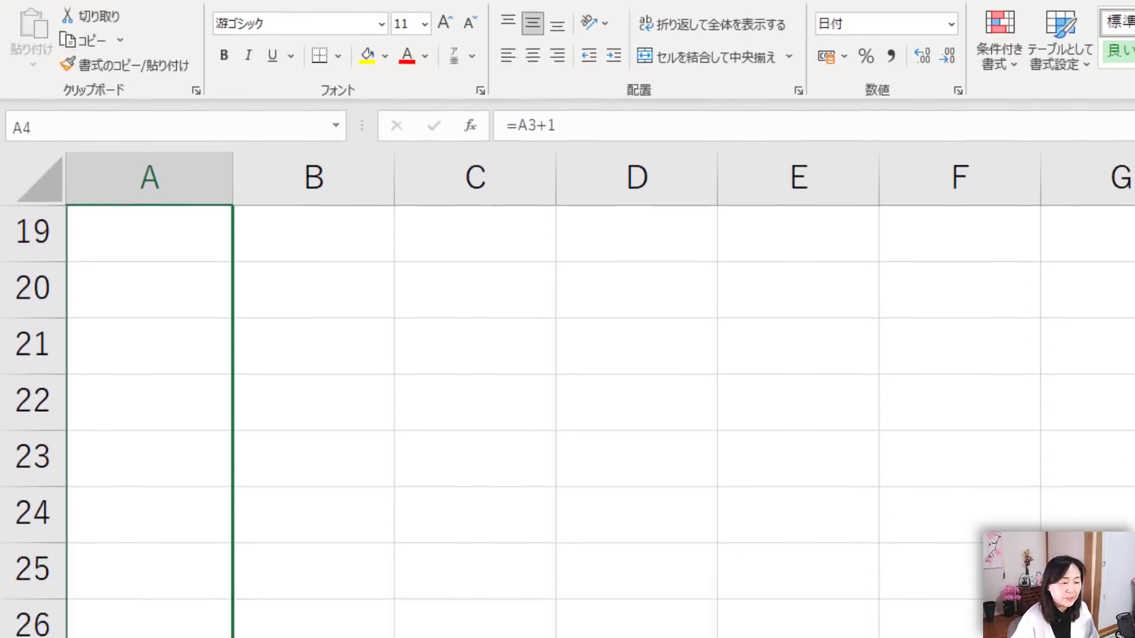
mouse_move(233, 637)
mouse_down()
mouse_move(220, 393)
mouse_move(220, 448)
mouse_up()
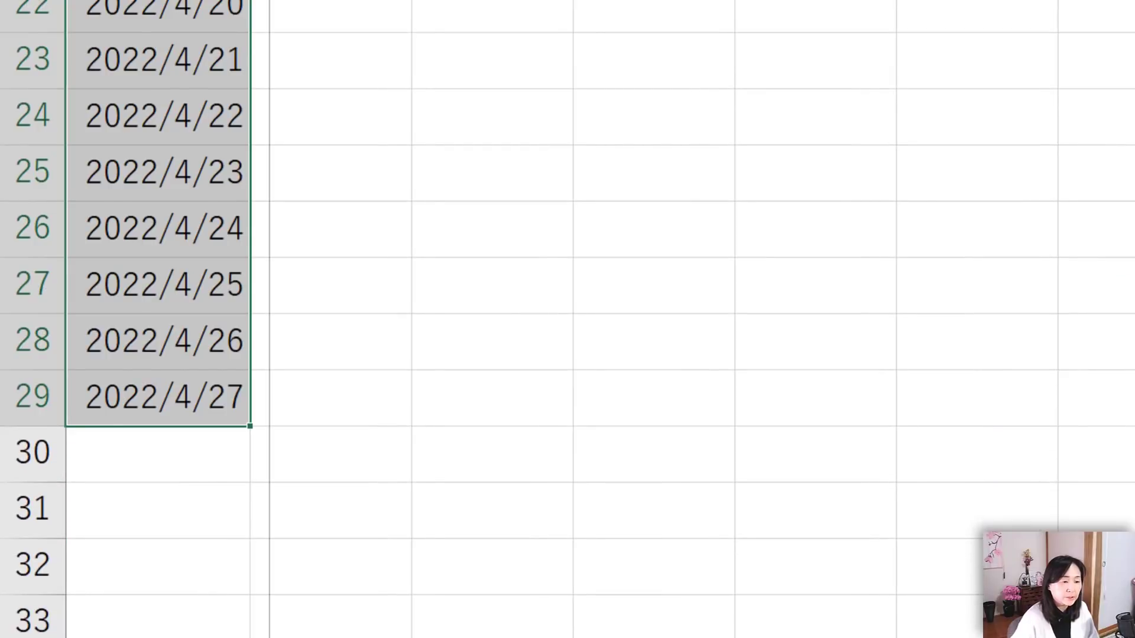
key(alt+h)
key(o)
key(i)
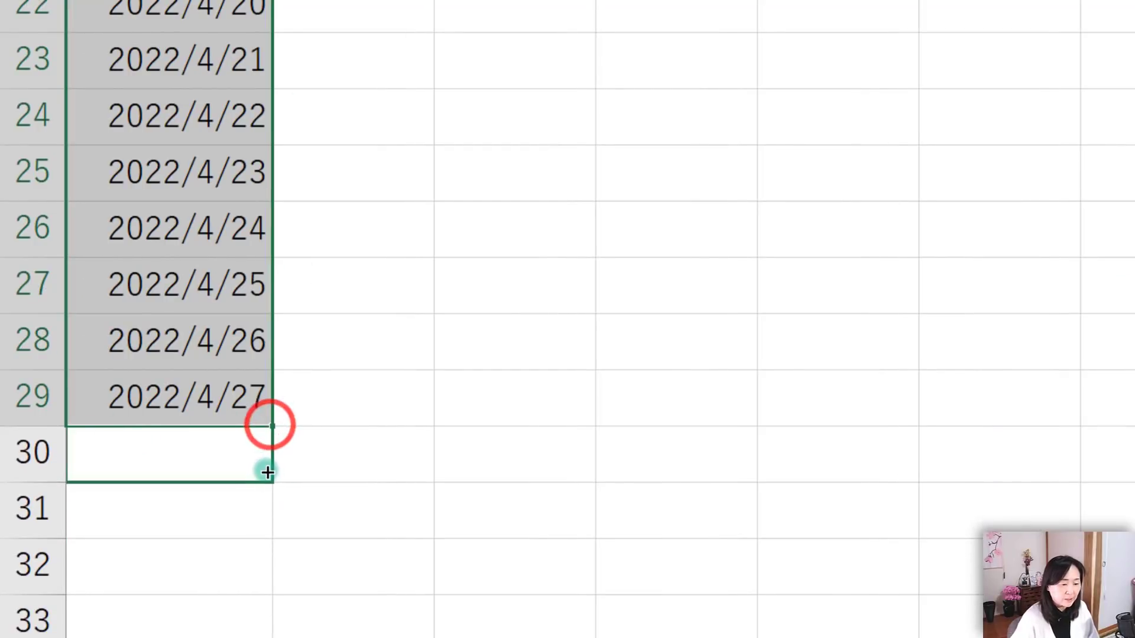
drag(271, 426, 272, 480)
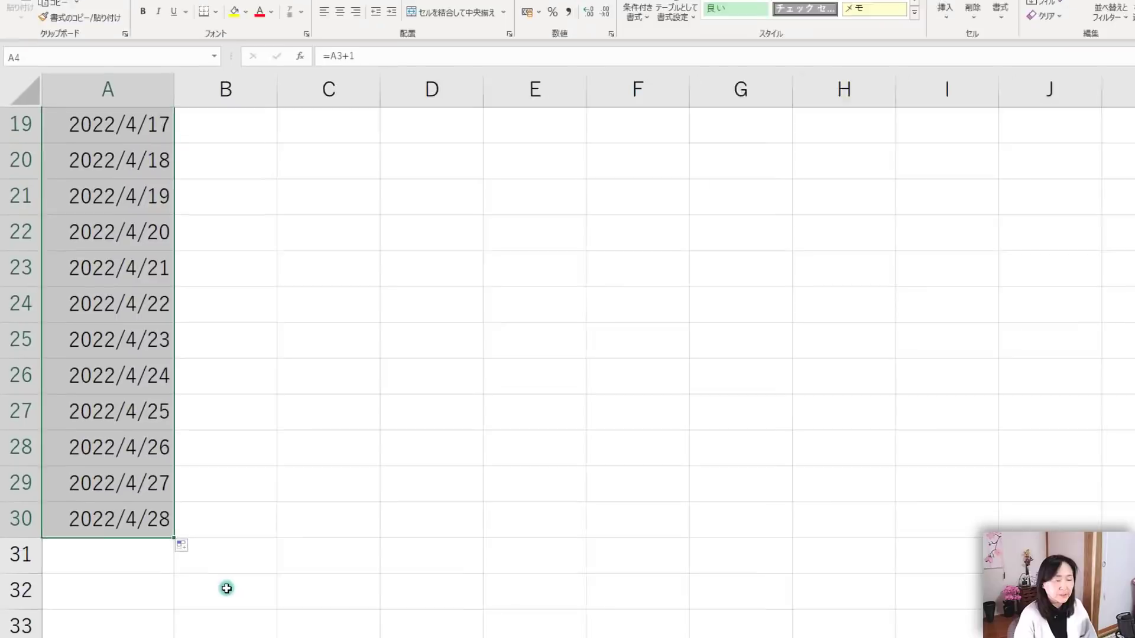
scroll(357, 475, up, 6)
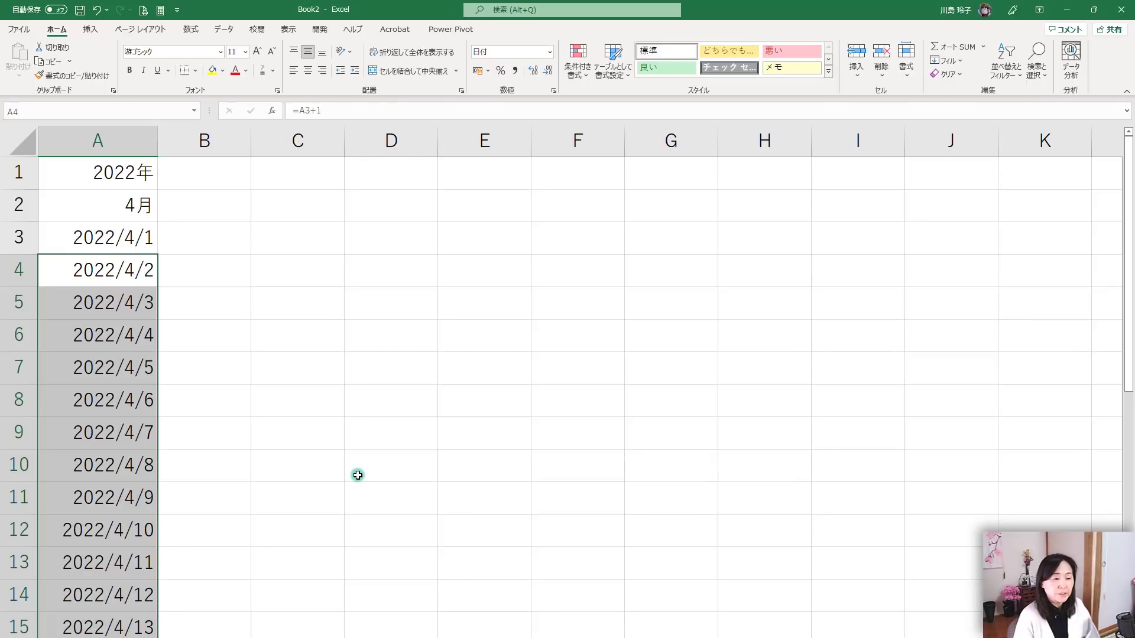
click(202, 236)
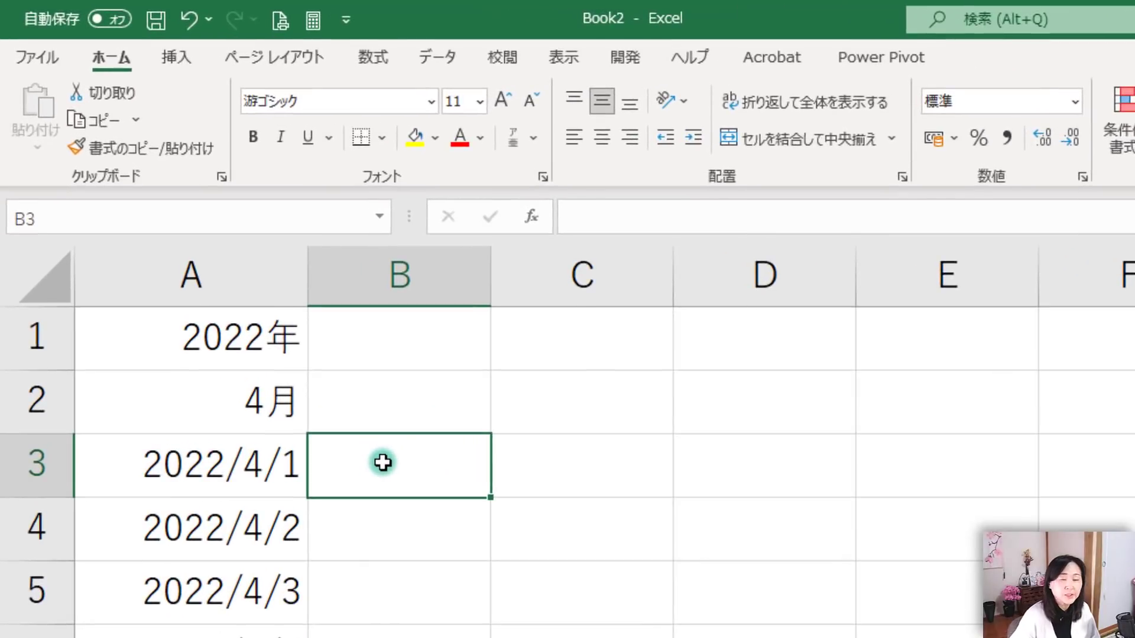
text(=)
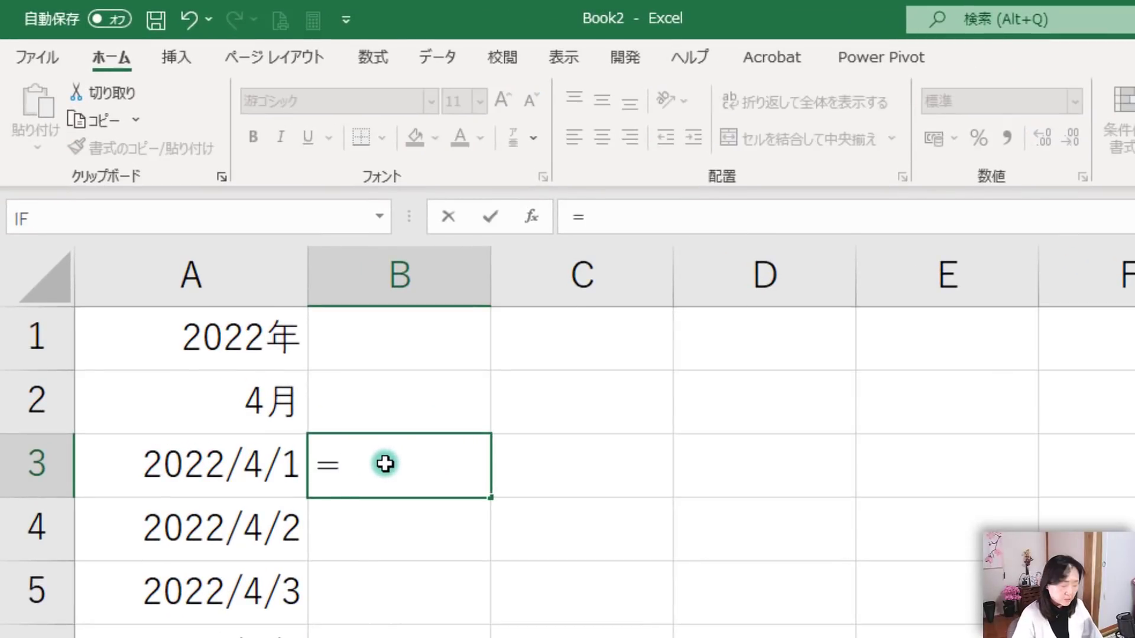
text(date)
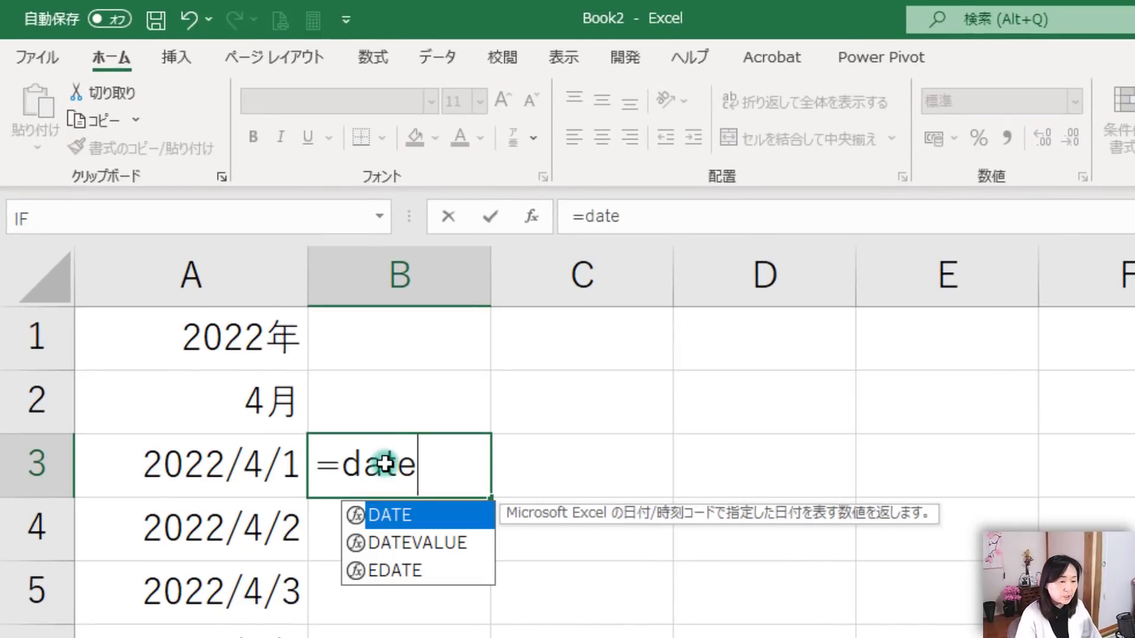
key(Tab)
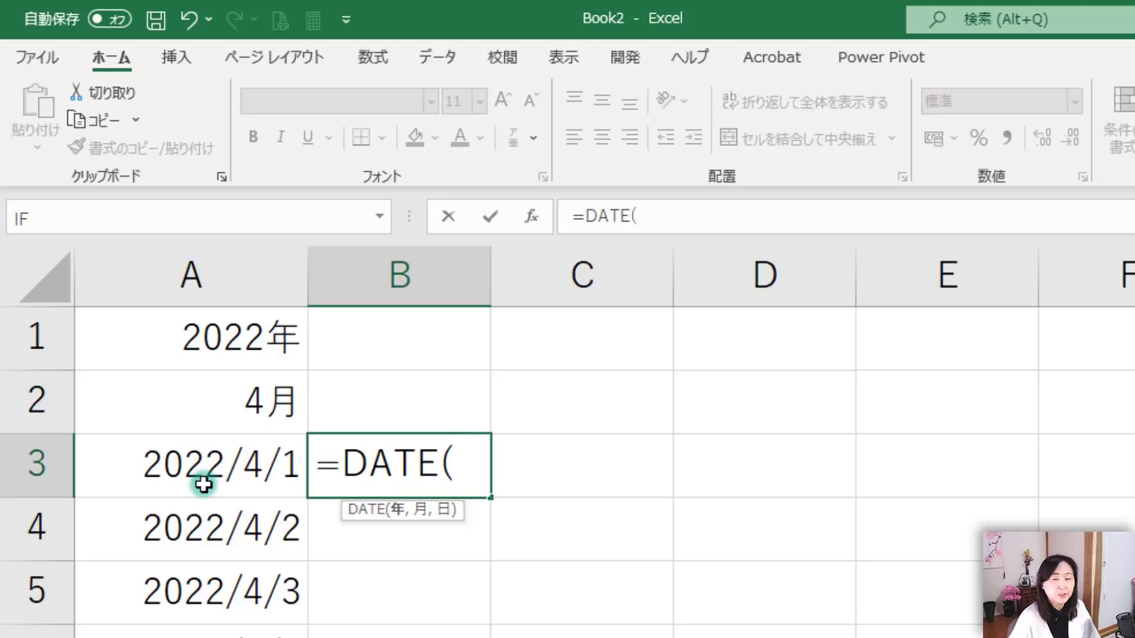
click(199, 458)
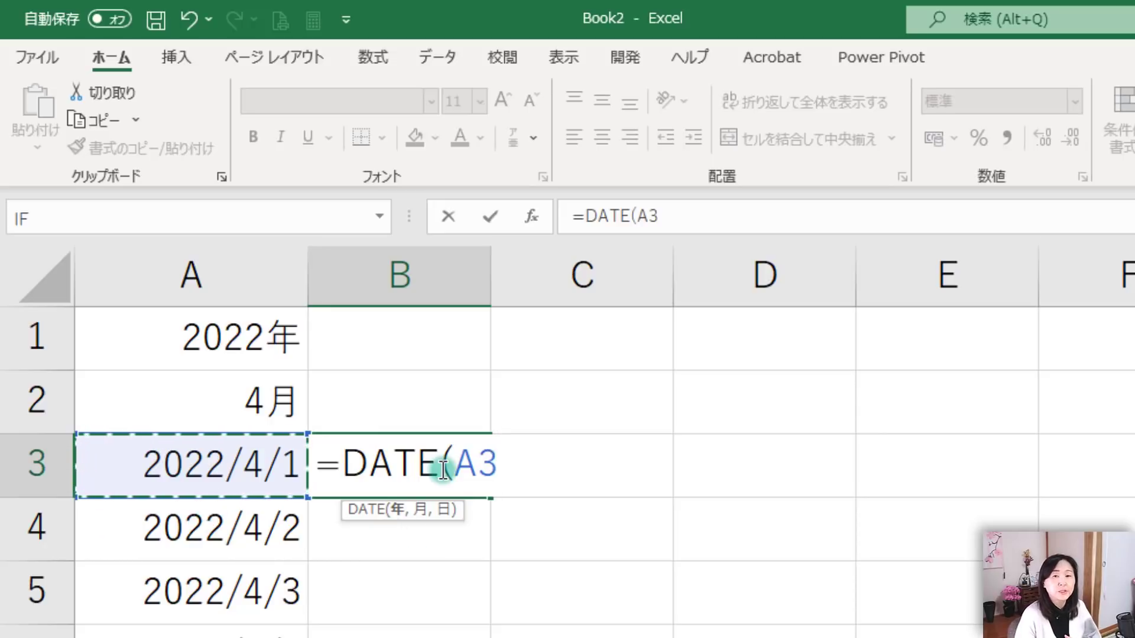
click(224, 447)
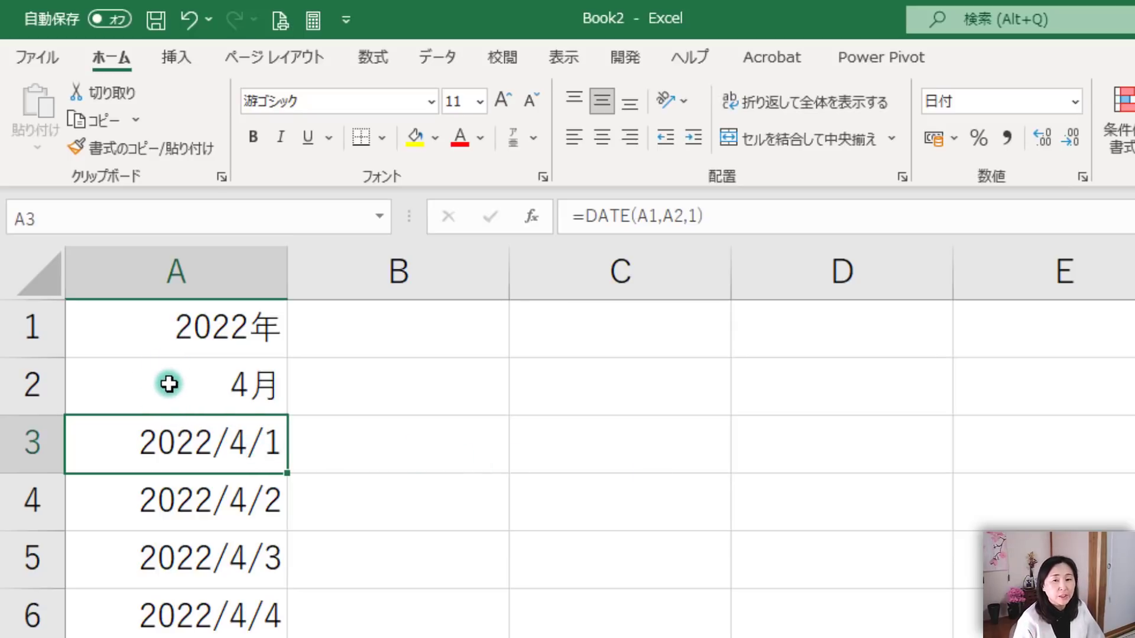
click(362, 455)
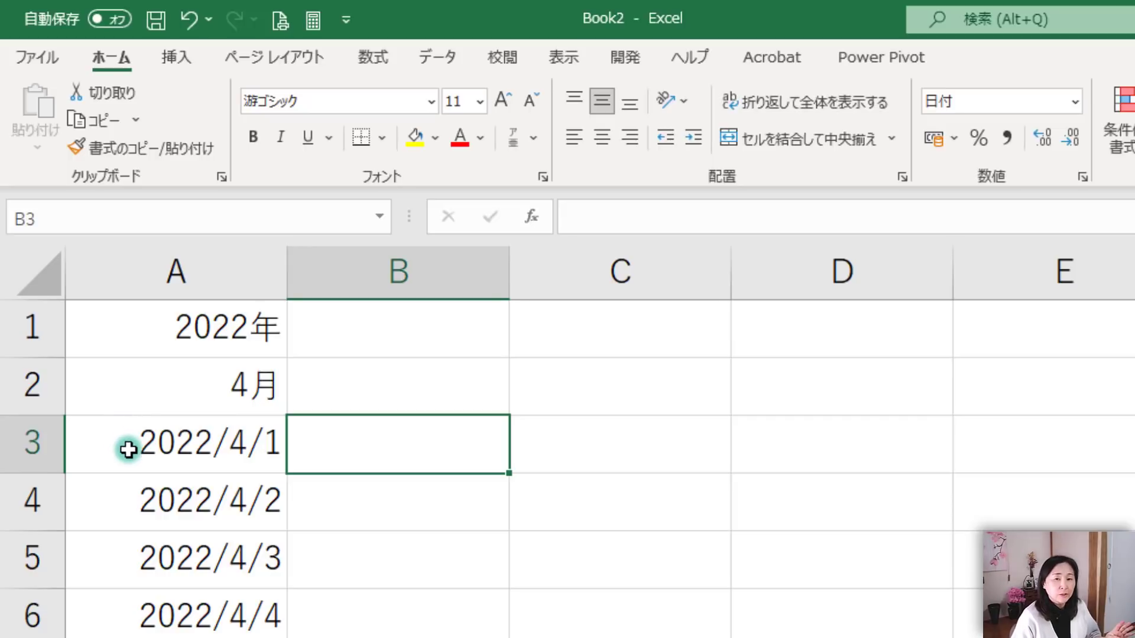
Enter =YEAR(D44673) in E44673 to return the year 2022
text(=DATE()
click(152, 469)
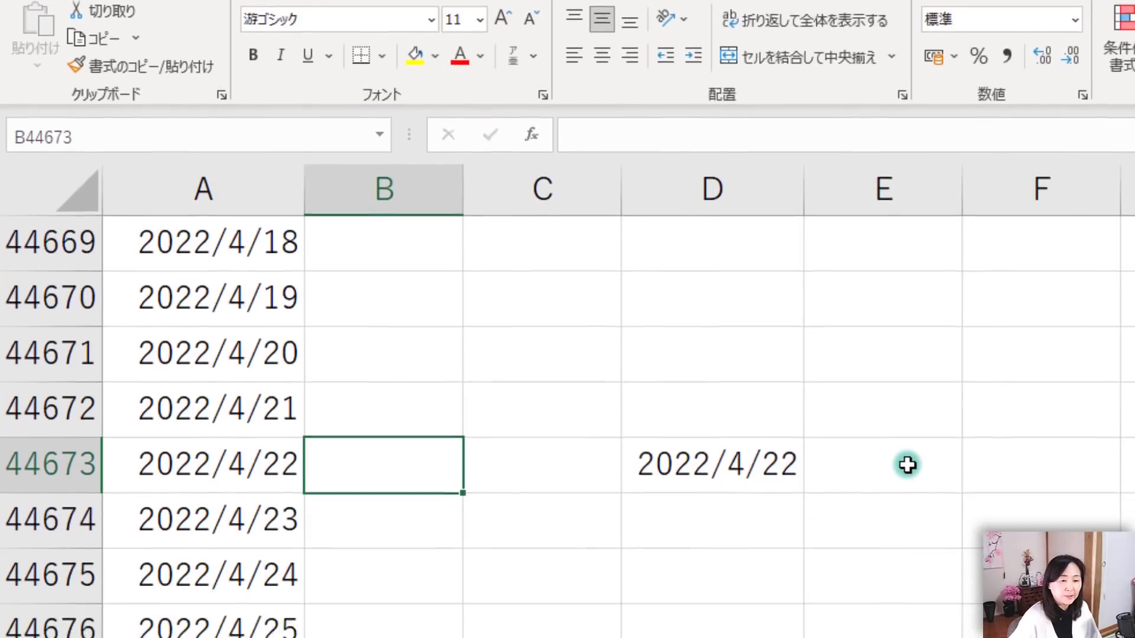
click(907, 547)
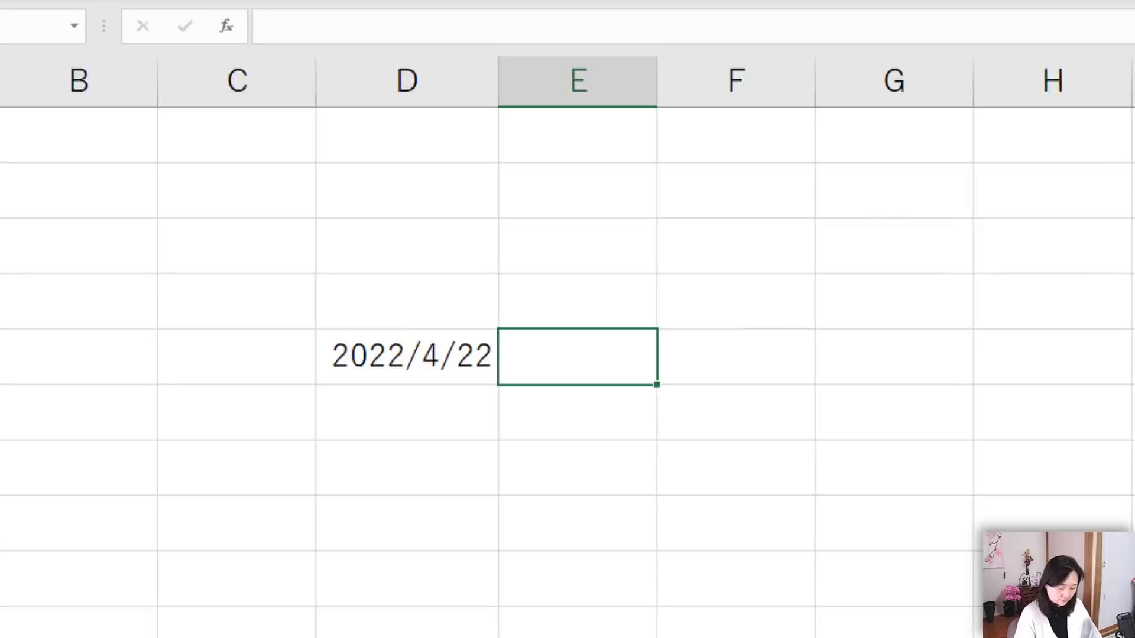
text(=YEAR()
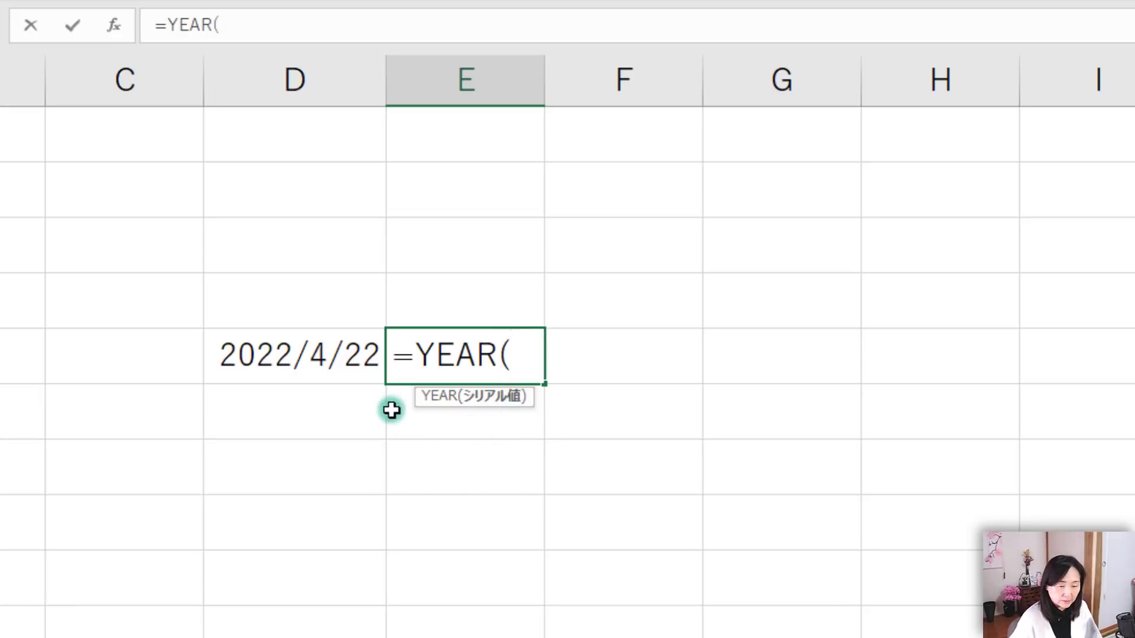
click(331, 361)
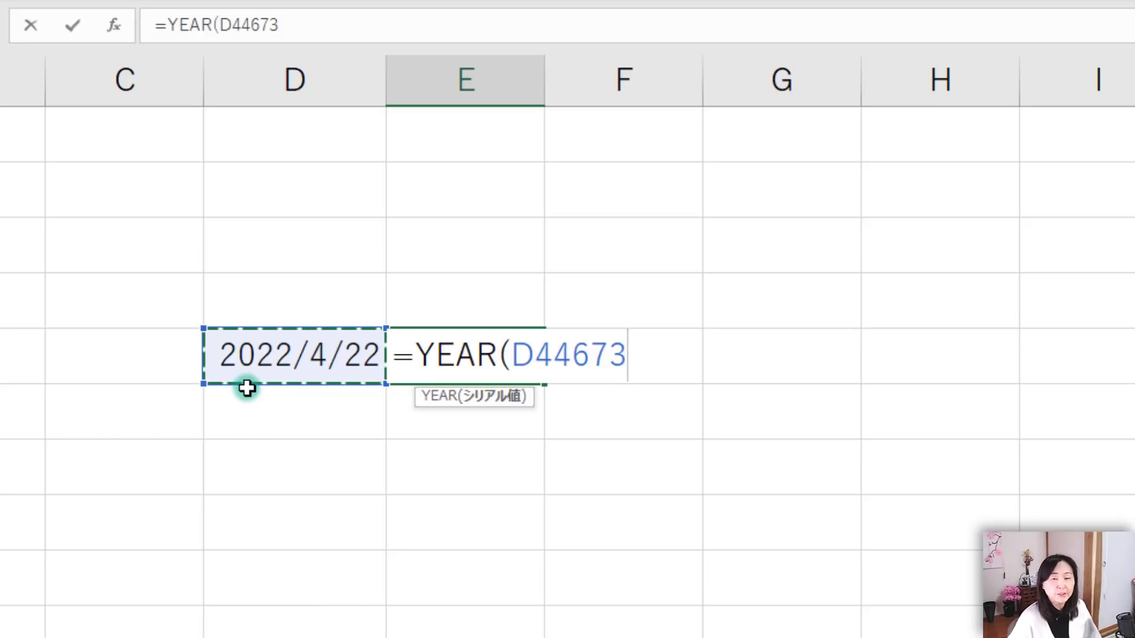
text())
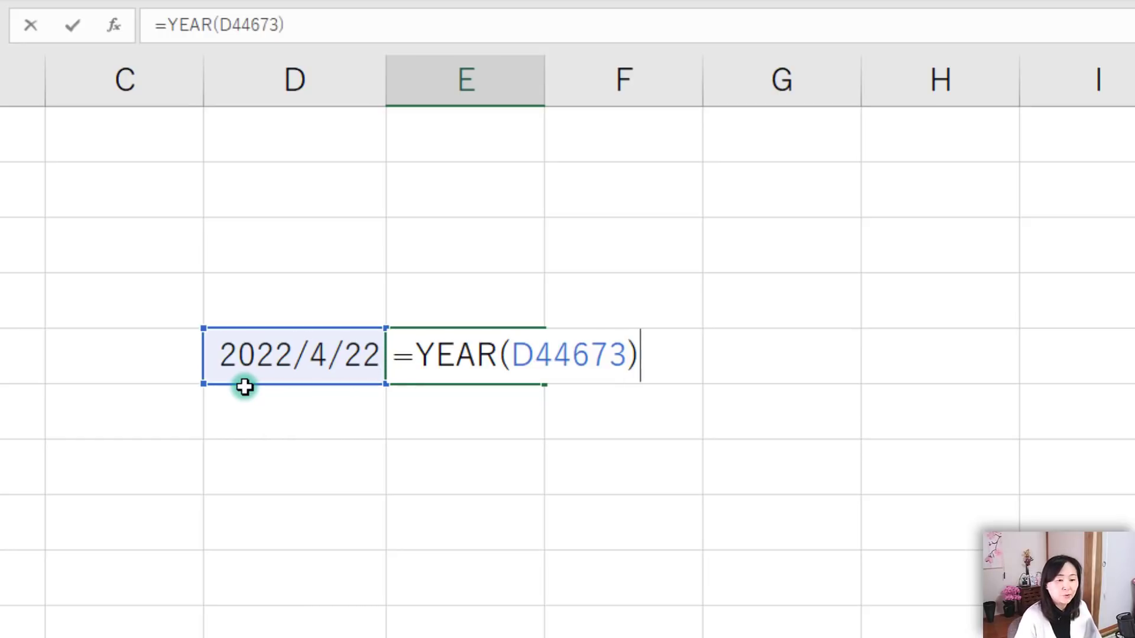
key(Return)
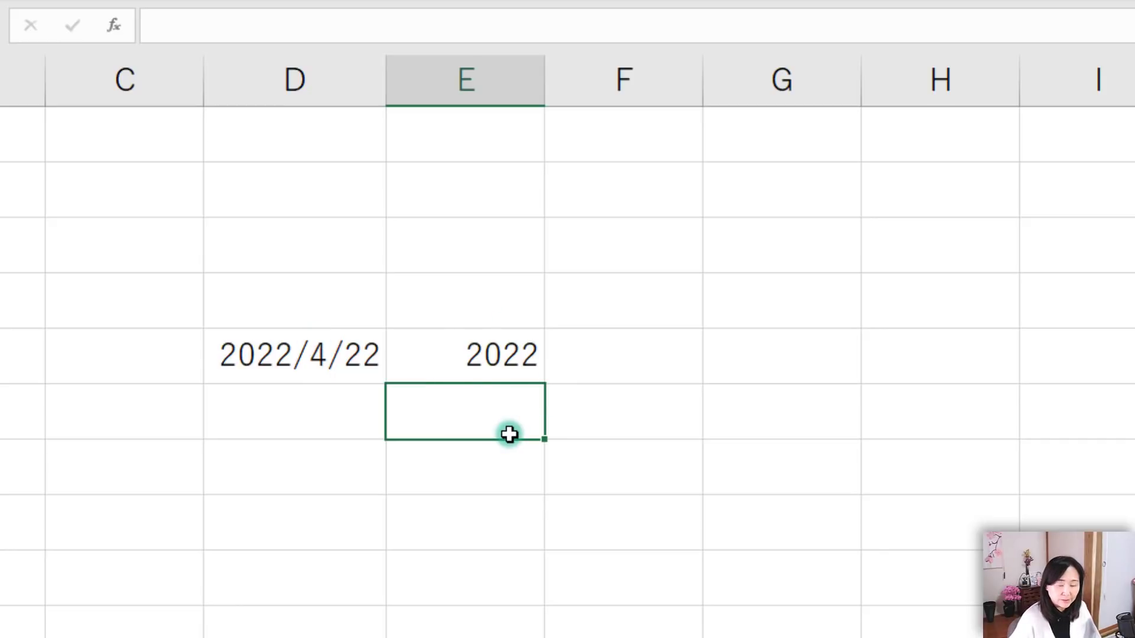
click(624, 357)
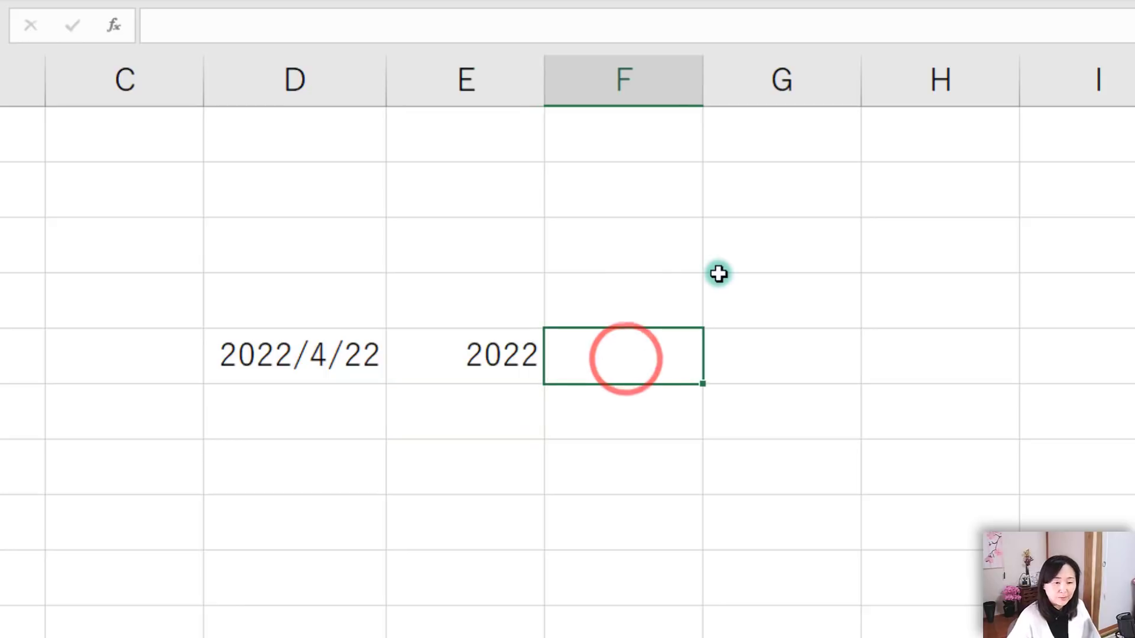
Enter =MONTH on the 2022/4/22 cell beside the year, returning 4
text(=)
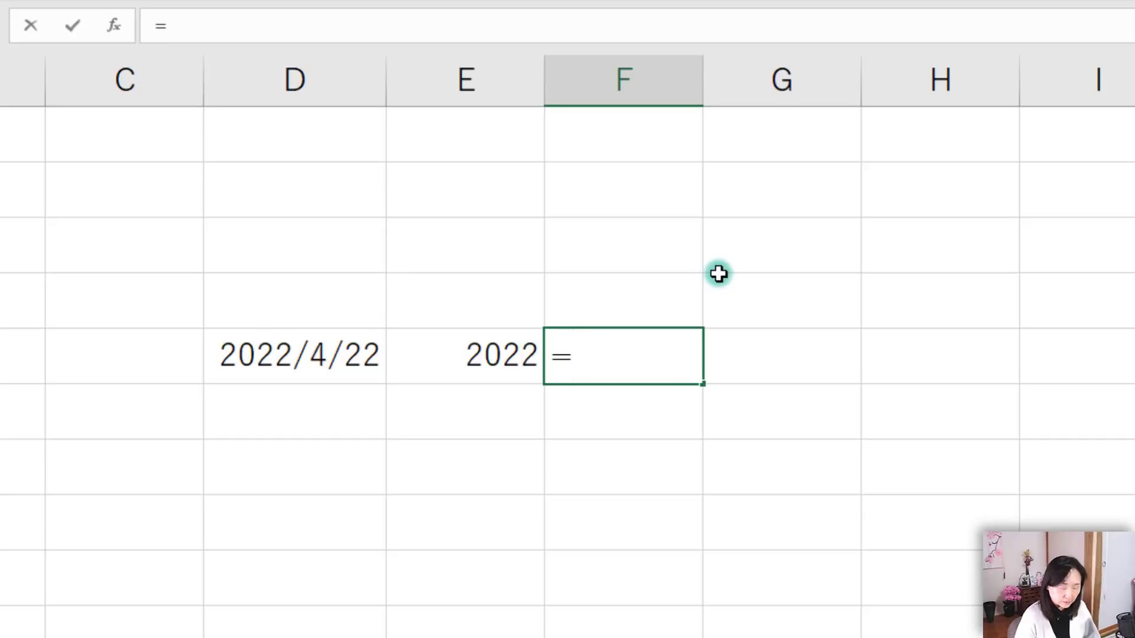
text(mont)
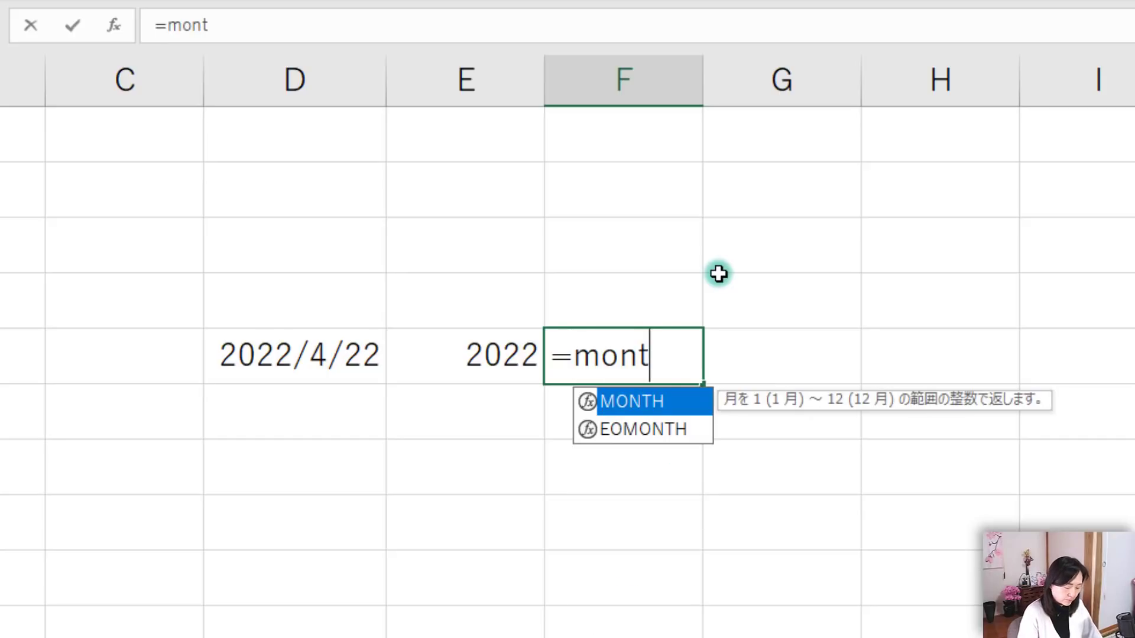
text(h)
key(Tab)
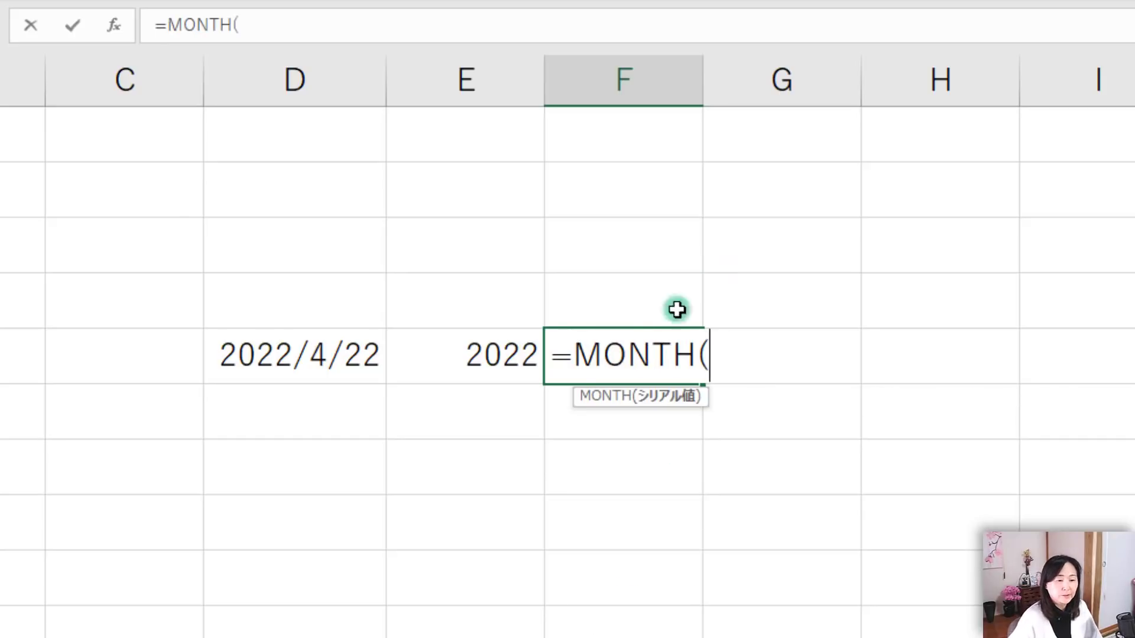
click(259, 353)
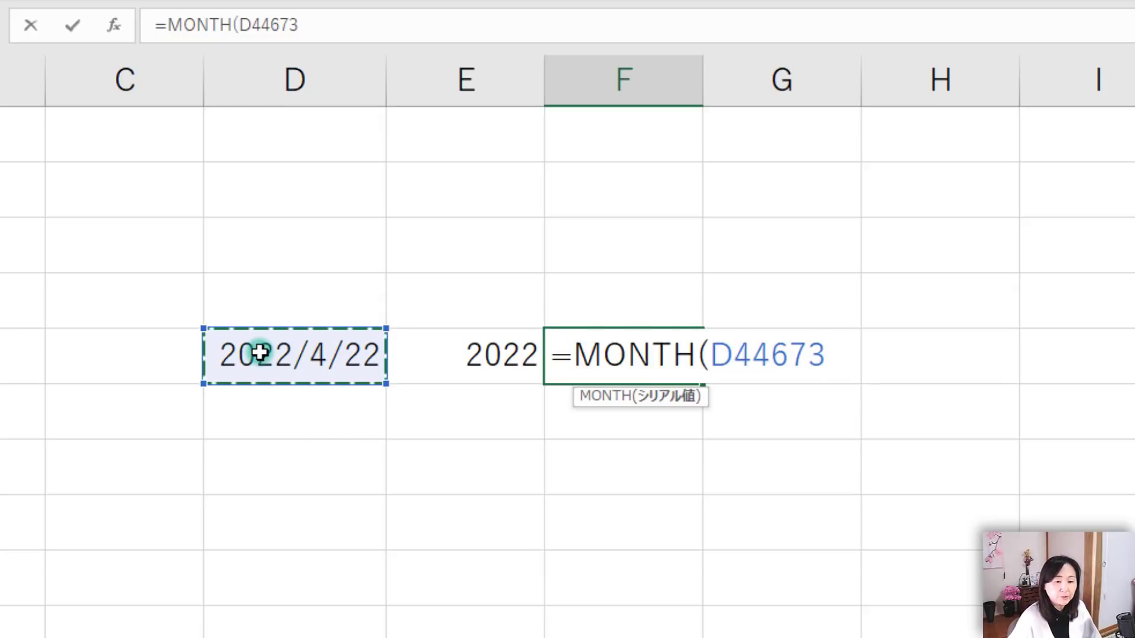
text())
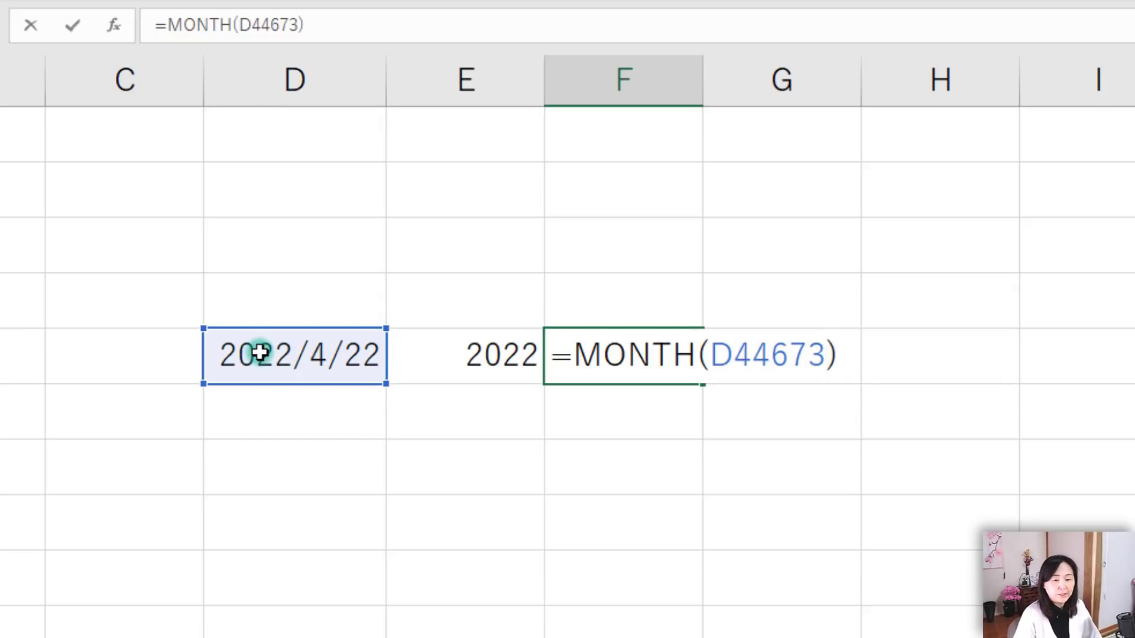
key(Return)
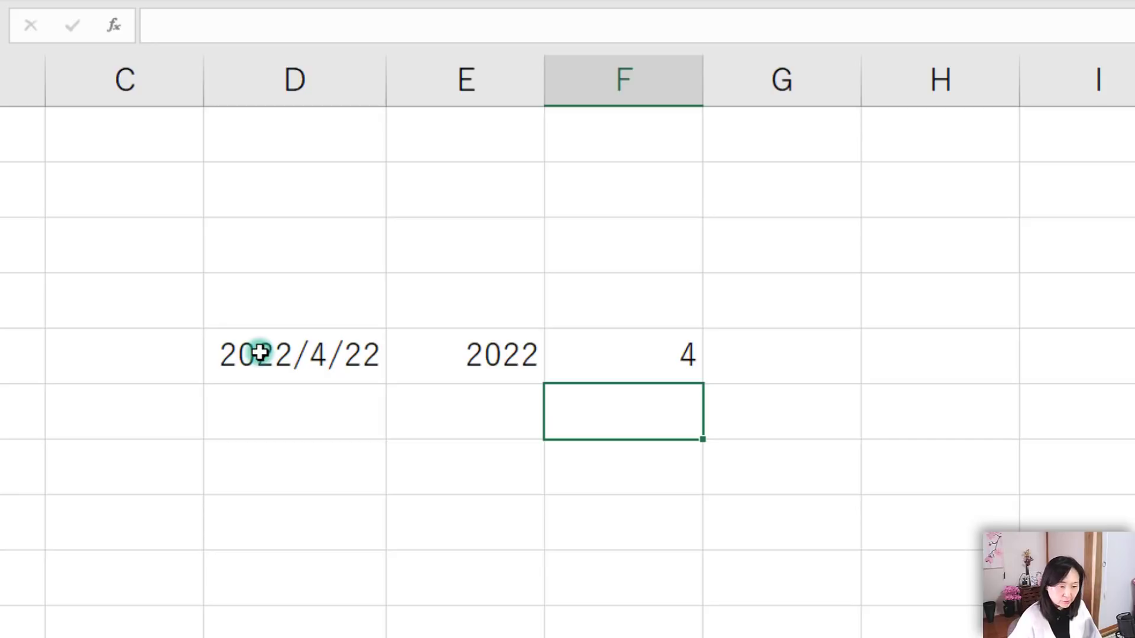
Return to the calendar sheet and begin editing a formula in B3
click(260, 353)
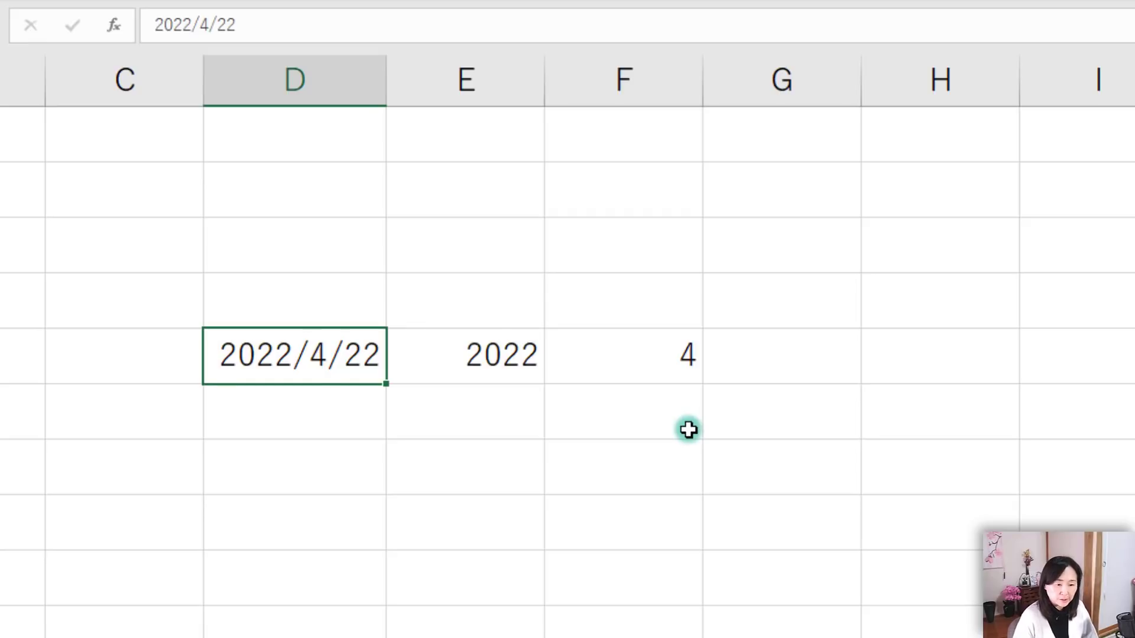
click(273, 363)
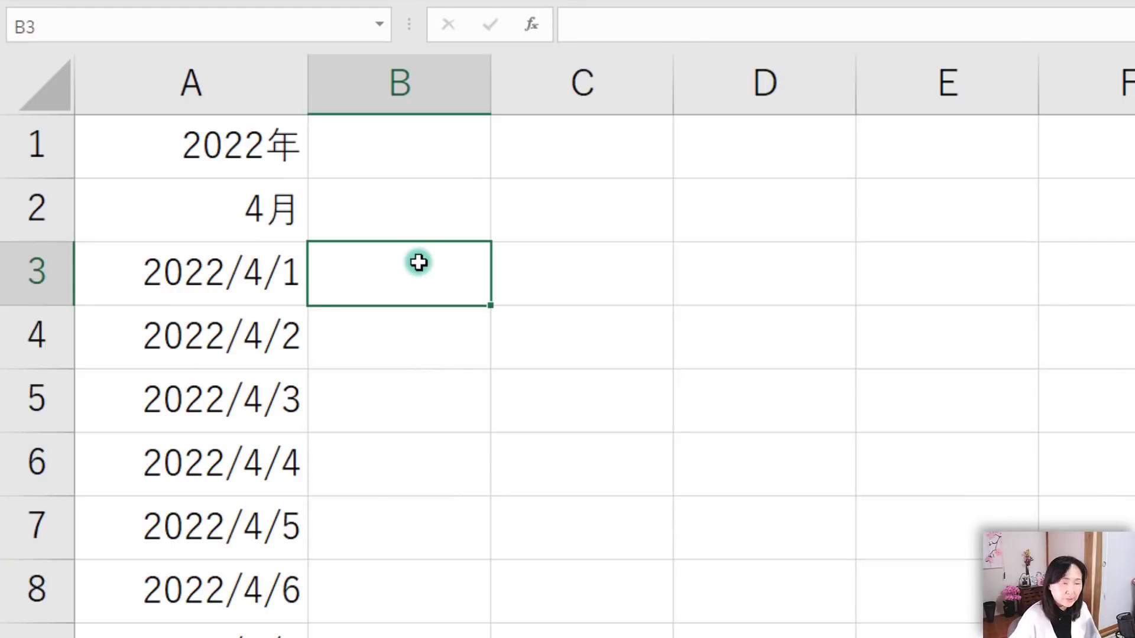
key(F2)
In B3, type =DATE(YEAR(A3),MONTH(A3)+1,1) for the first day of the next month
text(=)
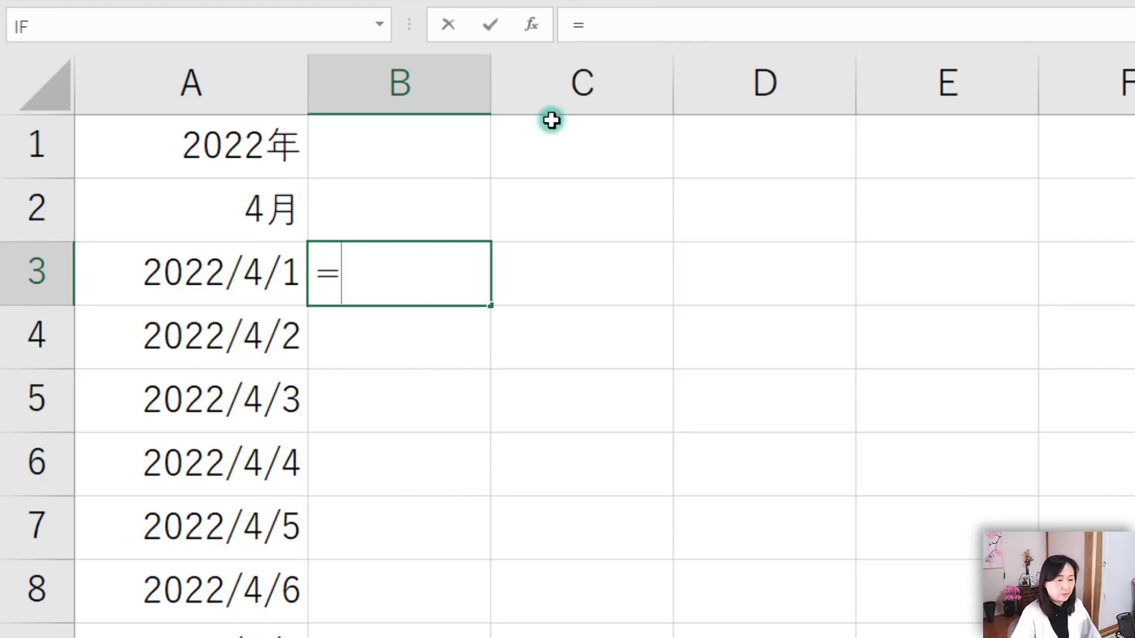
text(dat)
text(e)
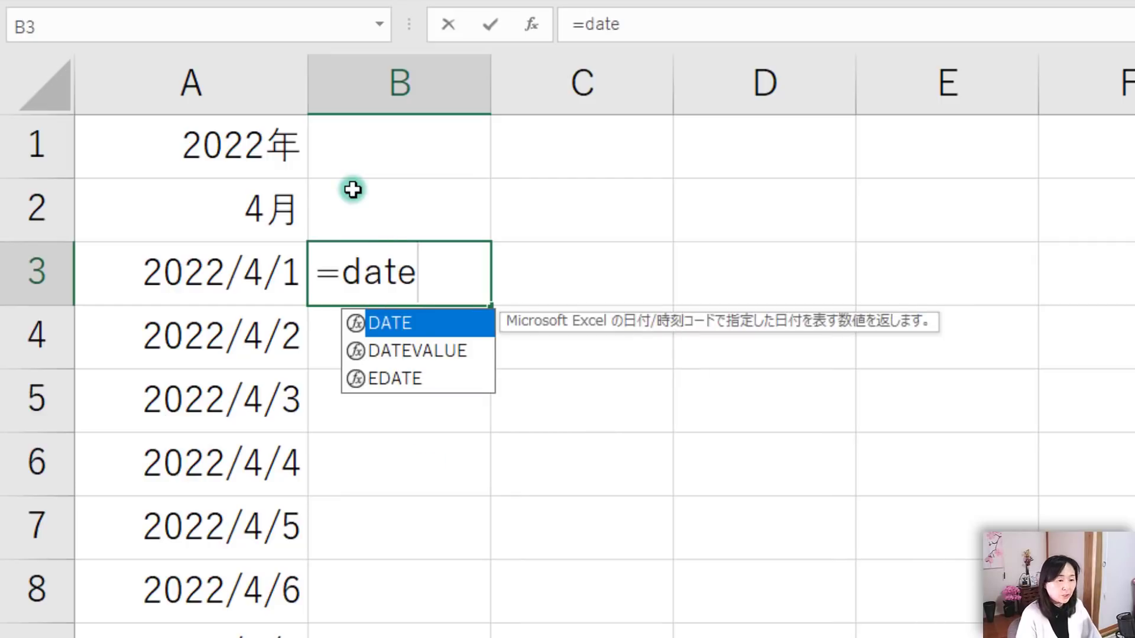
text(()
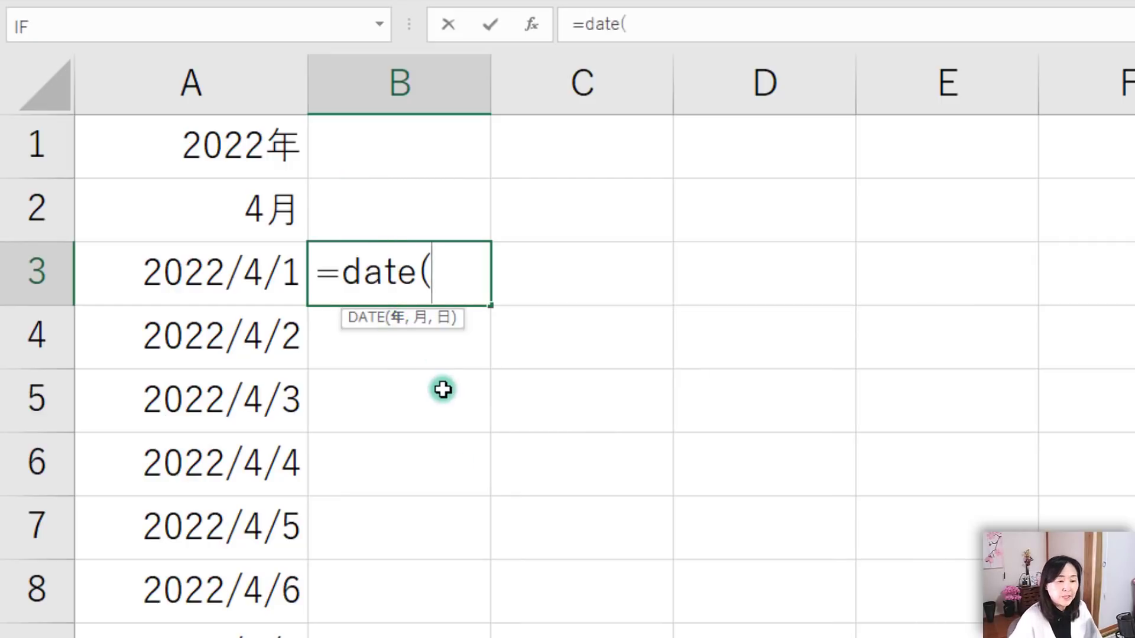
text(y)
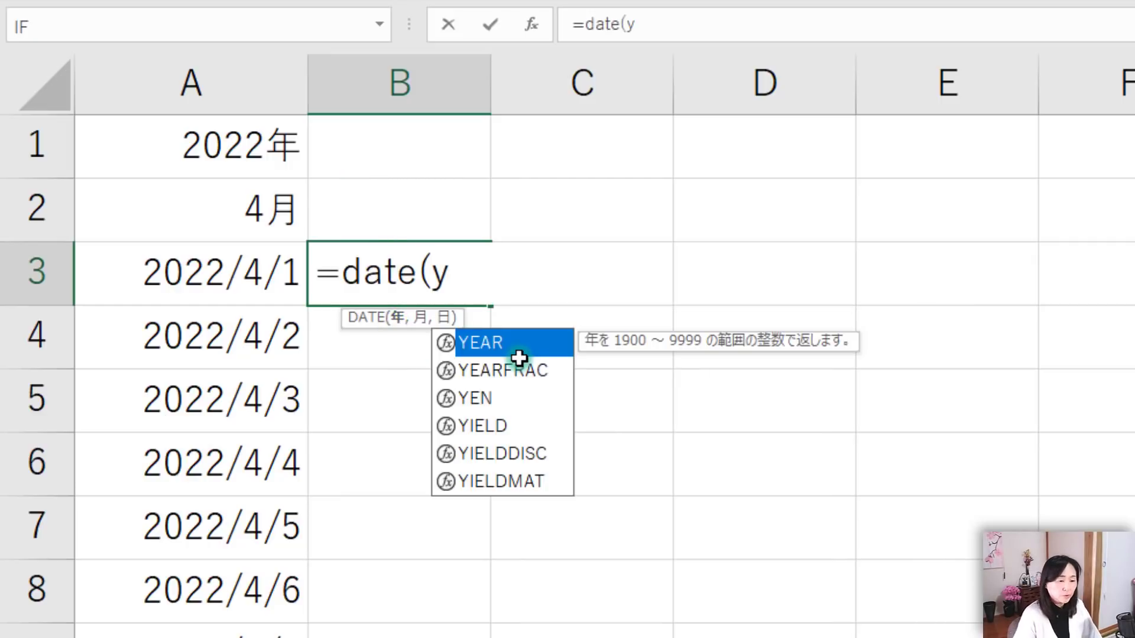
double_click(519, 357)
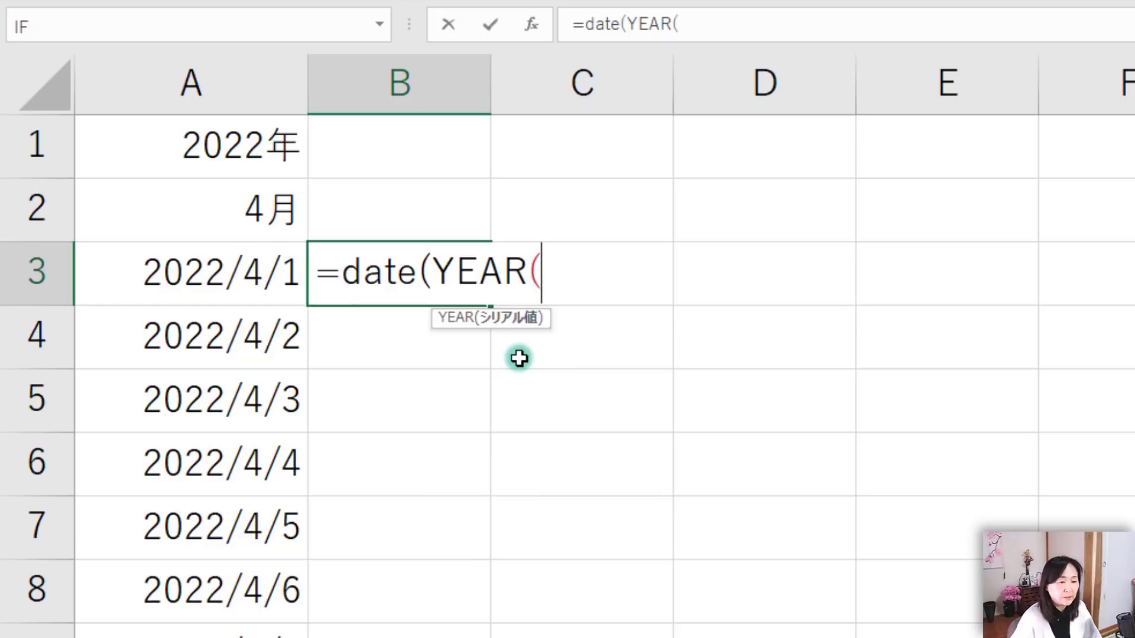
click(195, 274)
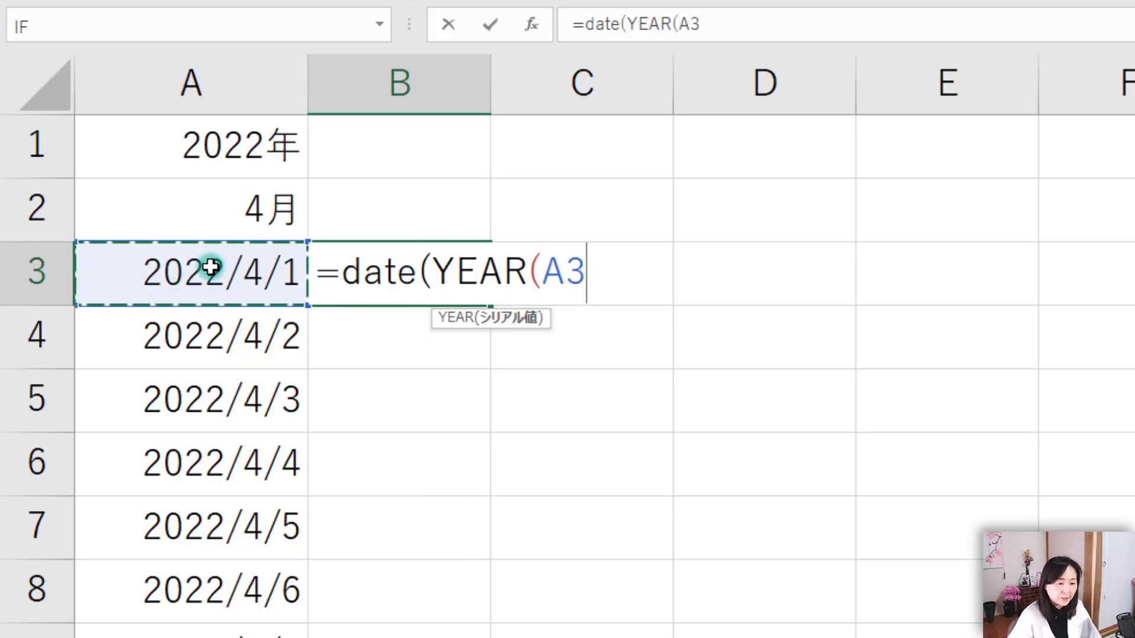
text())
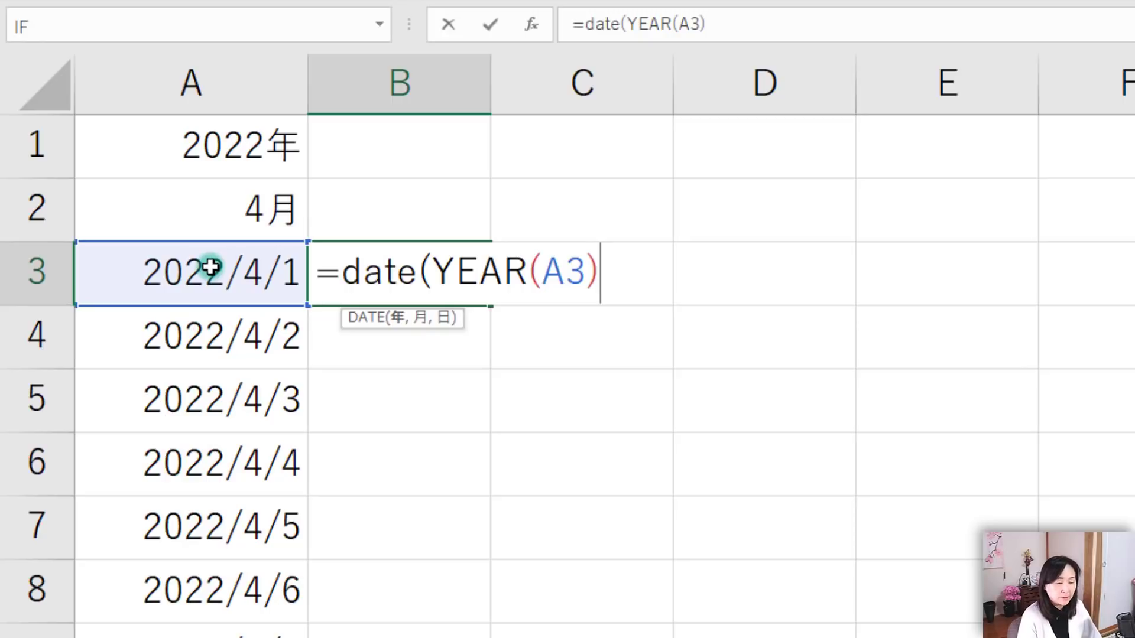
text(,)
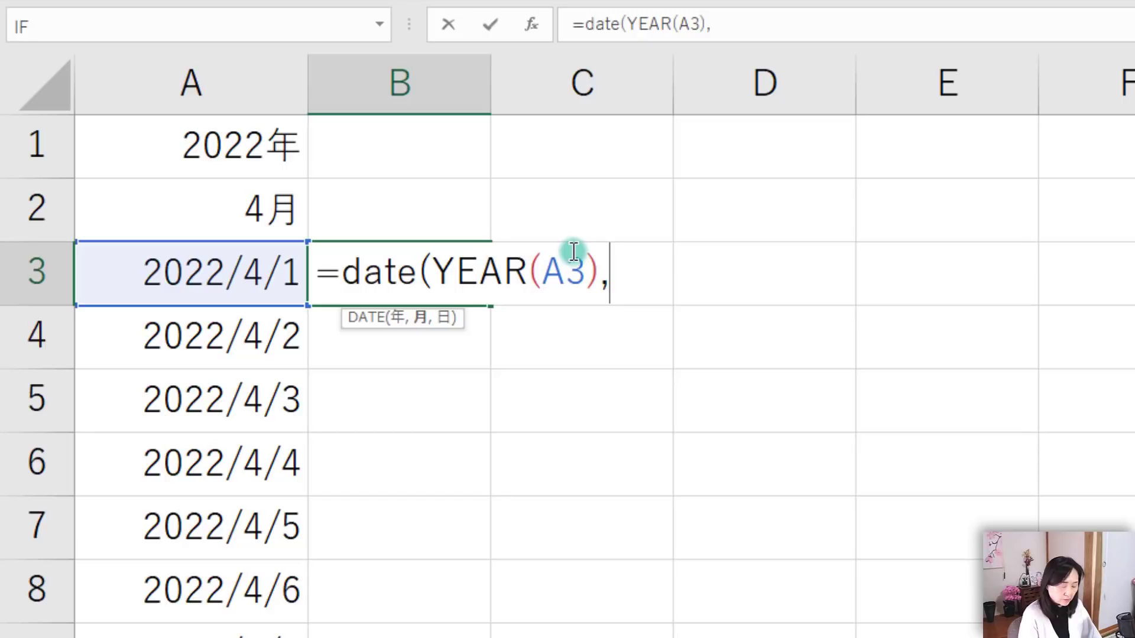
text(month)
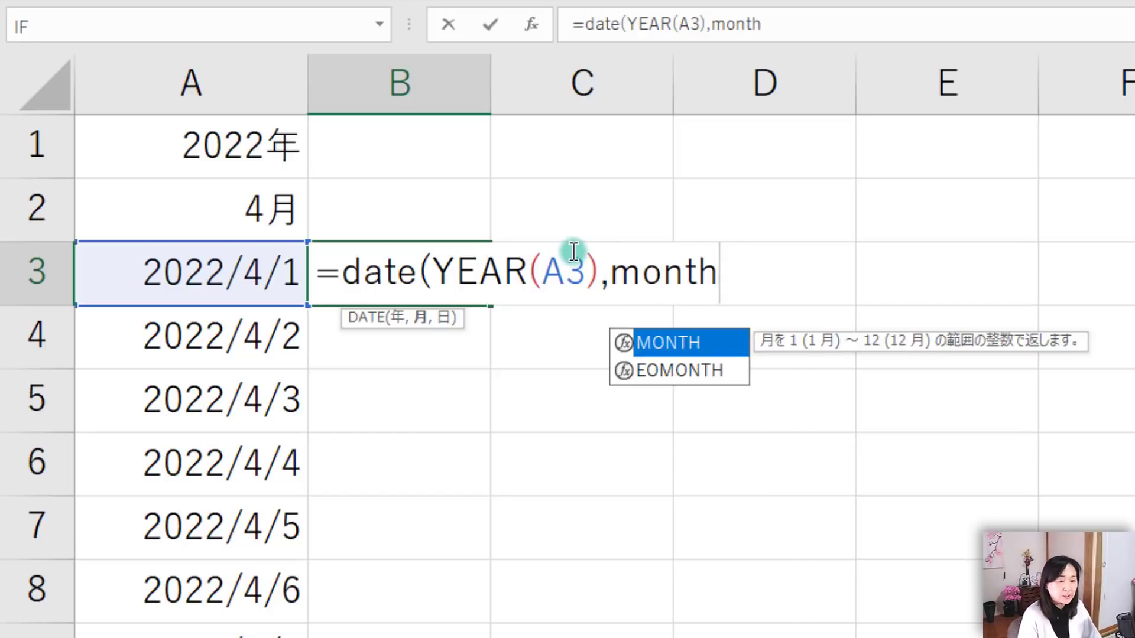
key(Tab)
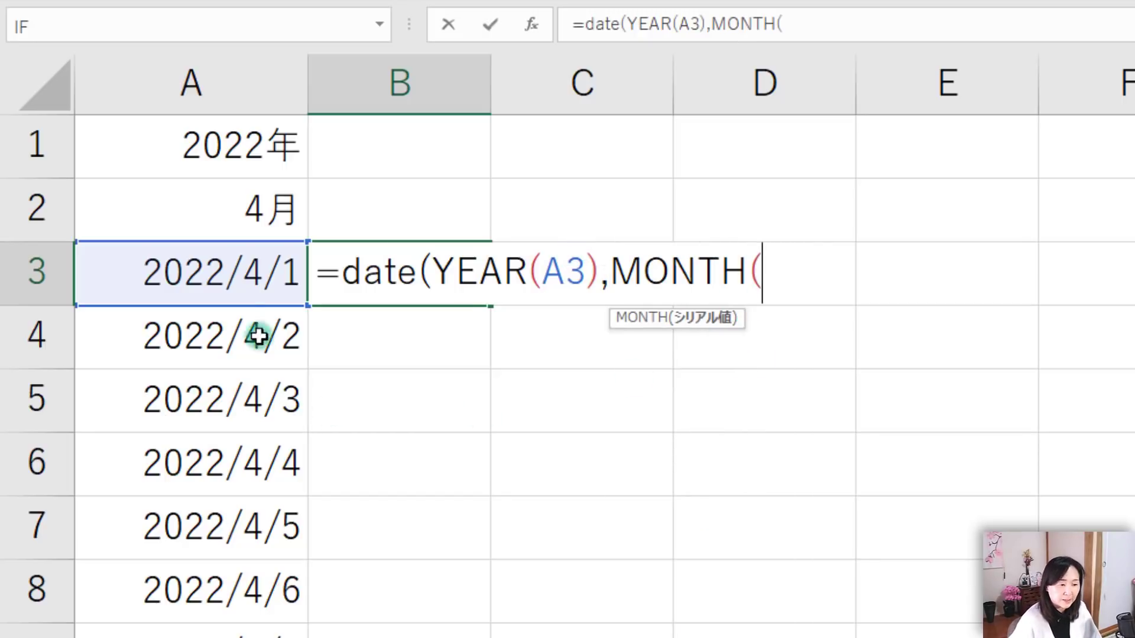
click(237, 273)
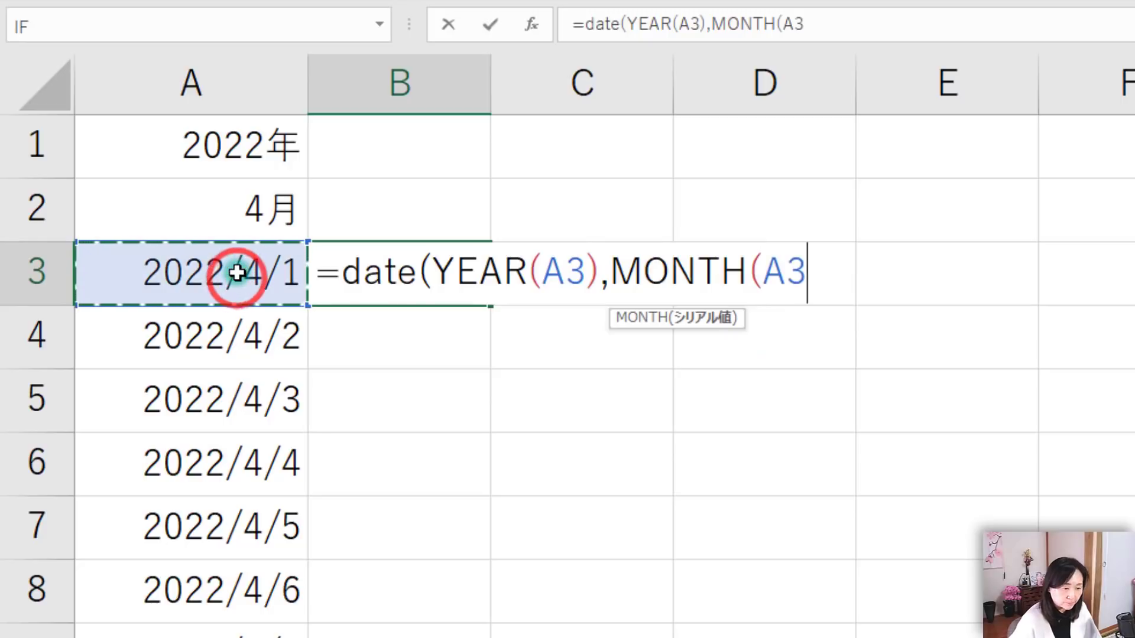
text())
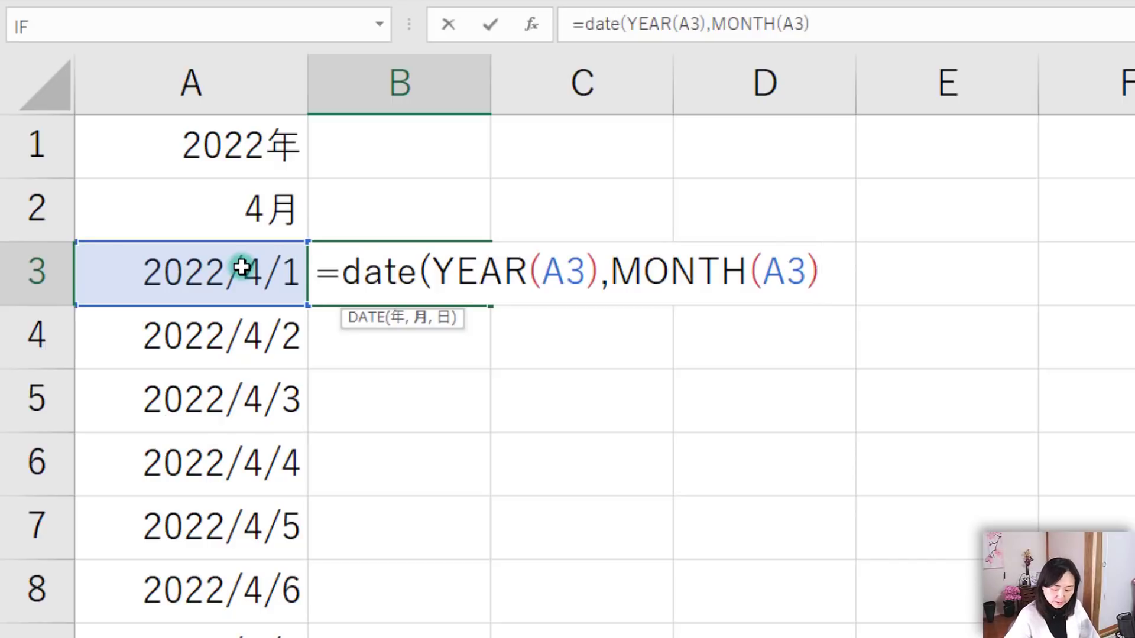
text(+1)
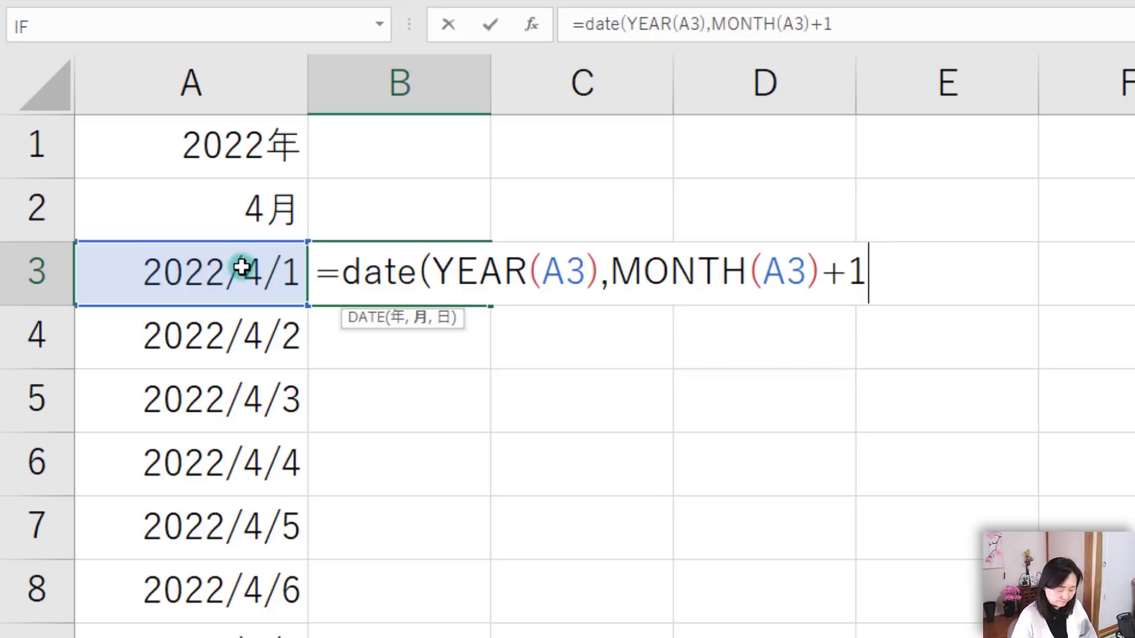
text(,)
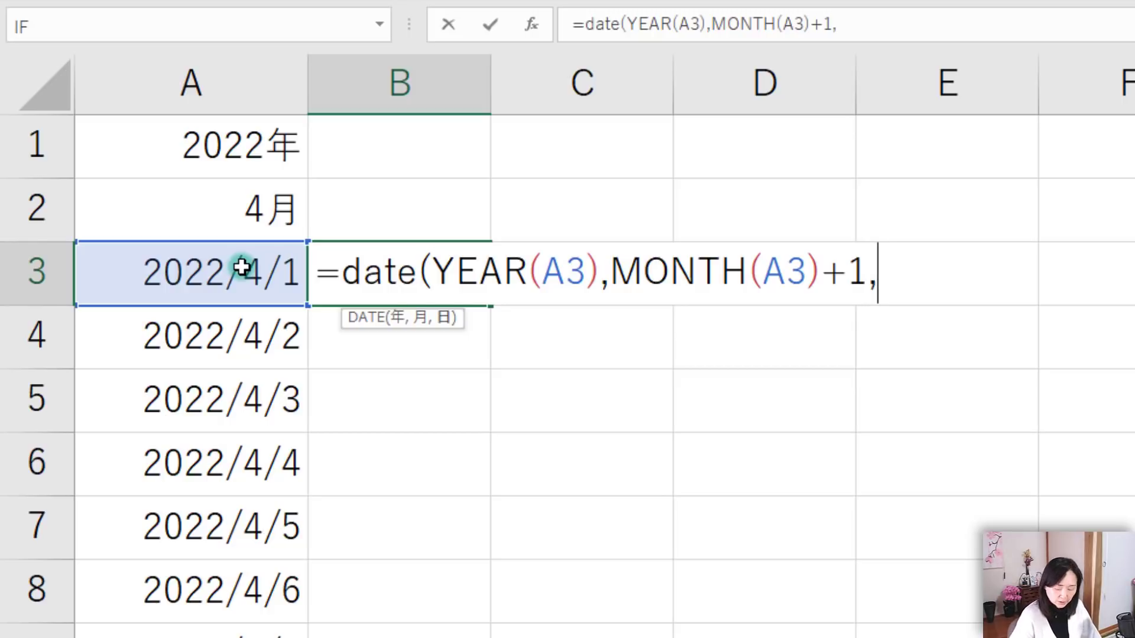
text(1)
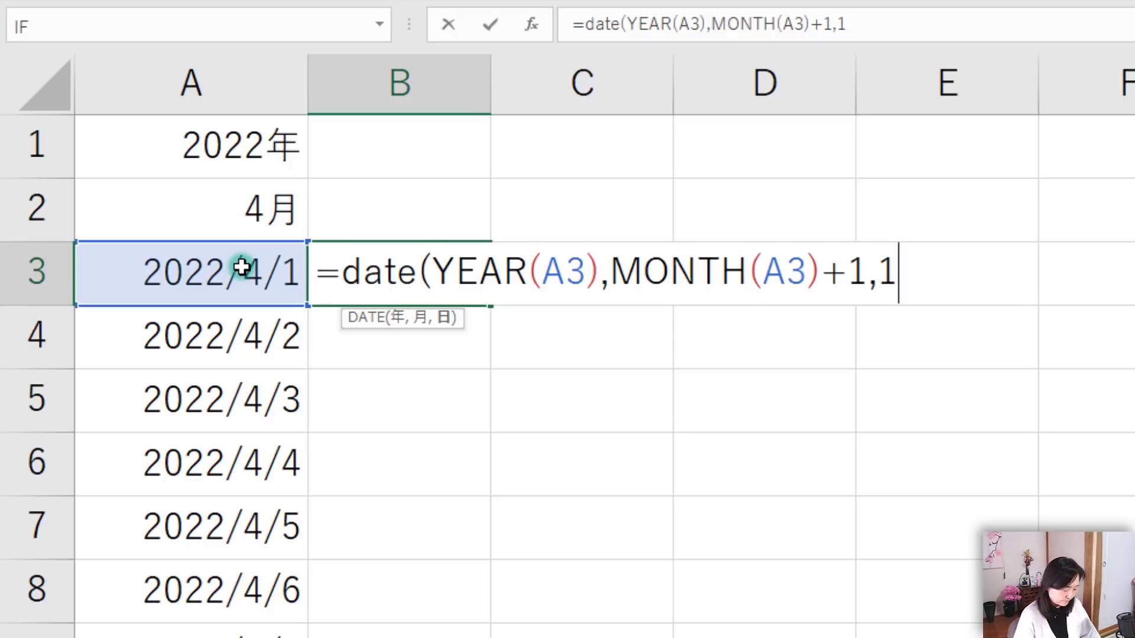
text())
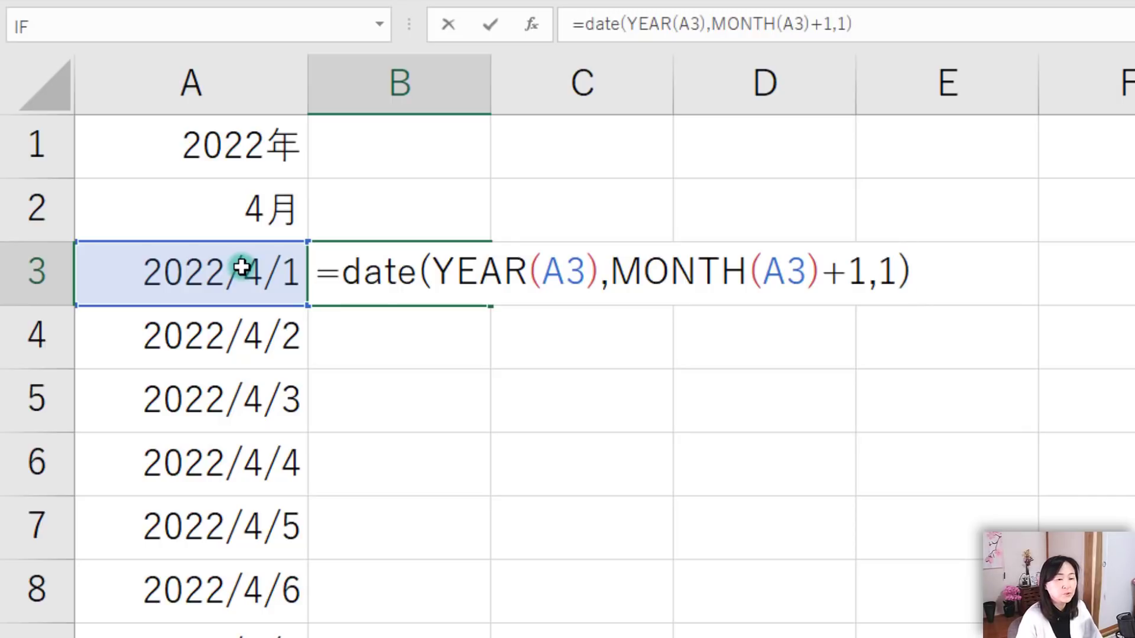
Commit B3's next-month formula and fill it across row 3 to M3
key(Return)
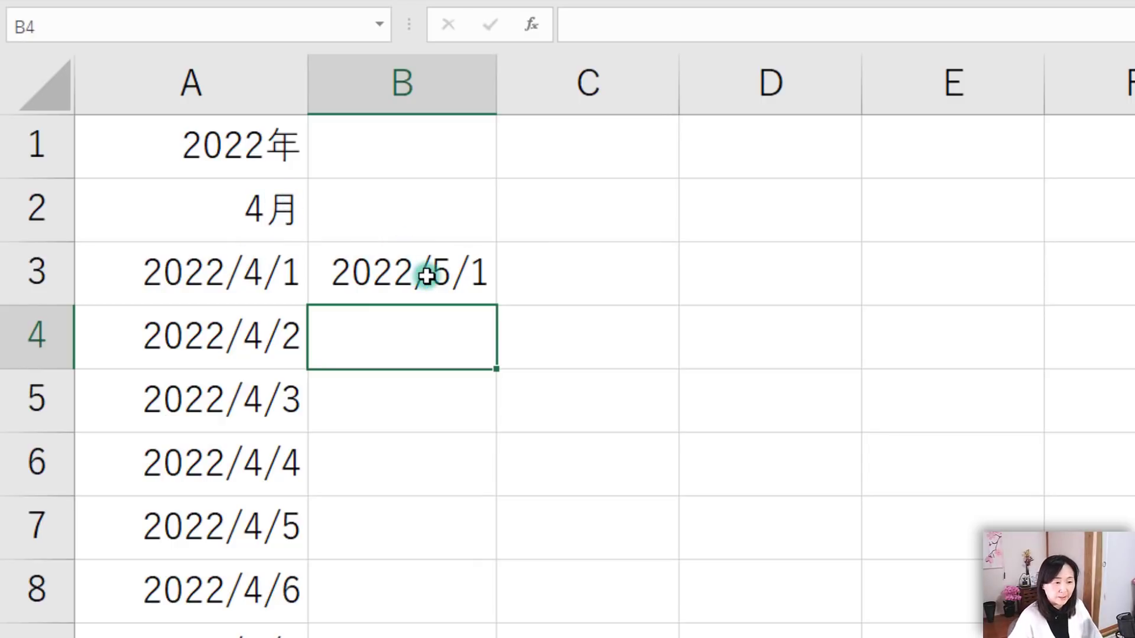
click(426, 275)
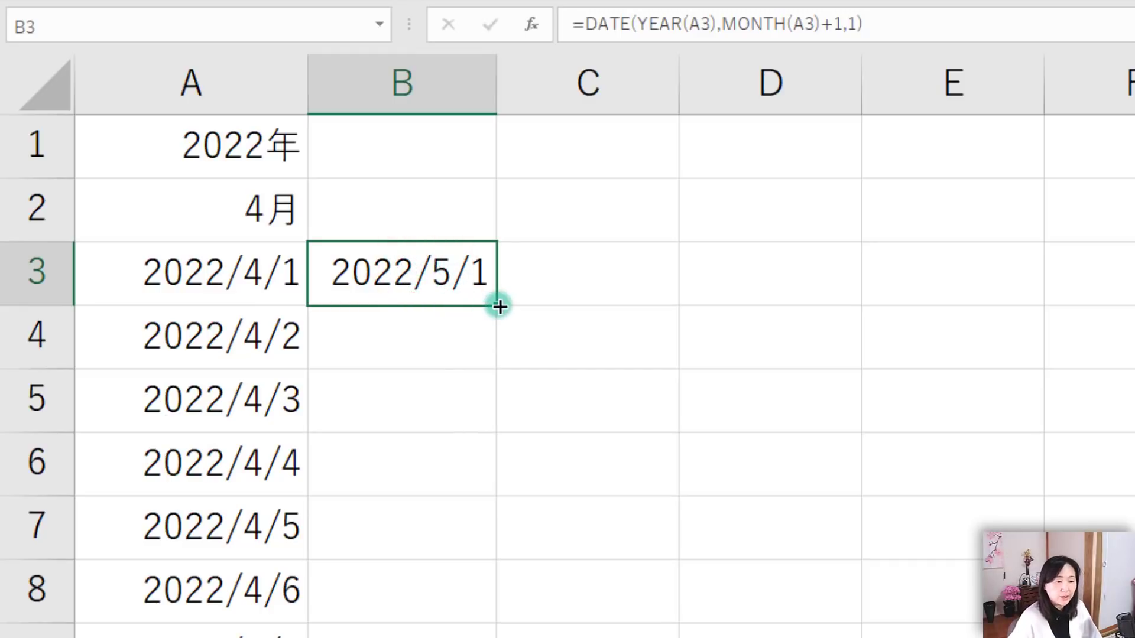
drag(497, 305, 1132, 275)
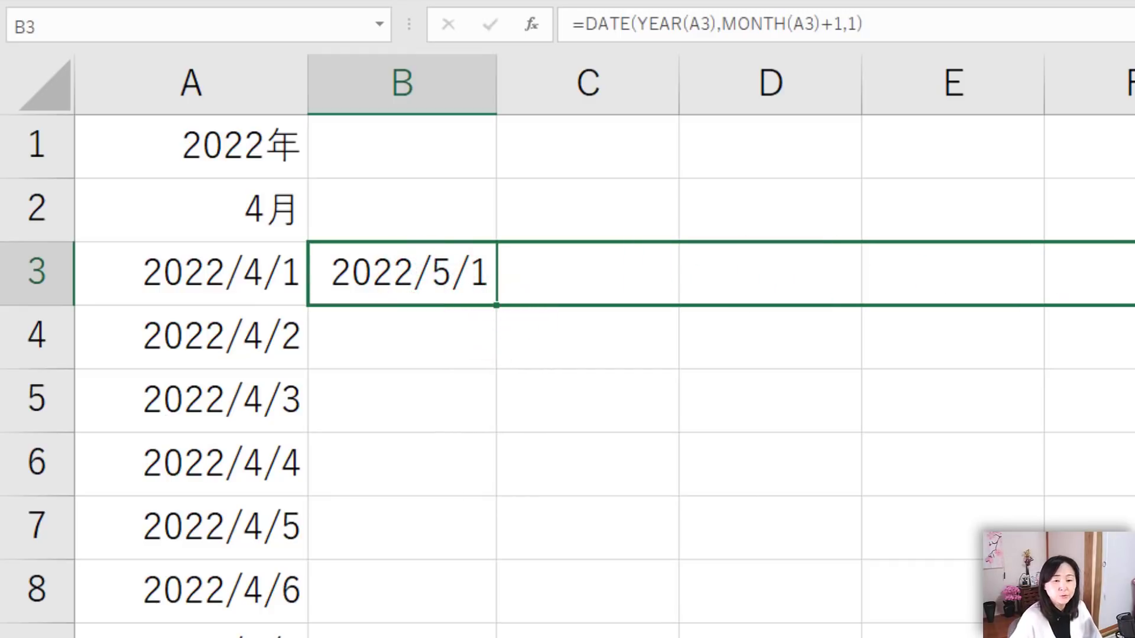
drag(1132, 276, 1132, 276)
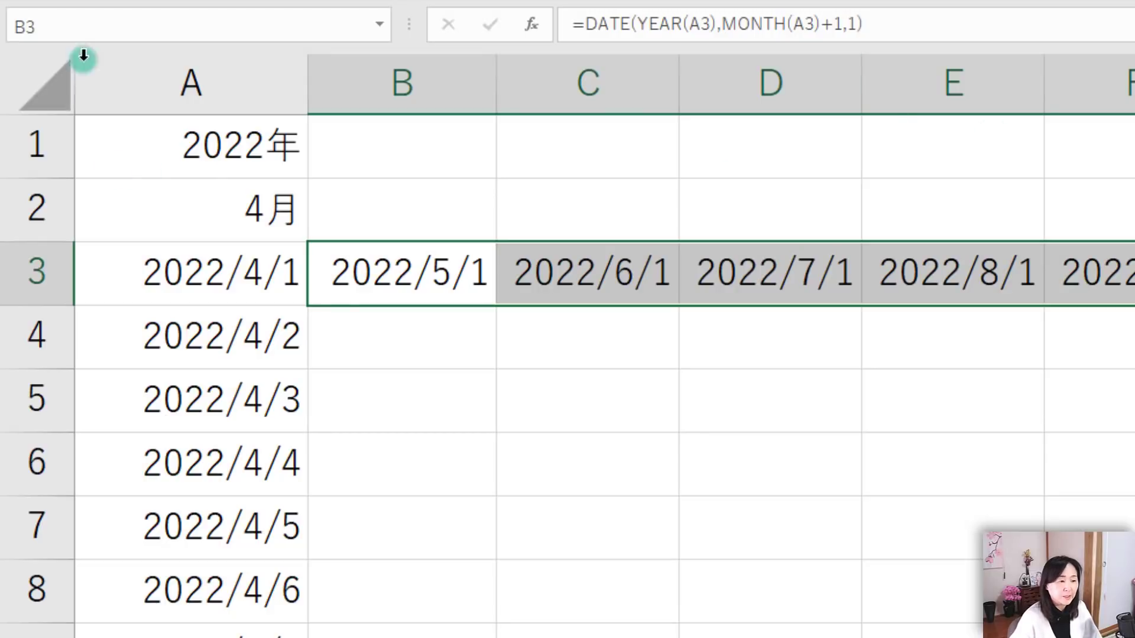
Widen all columns so the dates fit, and clear the extra 2023/4/1 in M3
click(50, 69)
drag(497, 79, 550, 80)
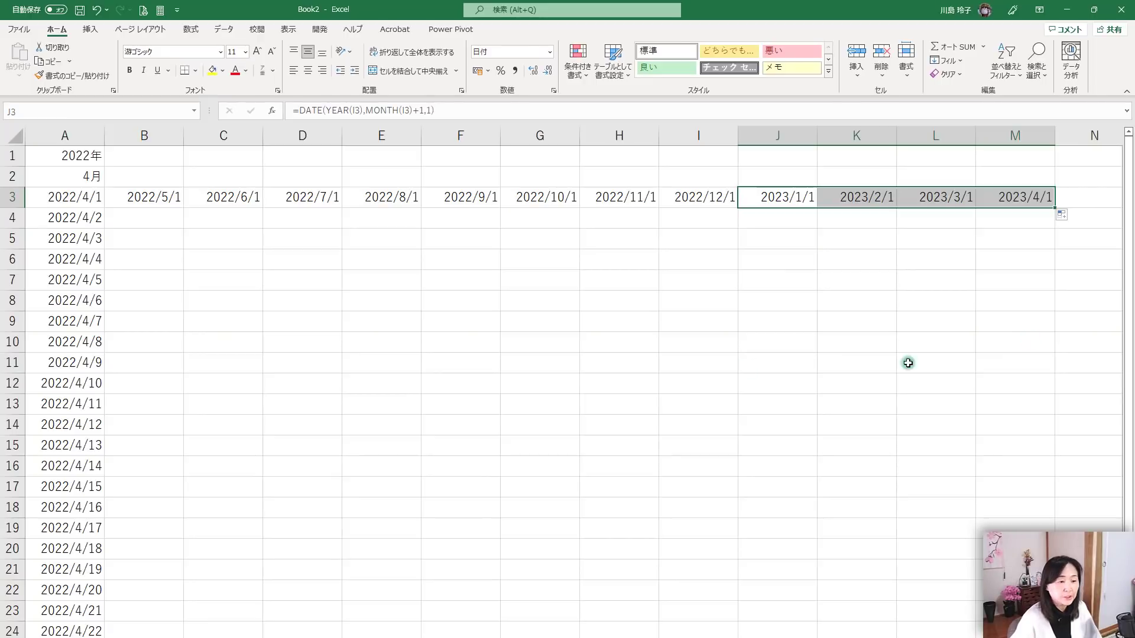
click(1011, 198)
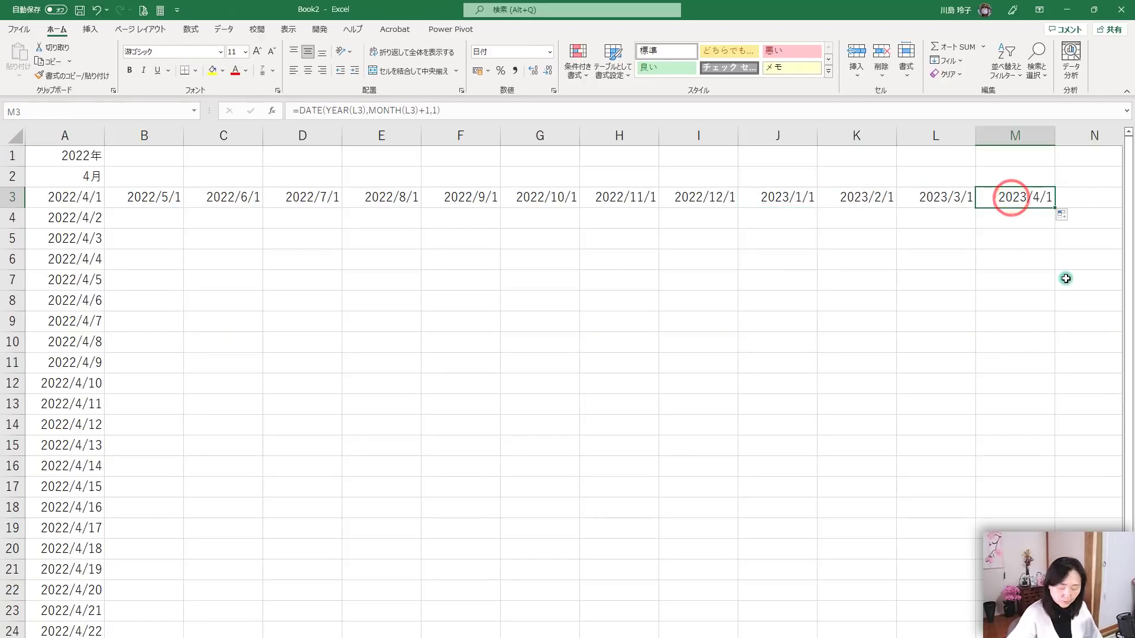
key(Delete)
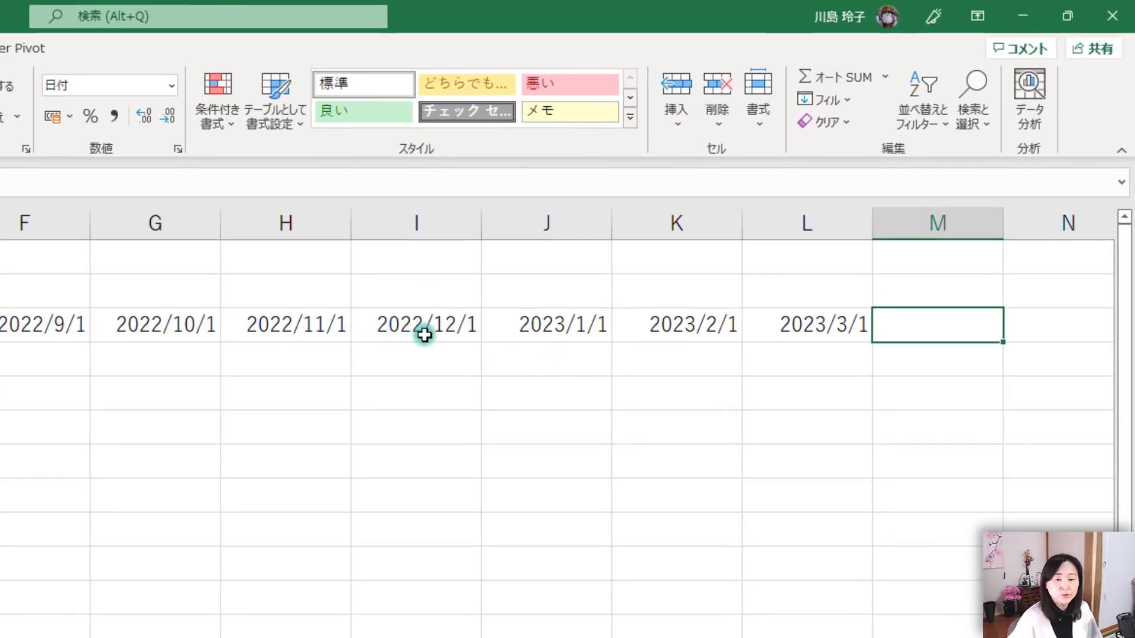
Change the starting month in A2 to 10 so the calendar begins 2022/10/1
click(416, 327)
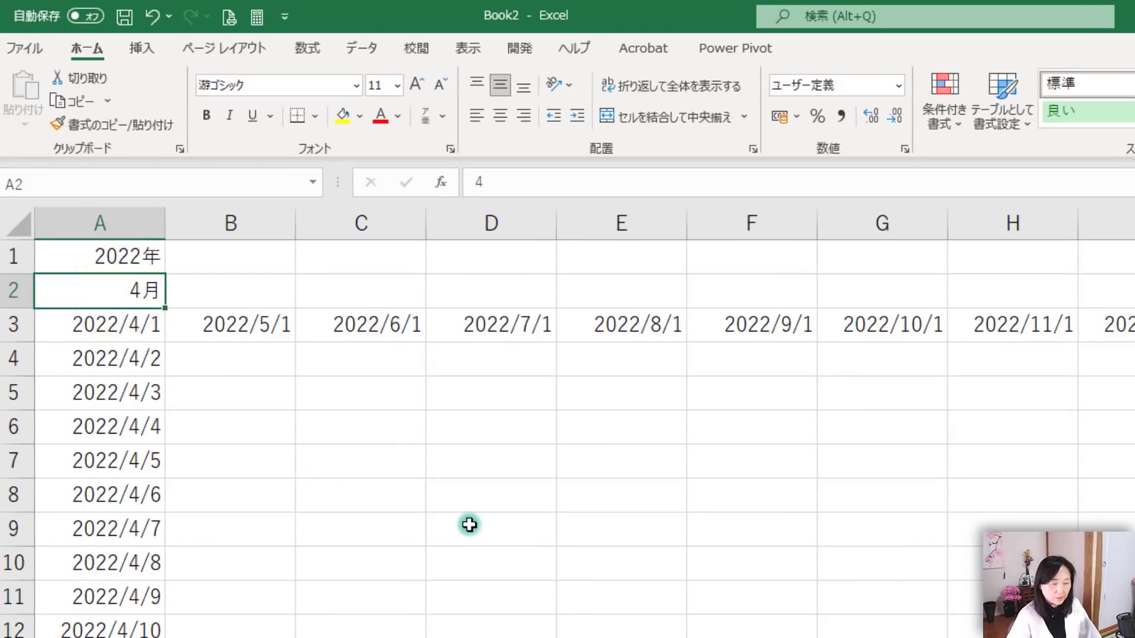
text(10)
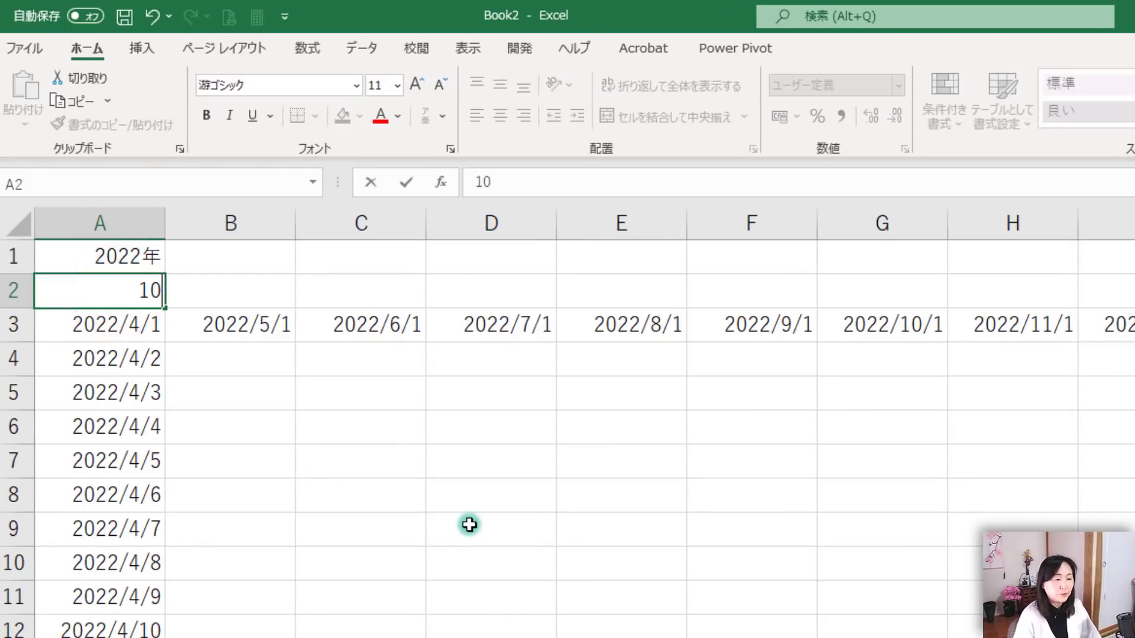
key(Return)
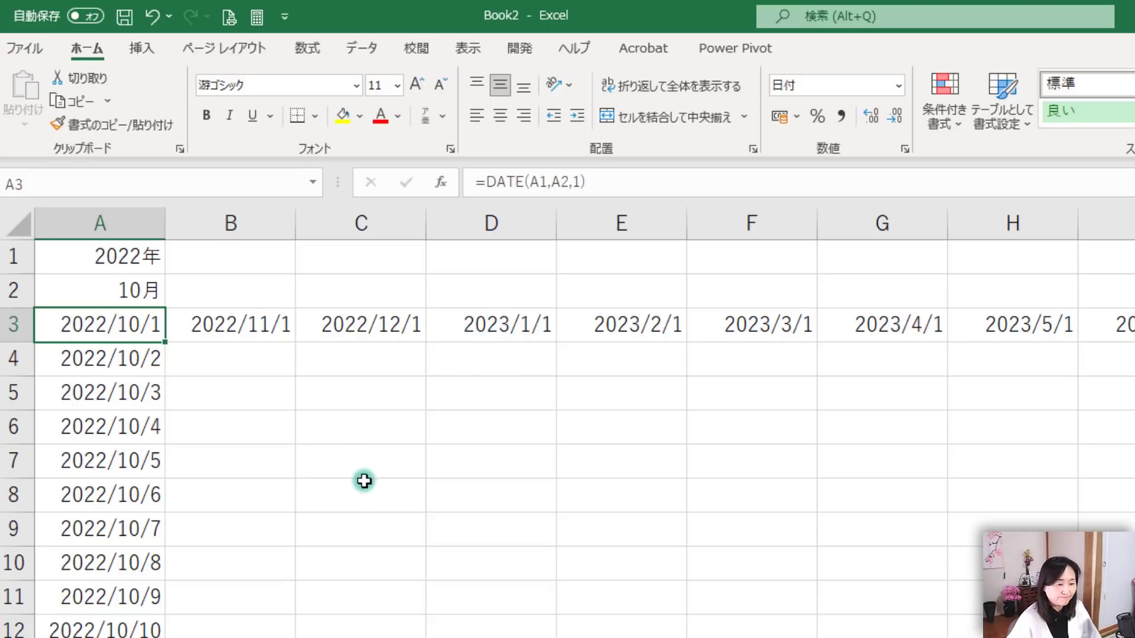
Fill A4's daily date formula across to L4 and down to row 30
click(137, 362)
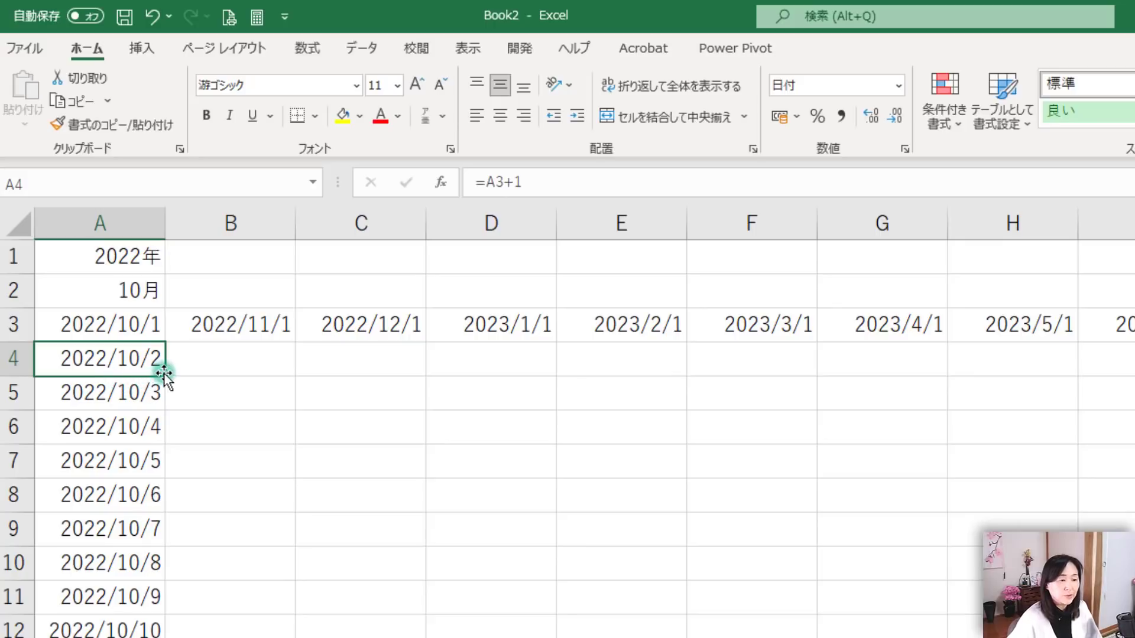
mouse_move(165, 375)
mouse_down()
mouse_move(436, 389)
mouse_move(1104, 263)
mouse_up()
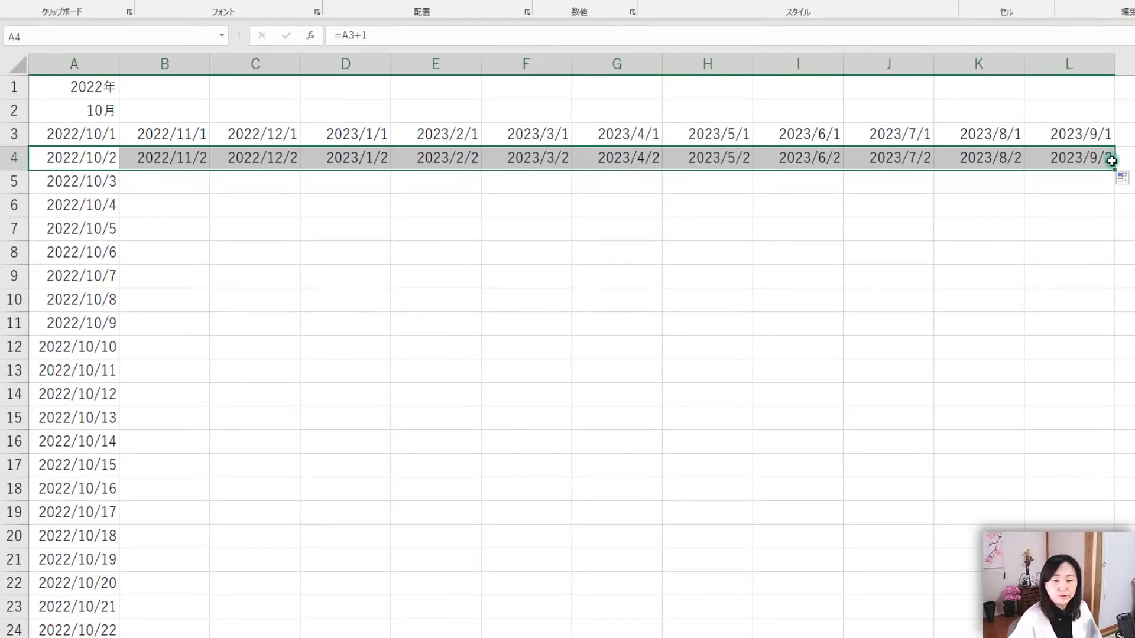
drag(1113, 169, 1113, 619)
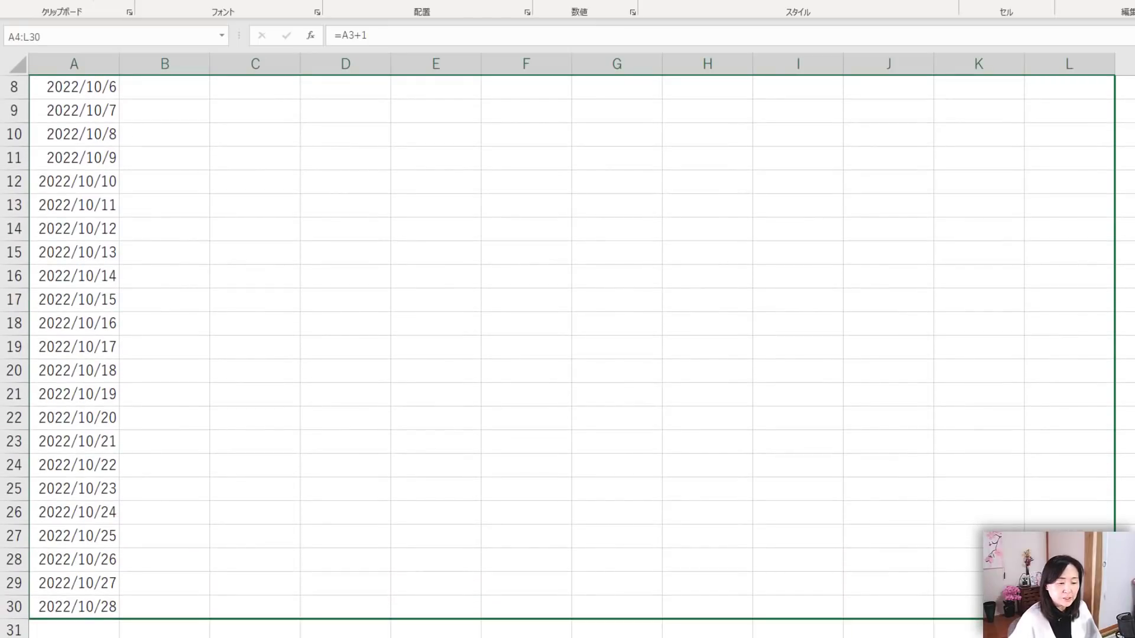
drag(1114, 618, 1113, 619)
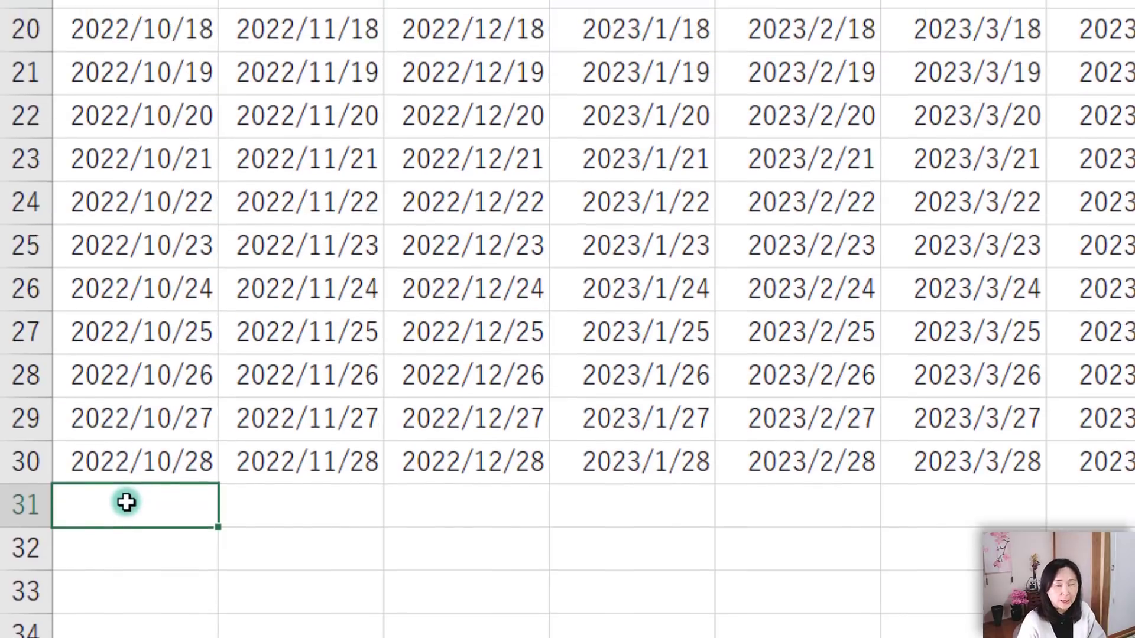
scroll(126, 406, up, 7)
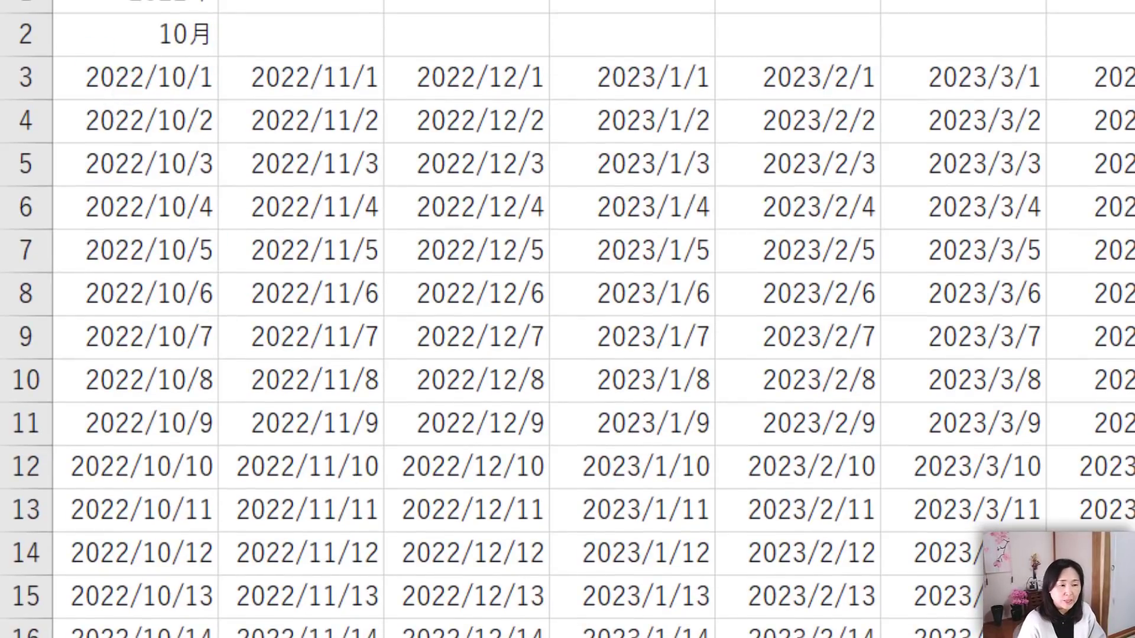
scroll(136, 354, down, 6)
click(136, 553)
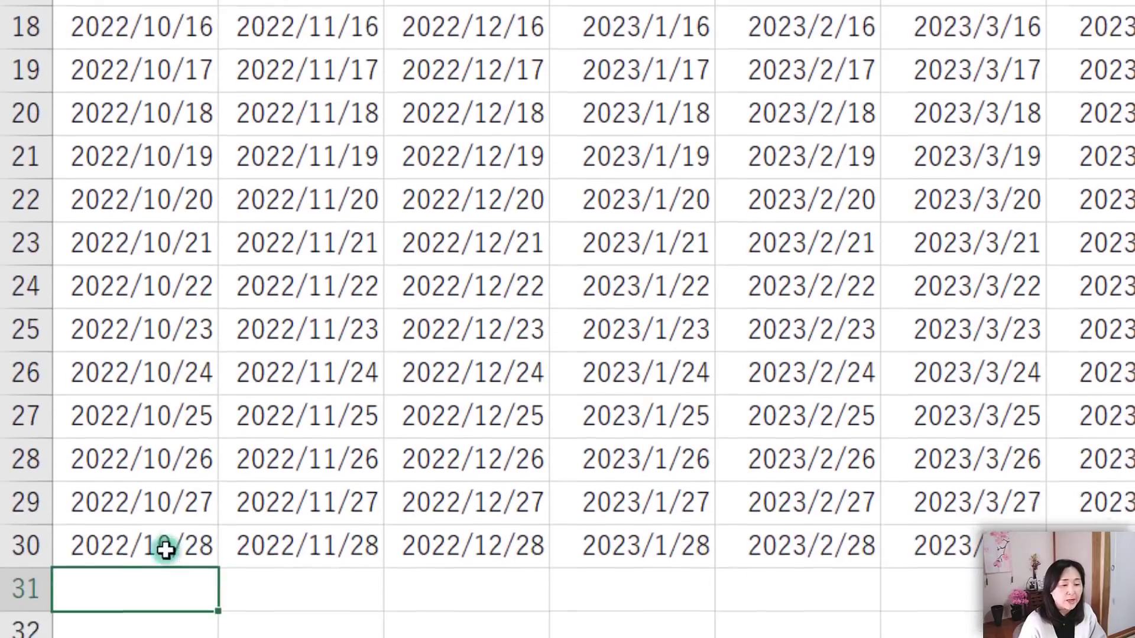
scroll(154, 534, down, 1)
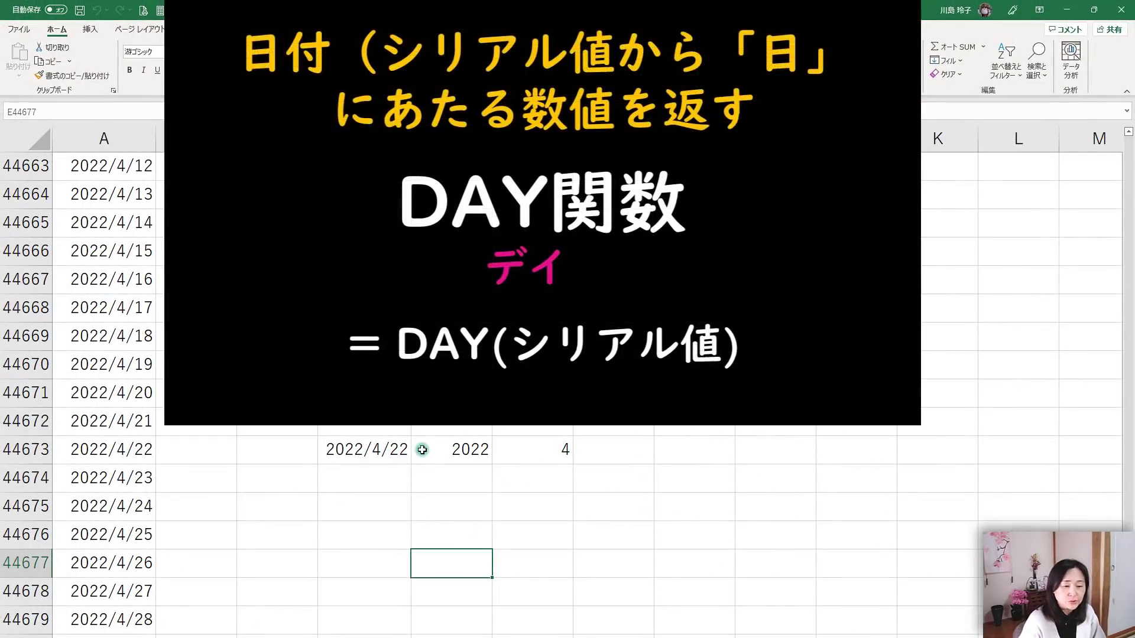
In the cell after the month result, enter =DAY on 2022/4/22, returning 22
double_click(632, 449)
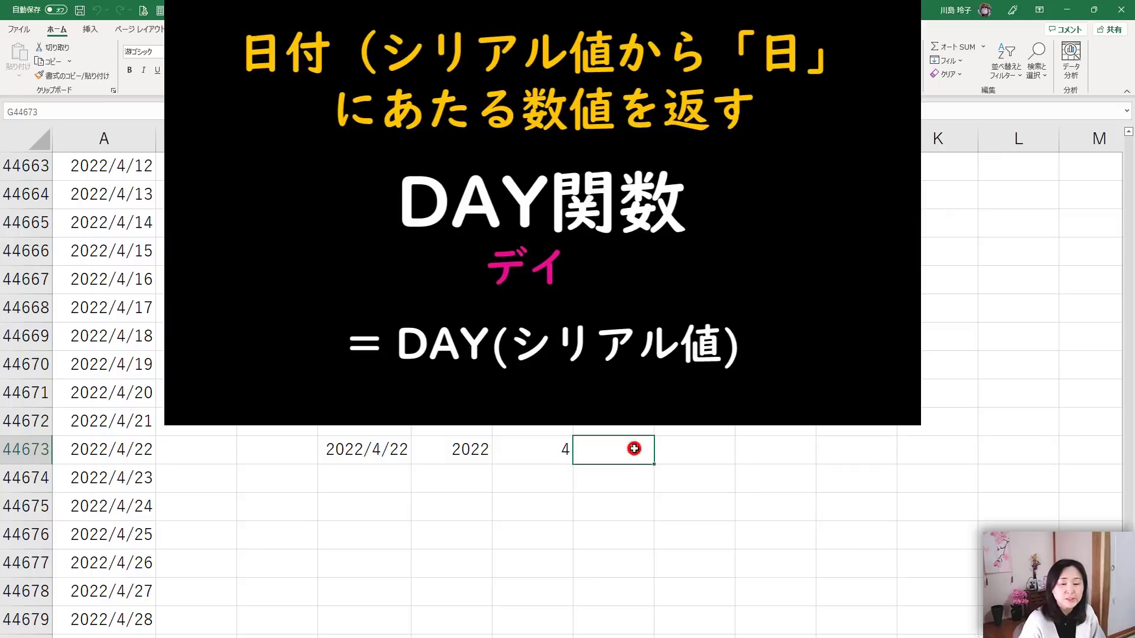
text(=da)
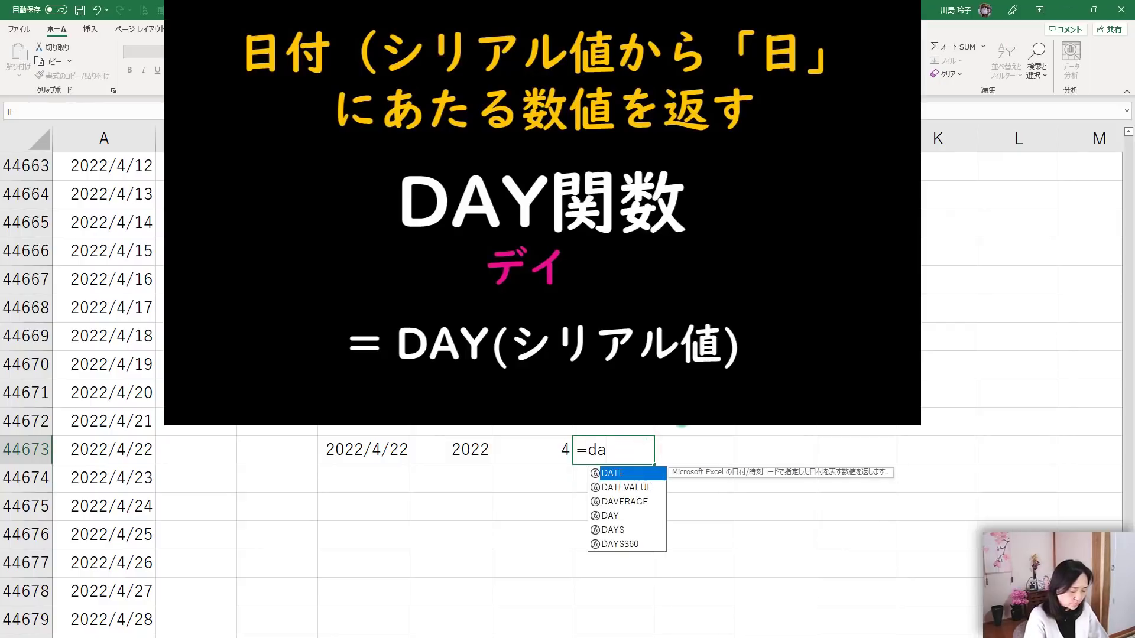
text(y)
key(Tab)
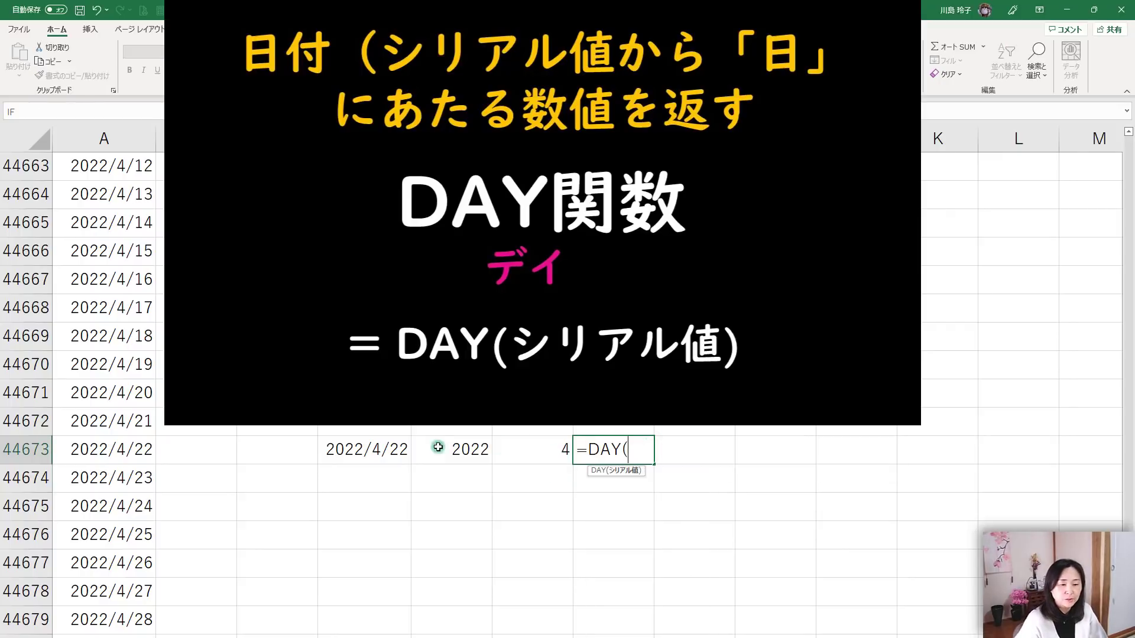
click(392, 446)
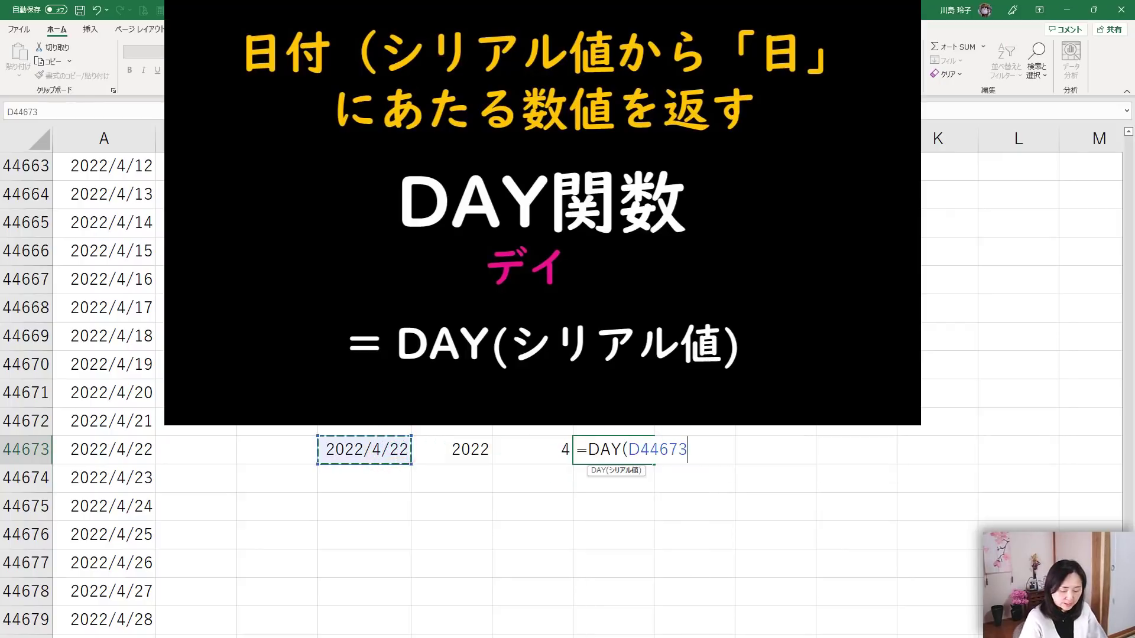
key(Return)
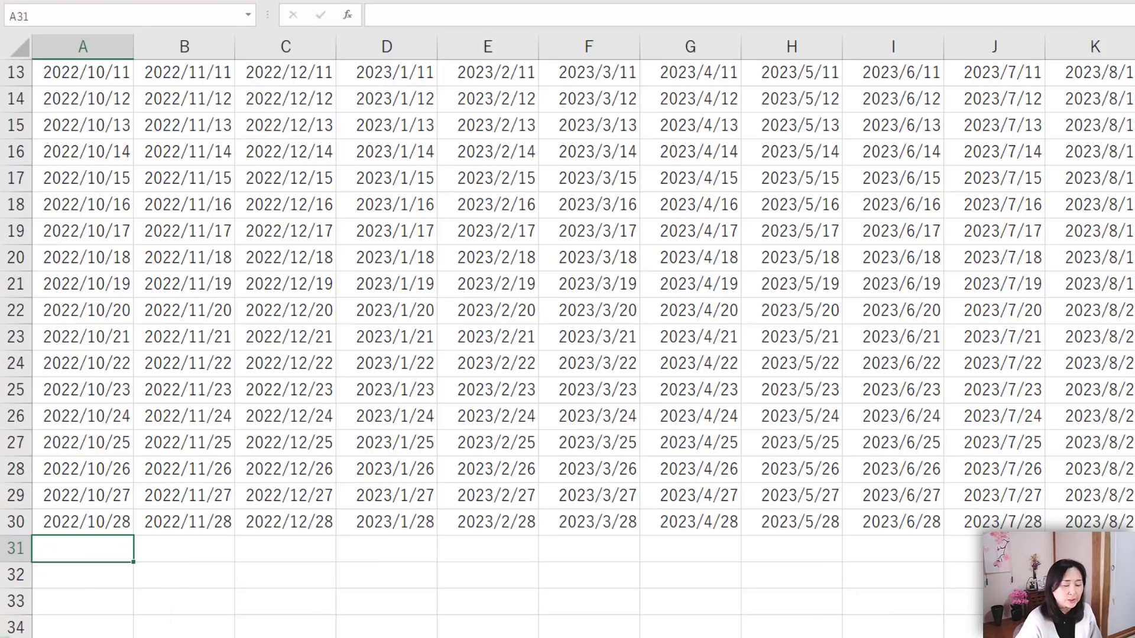
click(303, 621)
click(89, 555)
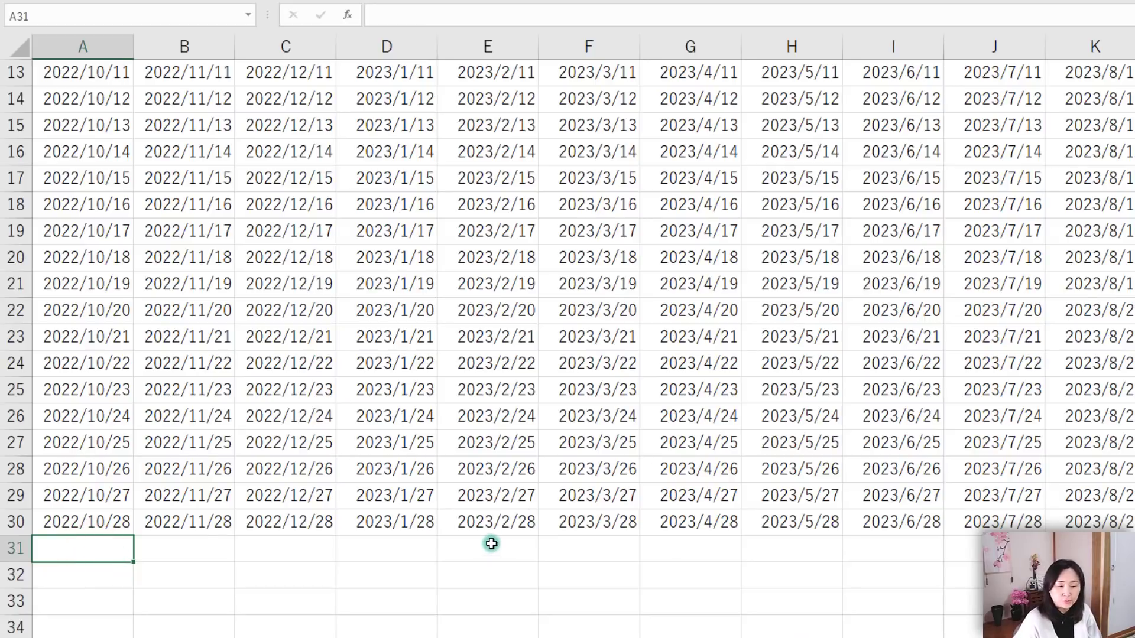
mouse_move(121, 550)
mouse_down()
mouse_move(1129, 550)
mouse_move(1129, 575)
mouse_up()
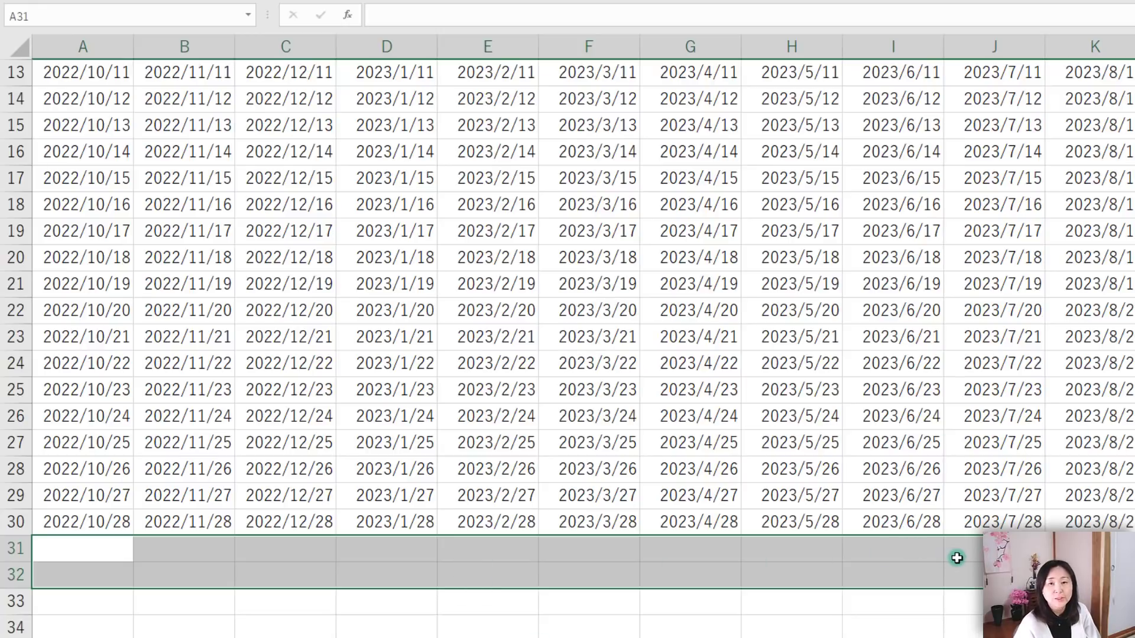
click(18, 548)
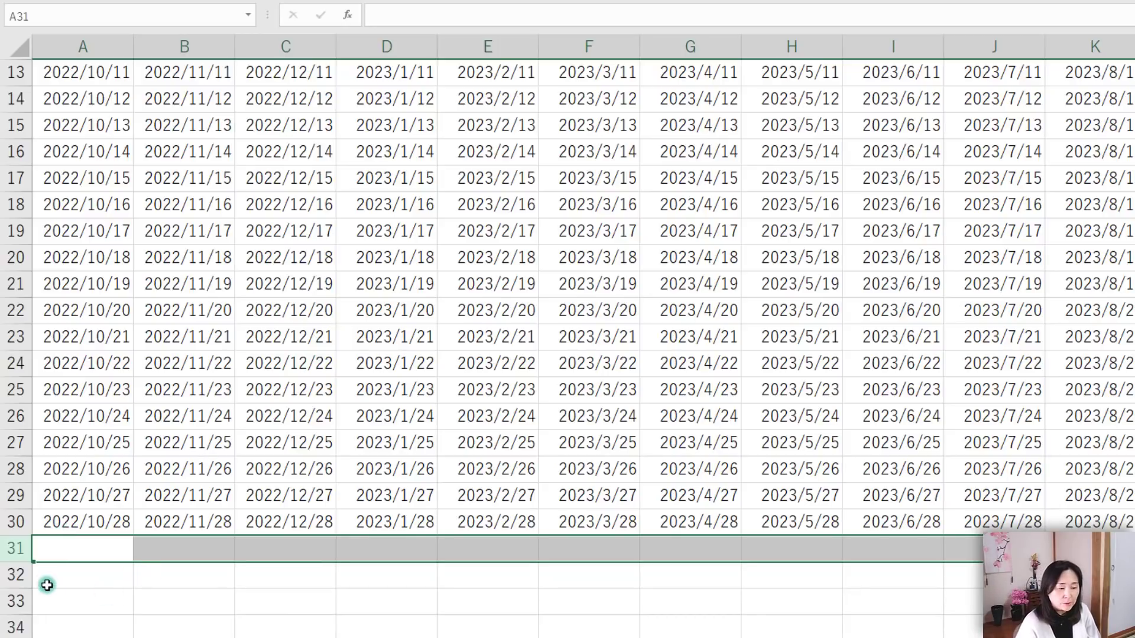
click(6, 575)
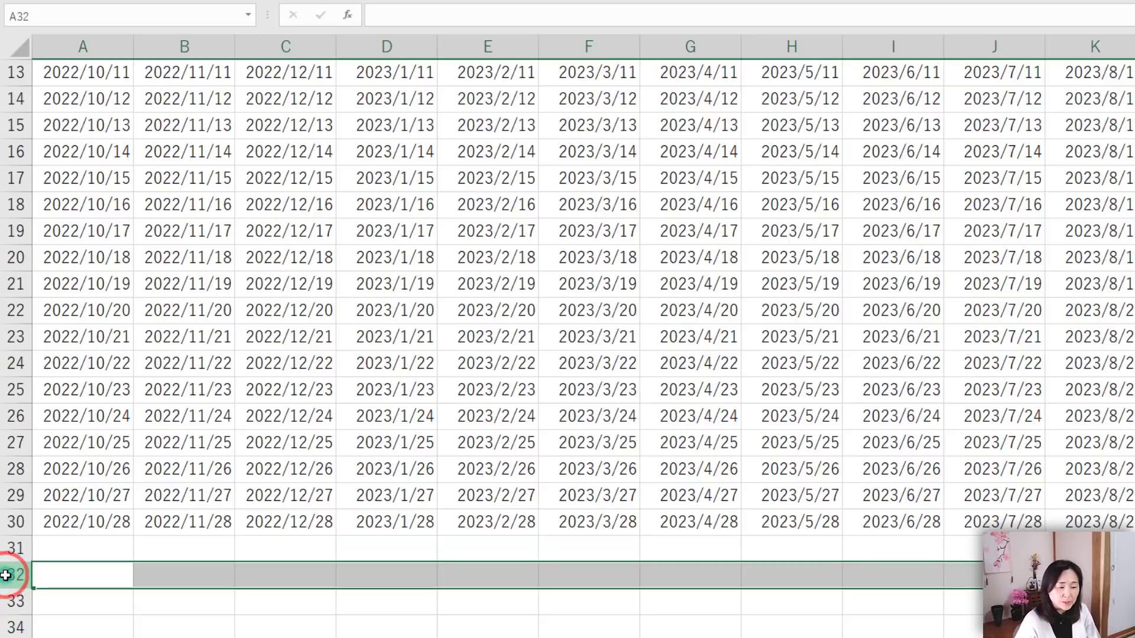
click(7, 607)
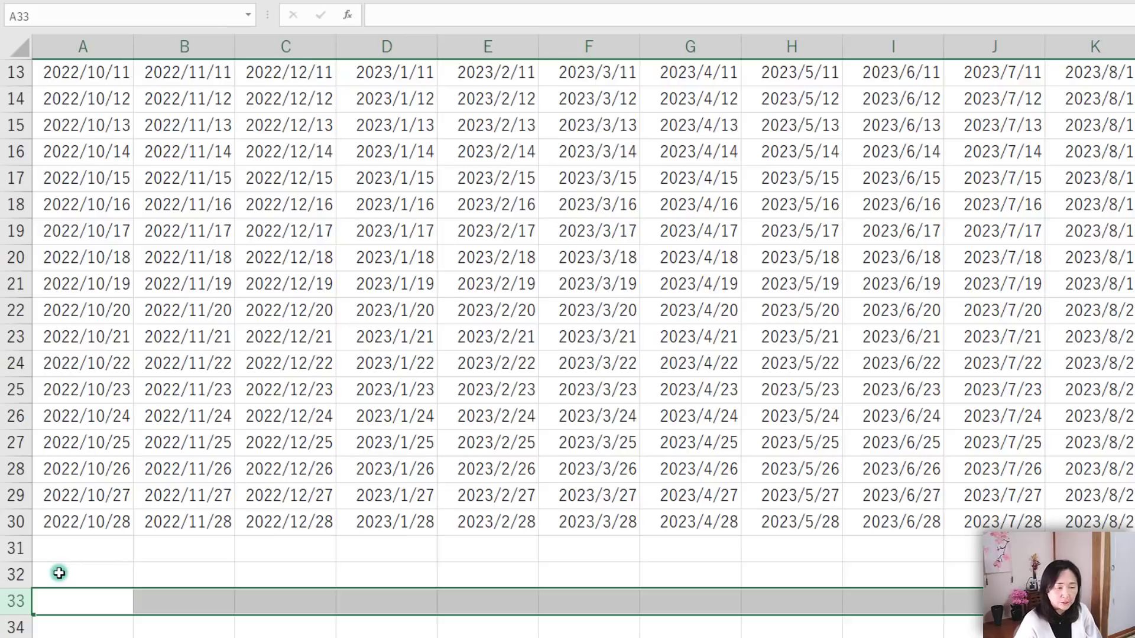
click(104, 550)
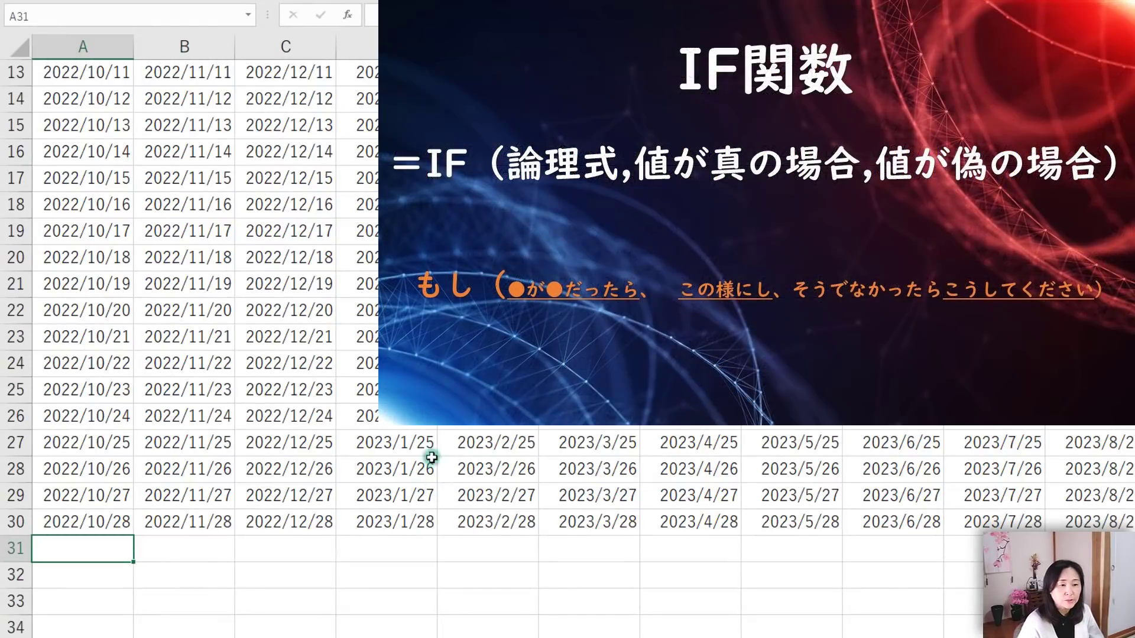
In A31, insert IF with test A30="", true value "", and a nested IF as the false value
click(348, 14)
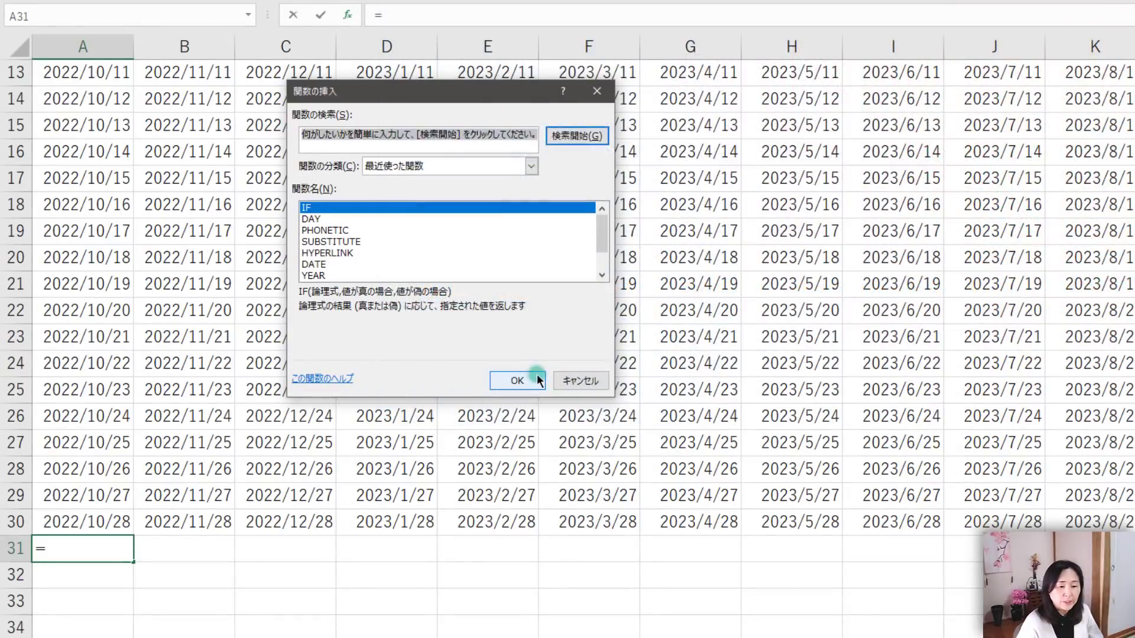
click(526, 379)
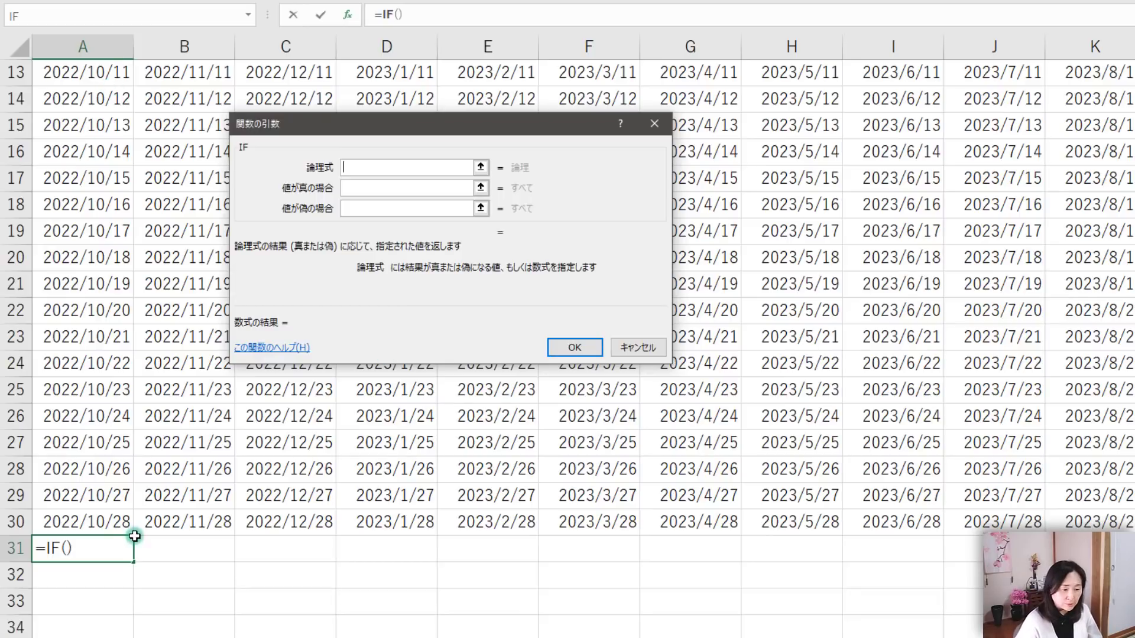
click(117, 522)
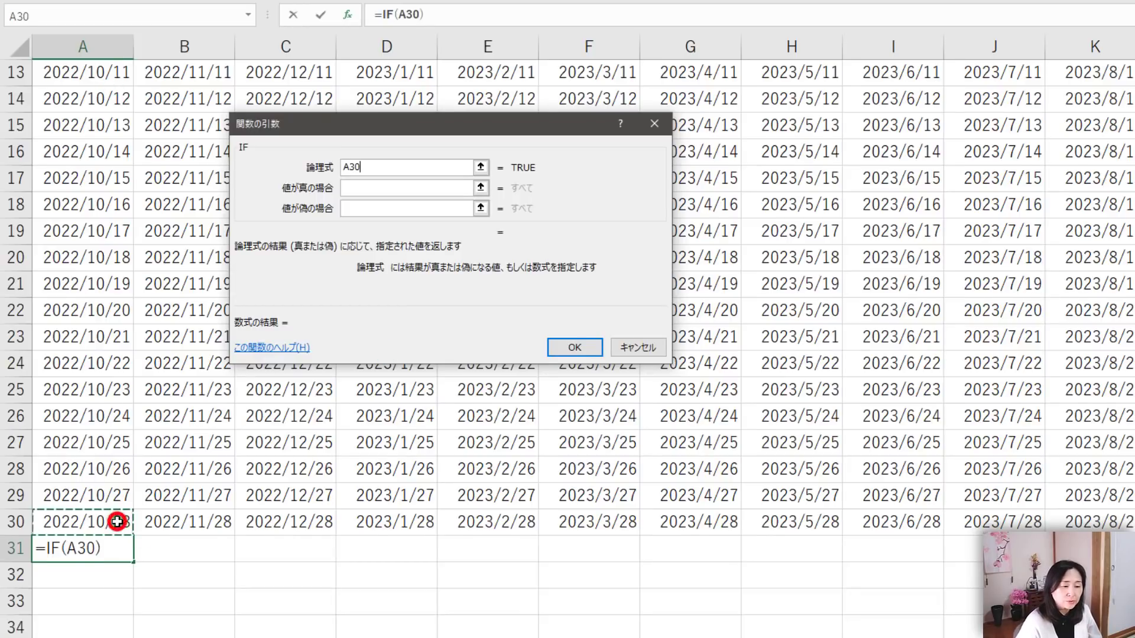
text(=)
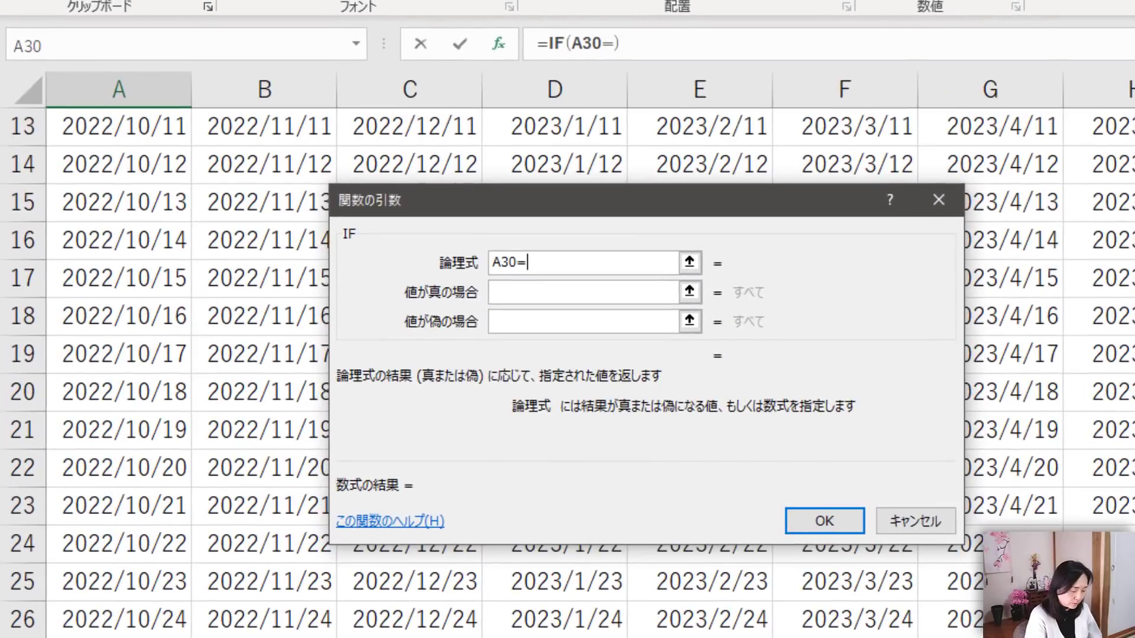
text("")
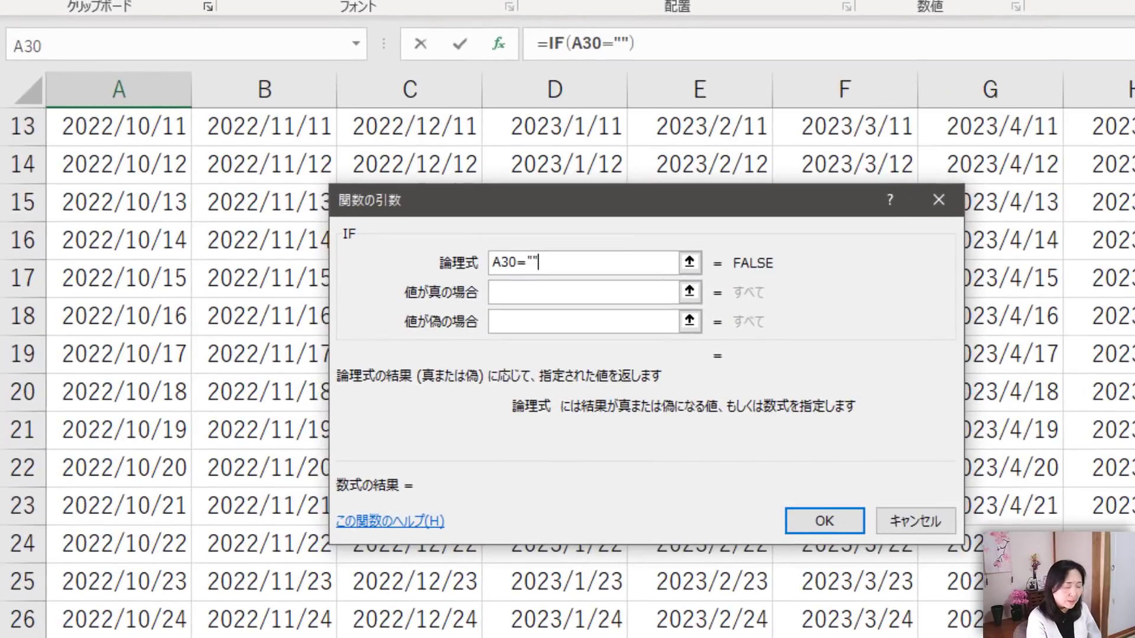
click(582, 292)
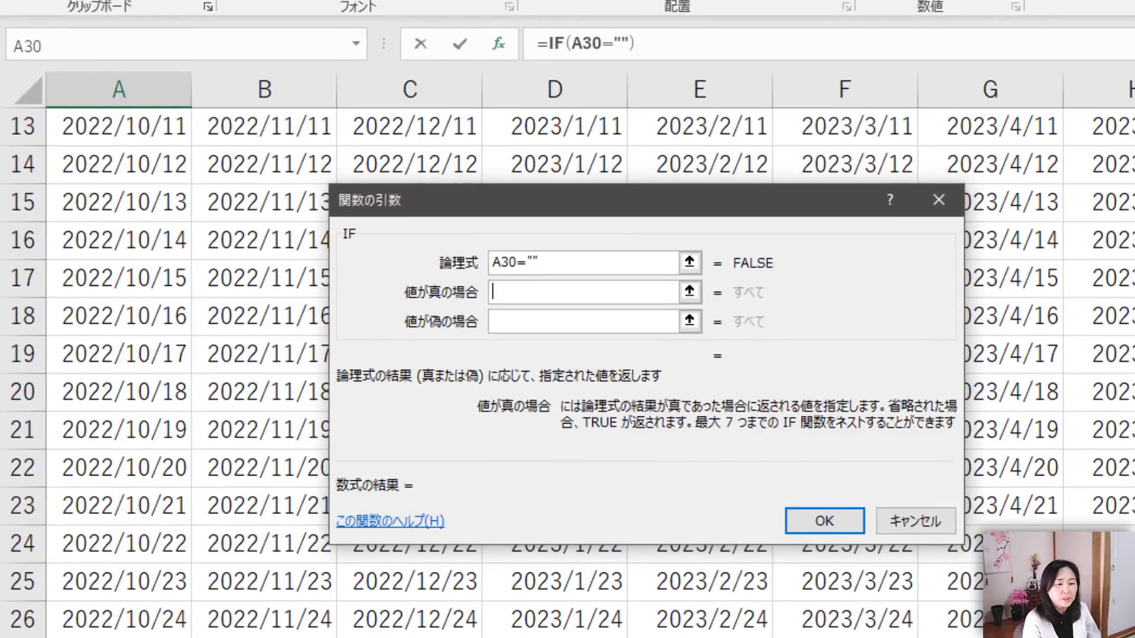
text("")
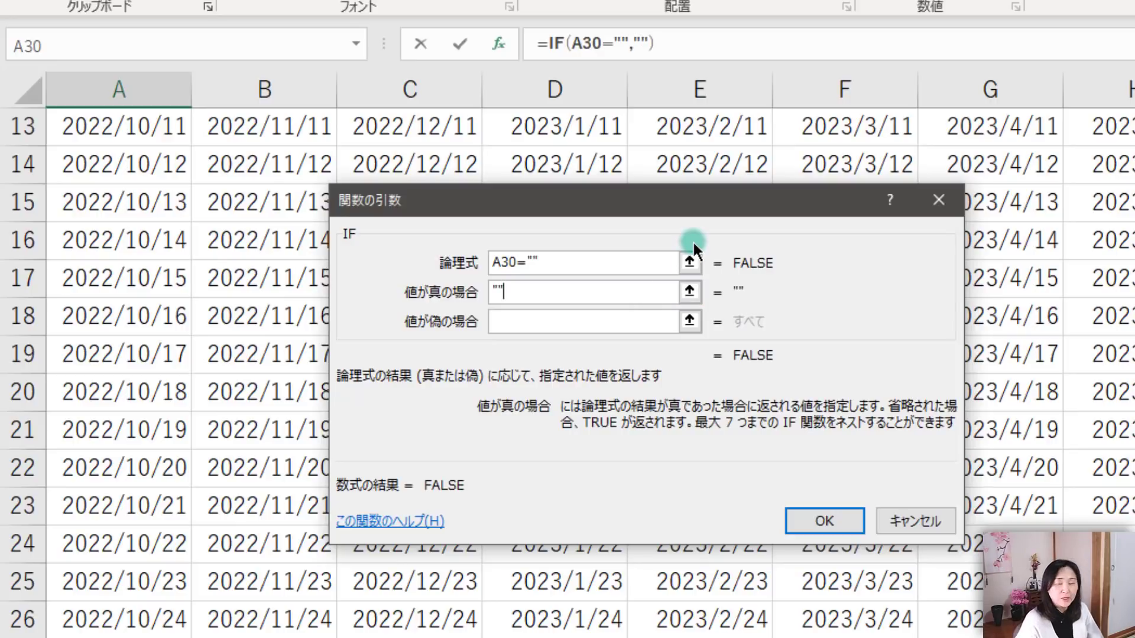
key(Tab)
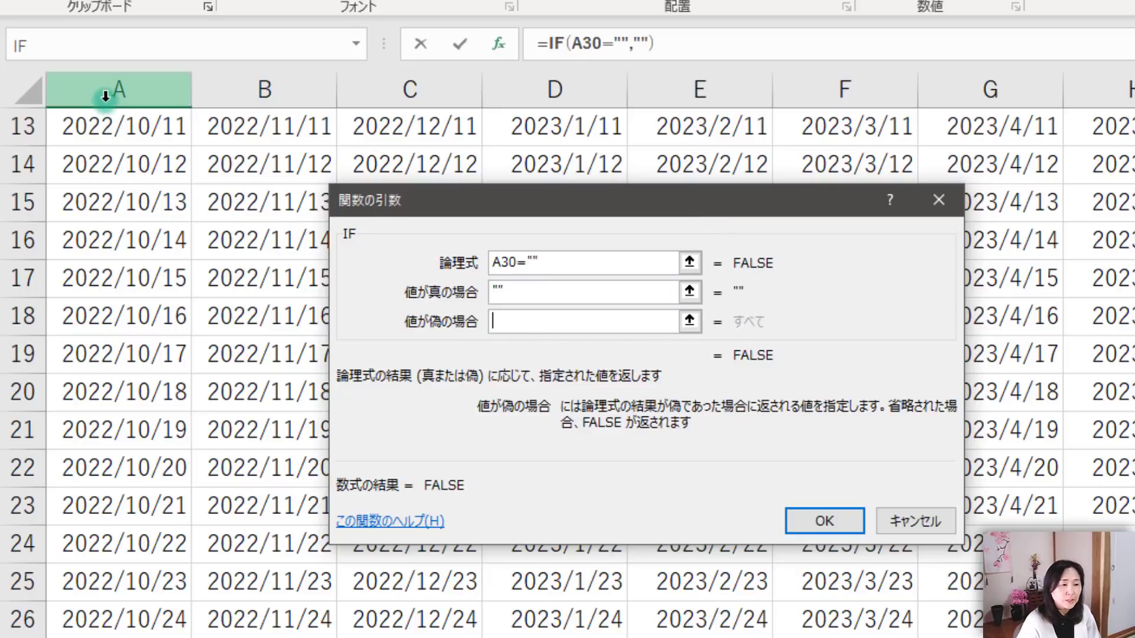
click(54, 41)
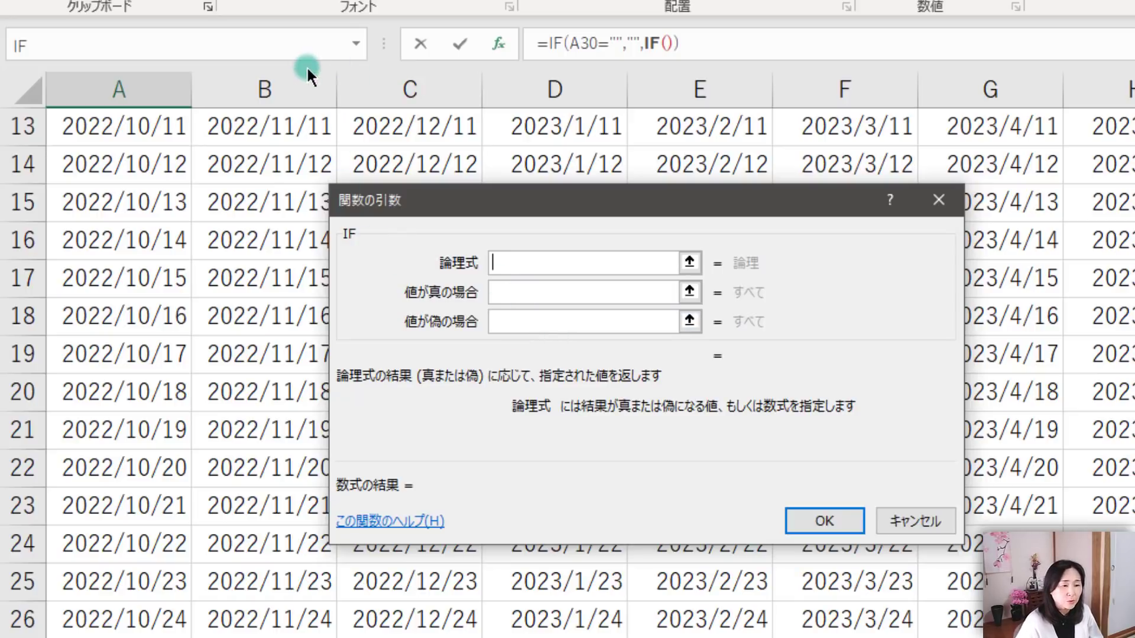
Set the inner IF's condition to DAY(A30+1) using the recent functions list
click(355, 44)
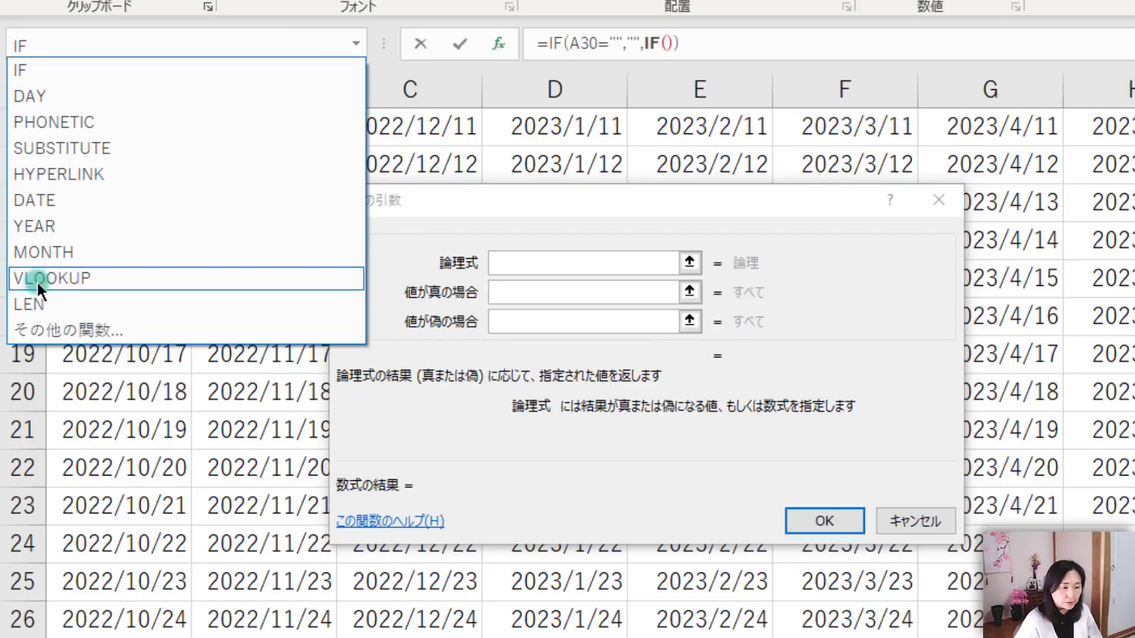
click(64, 98)
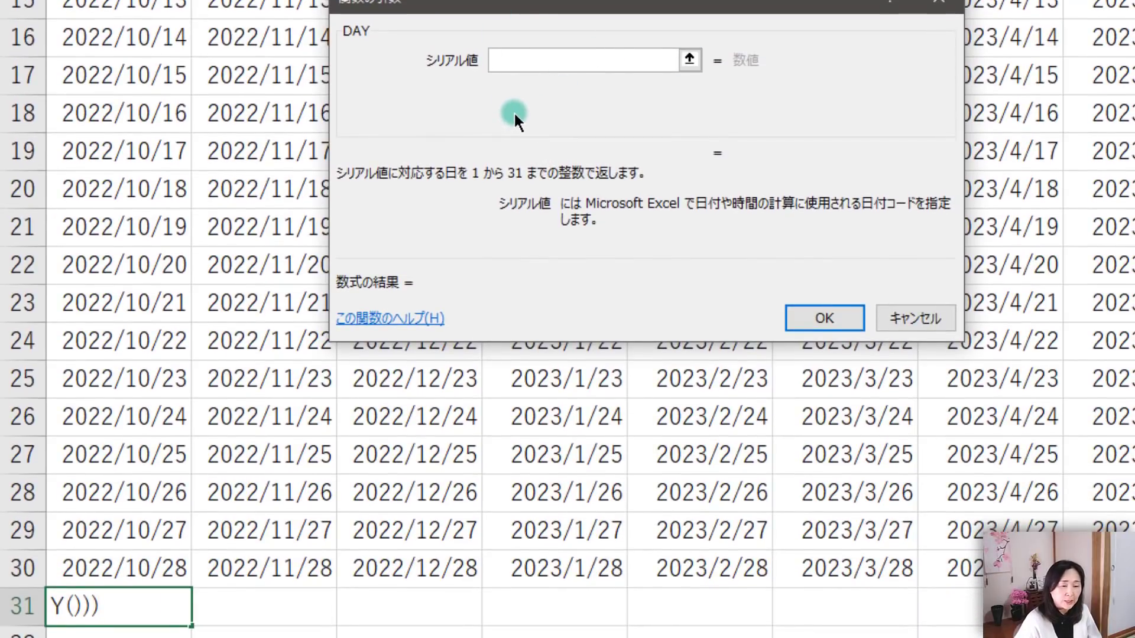
click(141, 568)
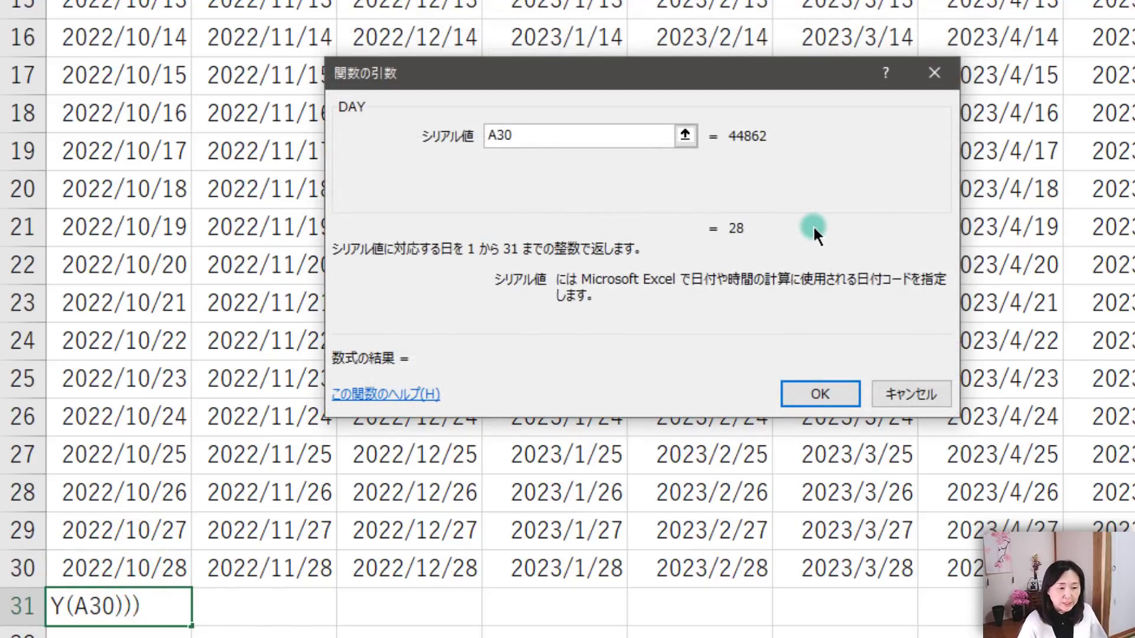
text(+1)
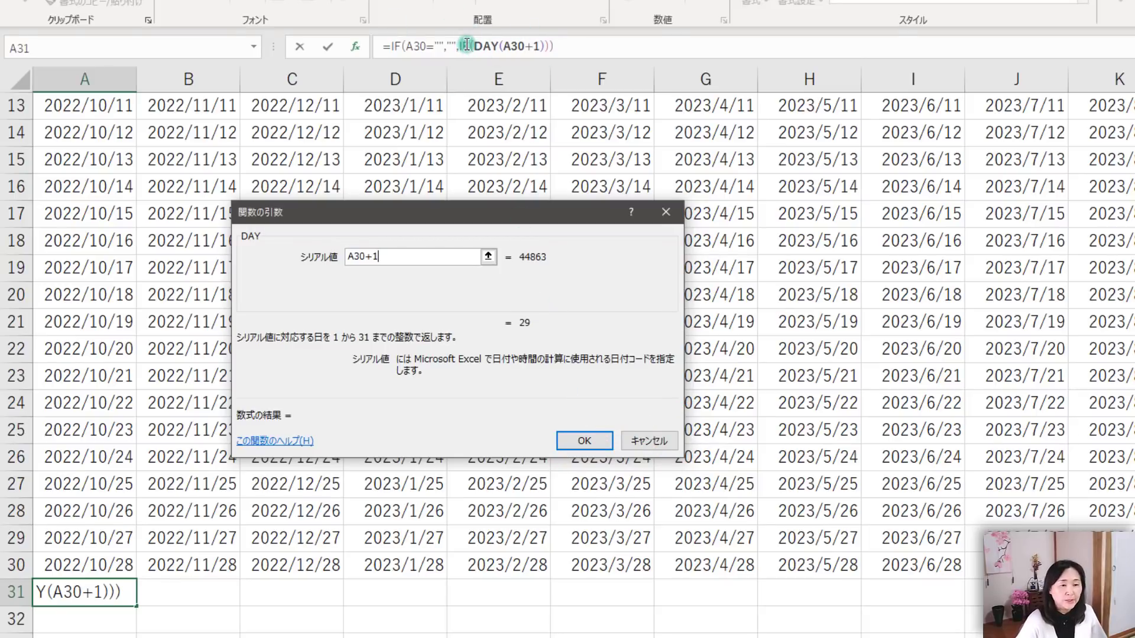
click(467, 47)
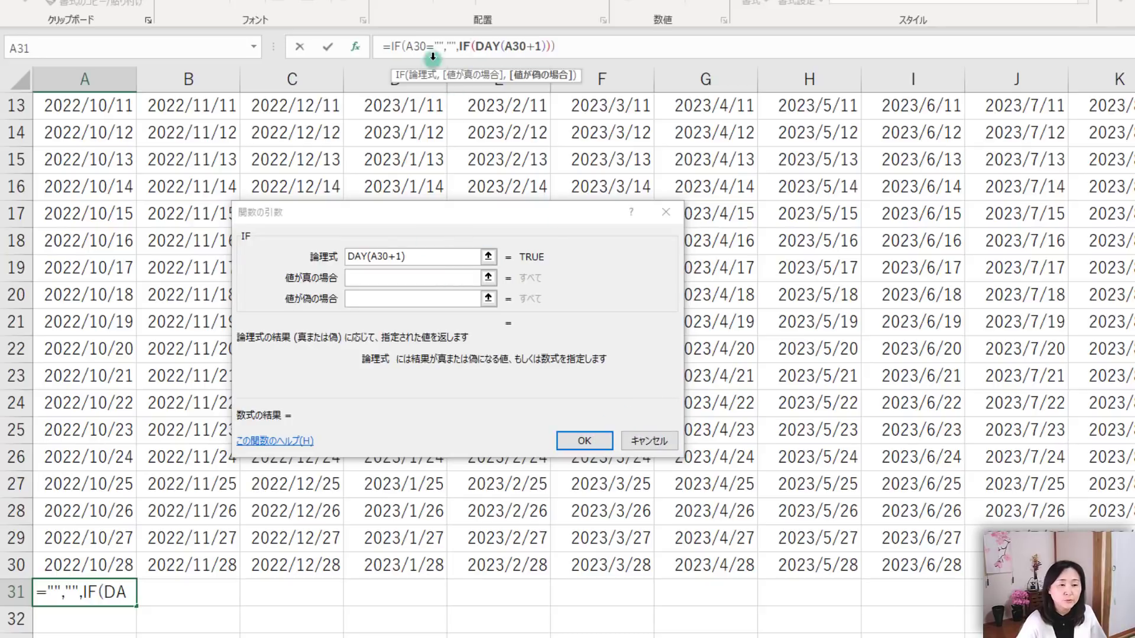
click(481, 59)
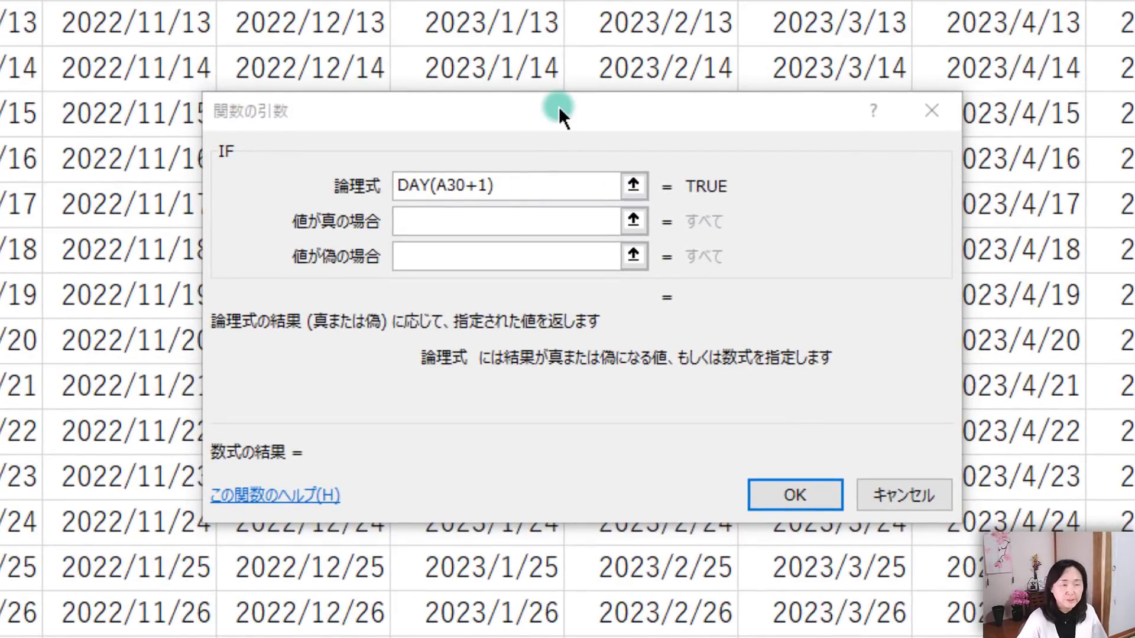
Finish the inner IF as DAY(A30+1)=1, "", A30+1 and confirm, showing 2022/10/29
click(527, 180)
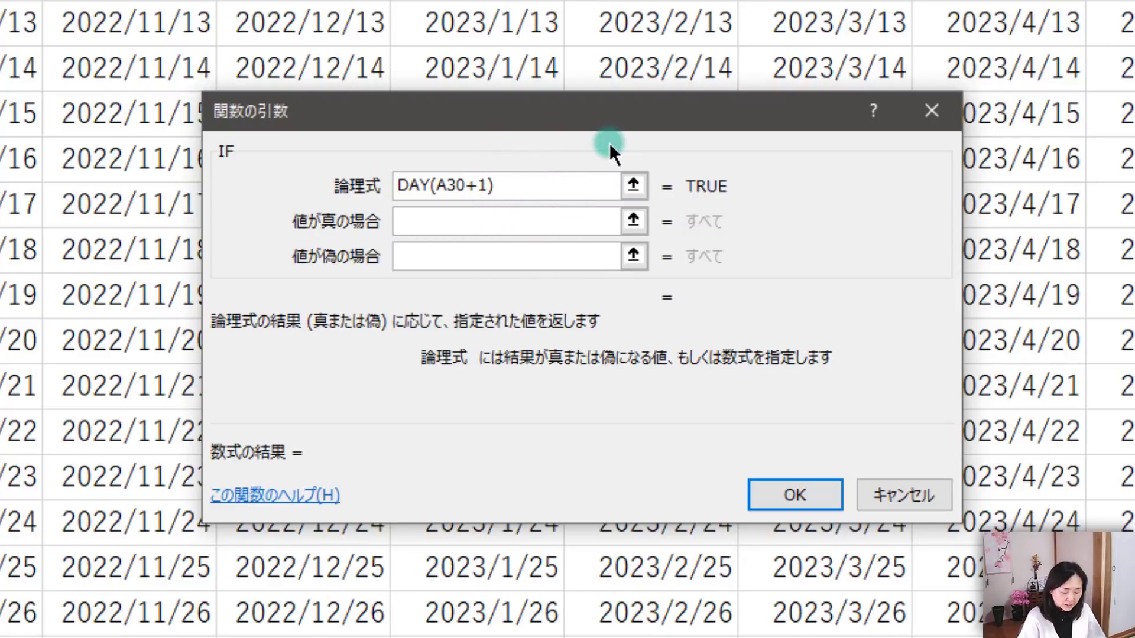
text(=)
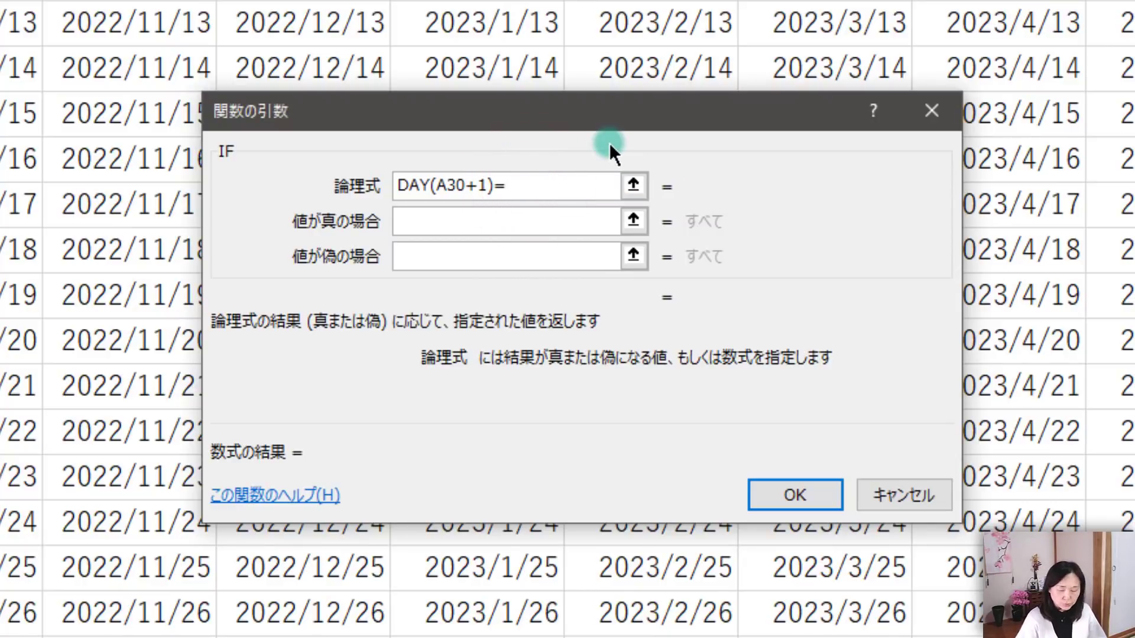
text(1)
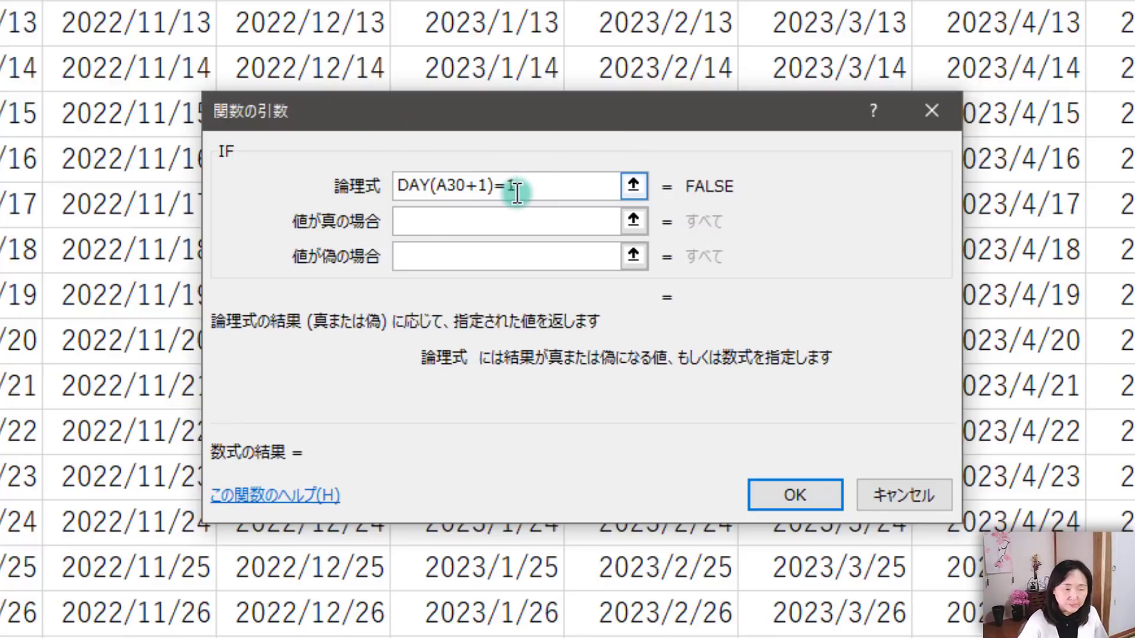
click(433, 219)
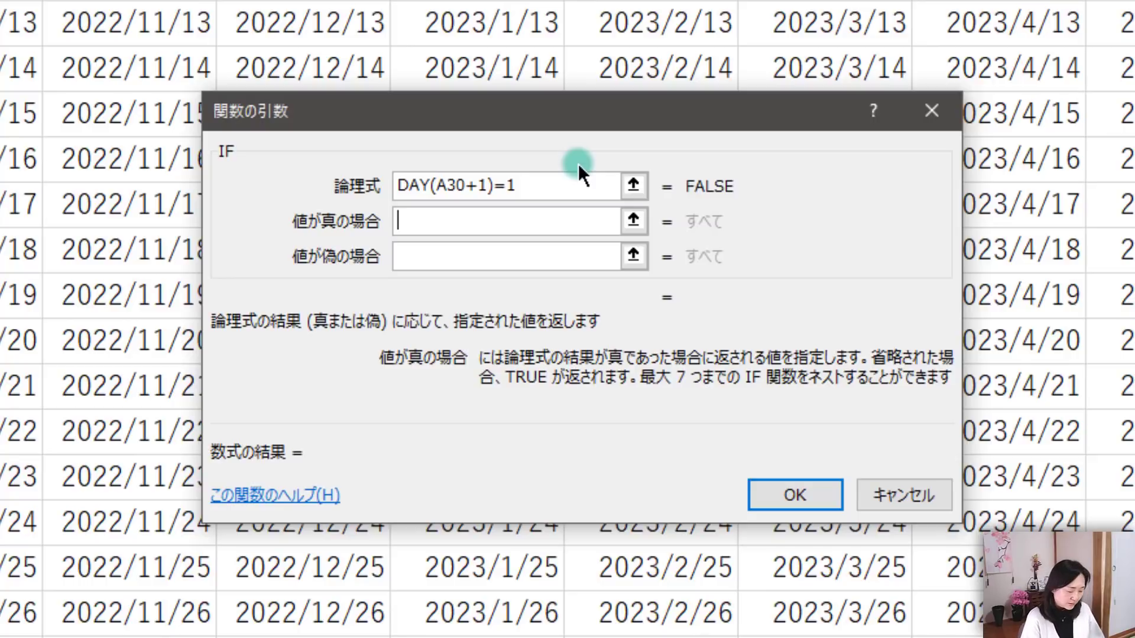
text("")
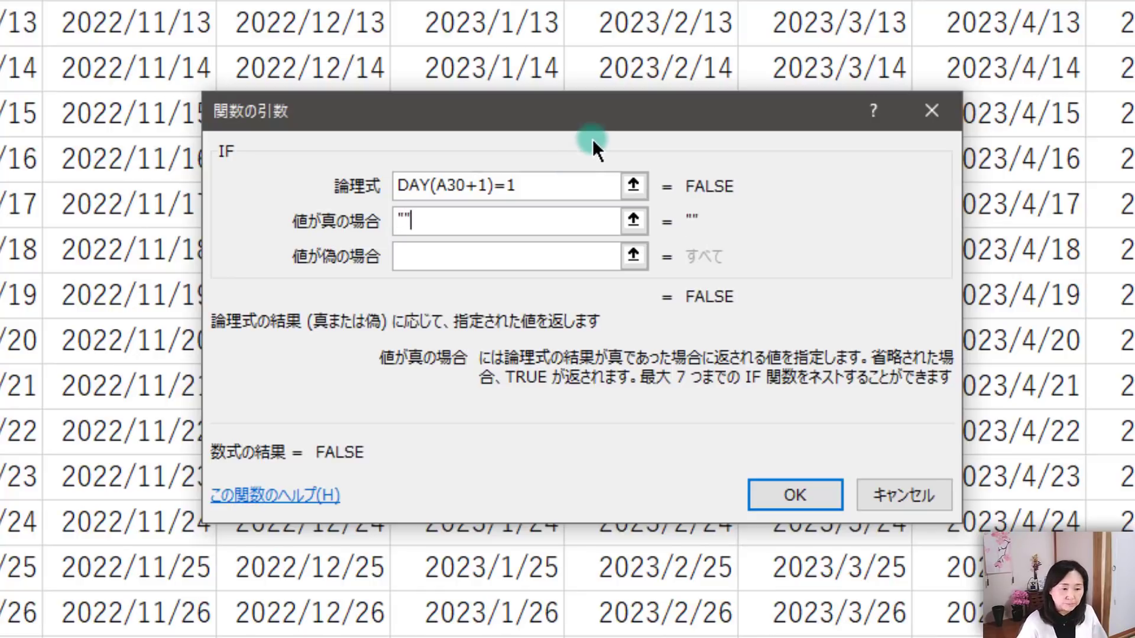
click(495, 253)
click(495, 253)
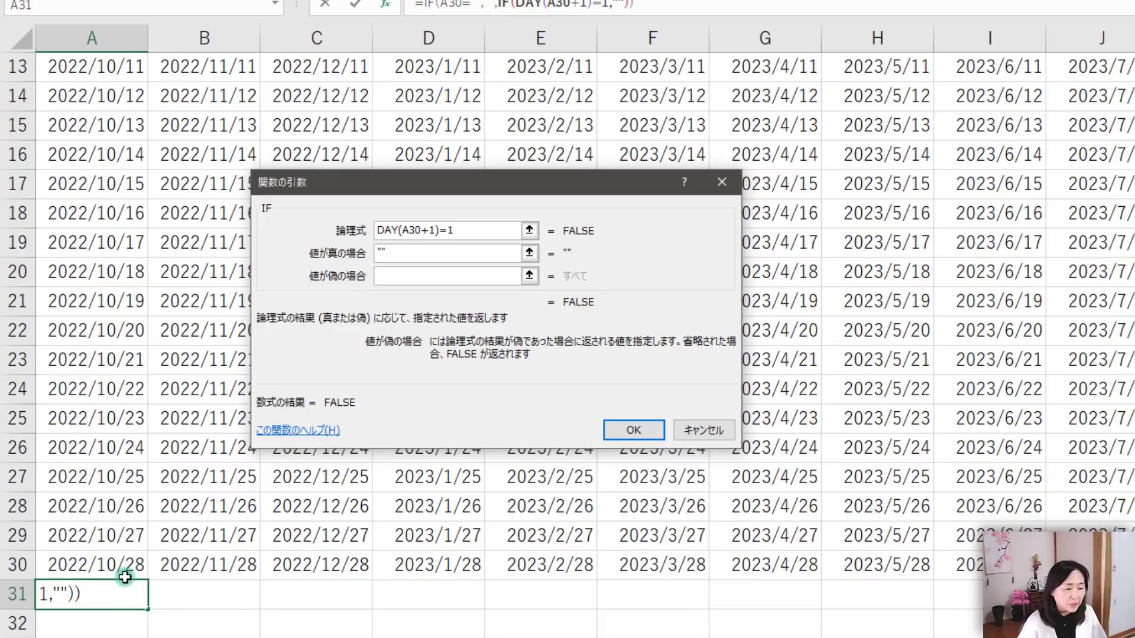
click(121, 567)
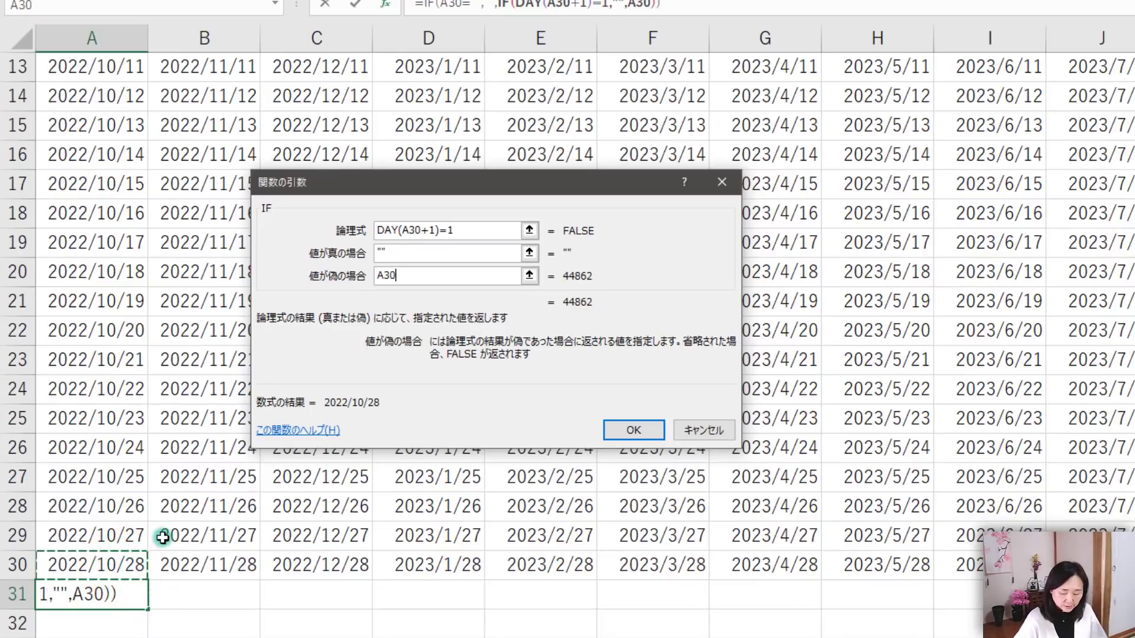
text(+1)
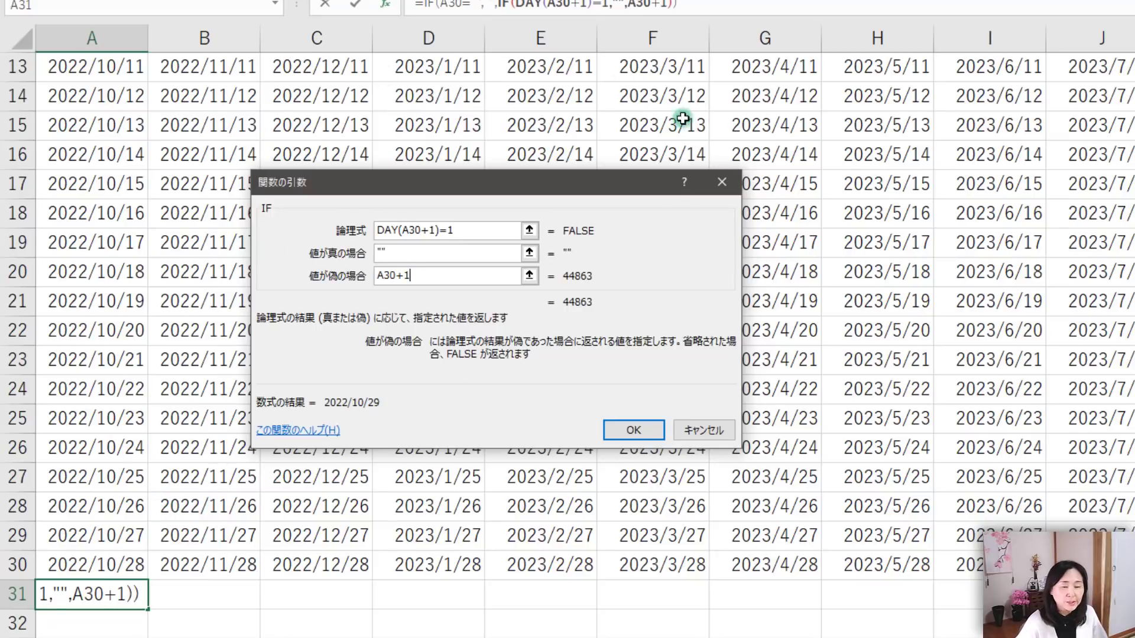
click(643, 431)
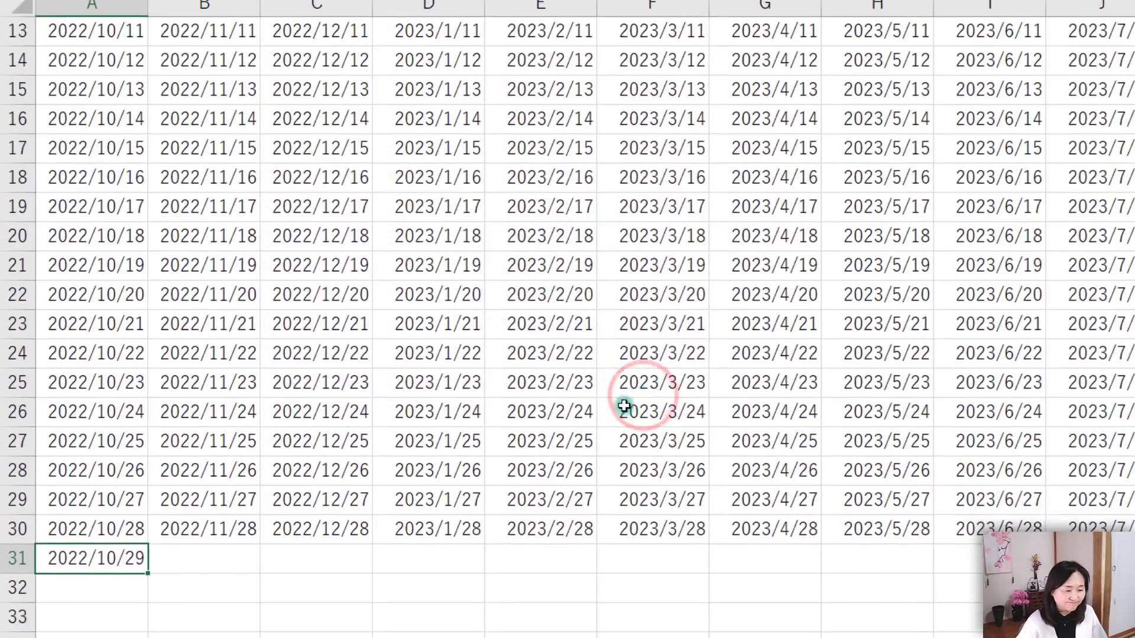
Fill A31's formula down to row 33 and across all twelve month columns
scroll(623, 405, down, 1)
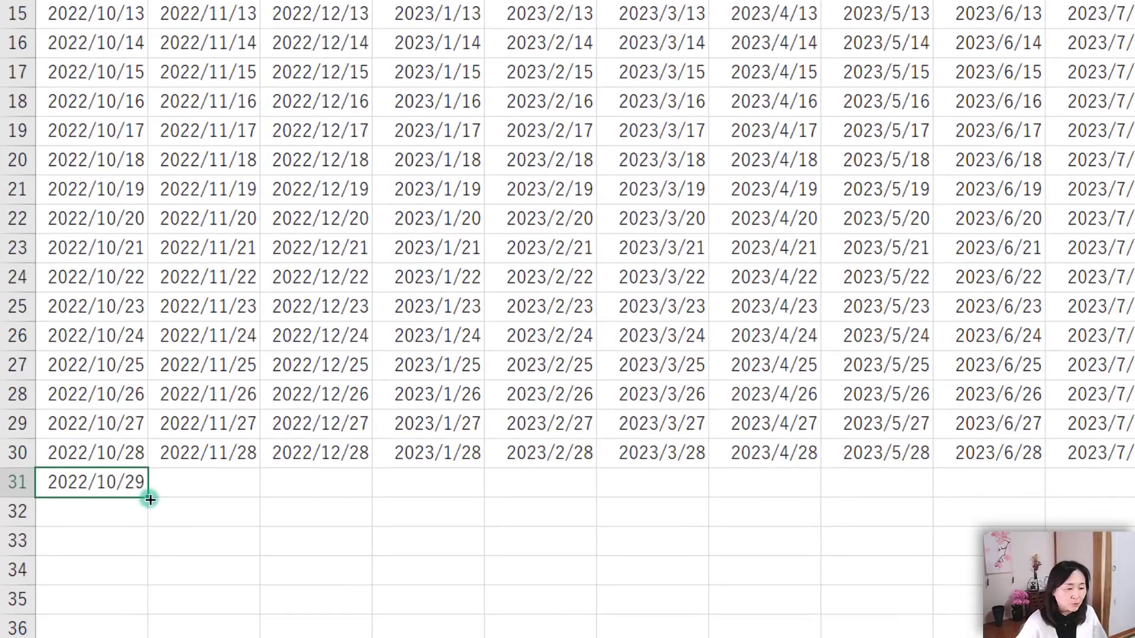
drag(150, 499, 142, 555)
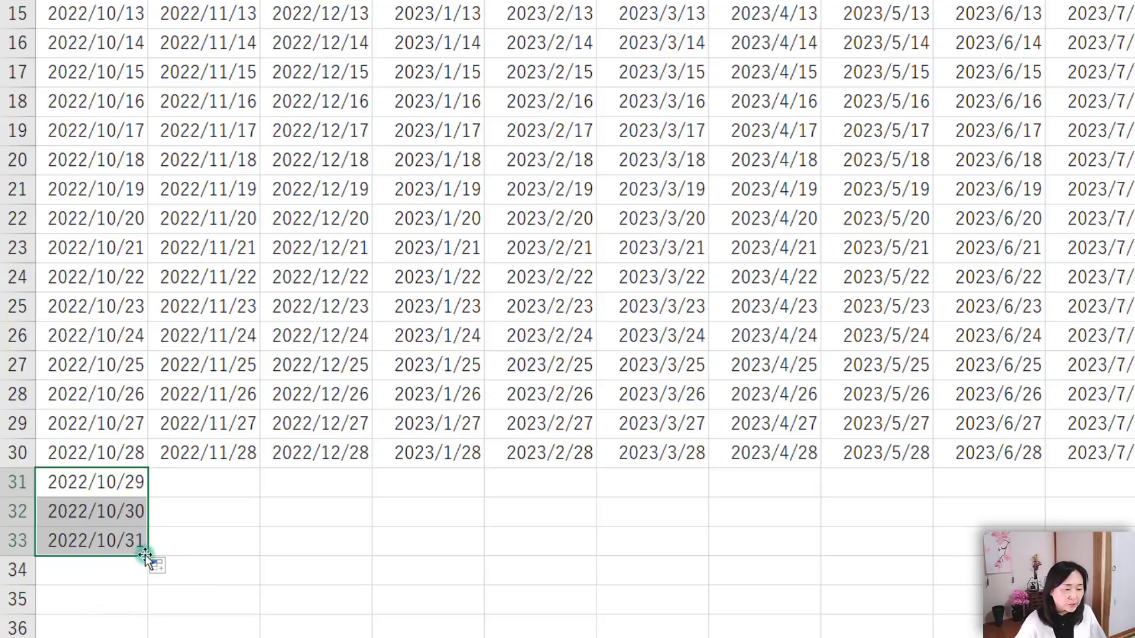
drag(144, 555, 349, 552)
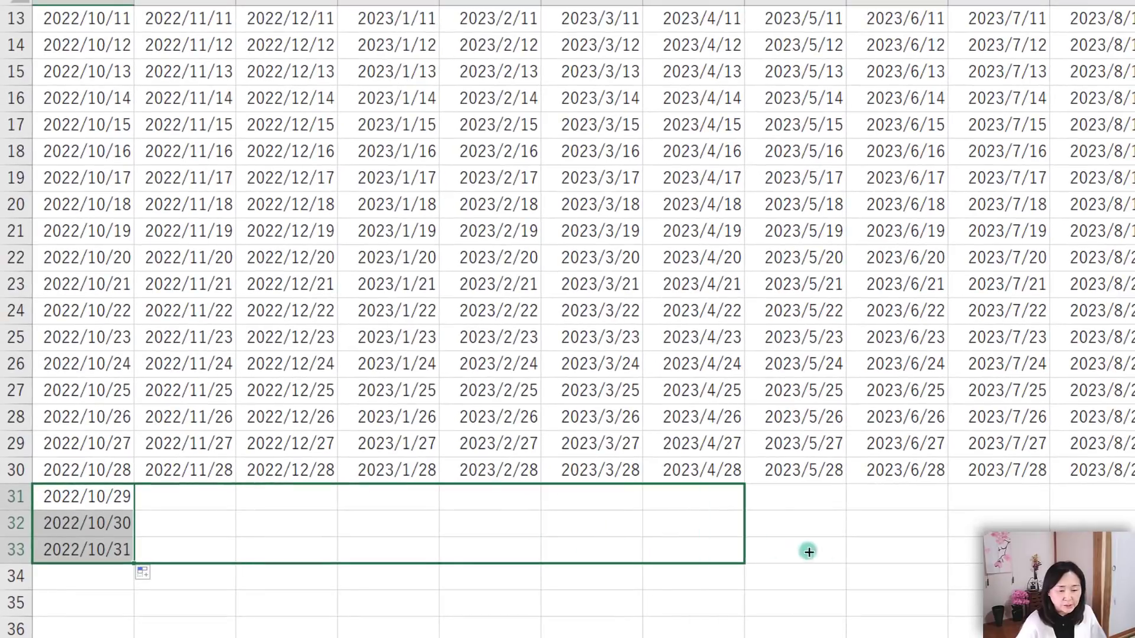
drag(349, 552, 1111, 555)
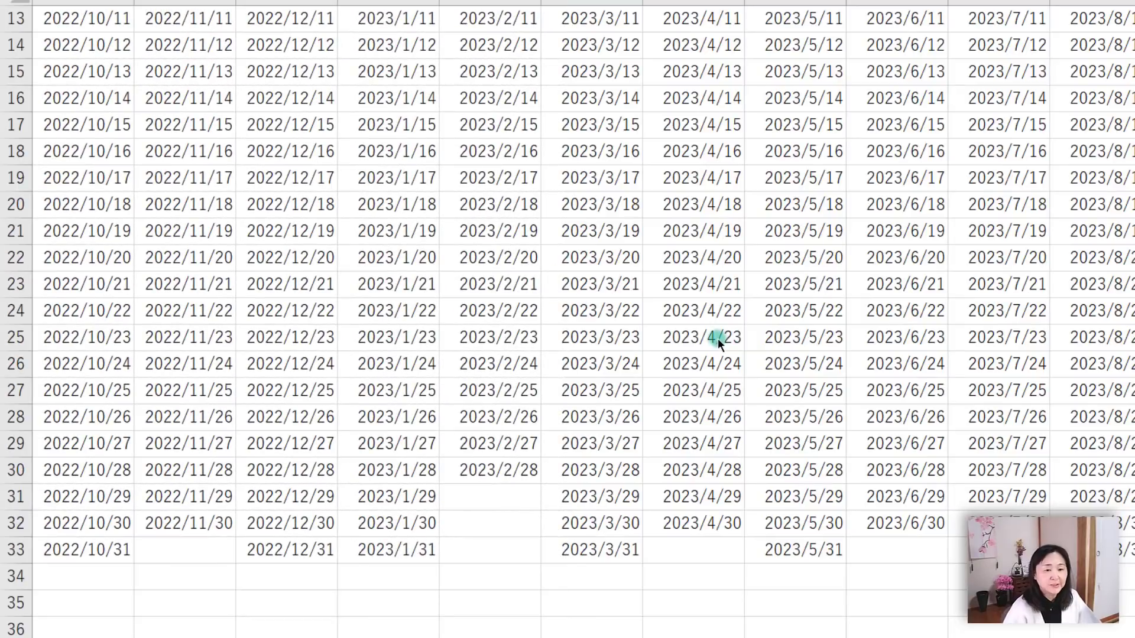
scroll(905, 347, up, 4)
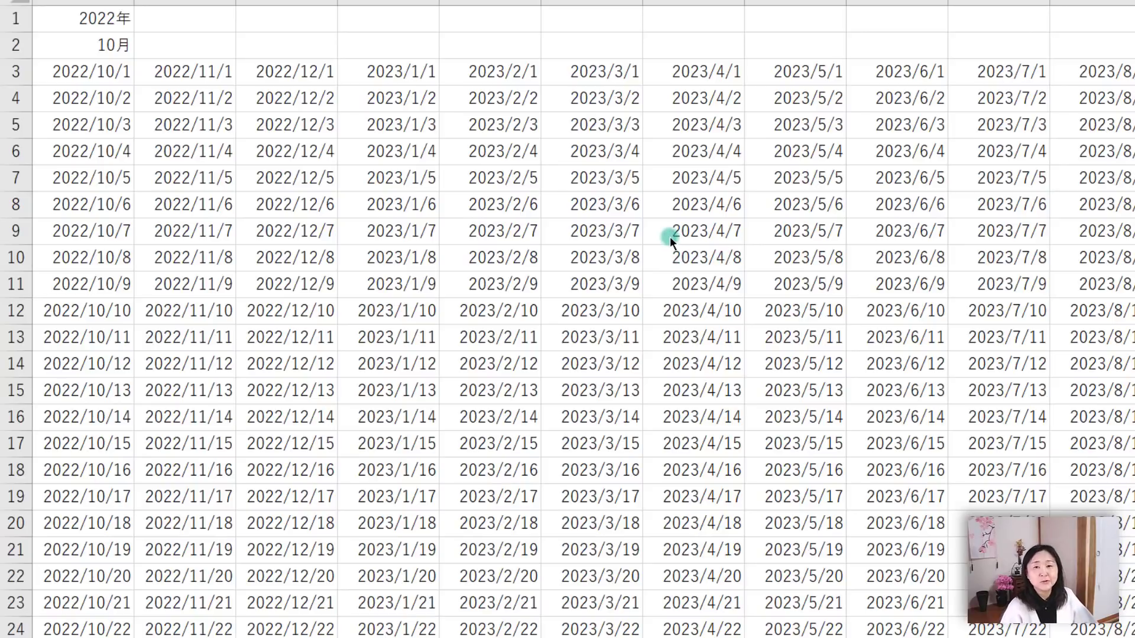
Apply the custom number format d(aaa) to the date block from A3, so dates read like 1(土)
click(102, 66)
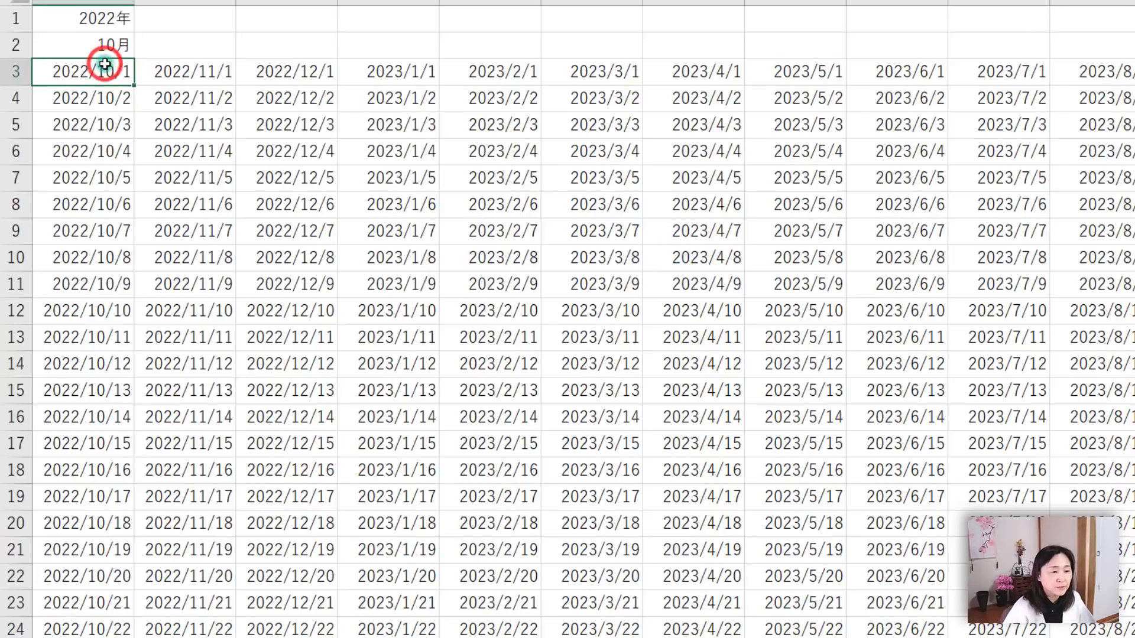
key(ctrl+shift+End)
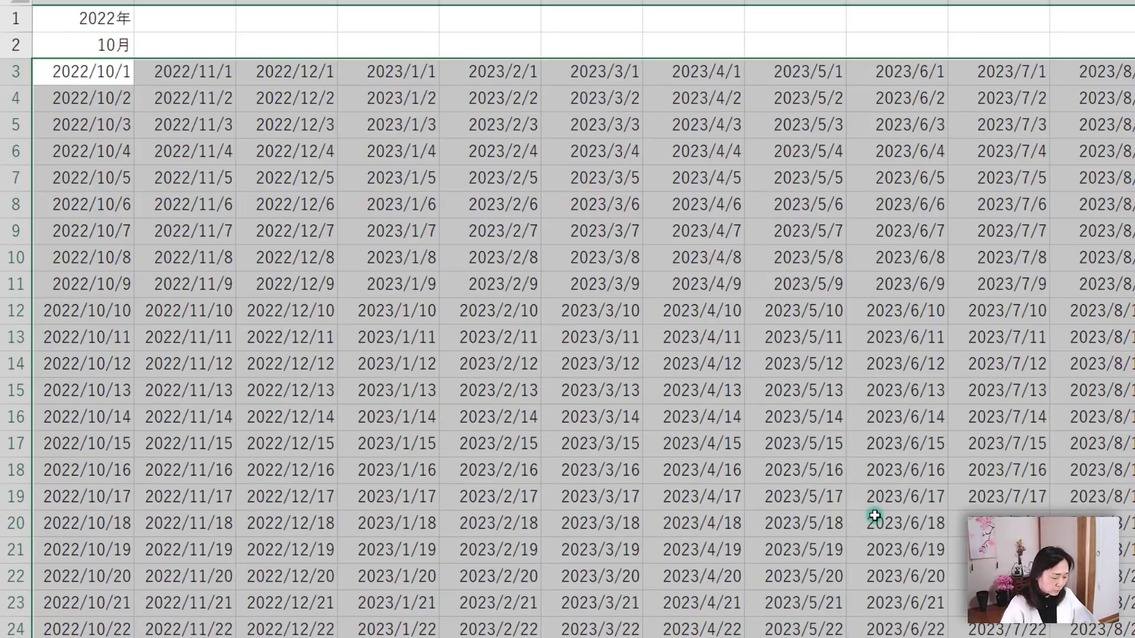
key(ctrl+1)
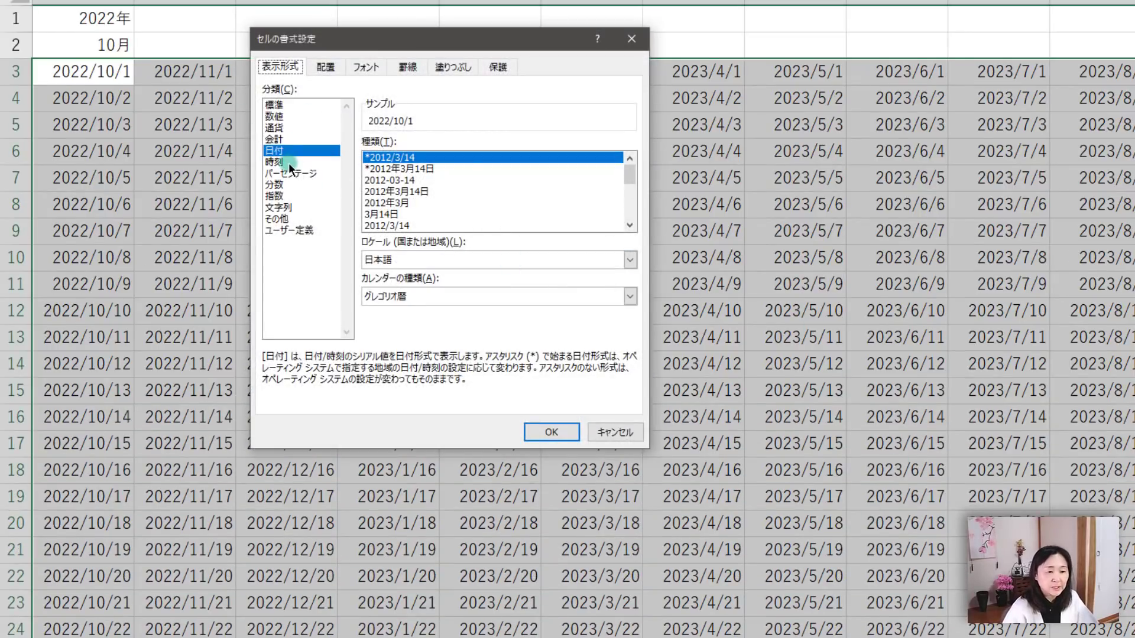
click(301, 231)
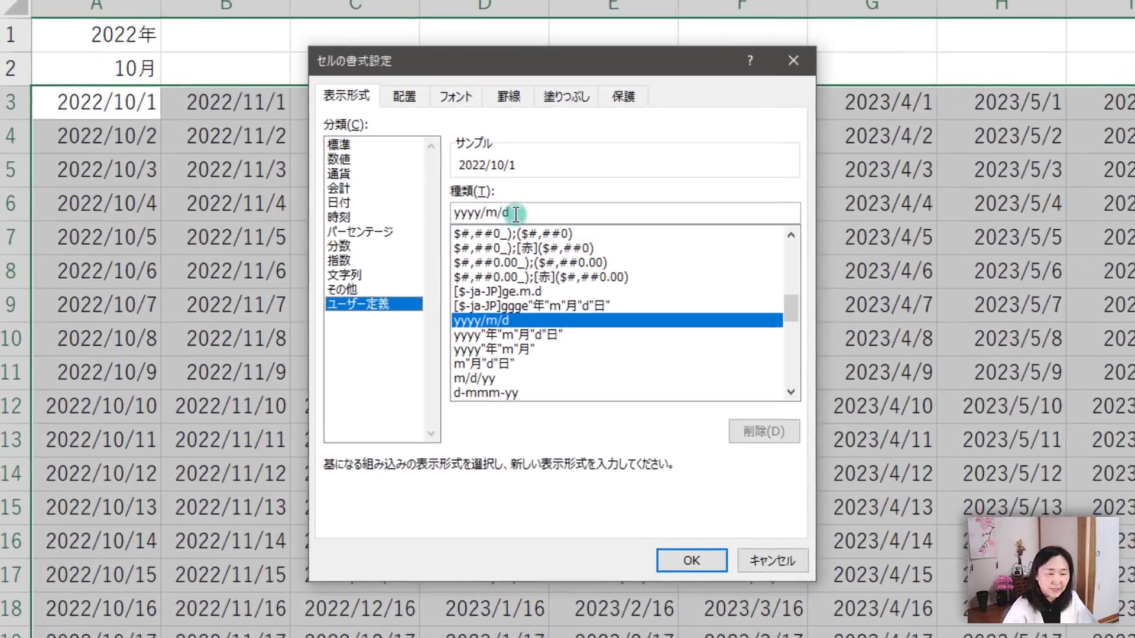
key(BackSpace)
key(BackSpace)
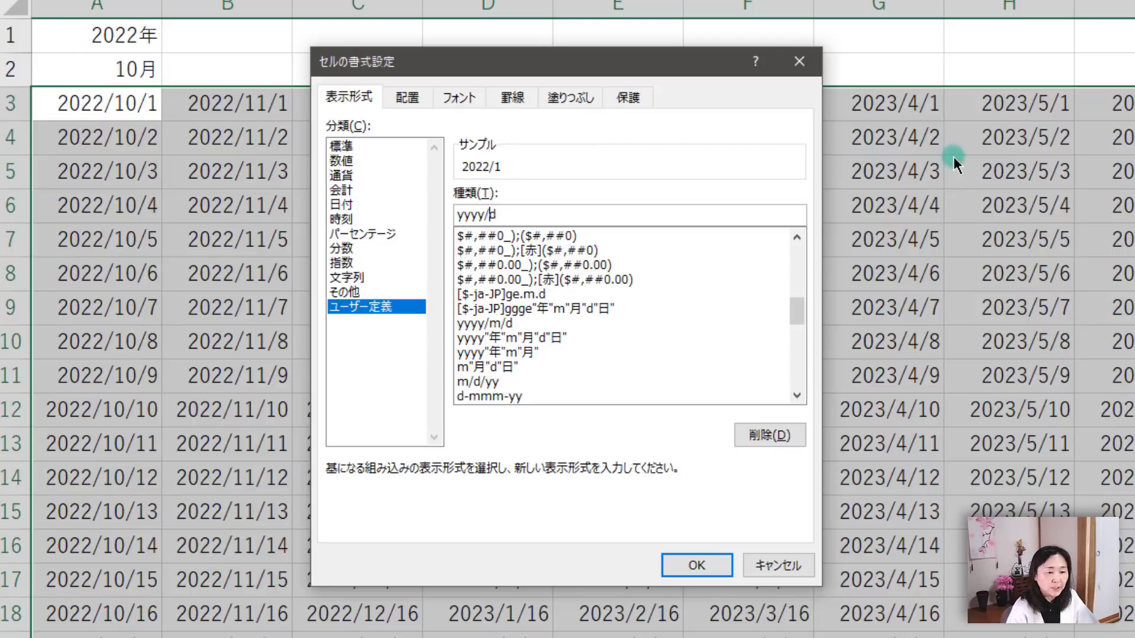
key(BackSpace)
key(BackSpace)
key(BackSpace)
key(BackSpace)
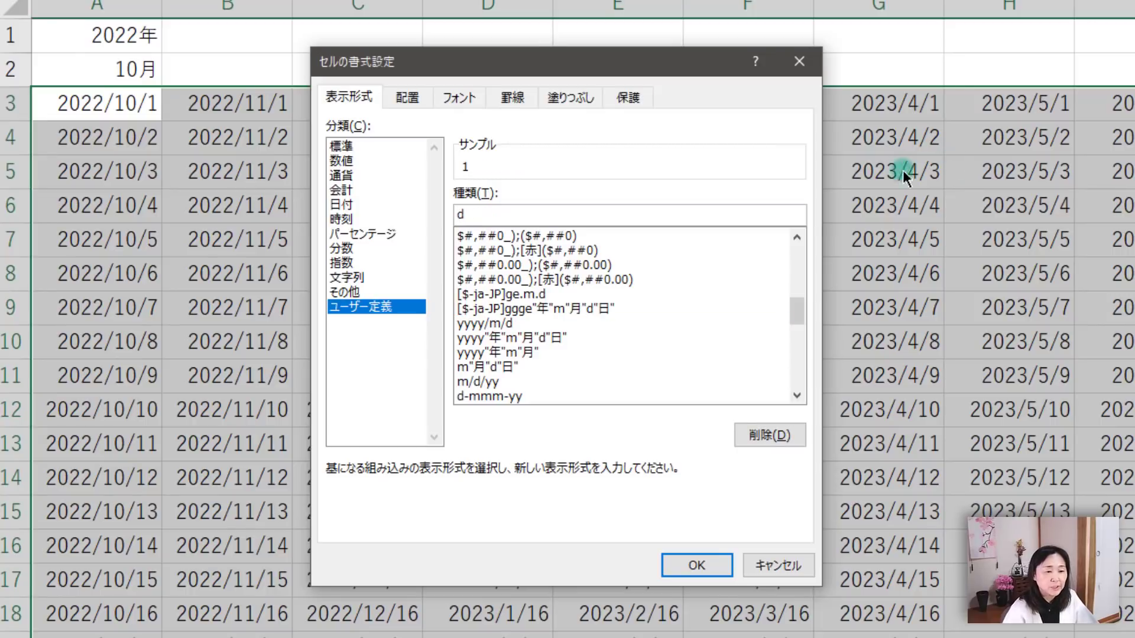
click(627, 220)
text(()
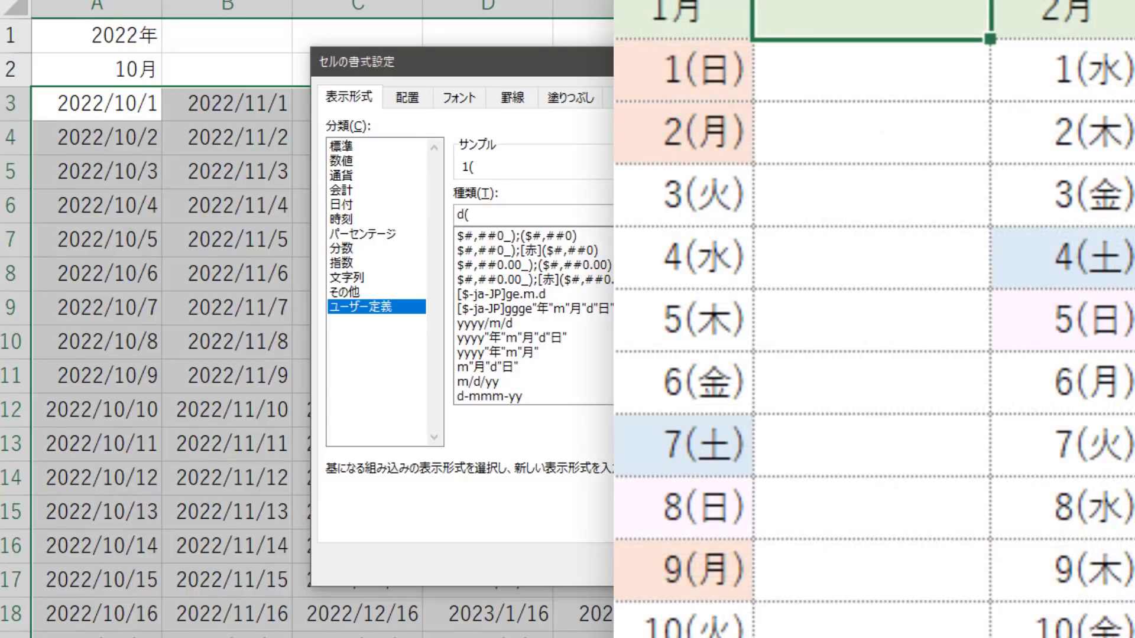
text(aaa)
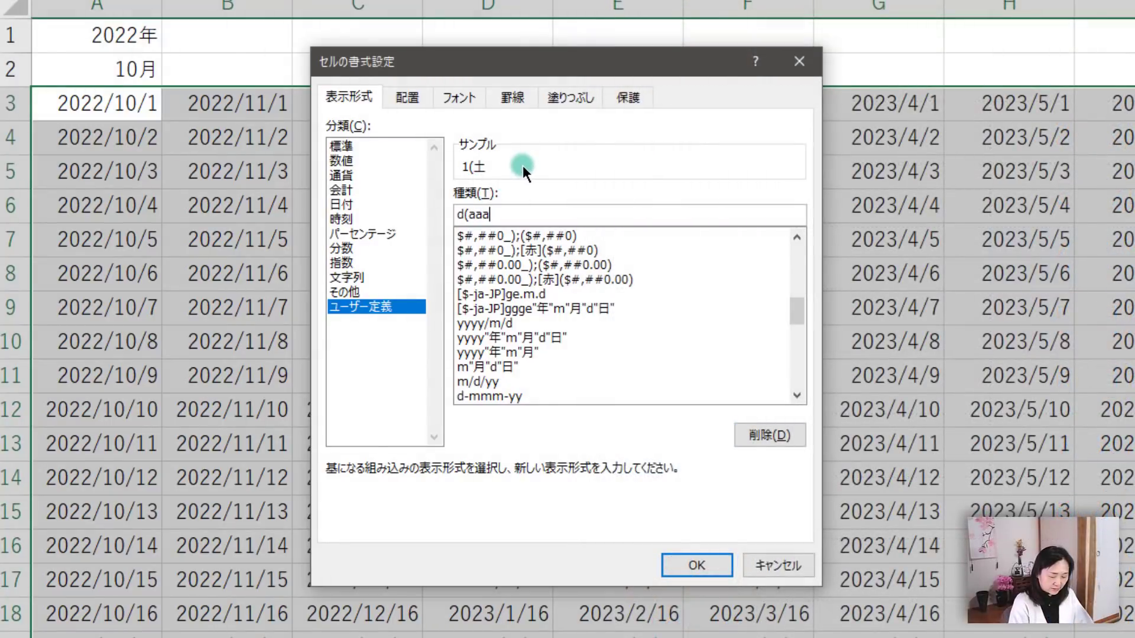
text())
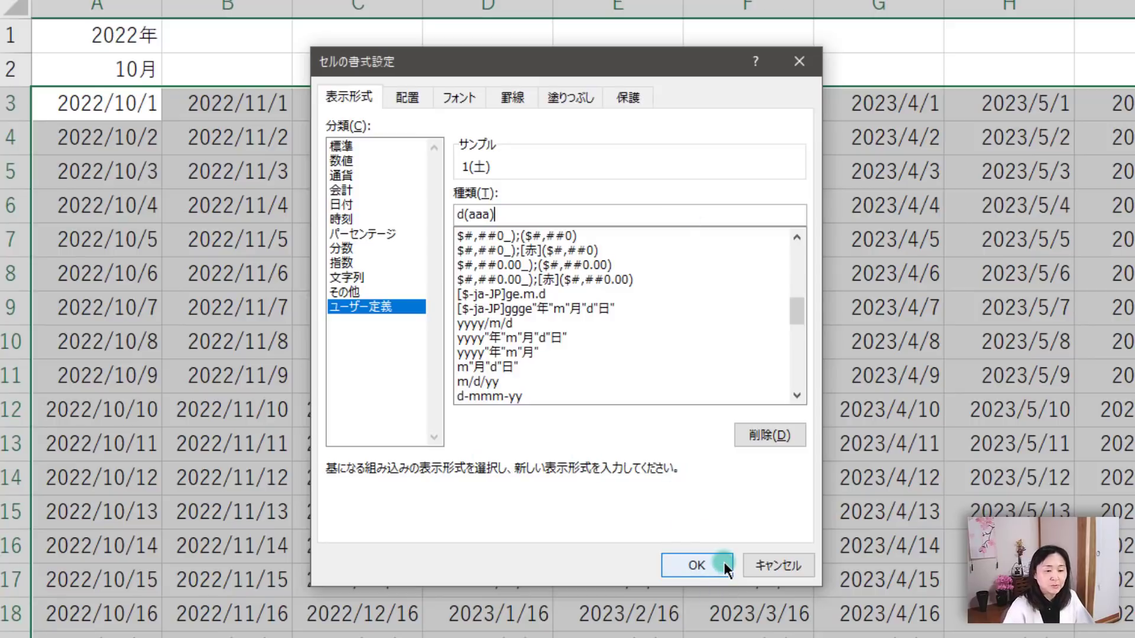
click(698, 565)
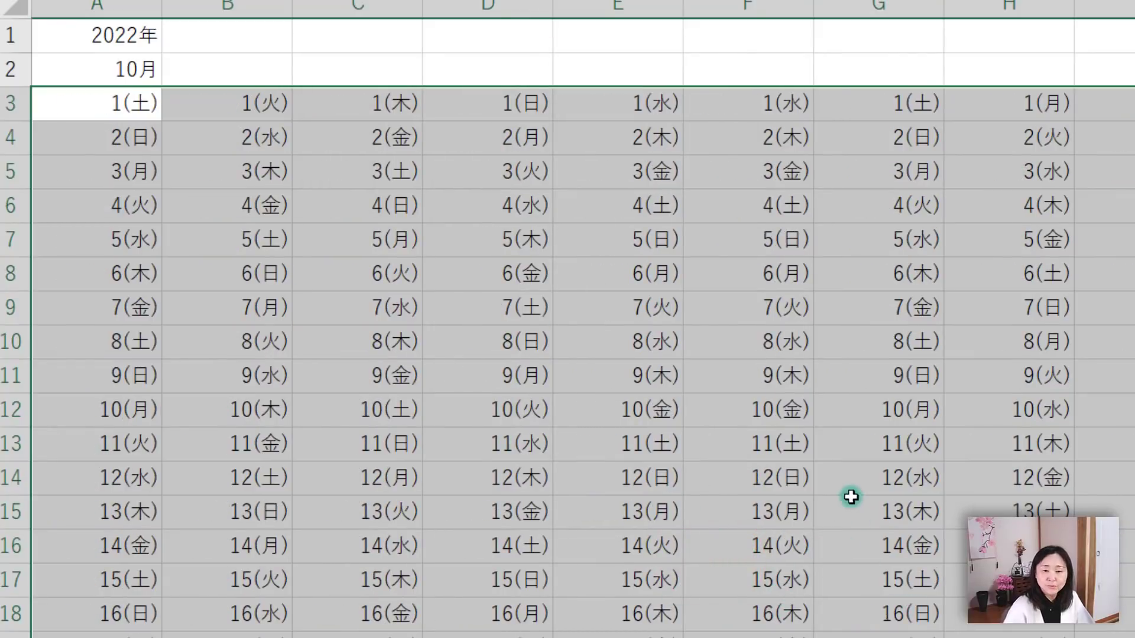
Insert a blank row 3 above the calendar dates, pushing them down to row 4
click(130, 106)
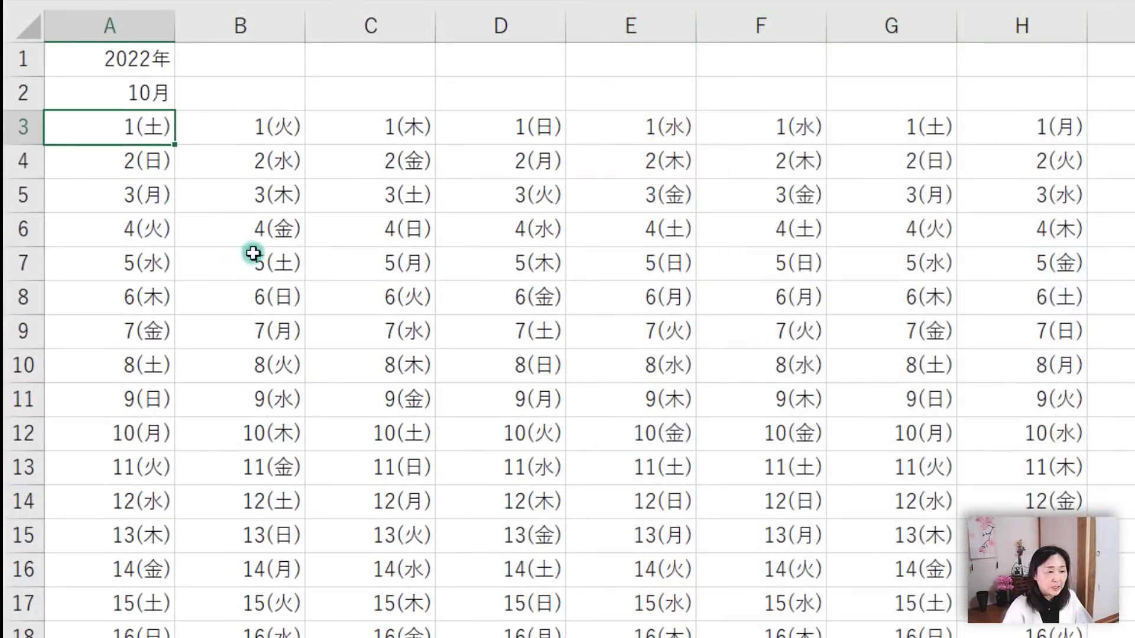
click(23, 126)
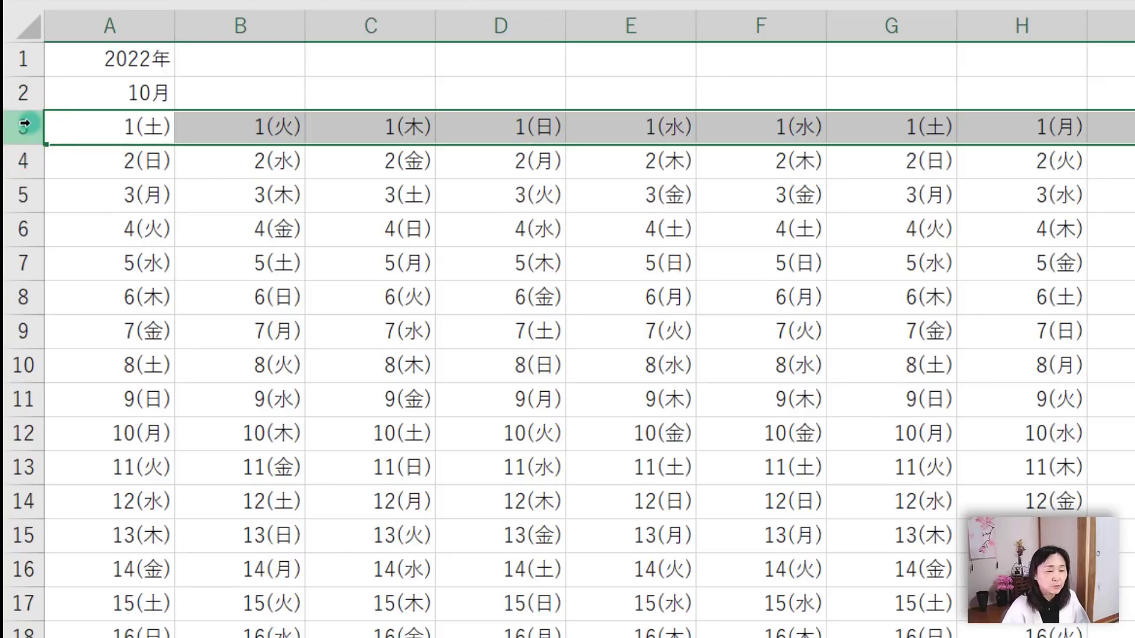
key(ctrl+plus)
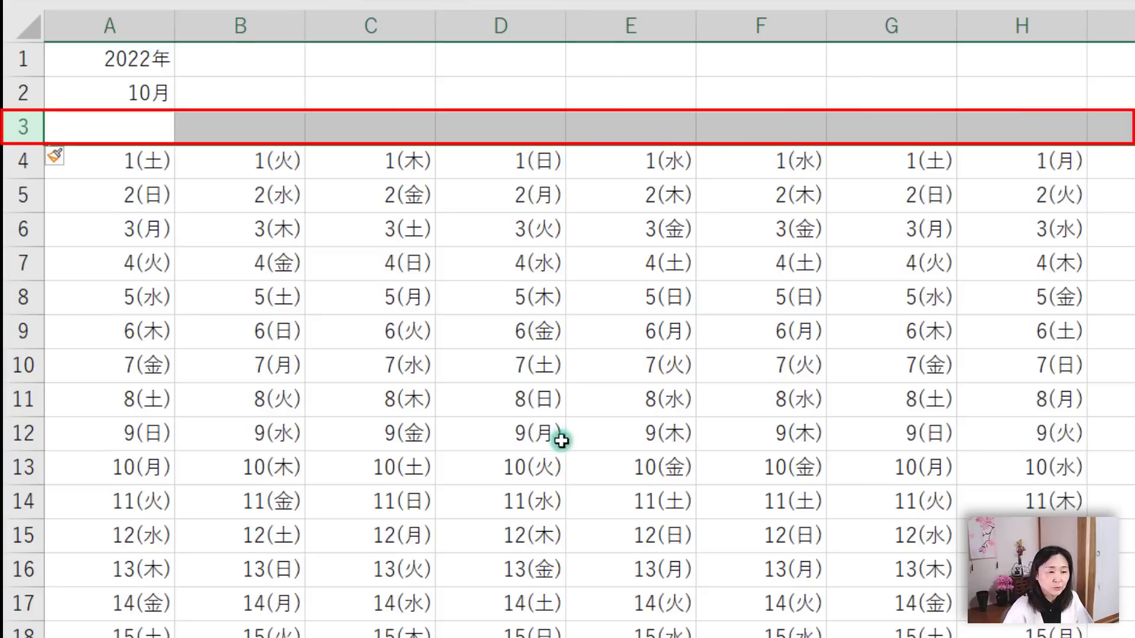
click(145, 123)
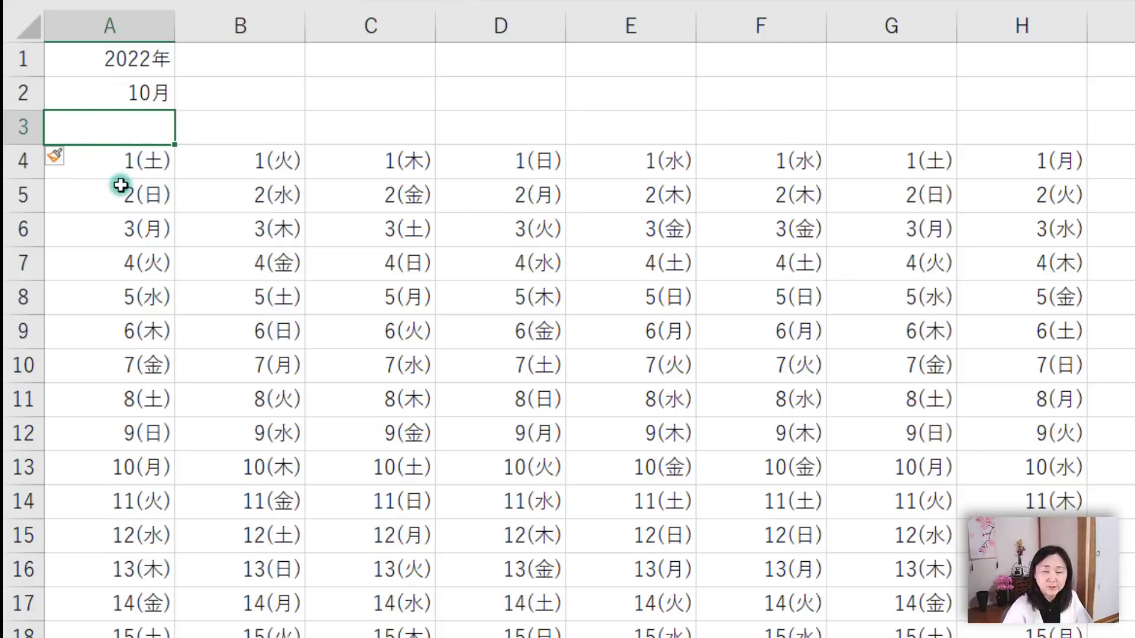
Enter =A4 in A3 and fill the formula across row 3
text(=)
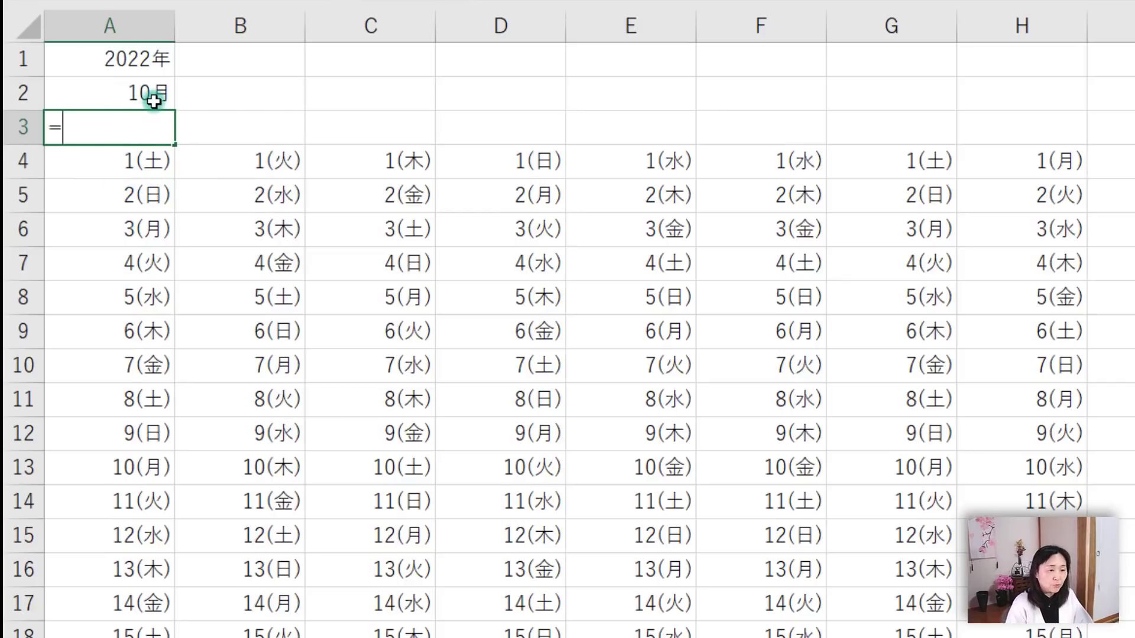
click(155, 161)
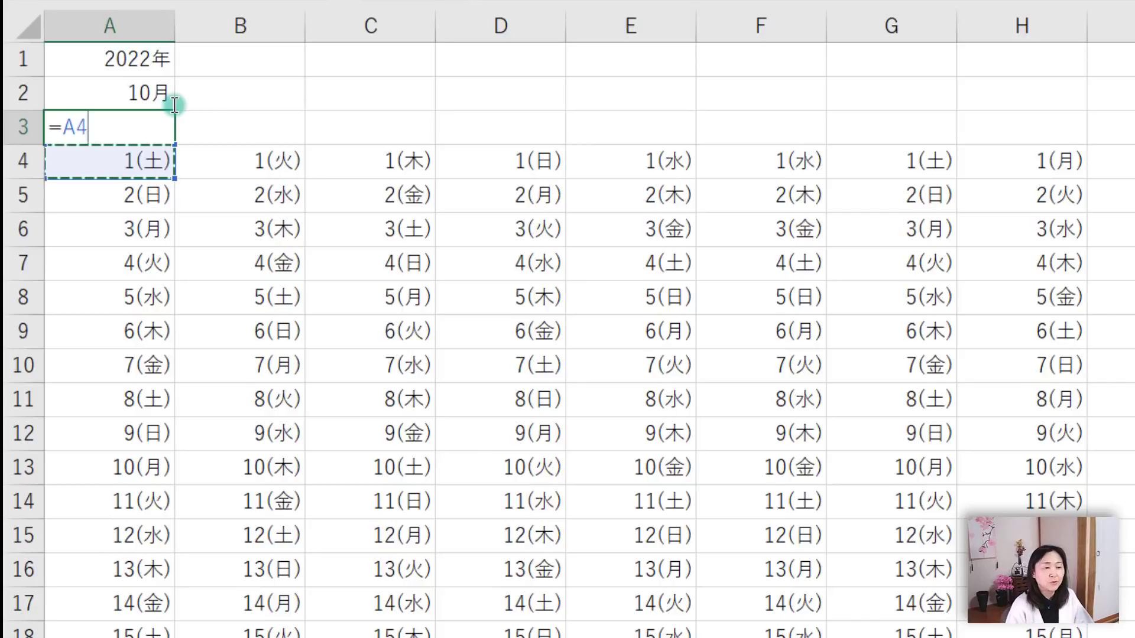
key(Return)
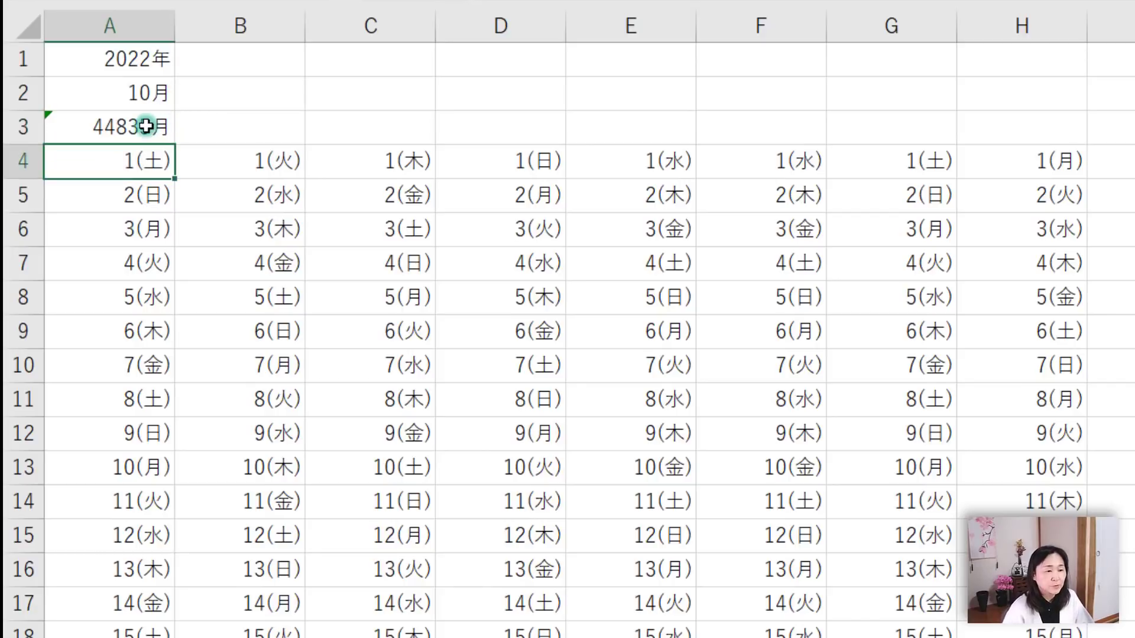
click(145, 125)
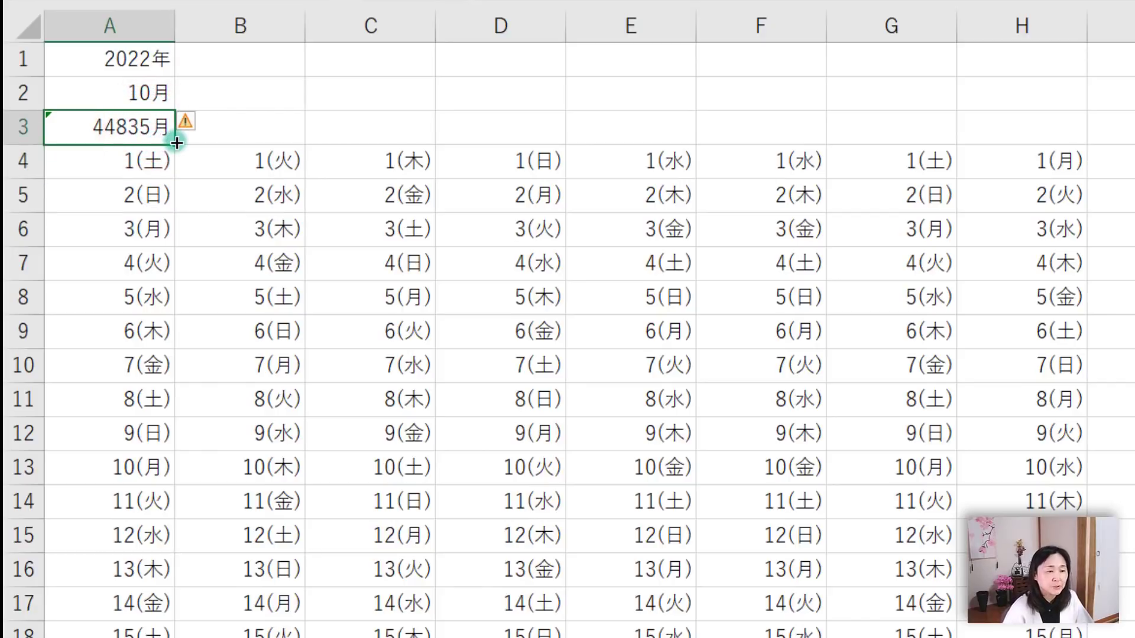
drag(176, 142, 1132, 146)
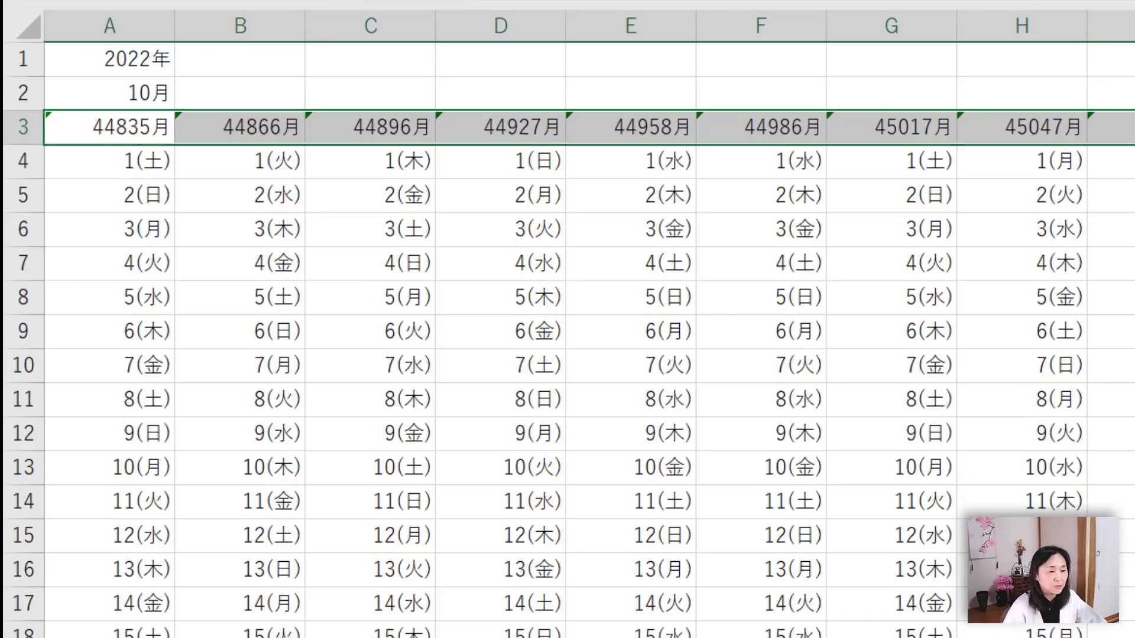
Format row 3 with the custom code m"月" so each column shows labels like 10月, 11月
key(ctrl+1)
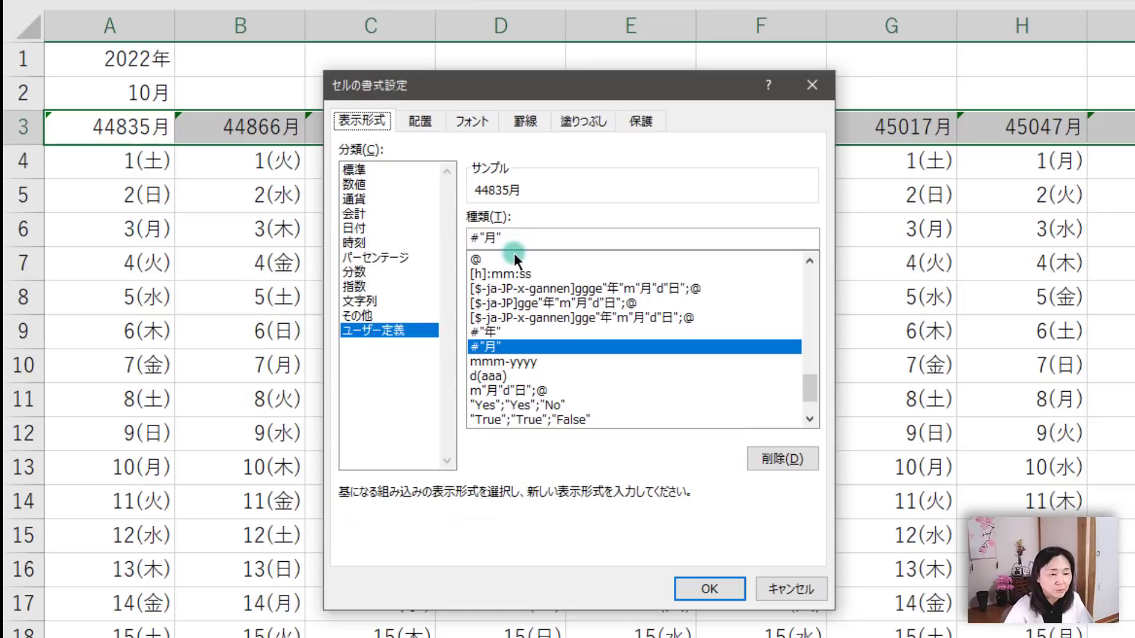
click(500, 248)
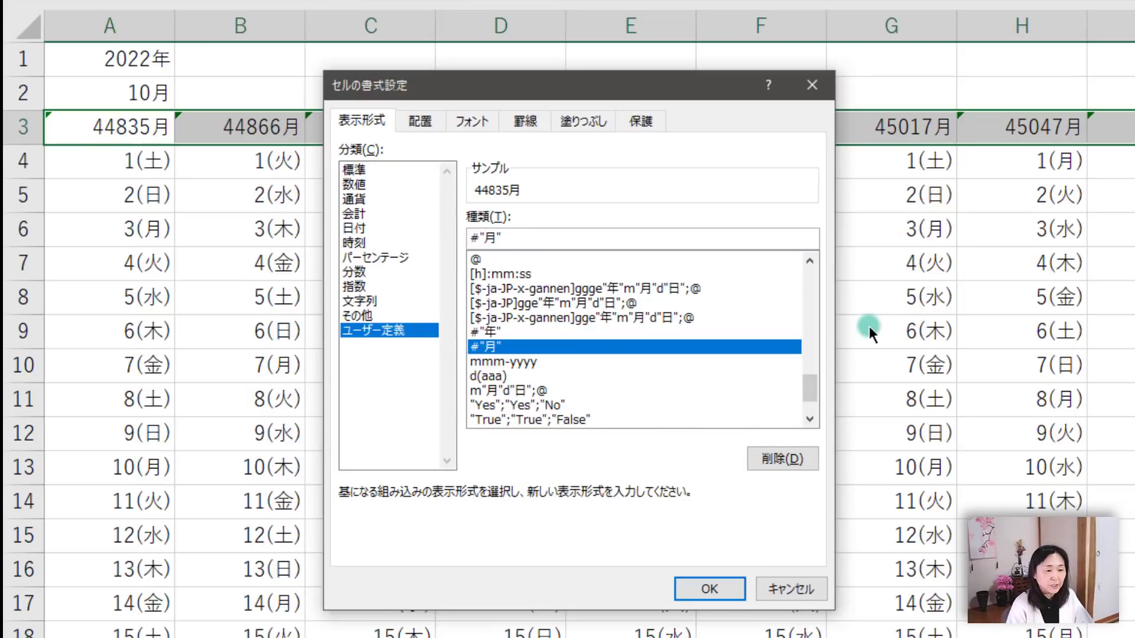
key(BackSpace)
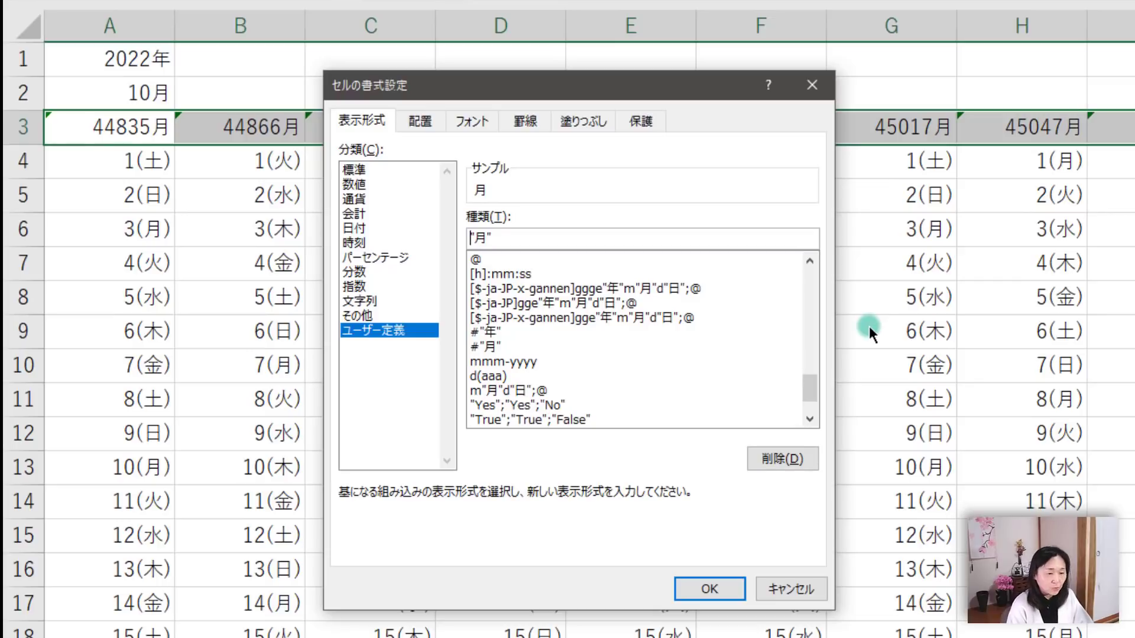
text(m)
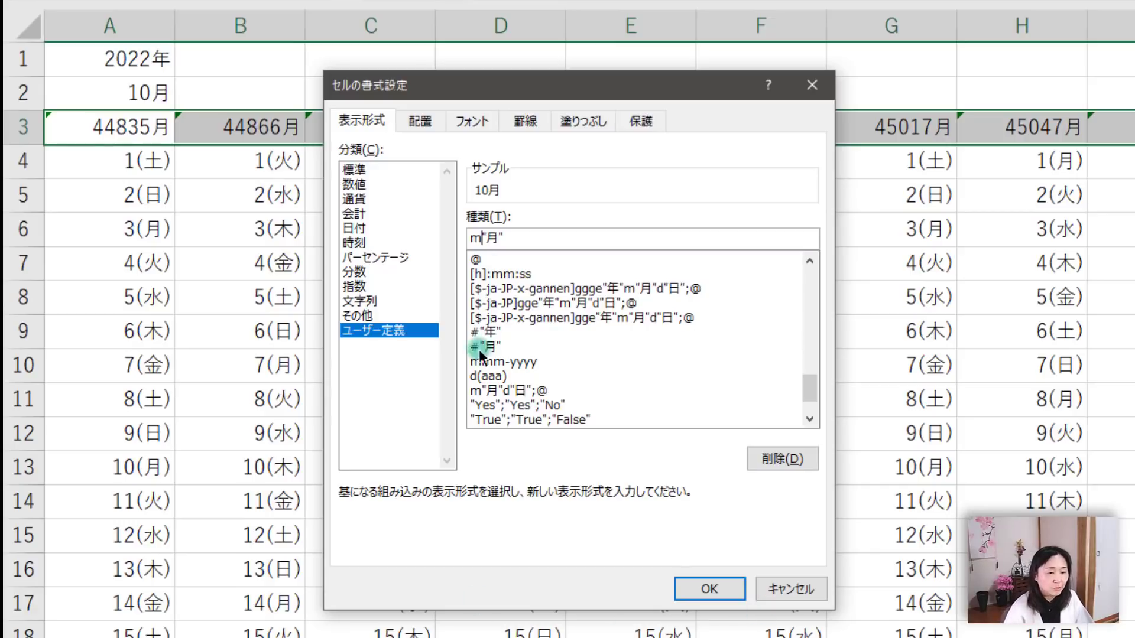
click(725, 589)
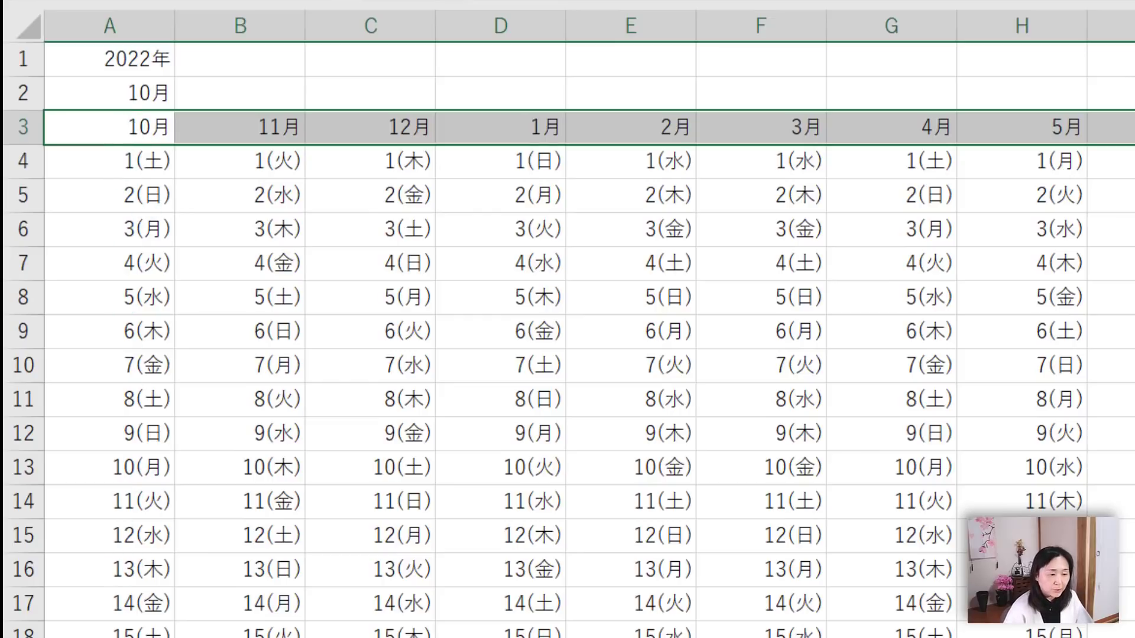
click(414, 567)
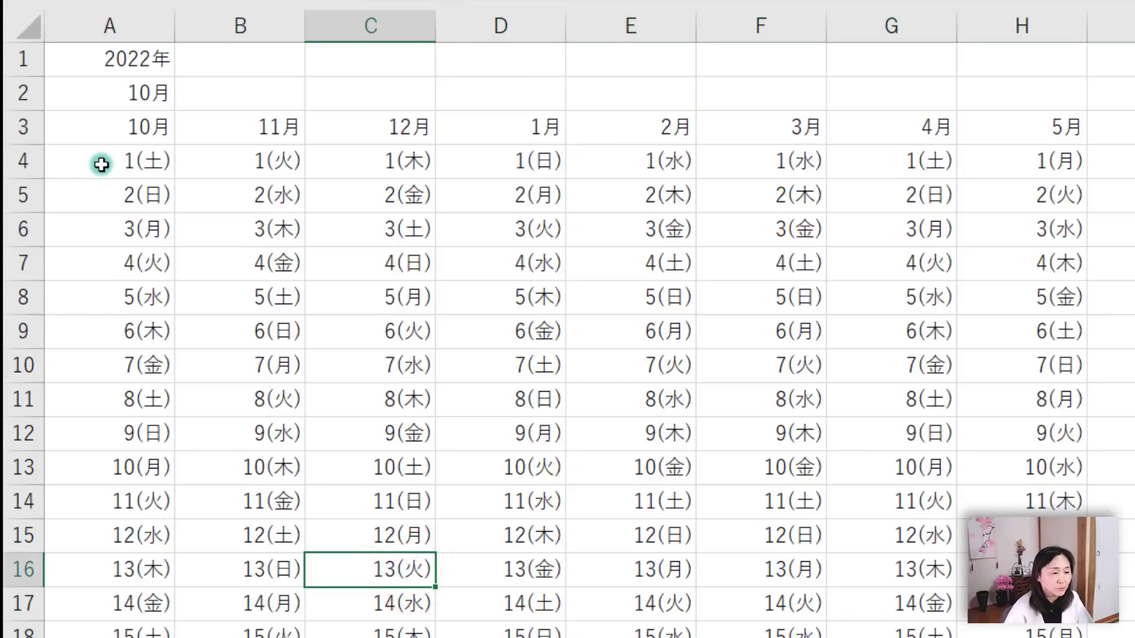
drag(96, 160, 1112, 636)
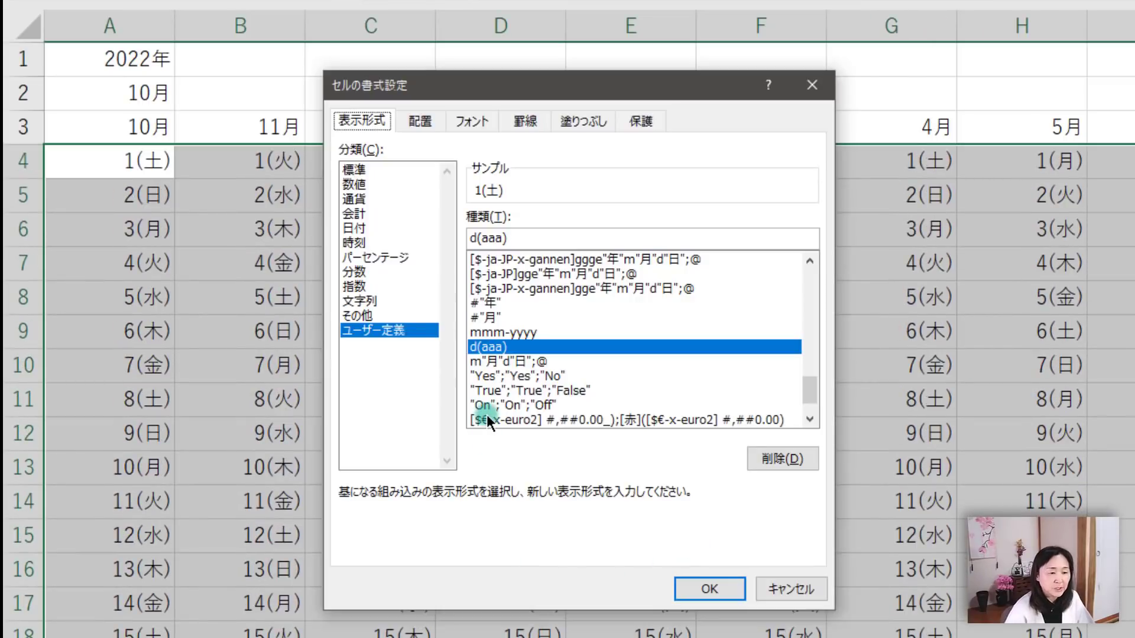
click(476, 237)
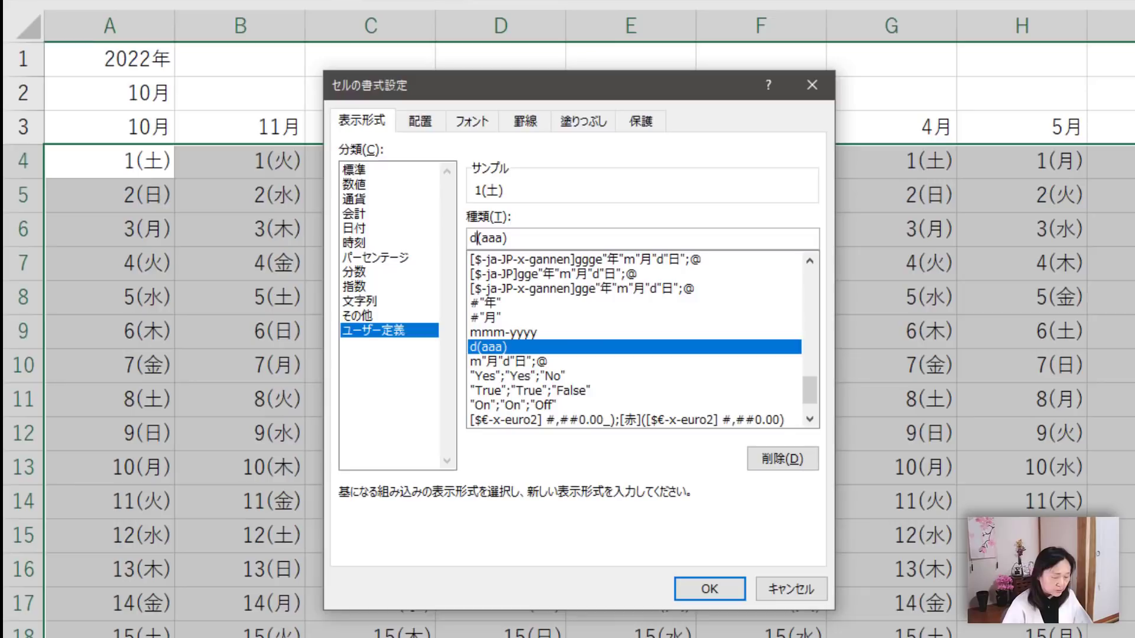
text(d)
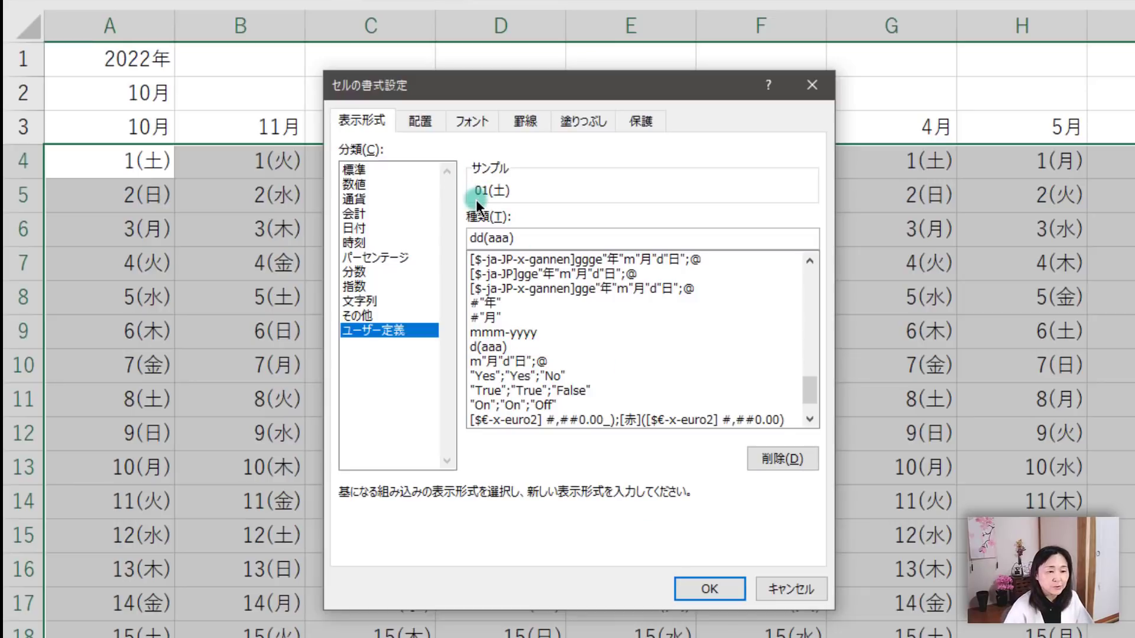
click(723, 587)
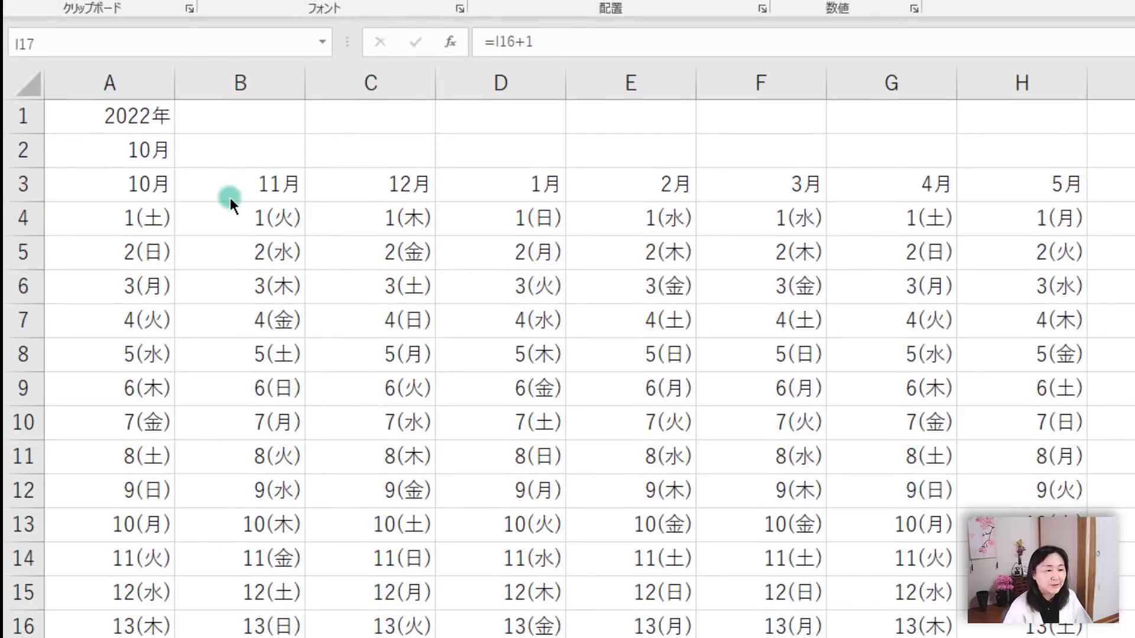
click(258, 175)
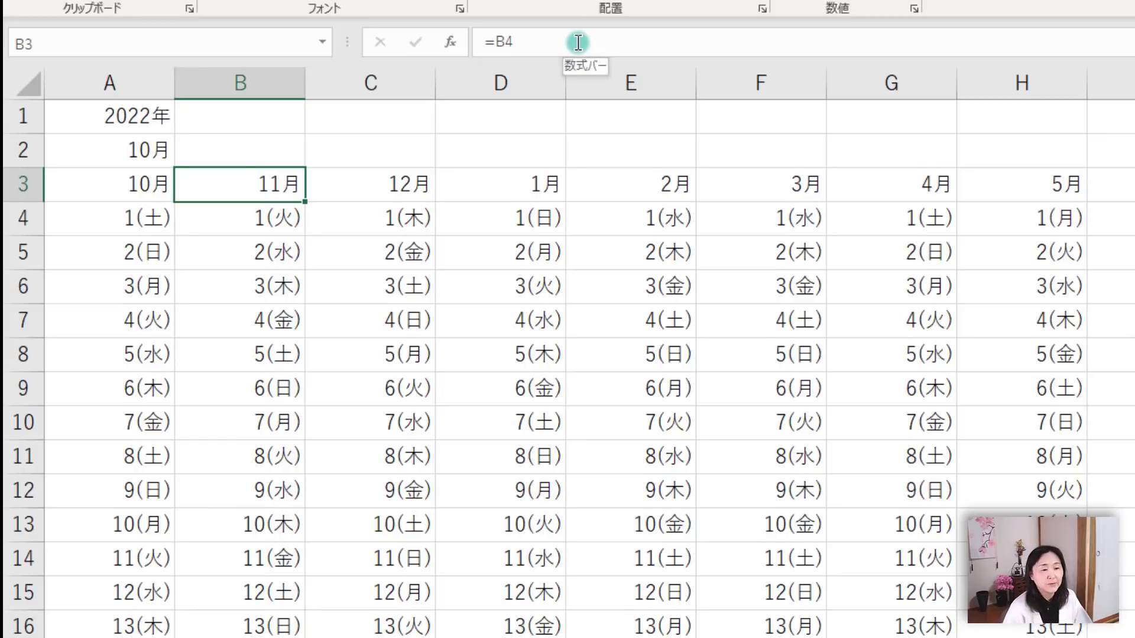
click(255, 222)
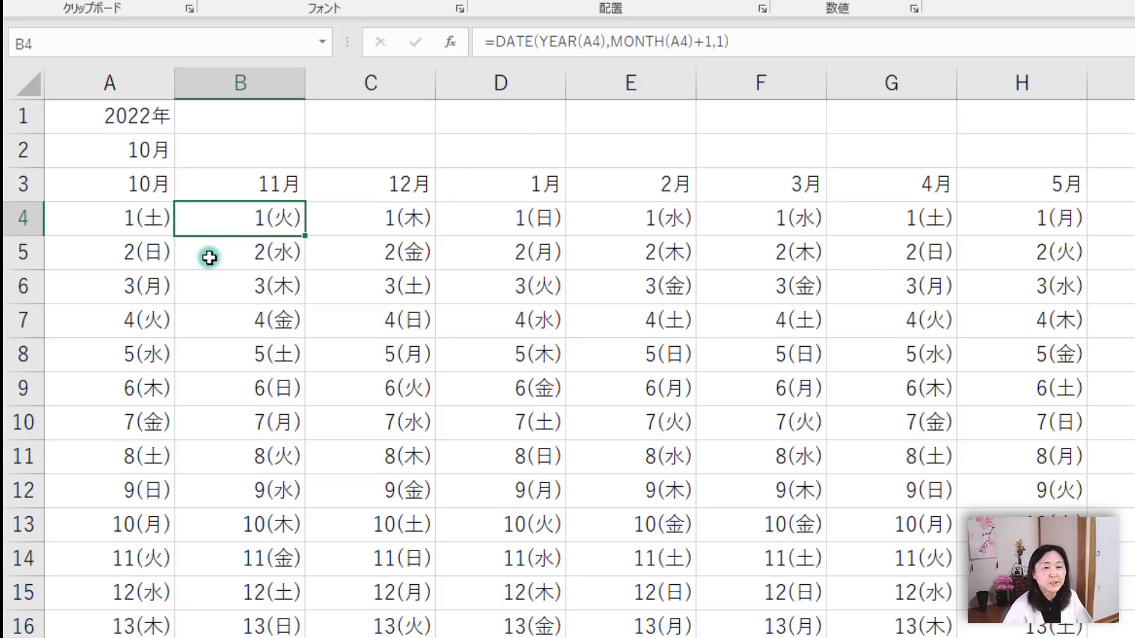
click(204, 310)
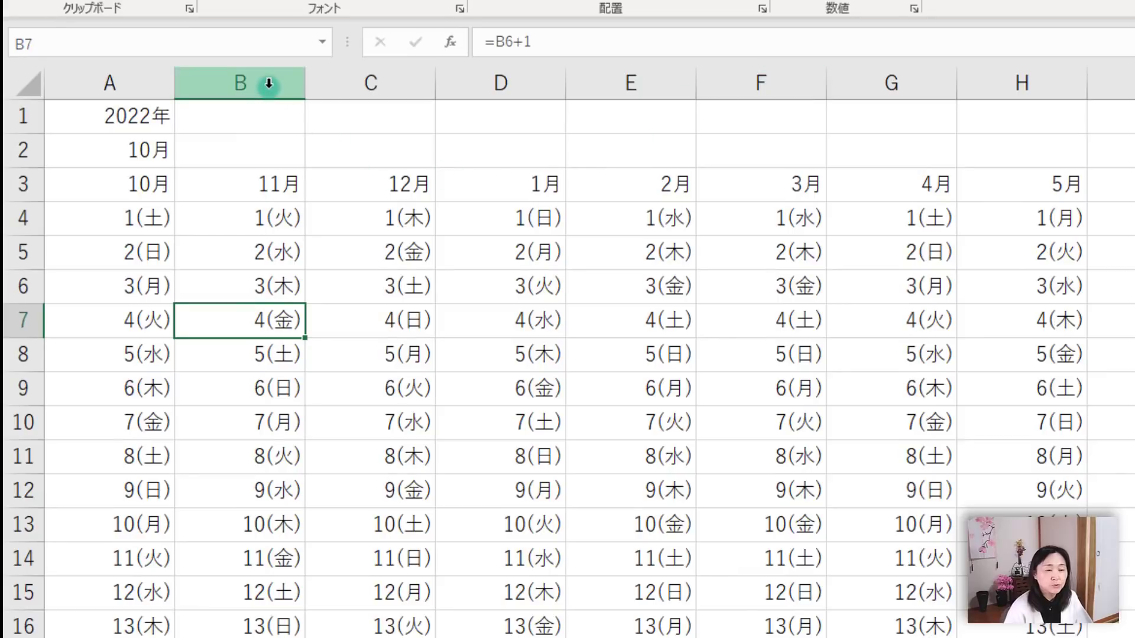
drag(269, 83, 1123, 60)
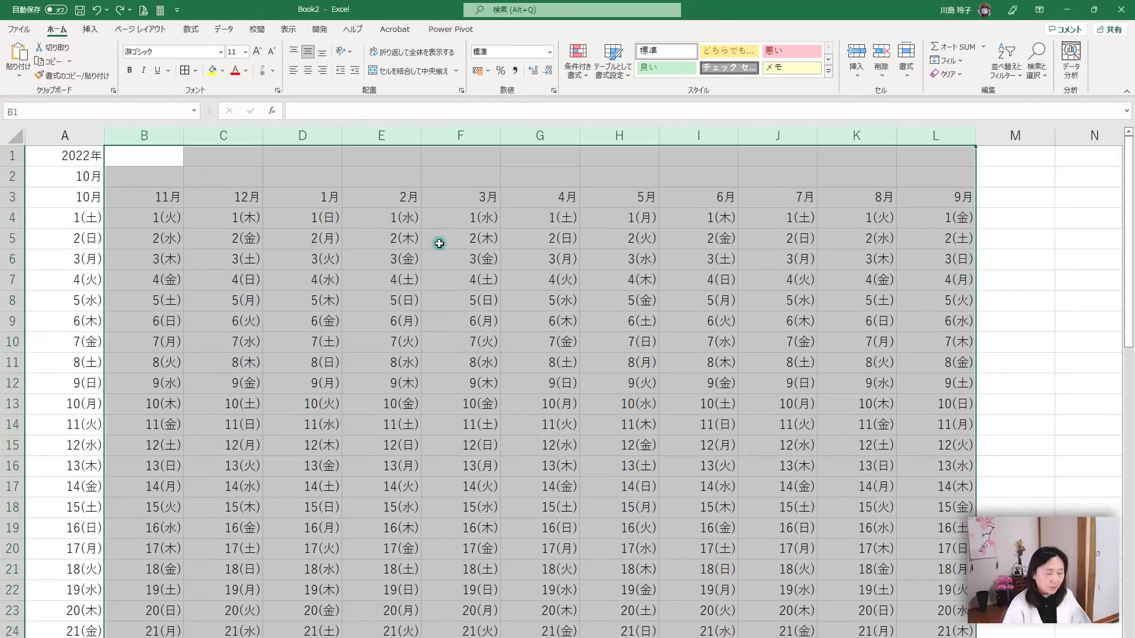
Undo the block insertion of columns and clear the large column selection
key(ctrl+shift+plus)
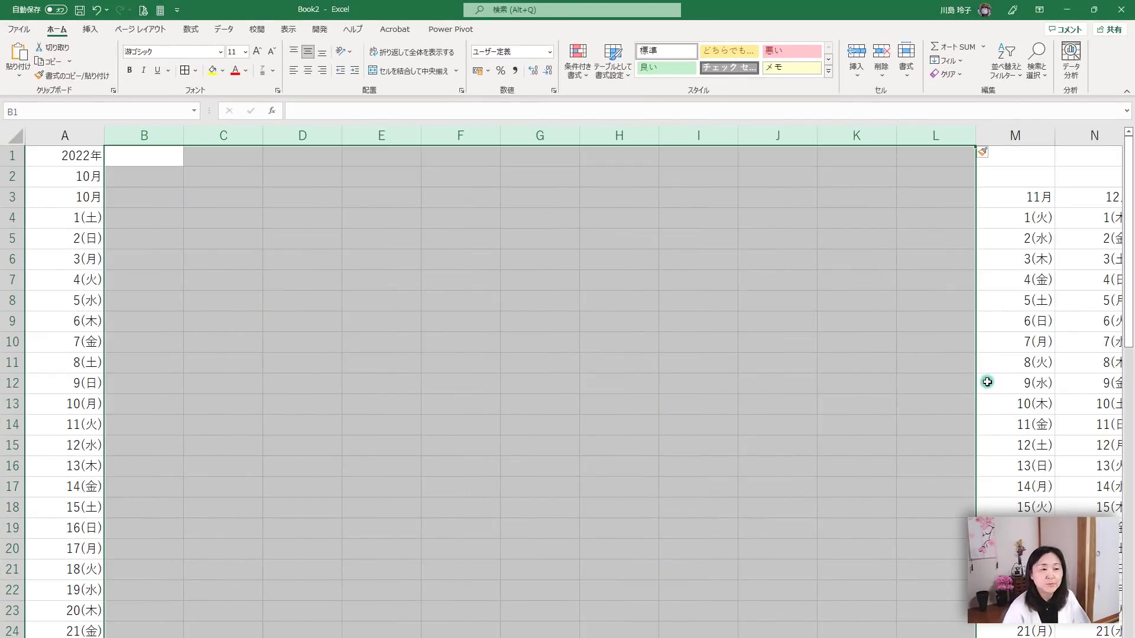
click(98, 10)
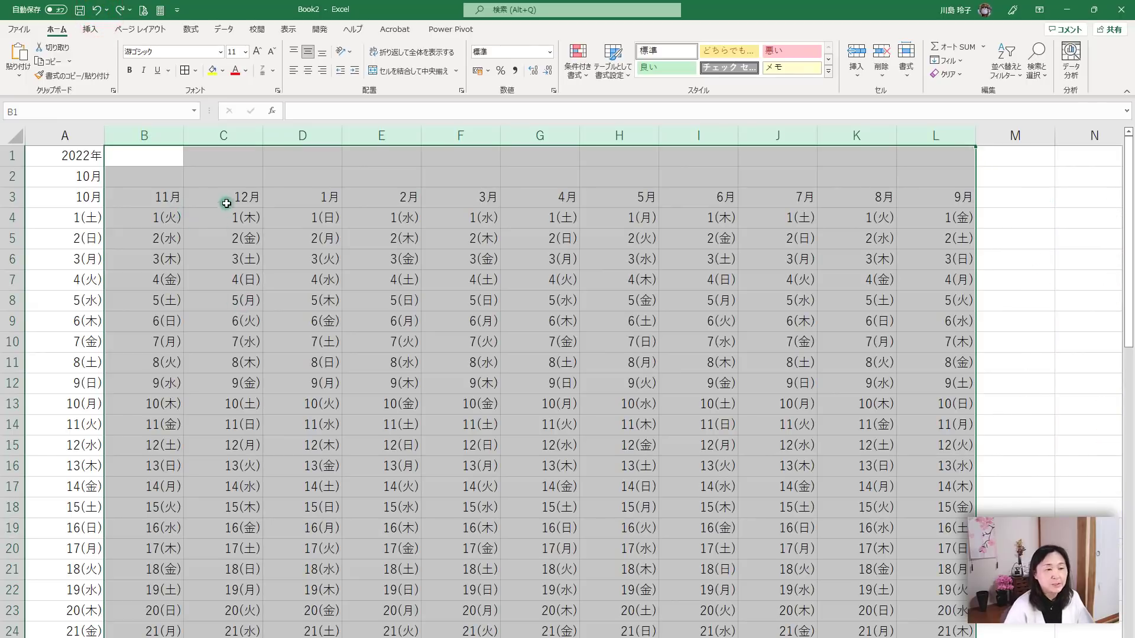
click(269, 192)
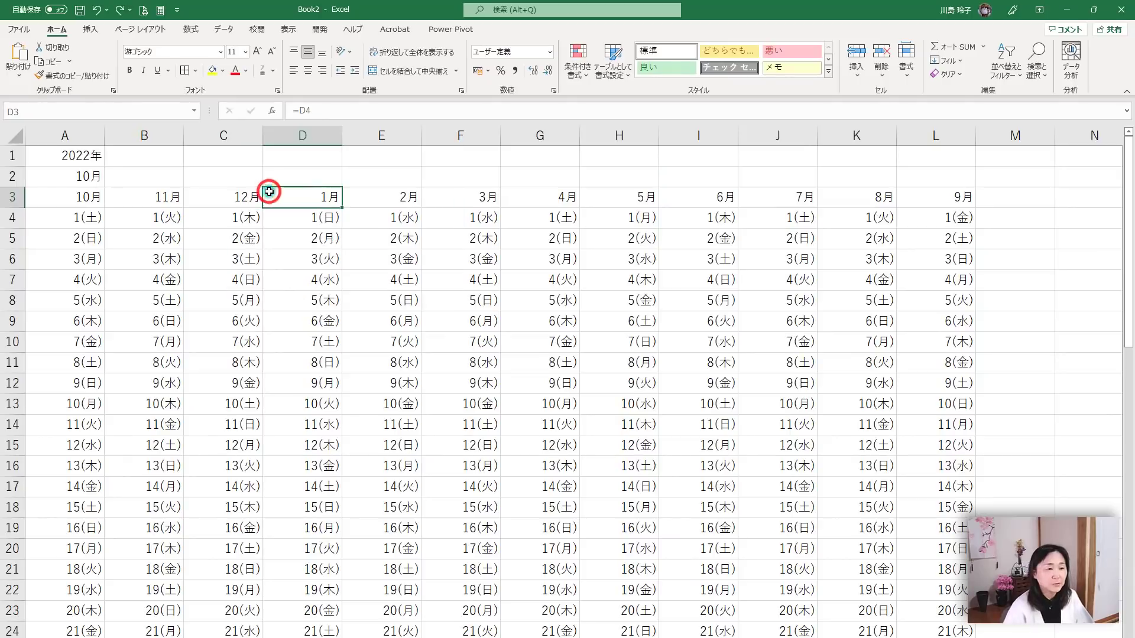
Insert an empty spacer column before each of the month columns B through L
click(132, 140)
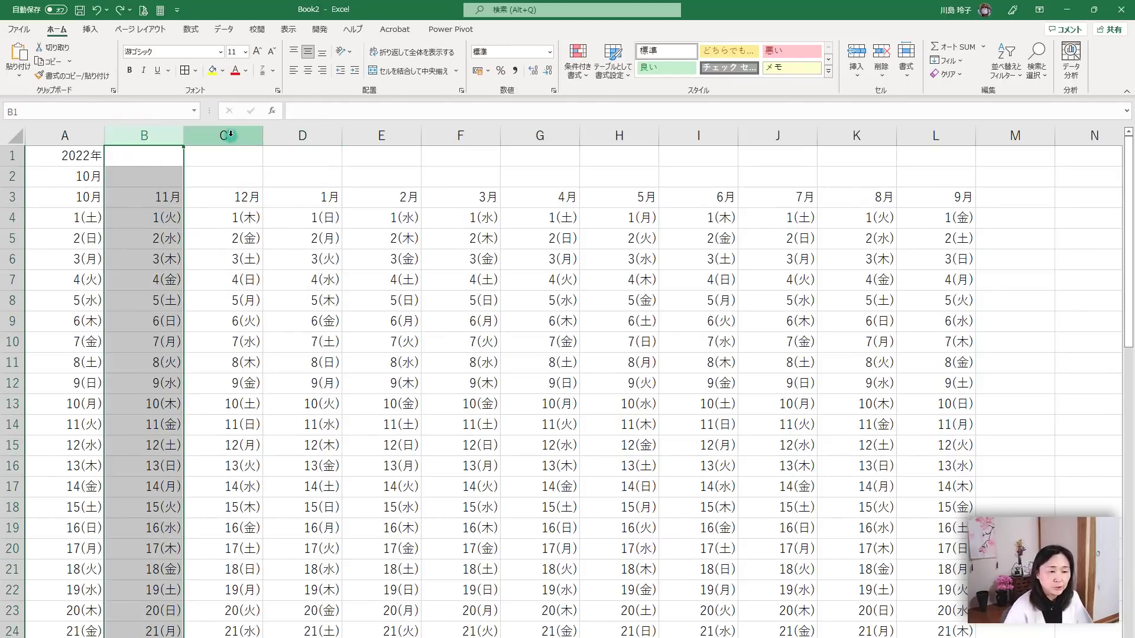
ctrl+click(231, 135)
ctrl+click(295, 134)
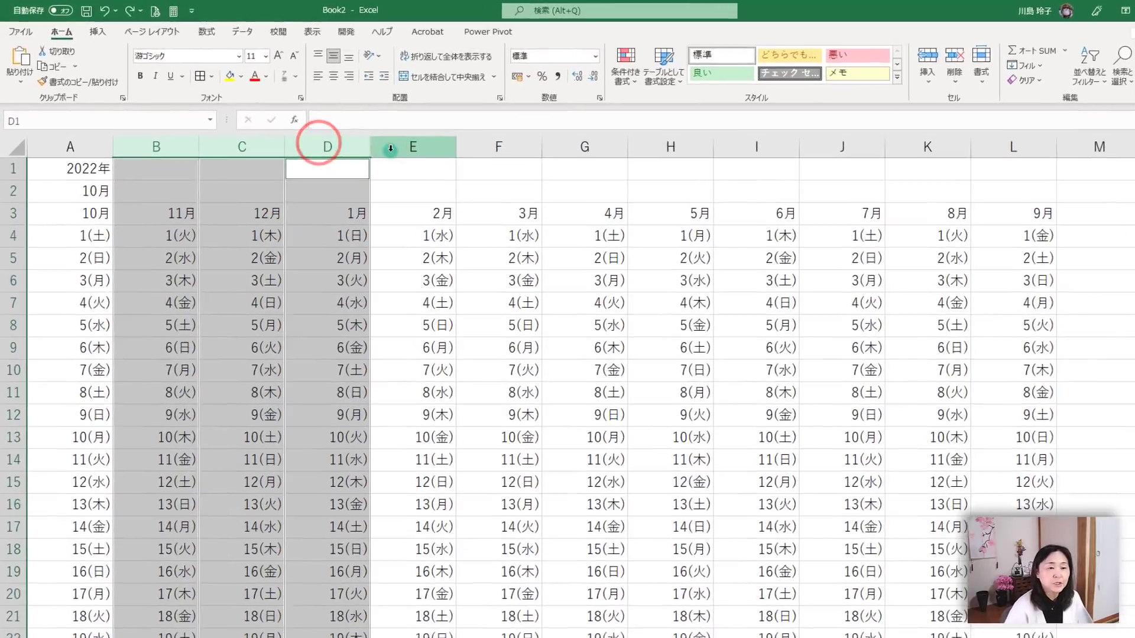
ctrl+click(390, 148)
ctrl+click(495, 148)
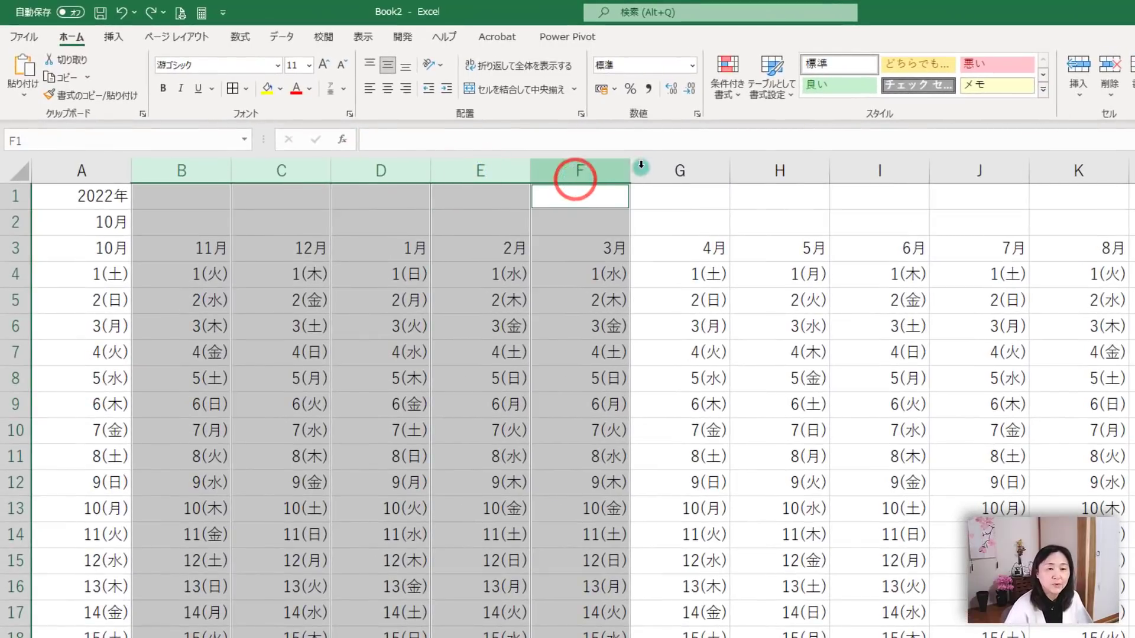
ctrl+click(687, 168)
ctrl+click(767, 168)
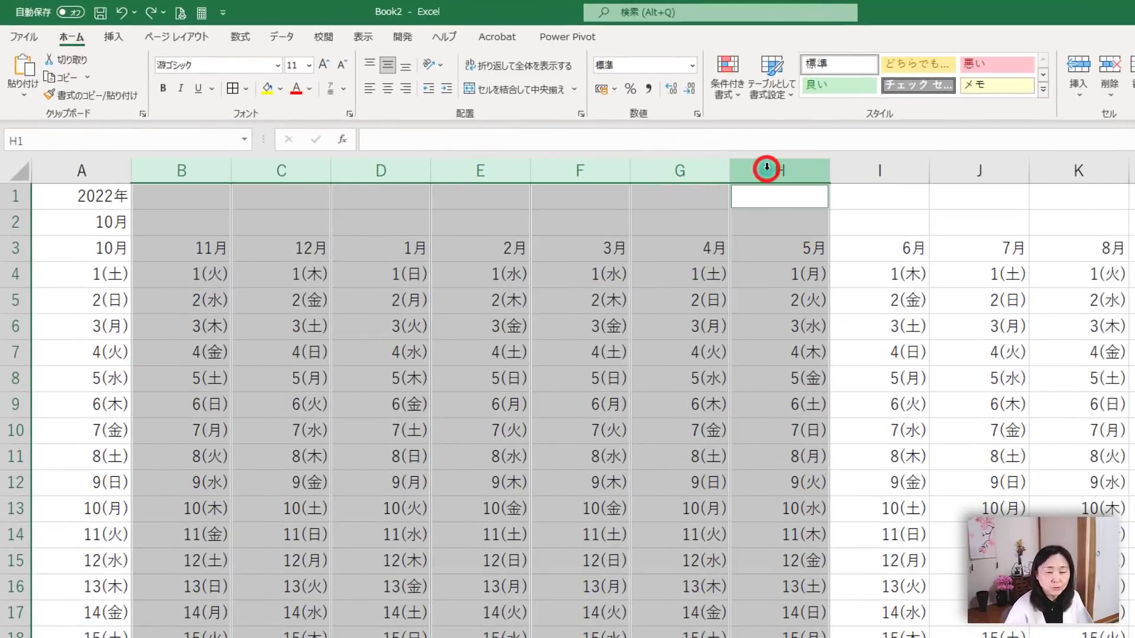
ctrl+click(896, 170)
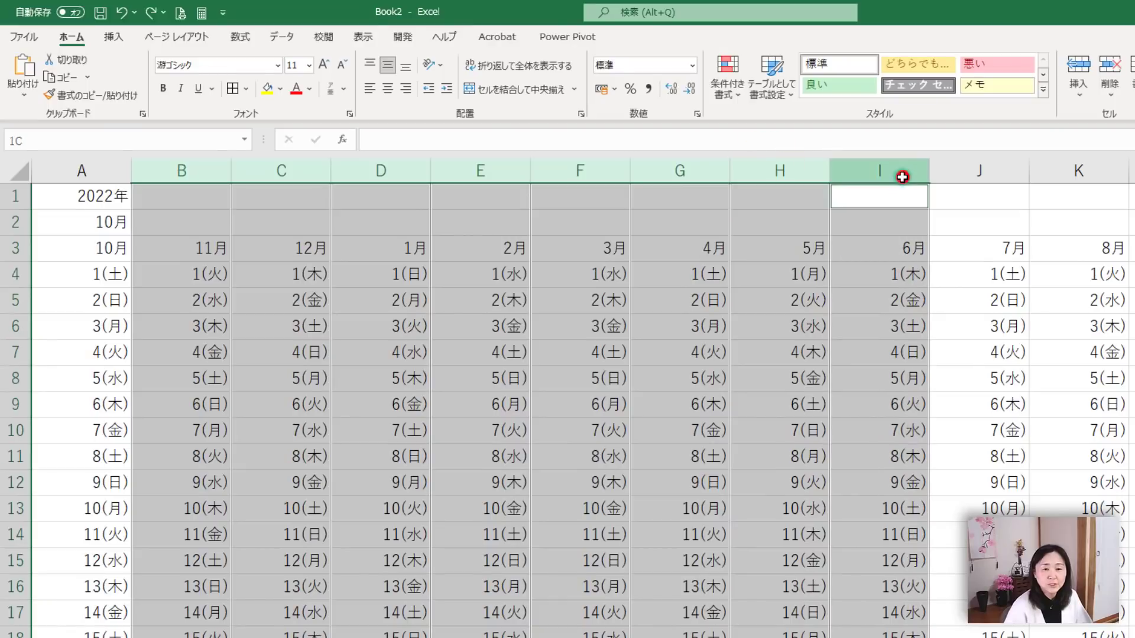
ctrl+click(999, 172)
ctrl+click(1034, 169)
ctrl+click(1131, 170)
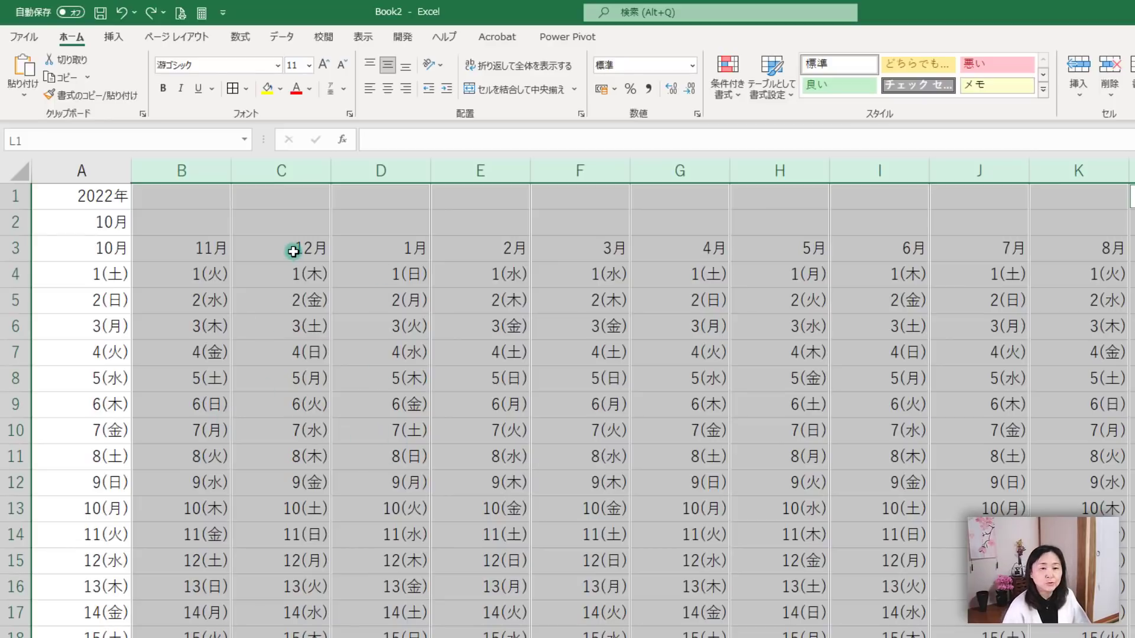
key(ctrl+plus)
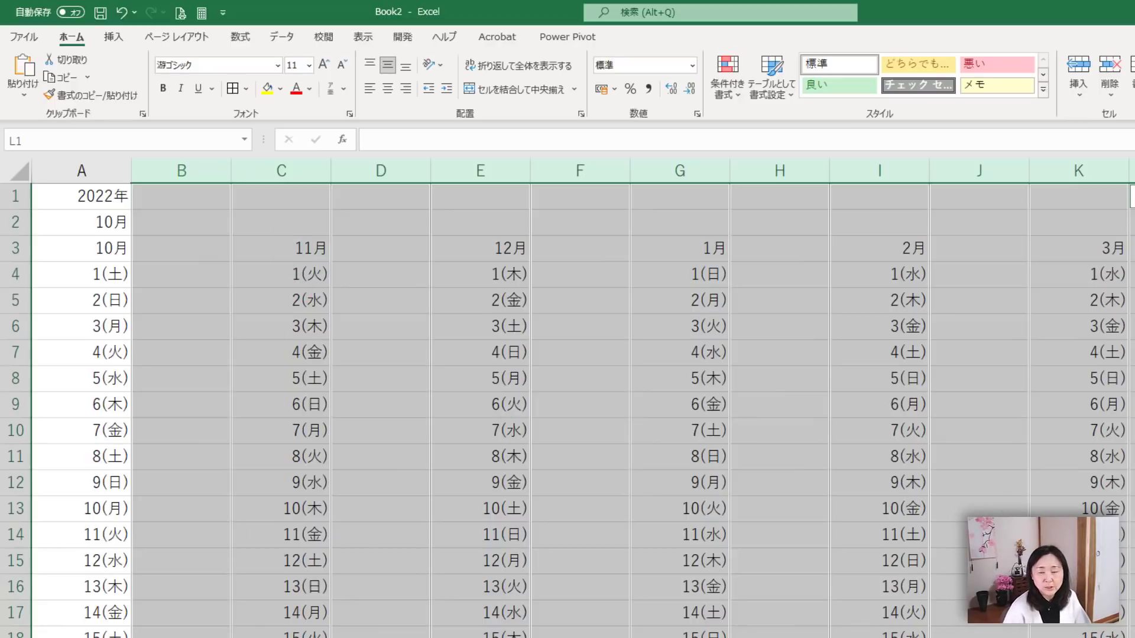
click(1132, 637)
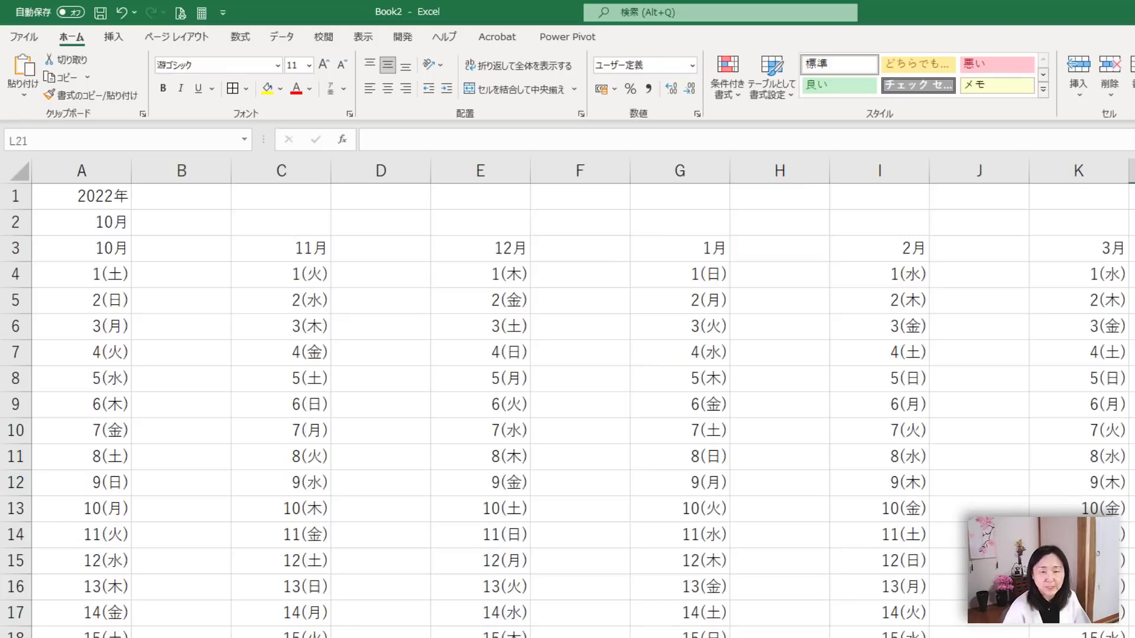
Narrow month columns A, C, E through W to a uniform width of 9.50
ctrl+scroll(567, 396, down, 1)
ctrl+scroll(568, 396, down, 1)
ctrl+scroll(567, 396, down, 1)
ctrl+scroll(568, 396, down, 1)
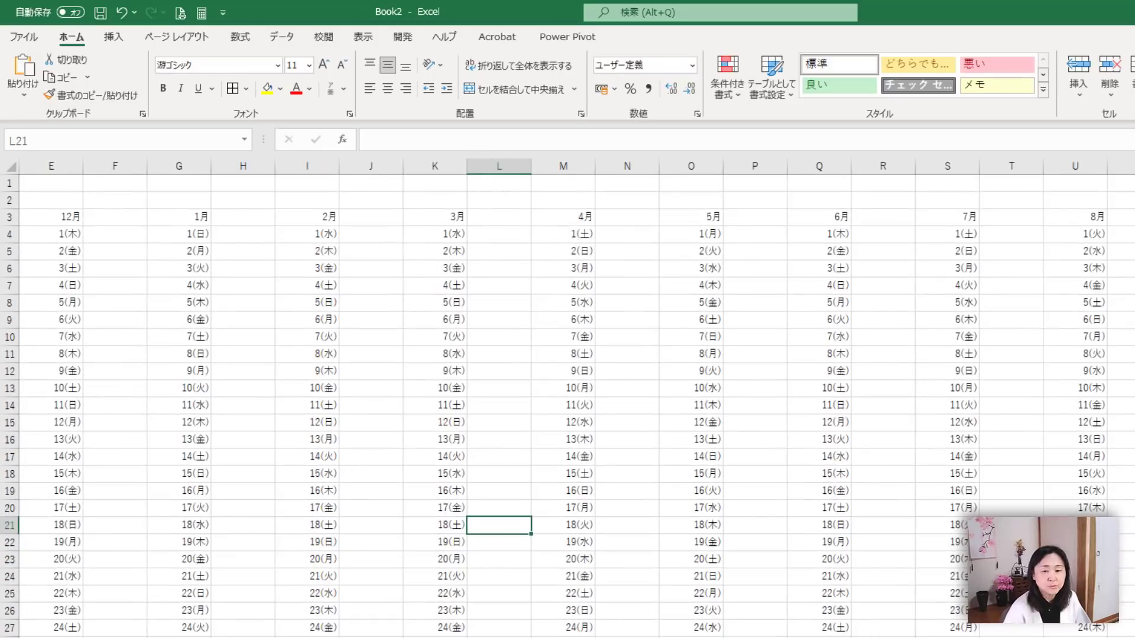
ctrl+scroll(568, 396, down, 1)
scroll(47, 171, left, 1)
click(42, 167)
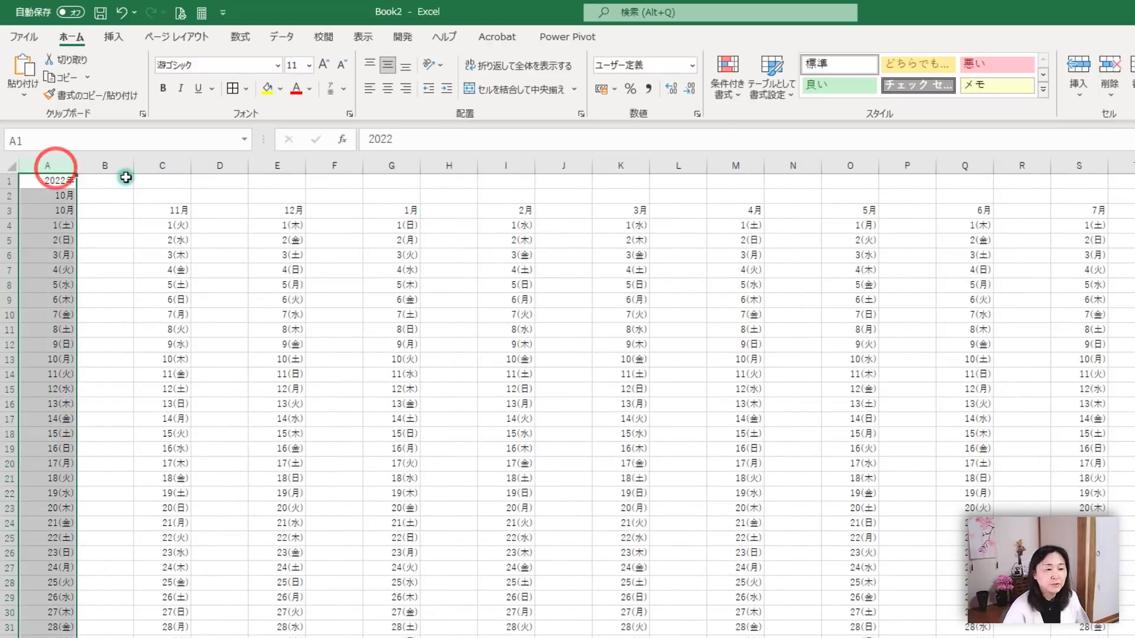
ctrl+click(151, 168)
ctrl+click(277, 166)
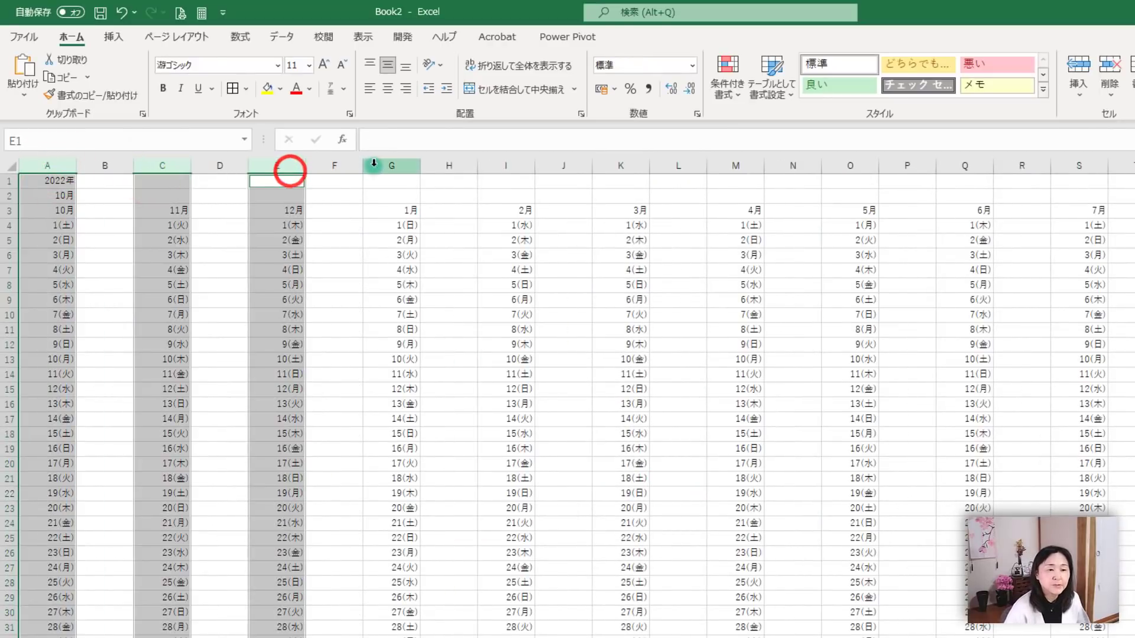
ctrl+click(392, 167)
ctrl+click(506, 167)
ctrl+click(621, 167)
ctrl+click(736, 167)
ctrl+click(833, 168)
ctrl+click(964, 168)
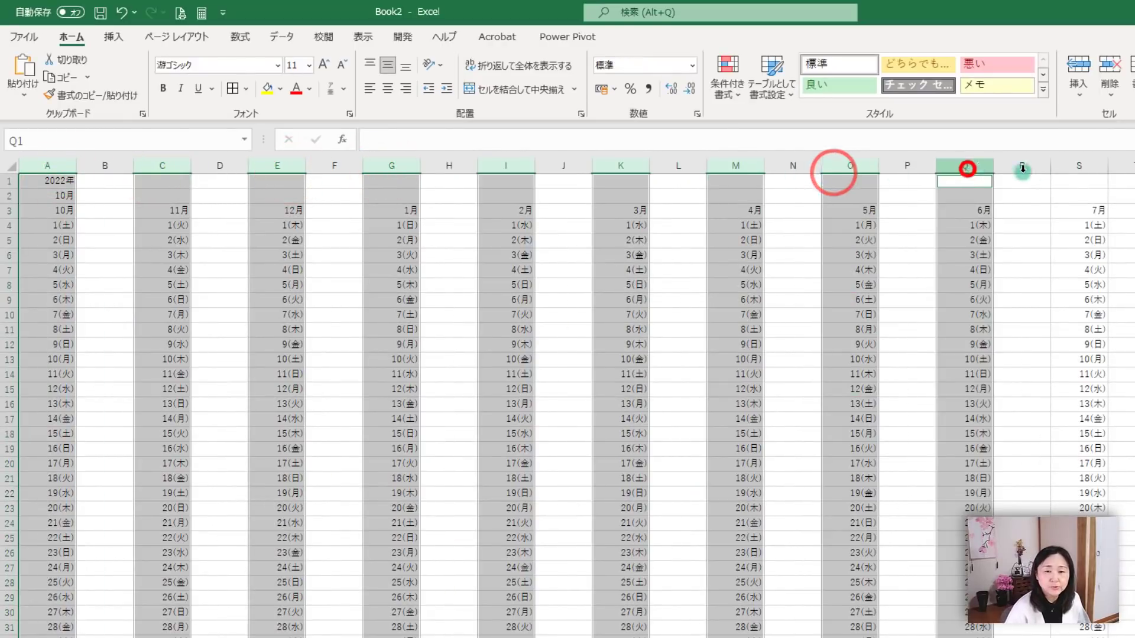
ctrl+click(1064, 169)
ctrl+click(1134, 167)
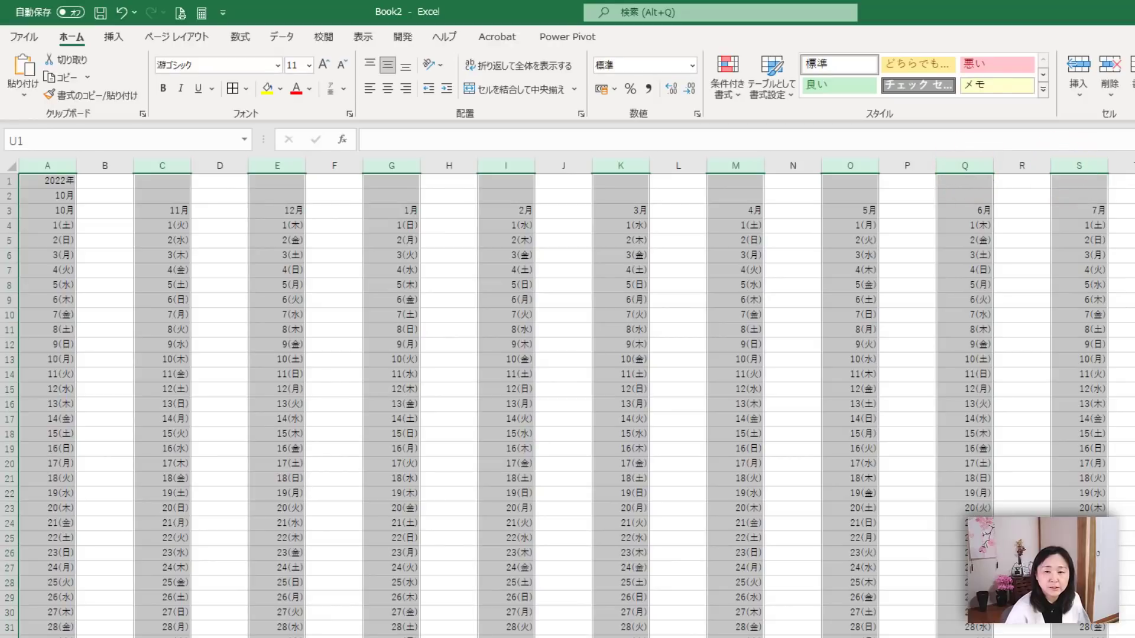
ctrl+click(1134, 167)
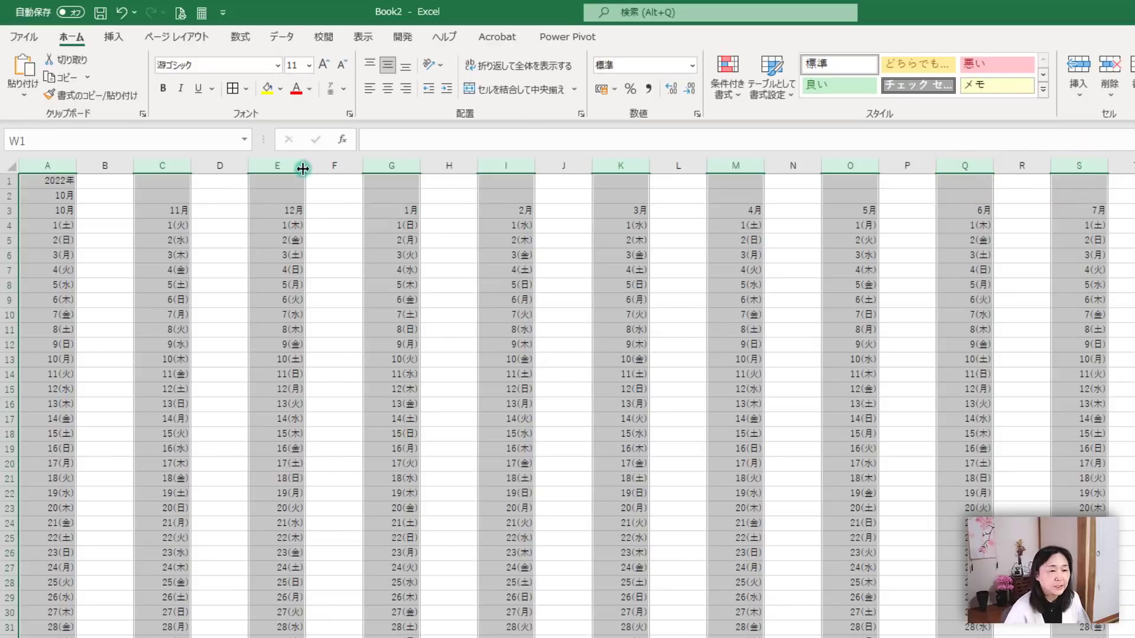
drag(305, 166, 286, 167)
Give the grid from A3 to column W dotted dark gray inside borders and a thin solid outline
drag(37, 209, 1077, 628)
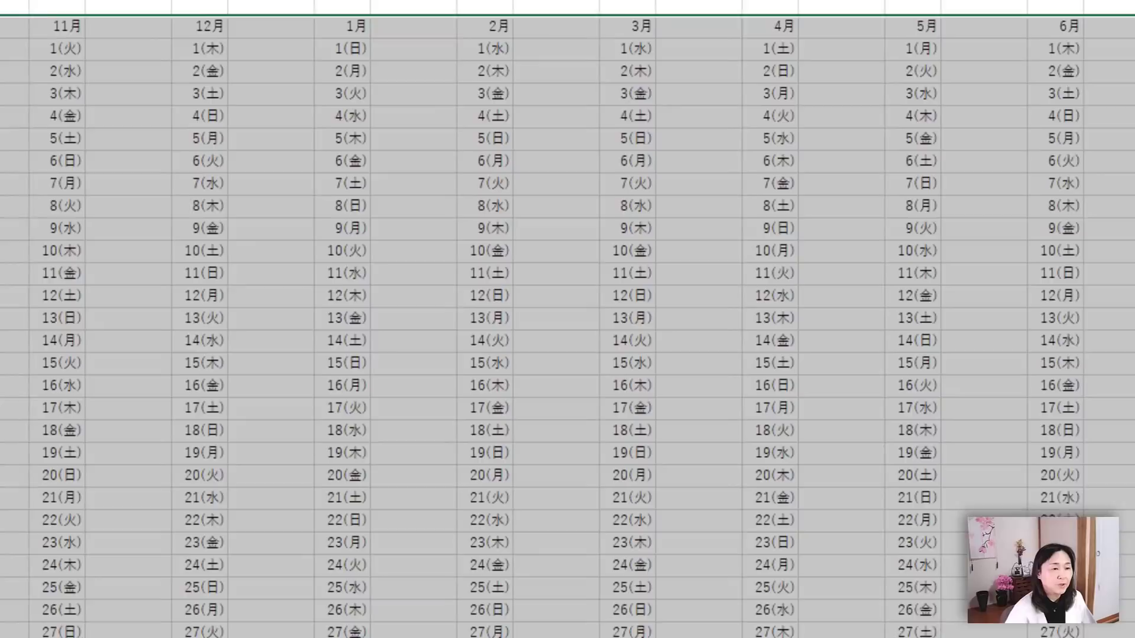
click(243, 50)
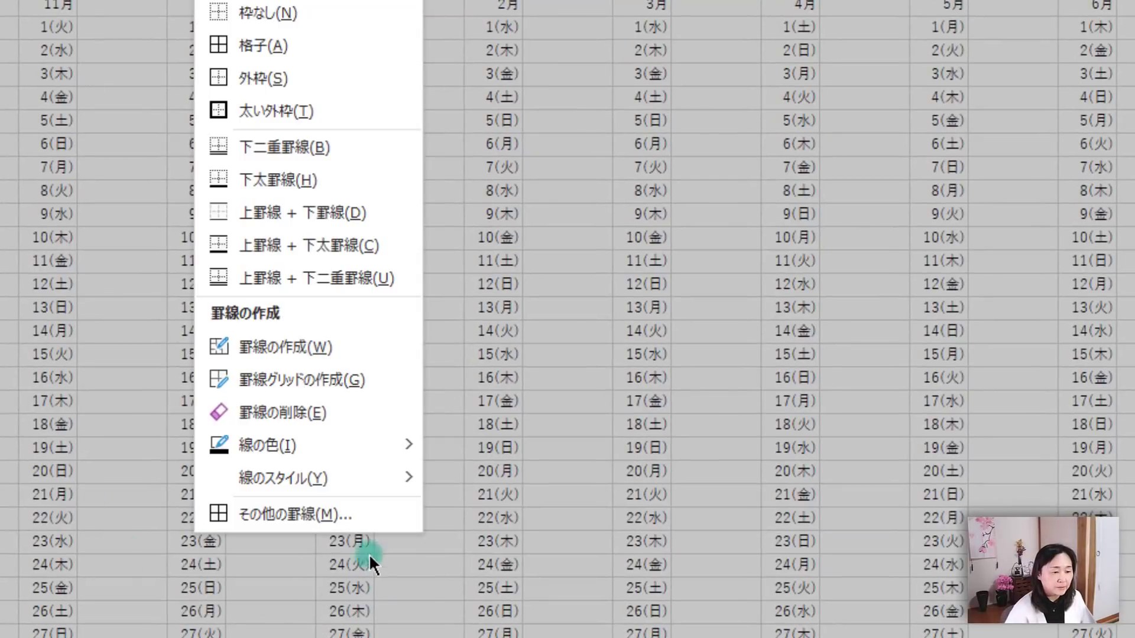
click(370, 508)
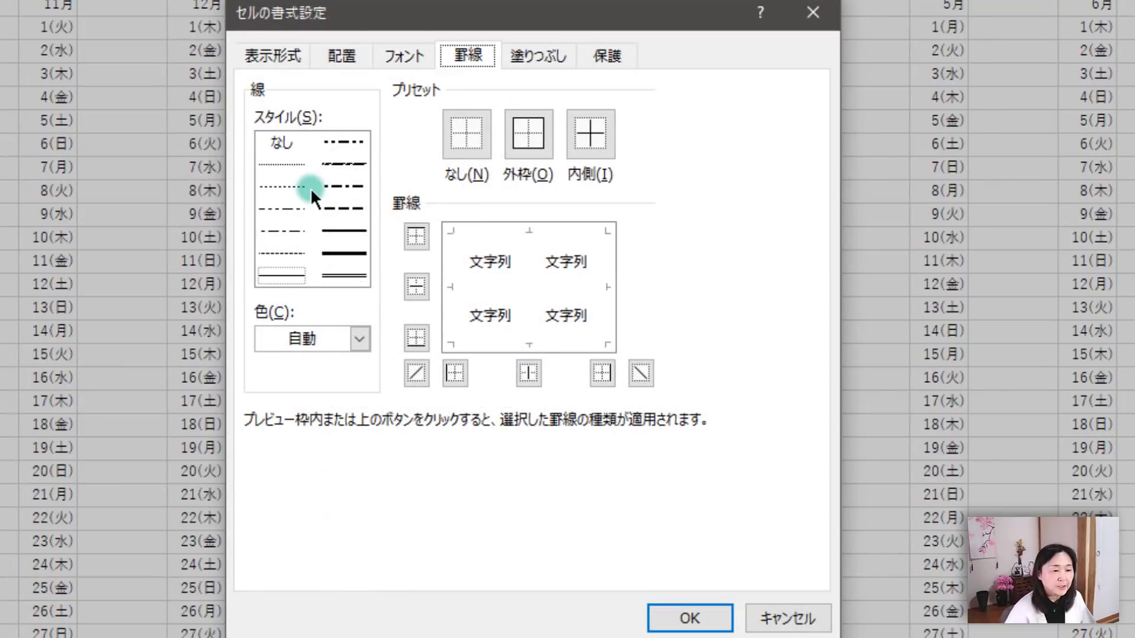
click(282, 153)
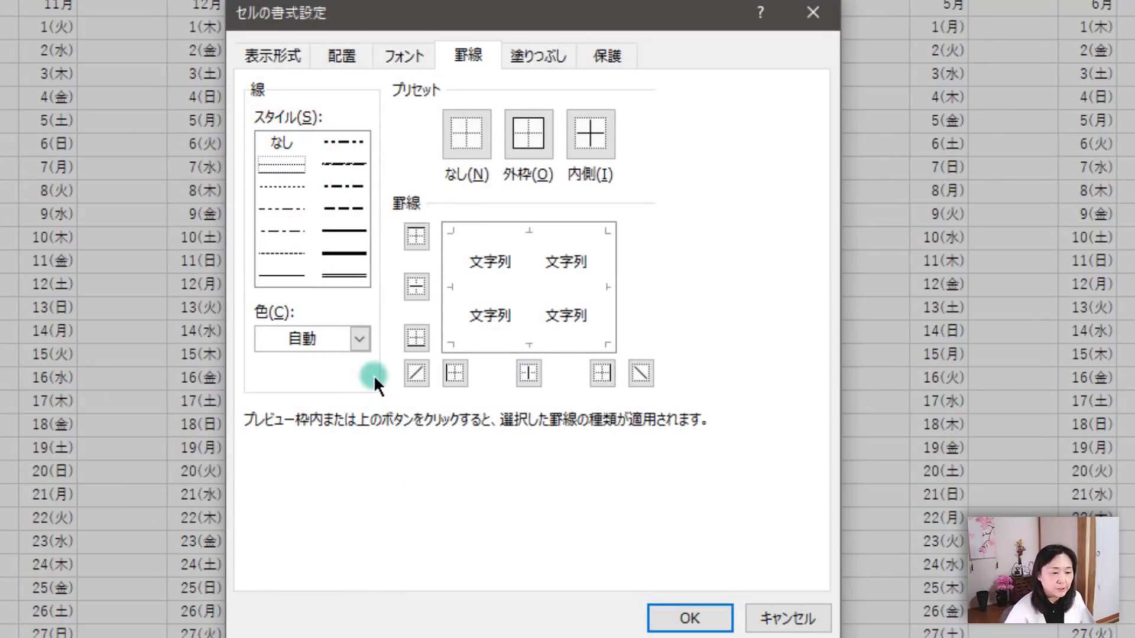
click(358, 339)
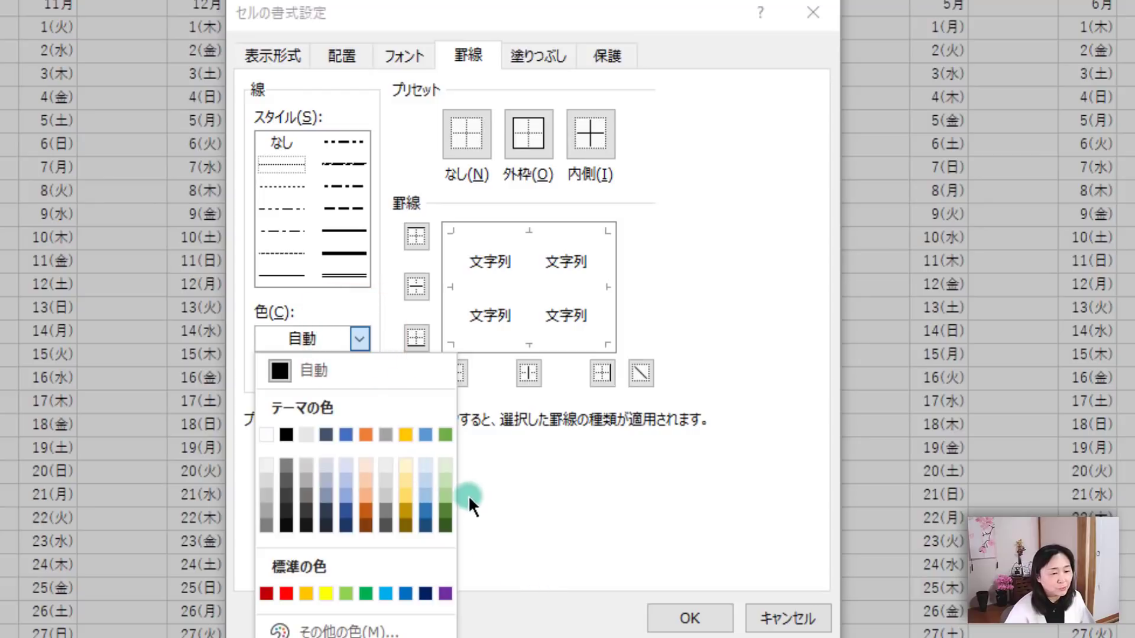
click(261, 523)
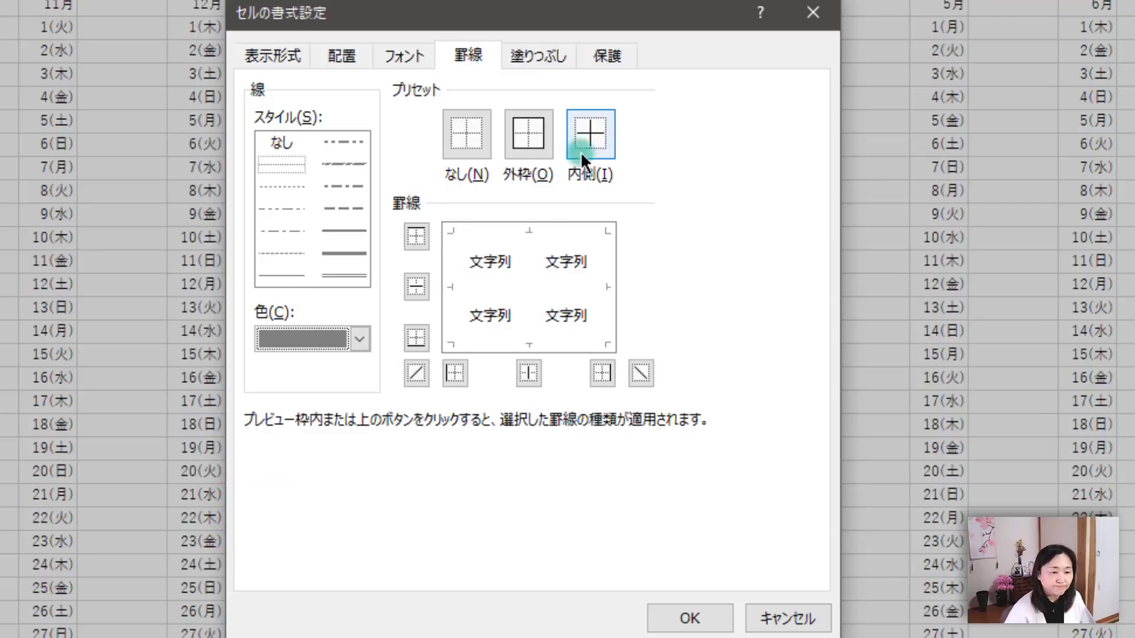
click(594, 130)
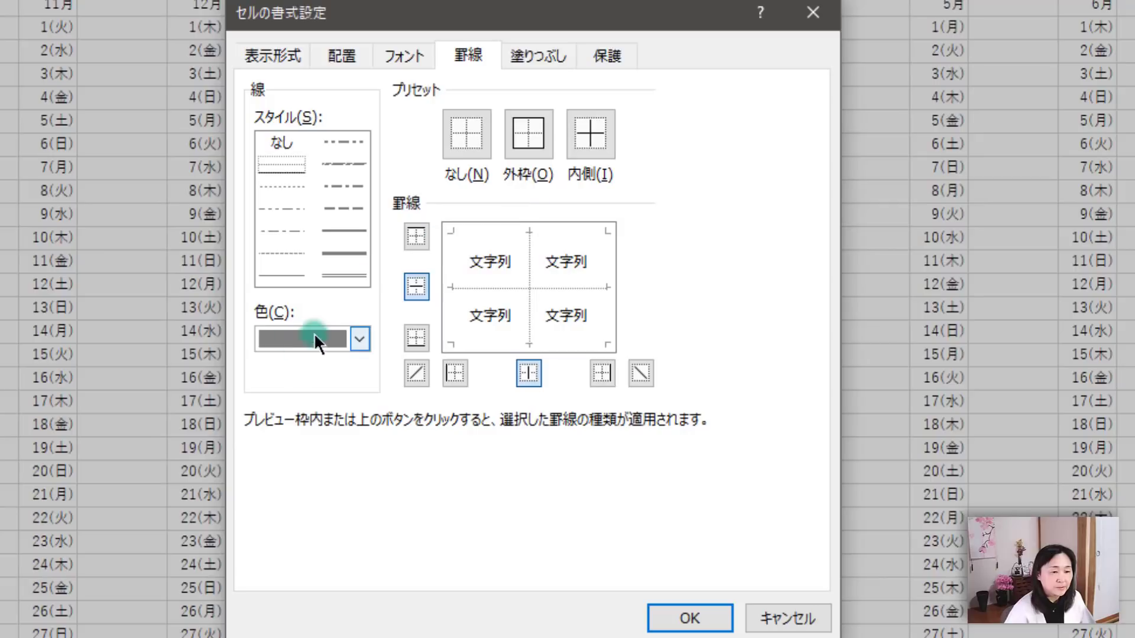
click(292, 276)
click(522, 132)
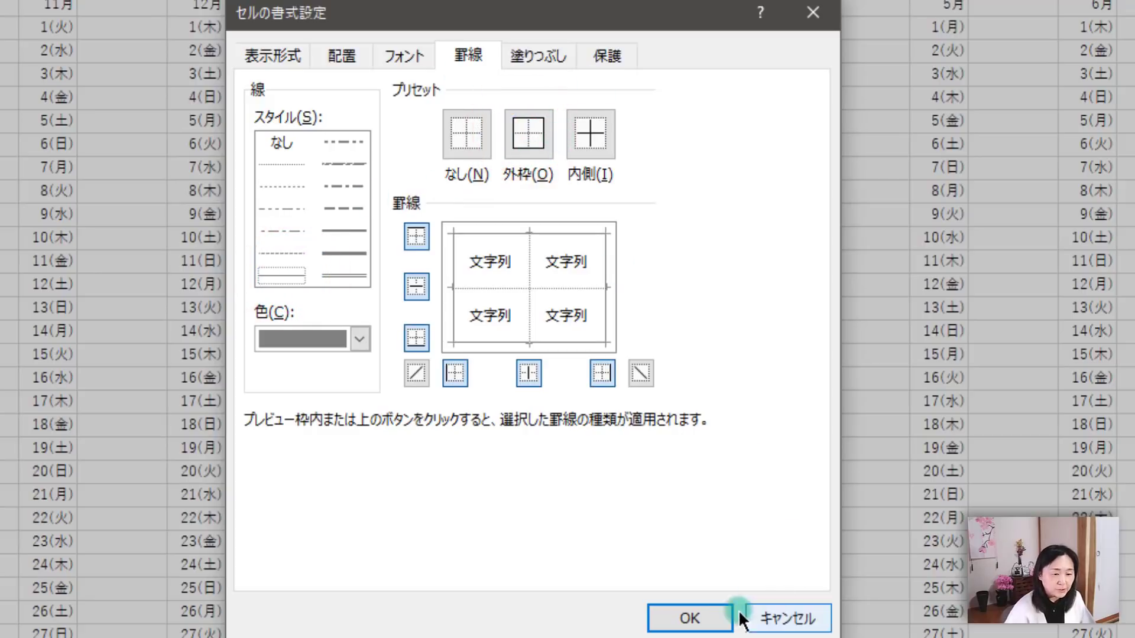
click(713, 617)
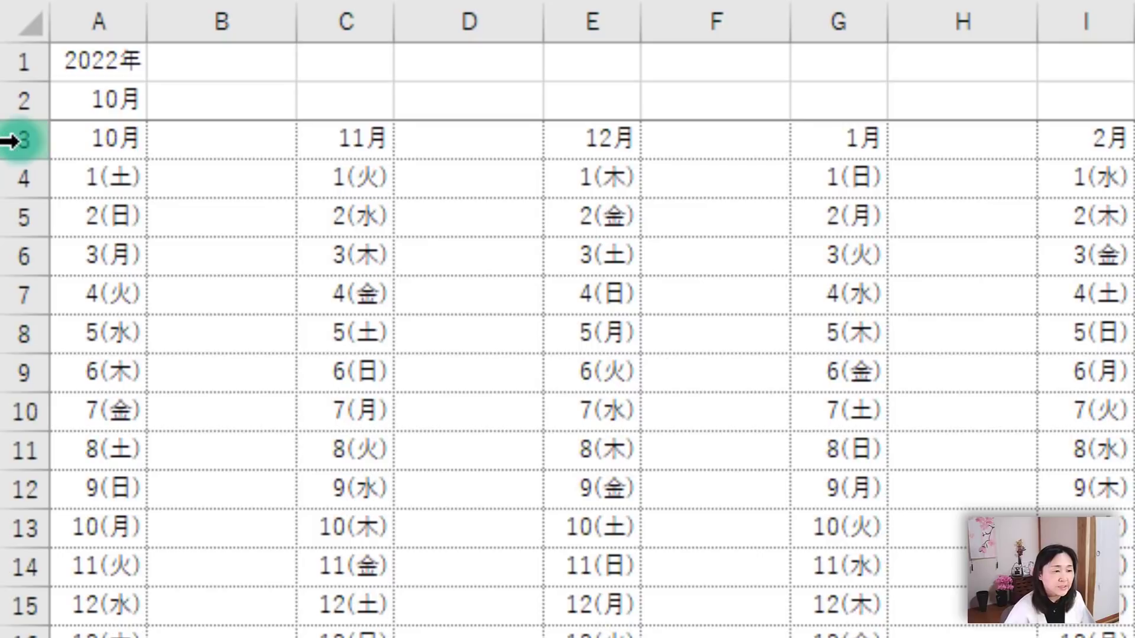
Centre the month labels in row 3
click(13, 138)
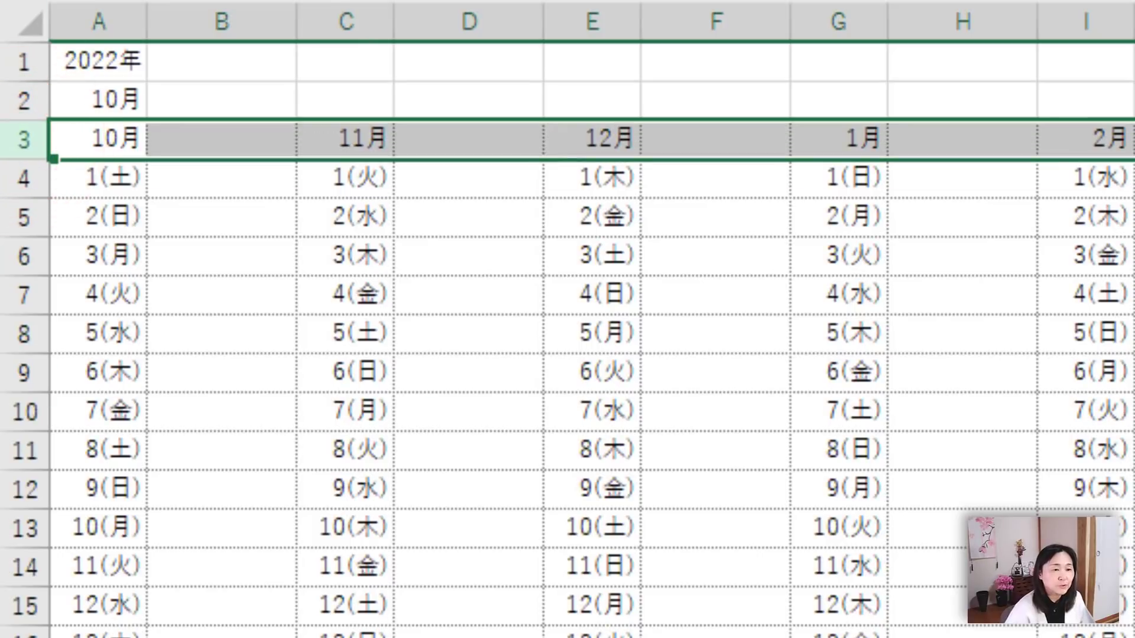
key(alt+h)
key(a)
key(c)
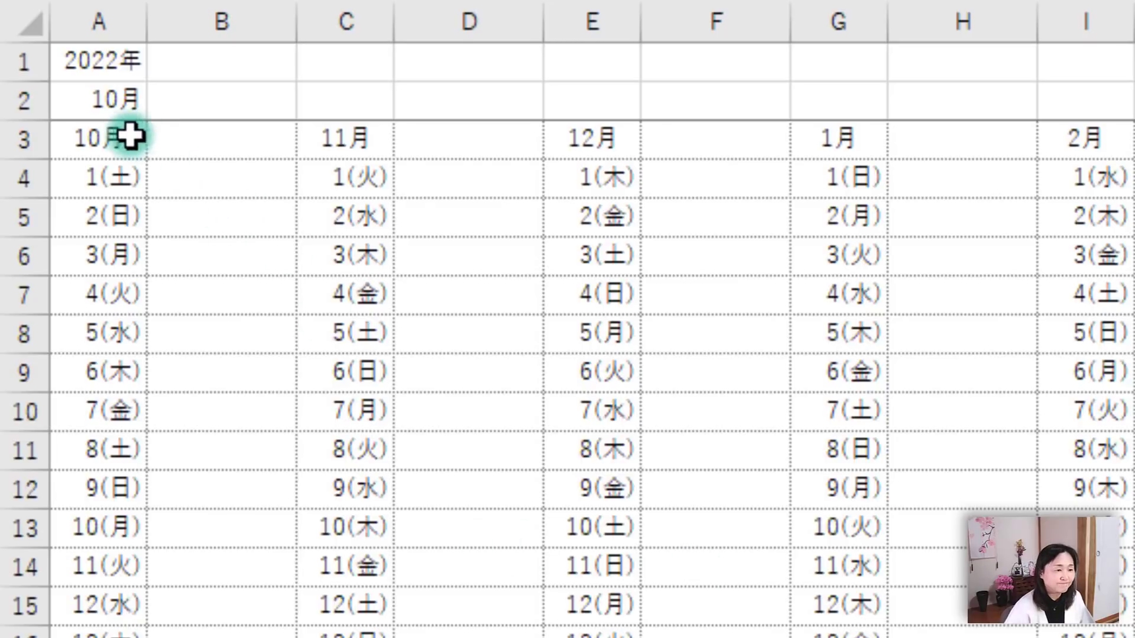
Fill the month header row 3 with light green
mouse_move(130, 134)
mouse_down()
mouse_move(1134, 218)
mouse_move(1134, 139)
mouse_up()
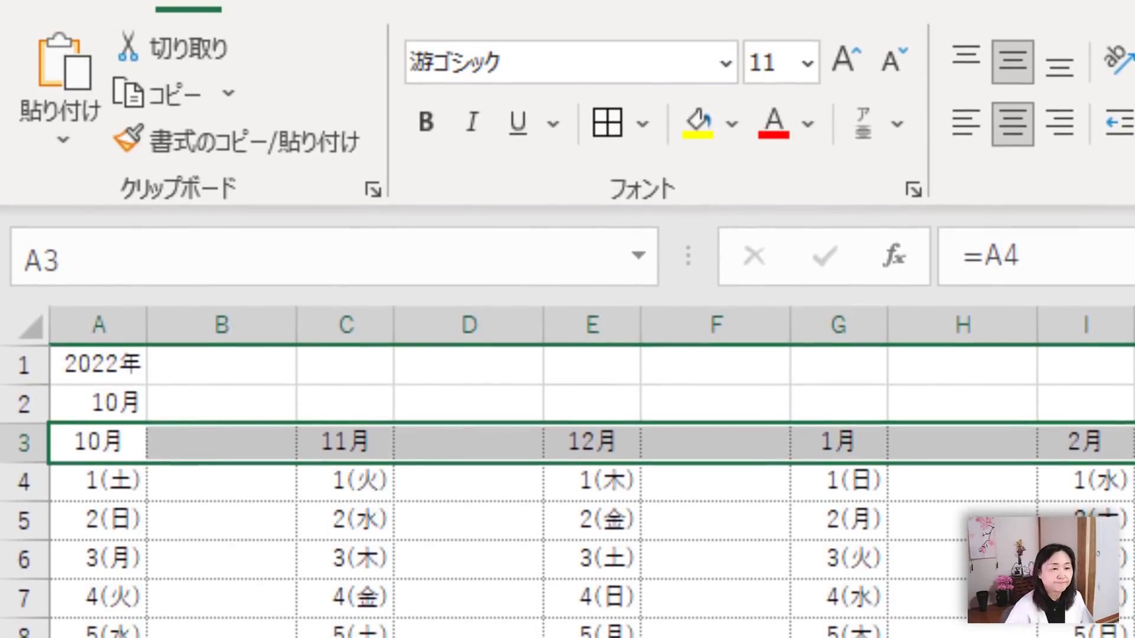
click(731, 124)
click(986, 272)
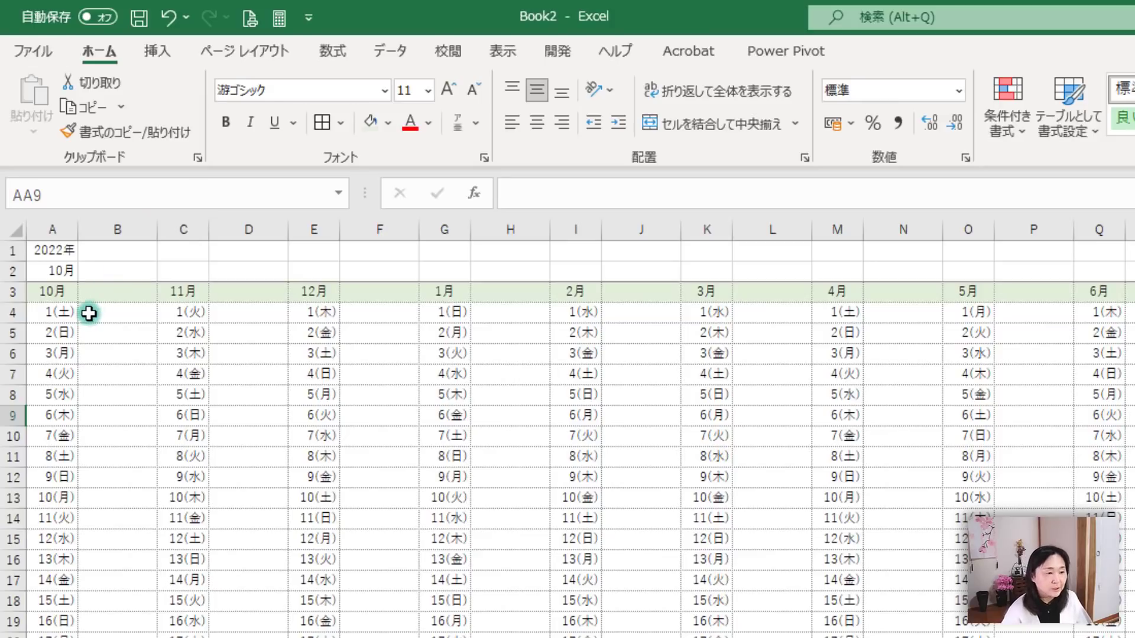
Start a new conditional formatting rule for the date cells from A4, using 'Use a formula to determine which cells to format'
click(56, 310)
drag(95, 324, 1129, 635)
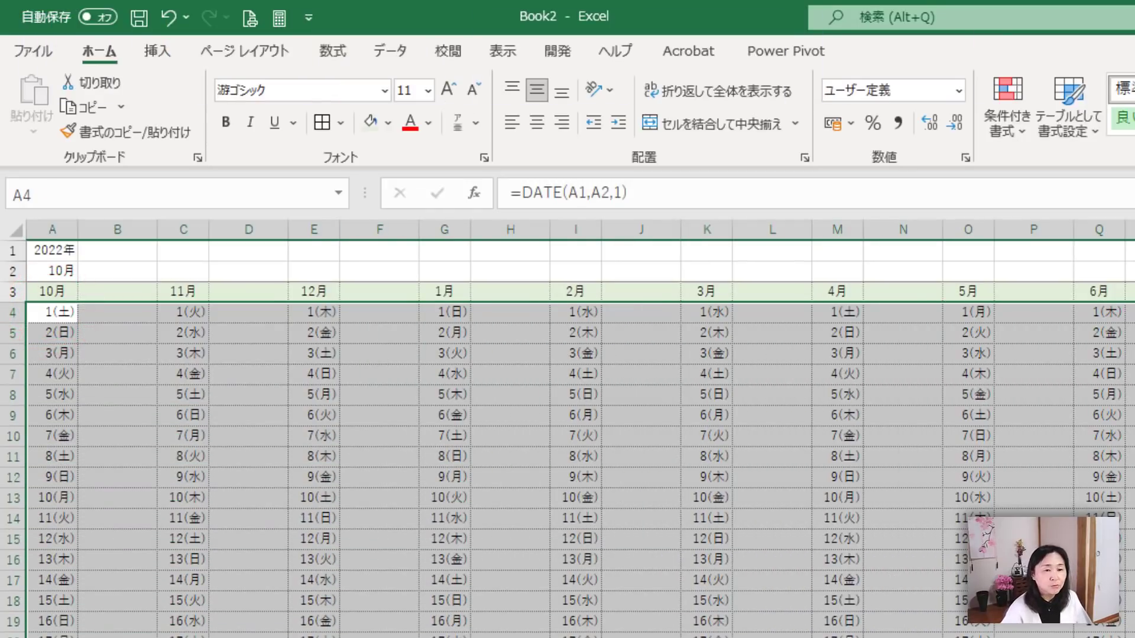
click(1007, 113)
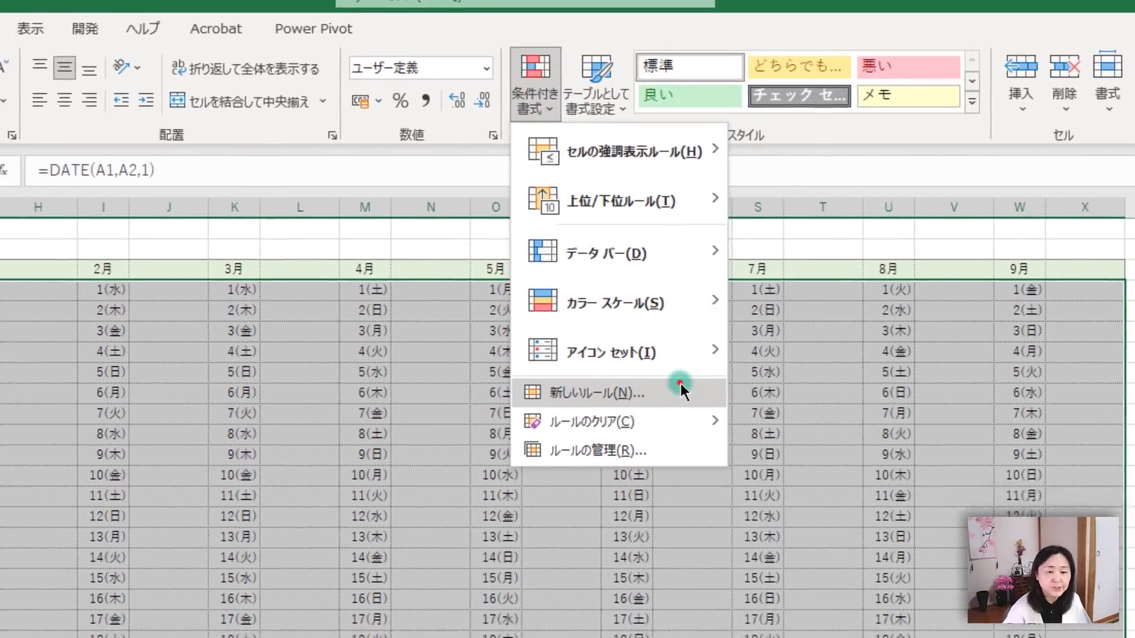
click(646, 408)
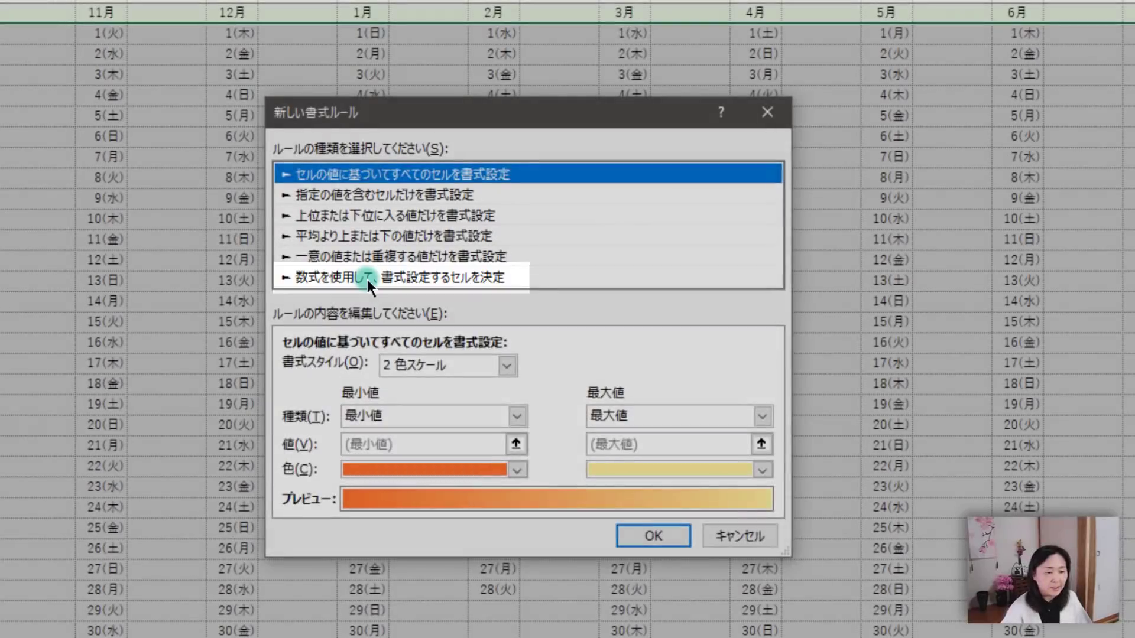
click(367, 279)
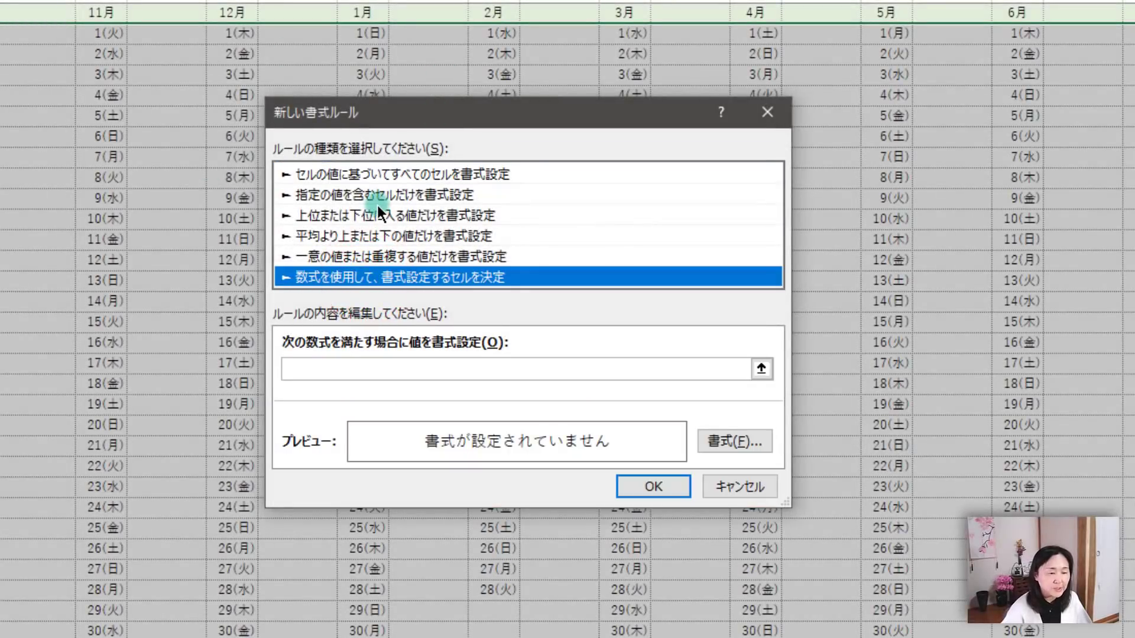
click(392, 369)
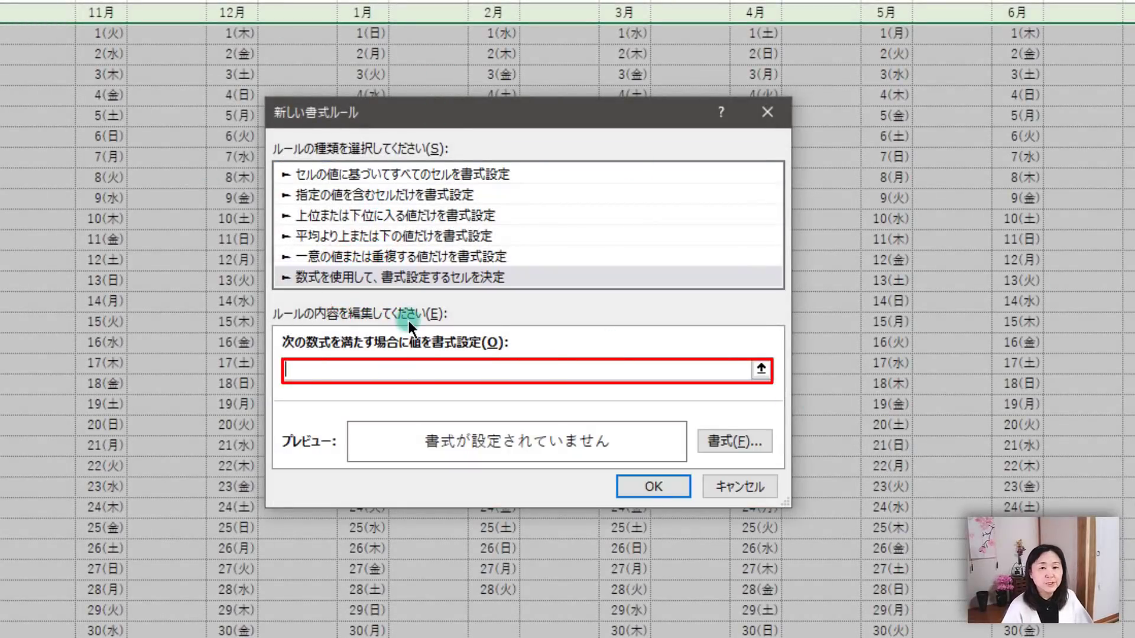
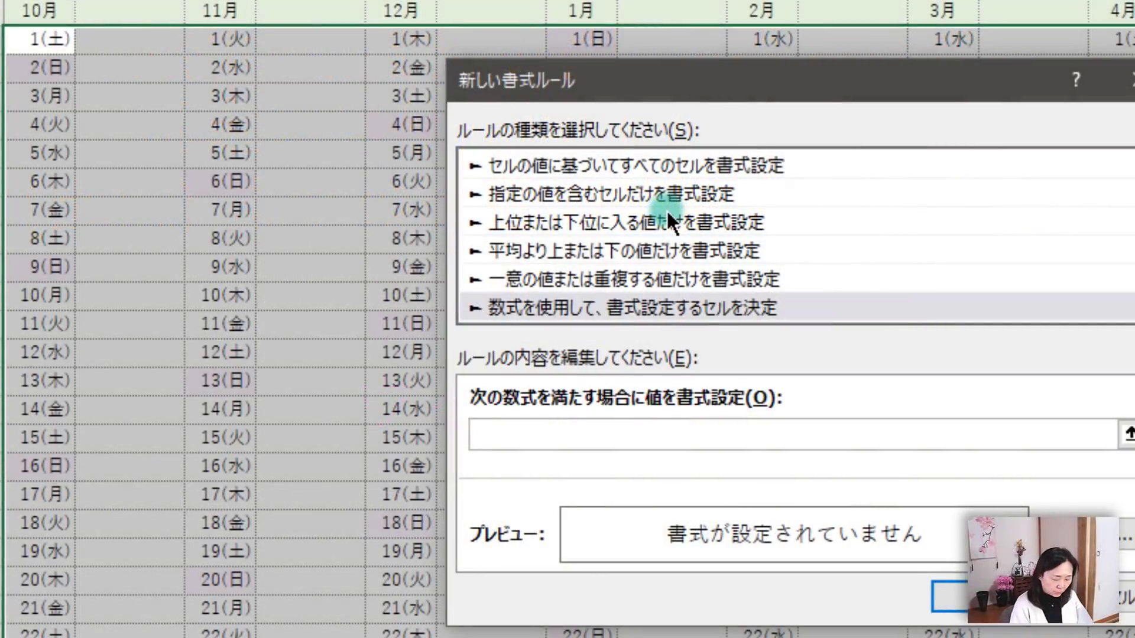
Enter the Sunday rule formula =WEEKDAY(A4)=1 with a relative A4 reference and a pale pink fill
text(=W)
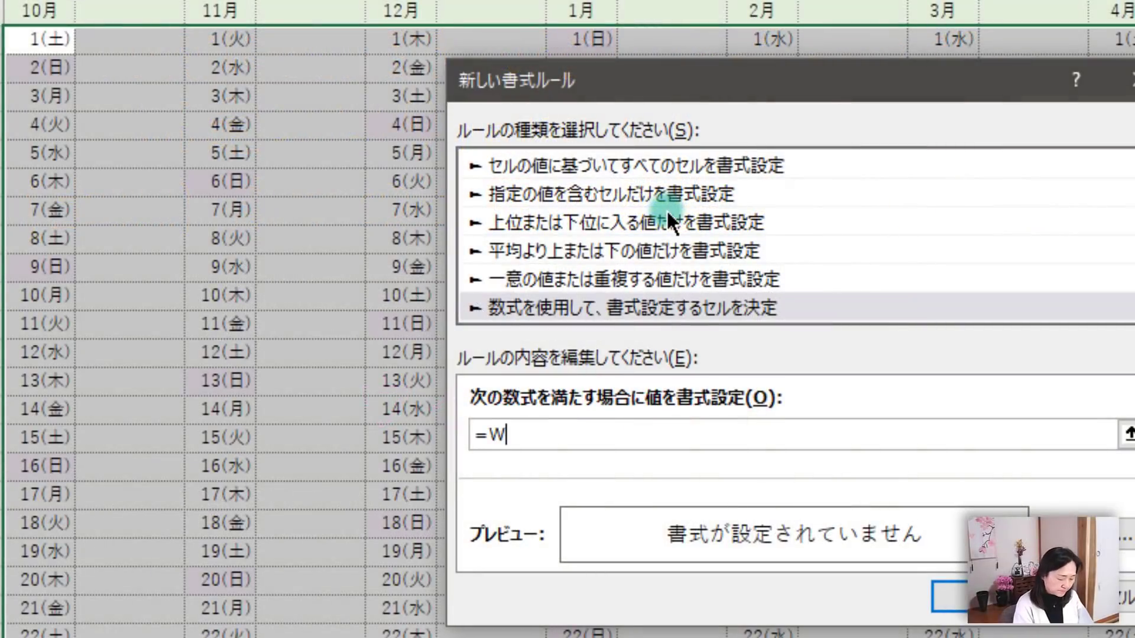
text(EEKDAY)
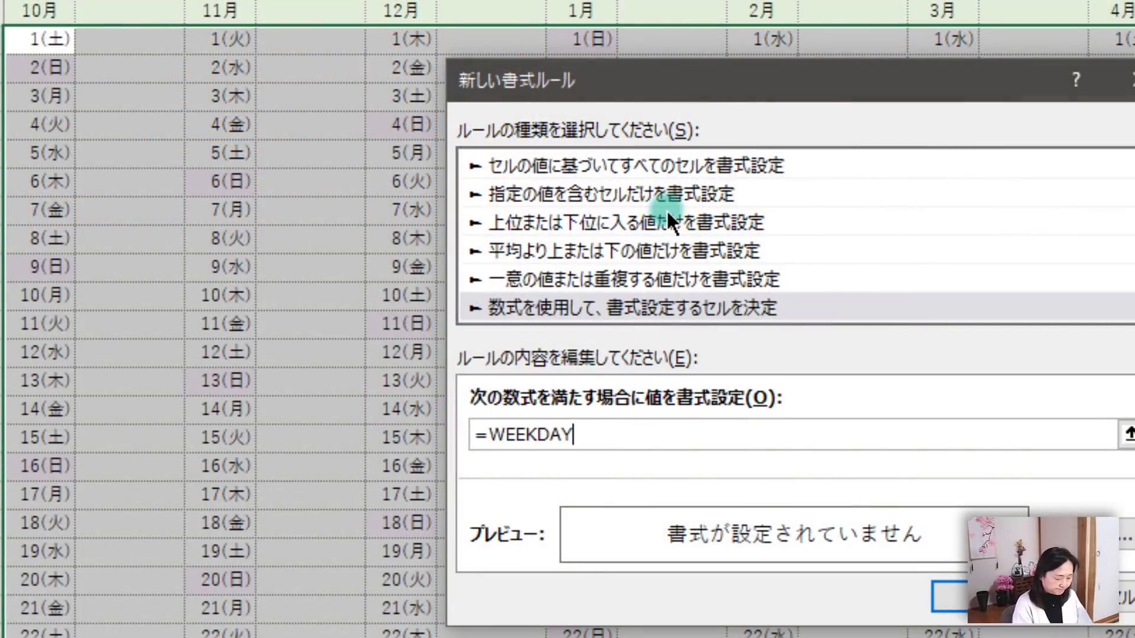
text(()
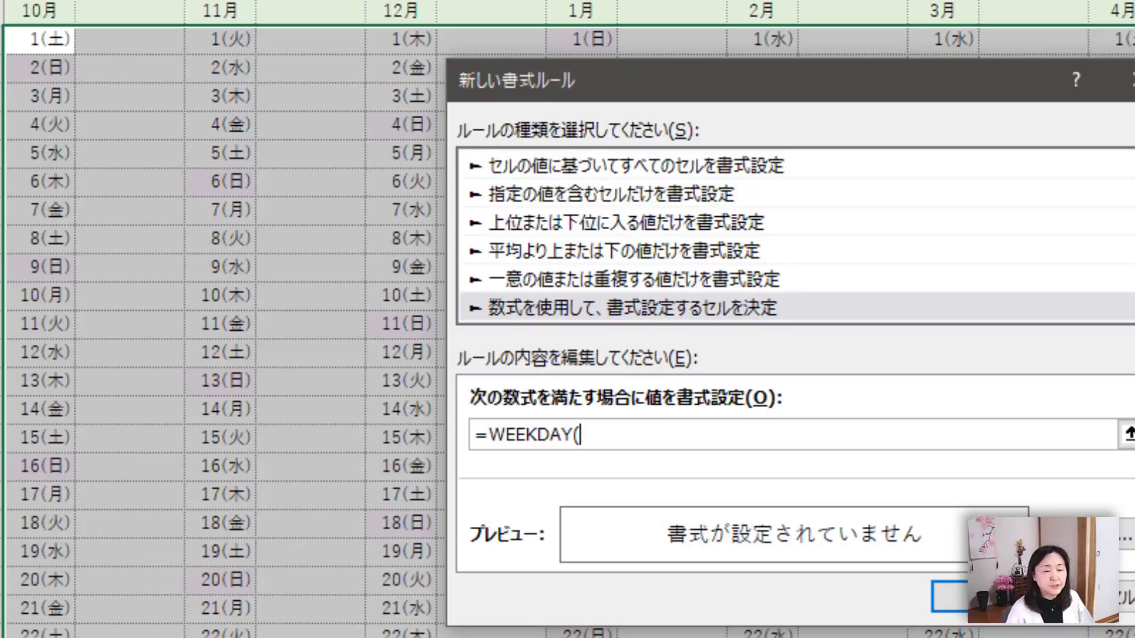
click(41, 41)
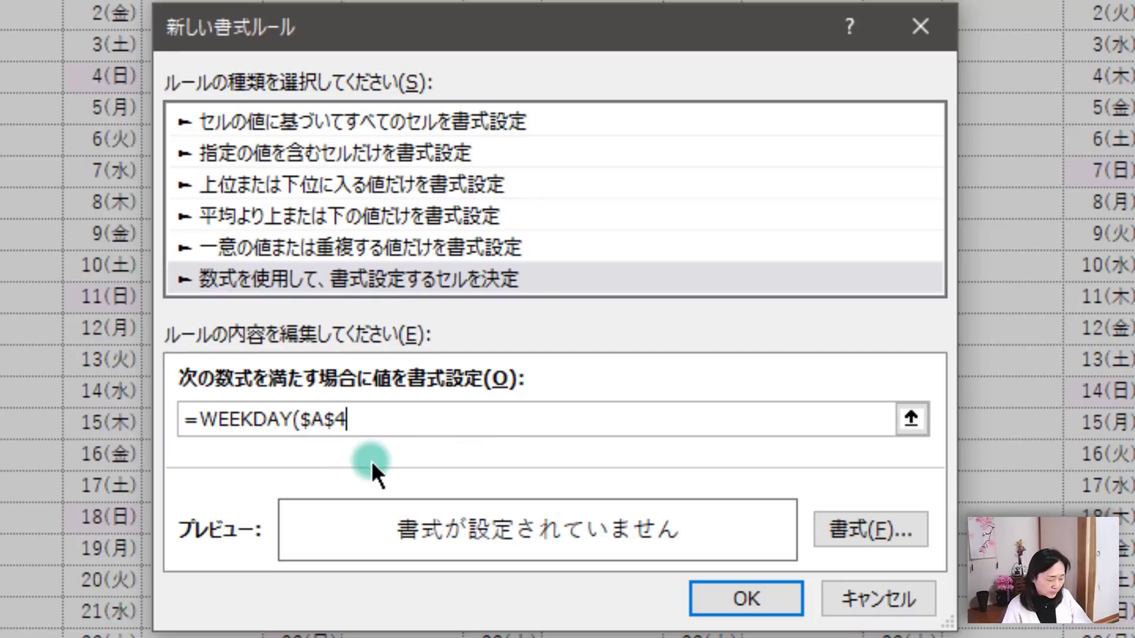
key(F4)
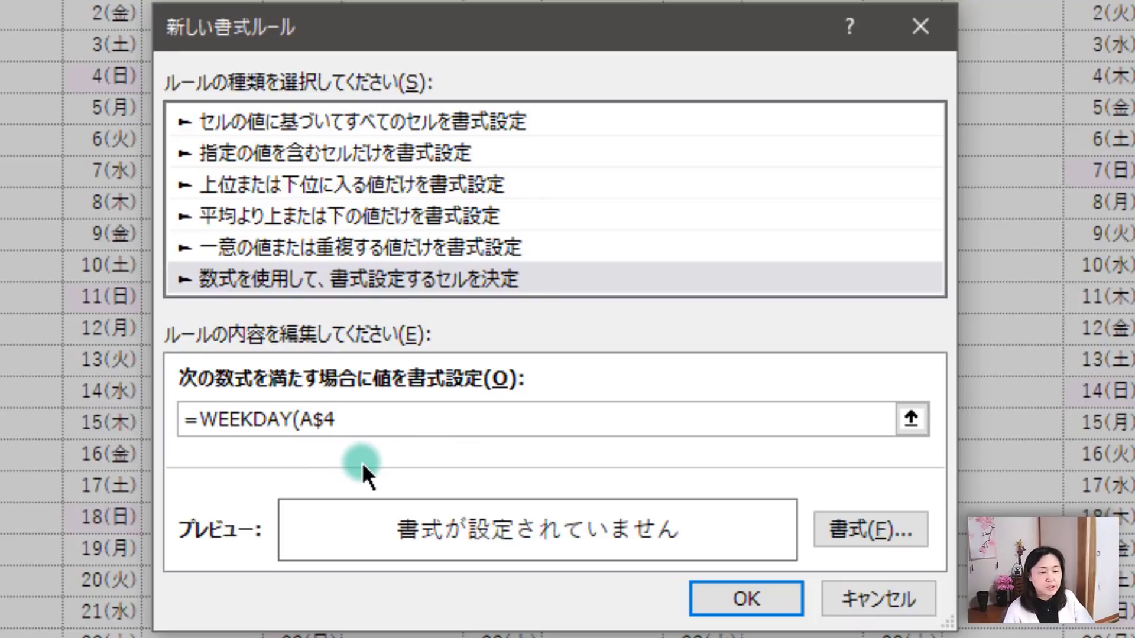
key(F4)
key(F4)
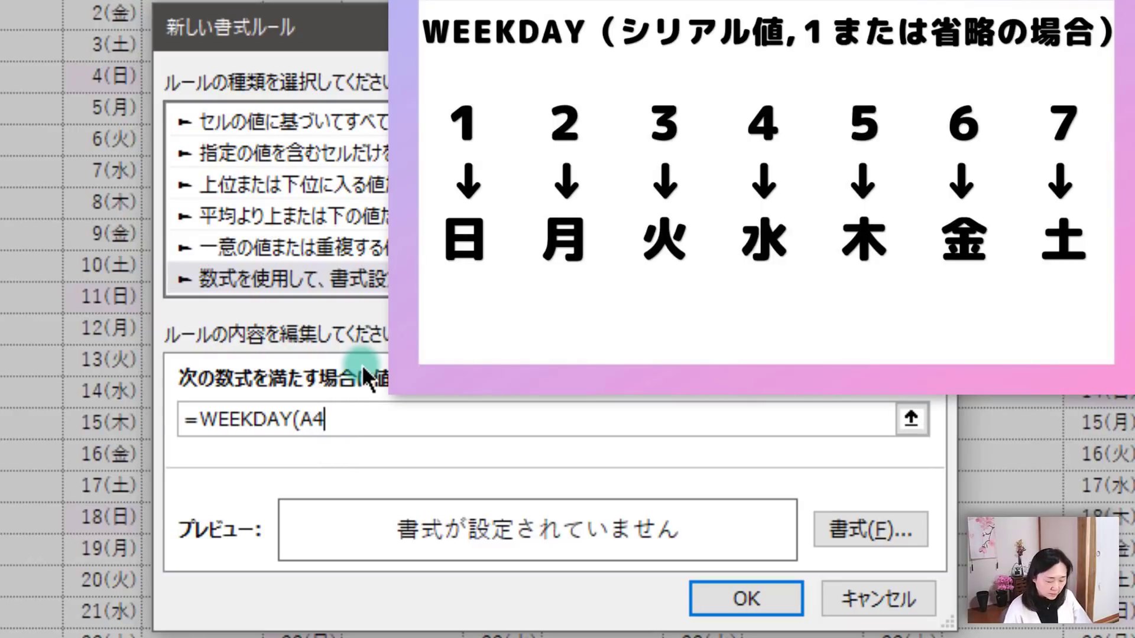
text())
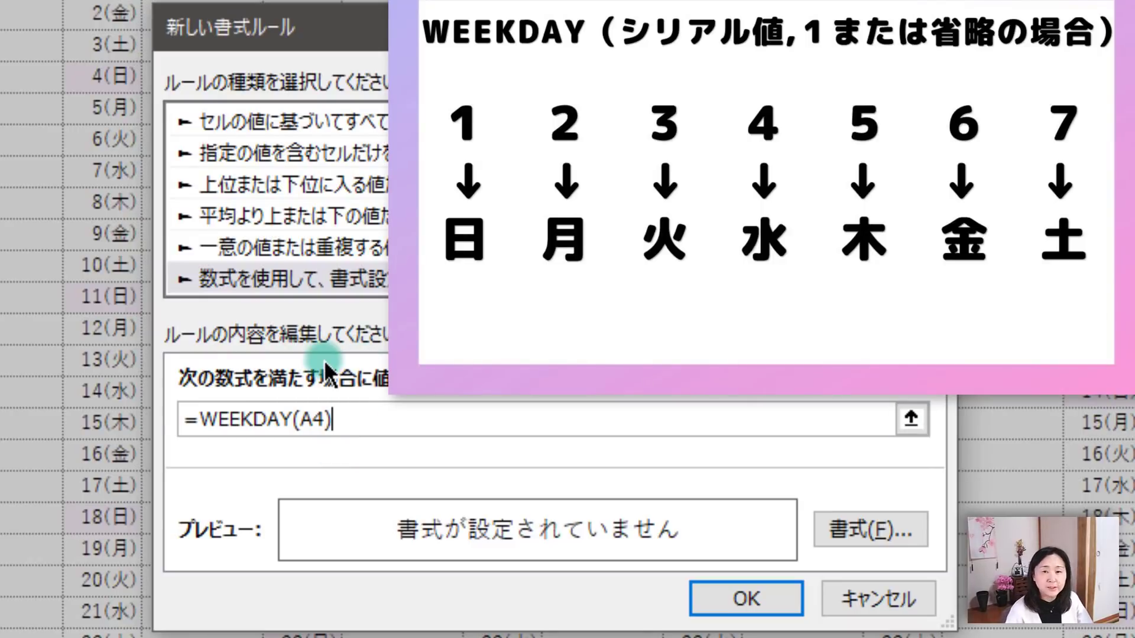
text(=)
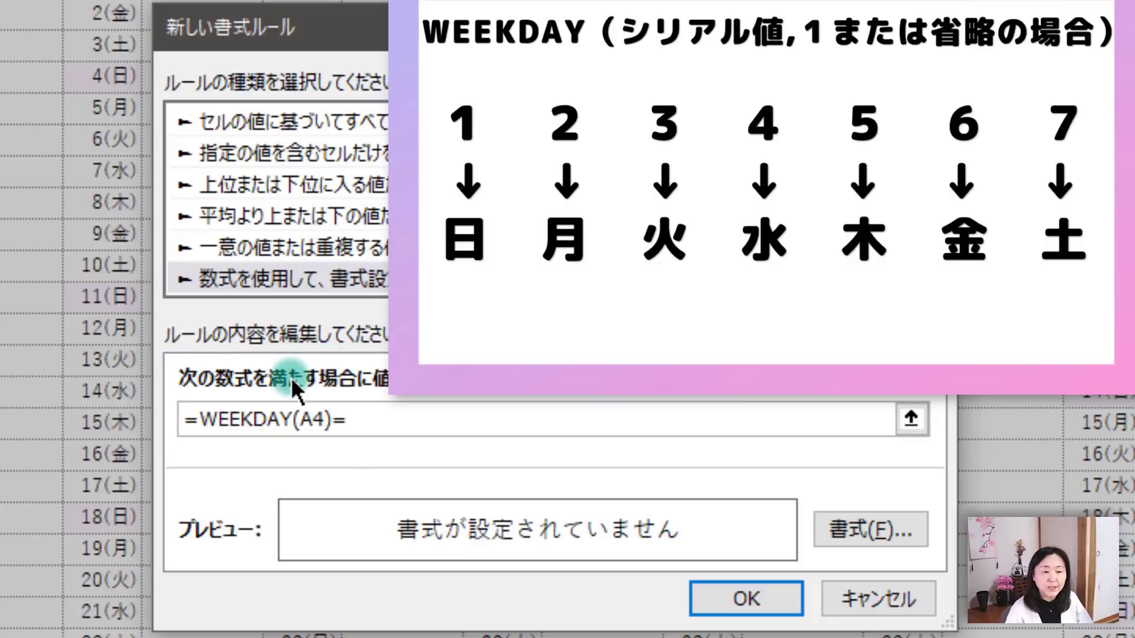
text(1)
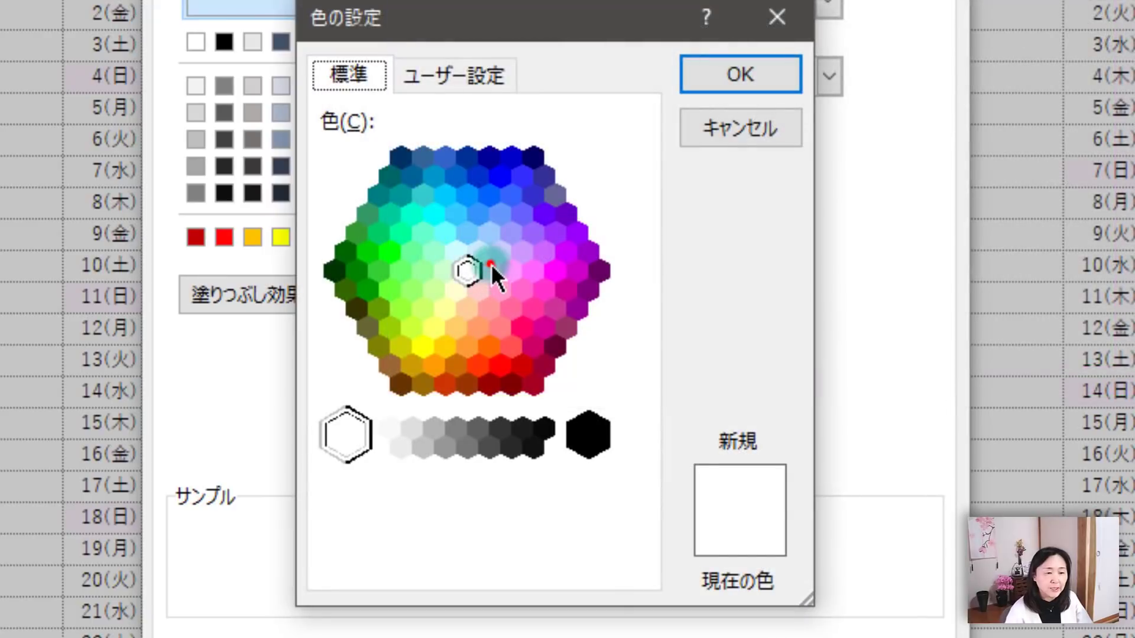
double_click(493, 267)
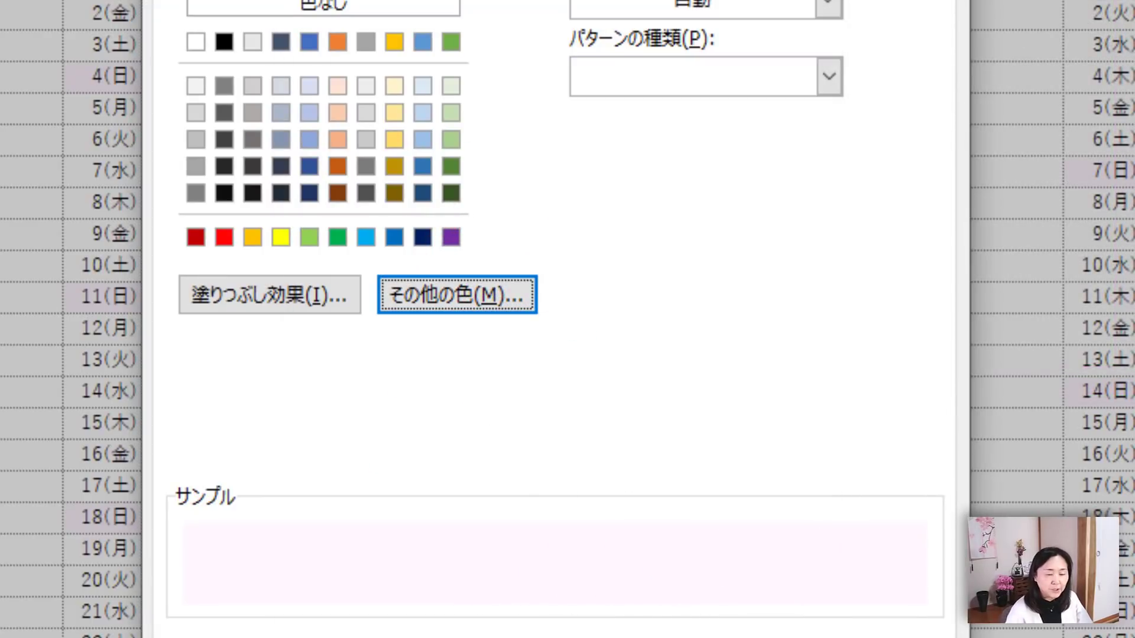
key(Return)
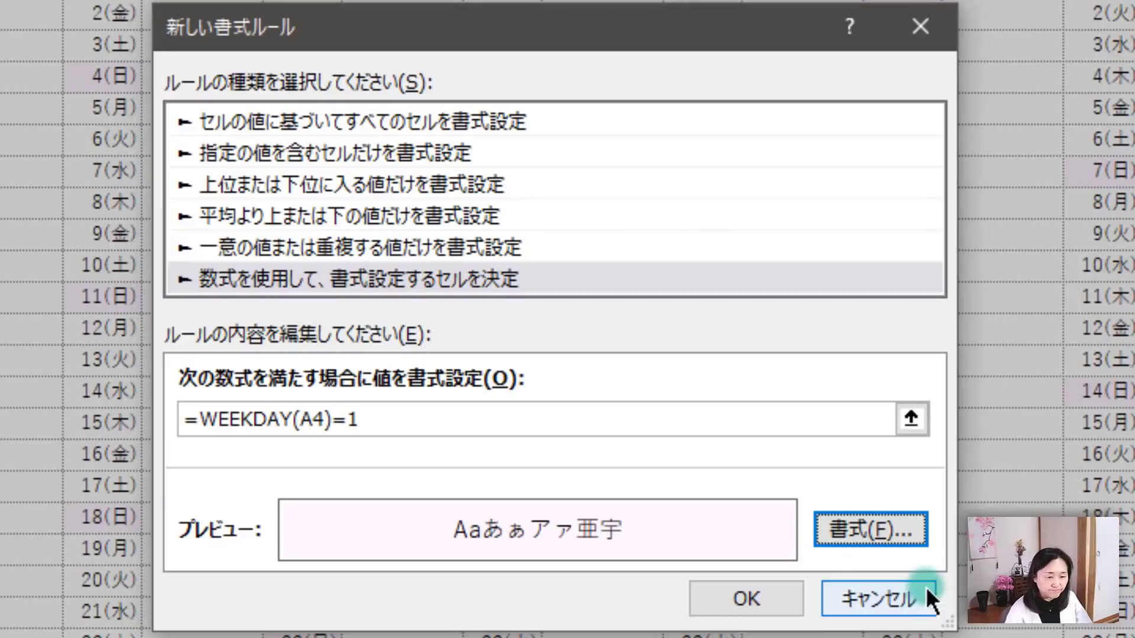
Confirm the pink Sunday rule so it applies to =$A$4:$X$34
click(760, 592)
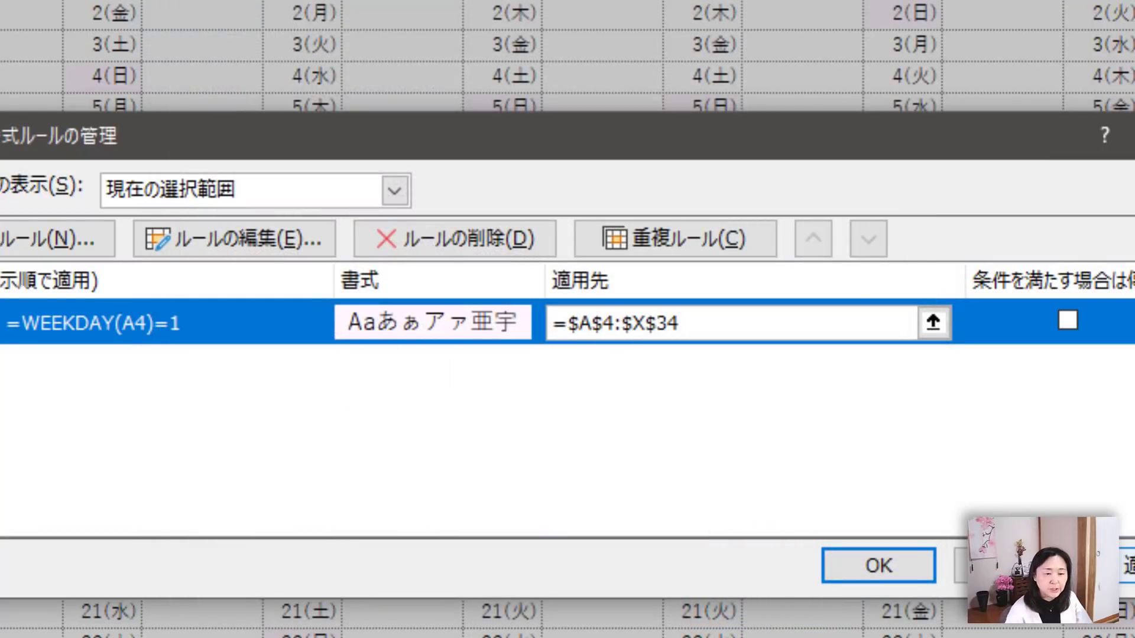
click(908, 563)
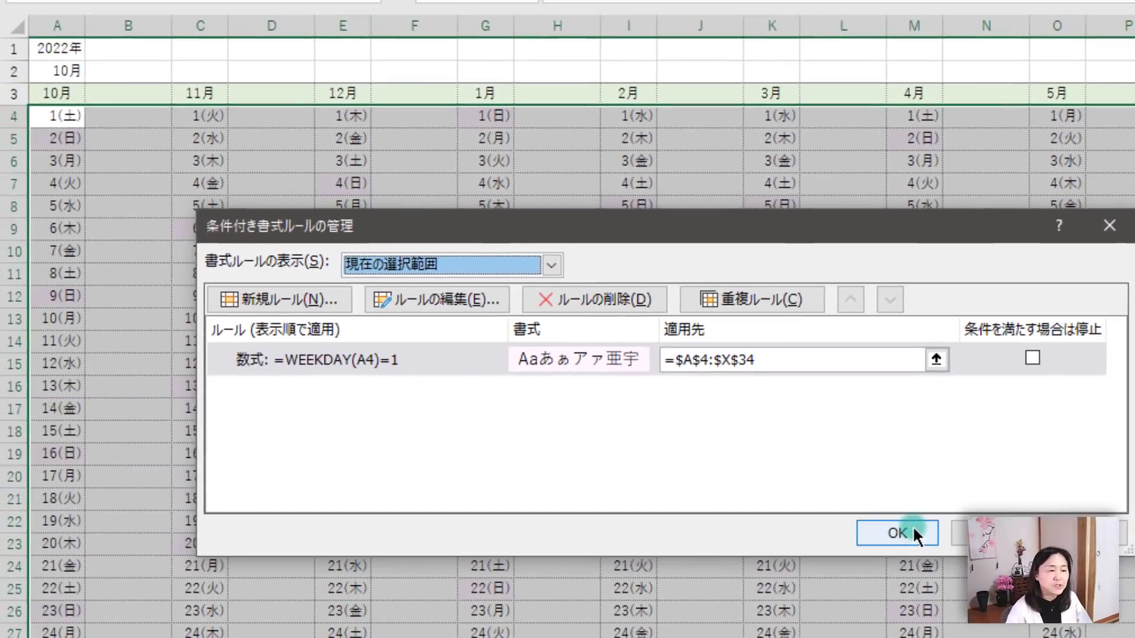
click(913, 526)
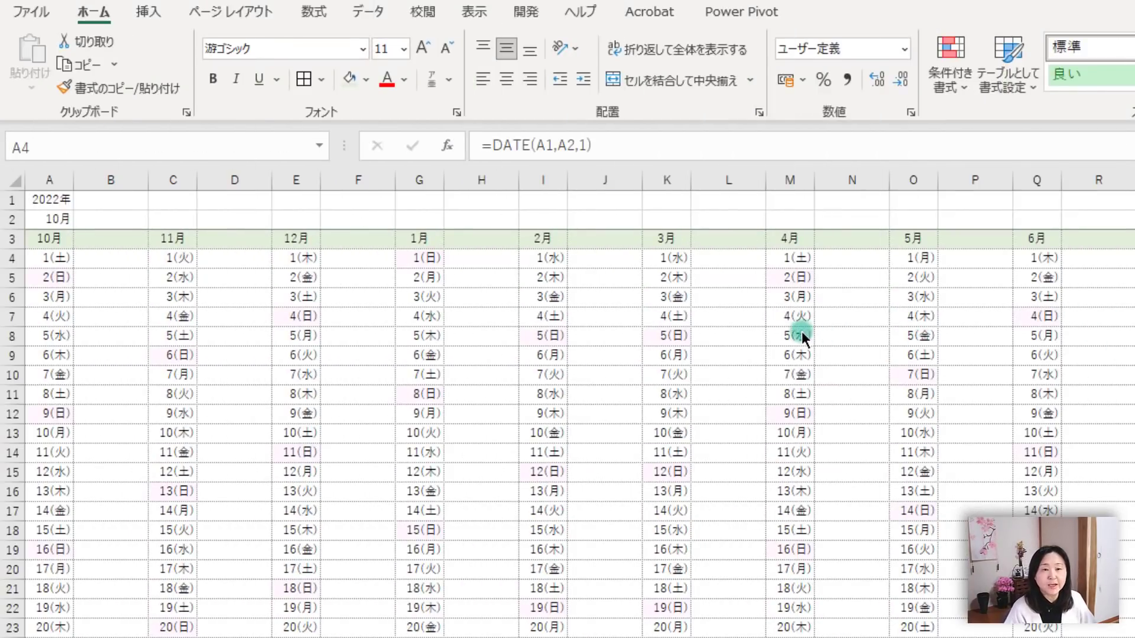
Select the calendar range and start a new rule with formula =WEEKDAY(A4)=7
key(ctrl+shift+End)
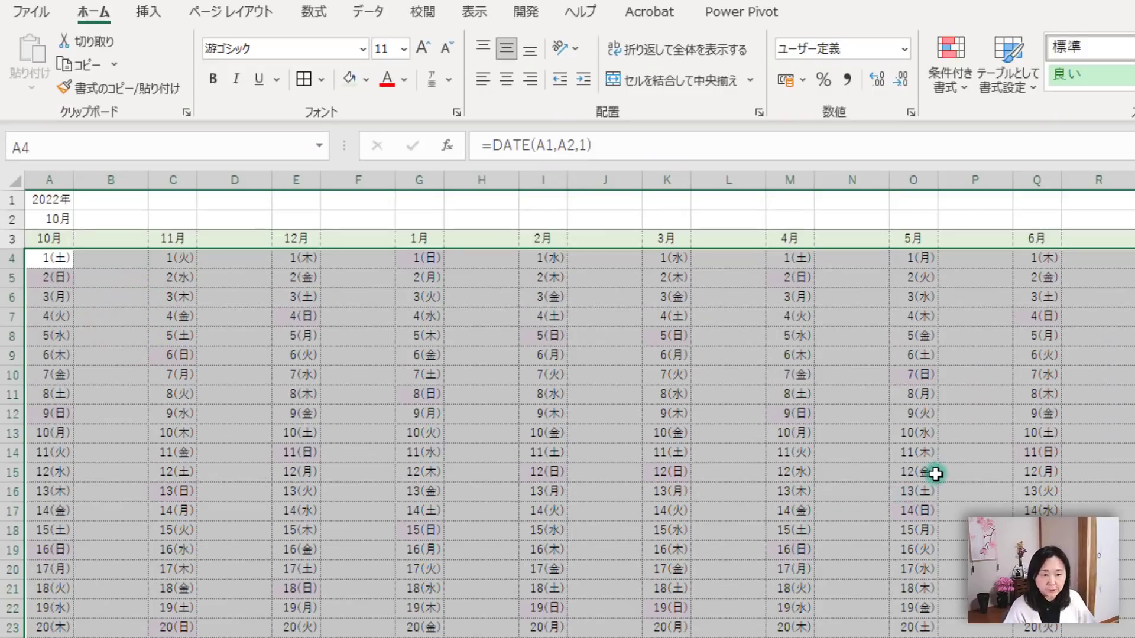
click(955, 76)
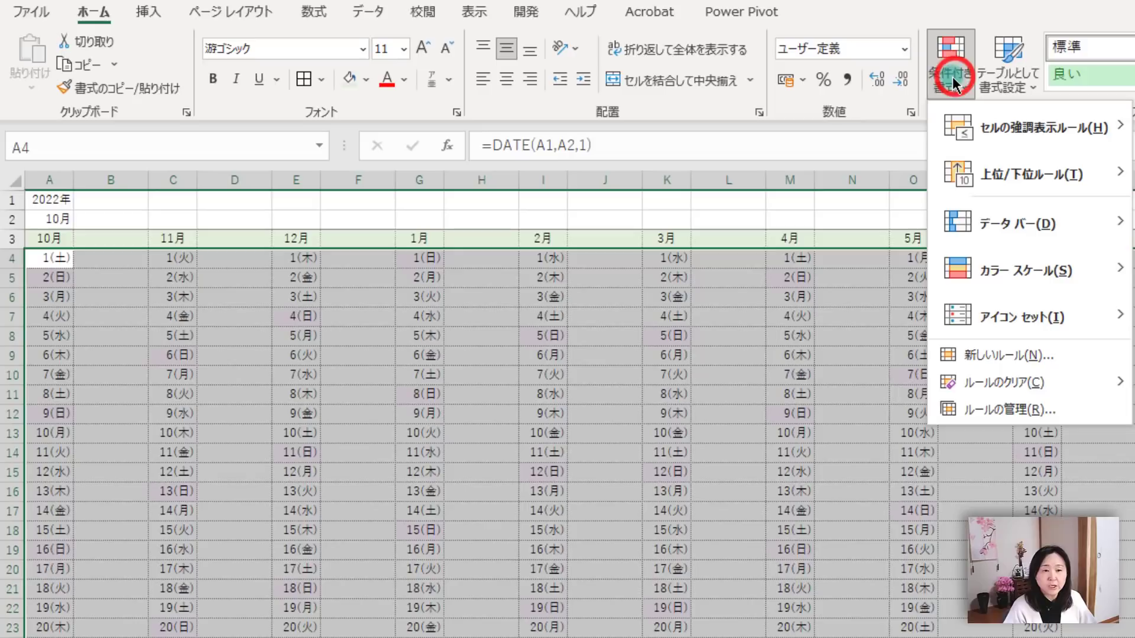
click(1006, 360)
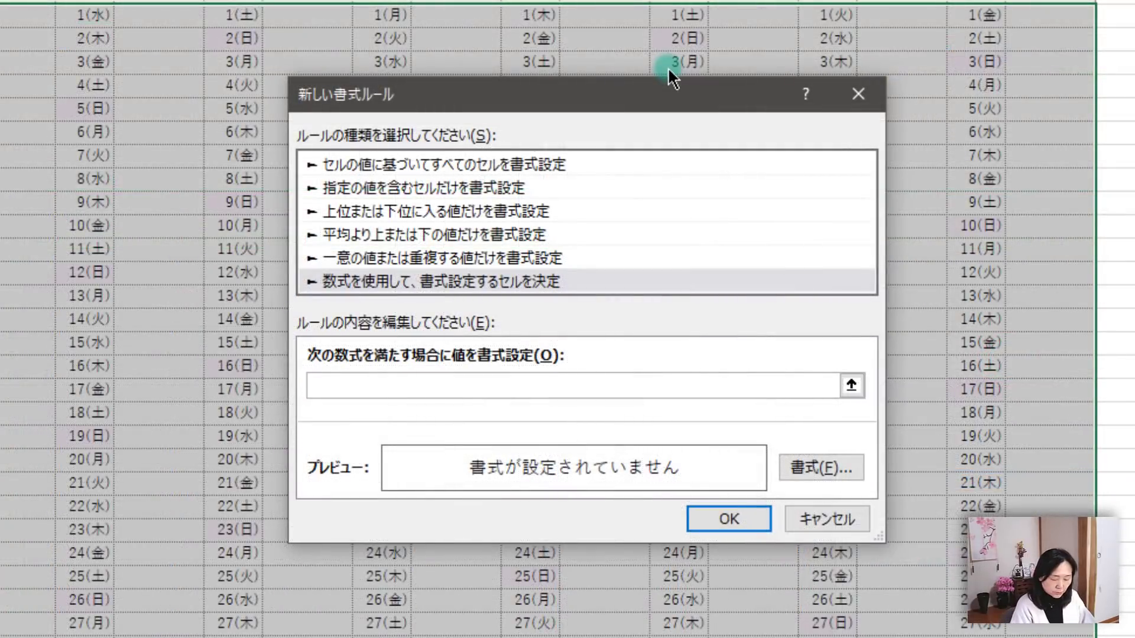
text(=)
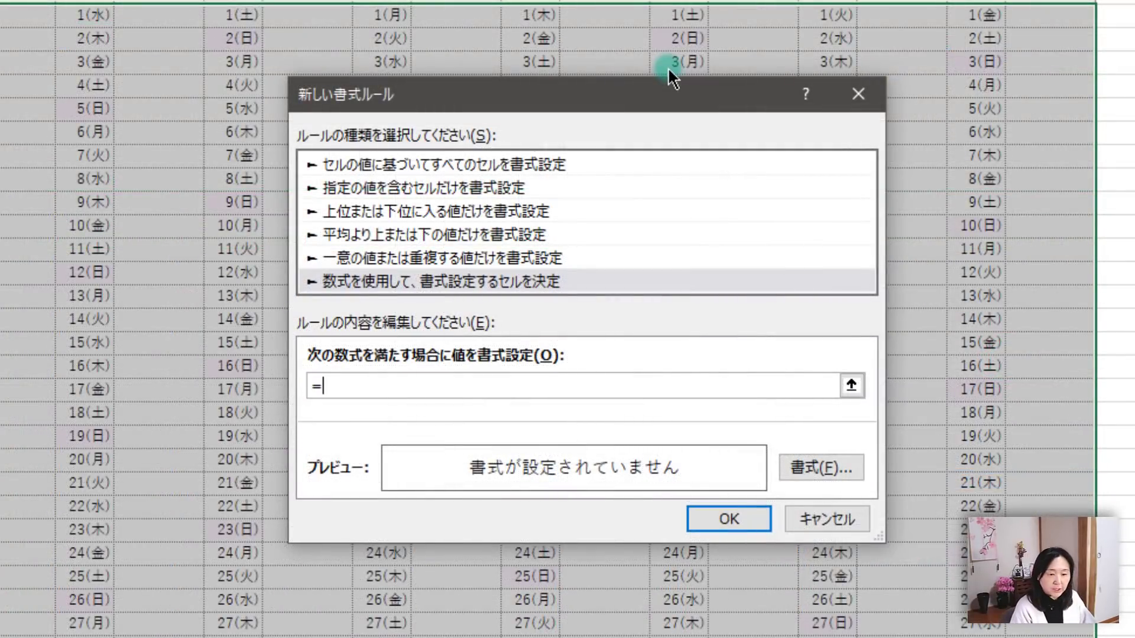
text(WEE)
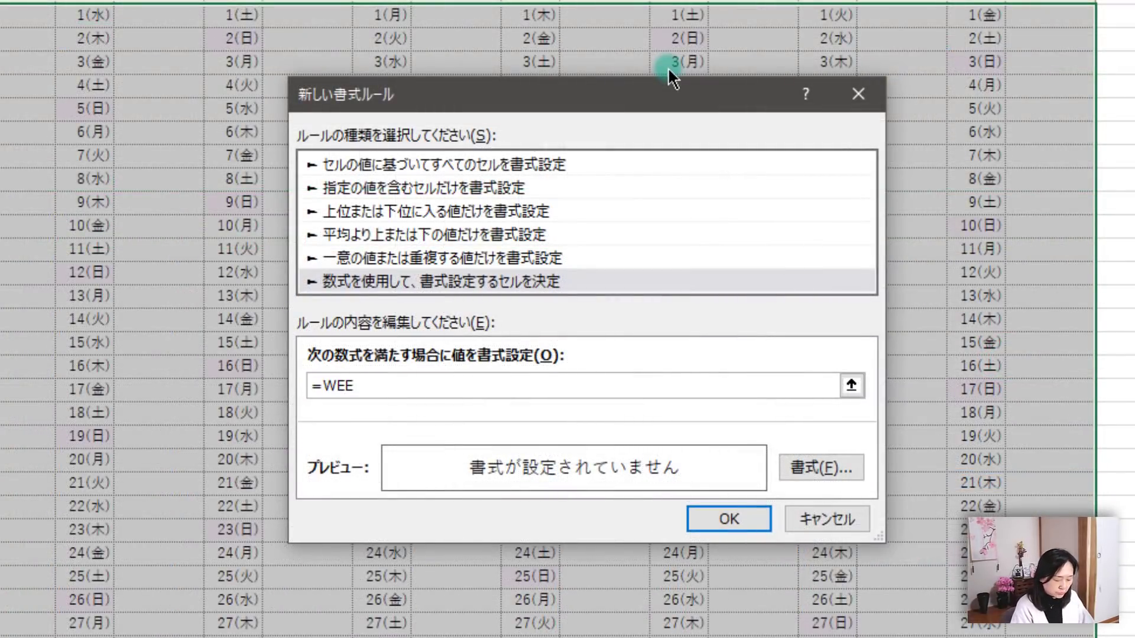
text(KDAY()
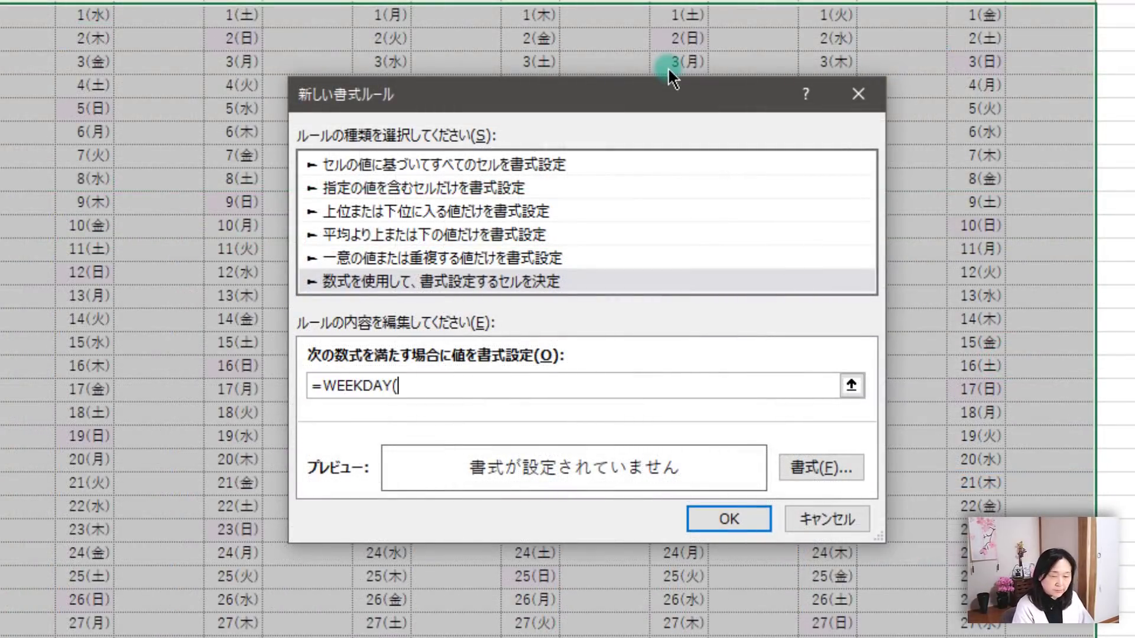
text($A$4)
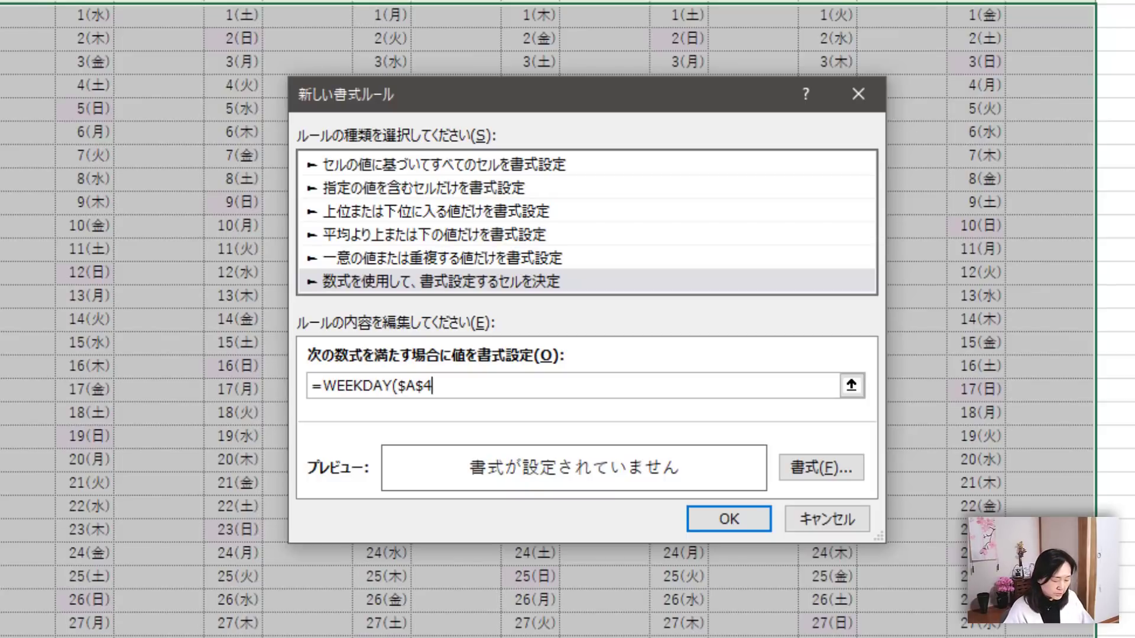
key(F4)
key(F4)
key(F4)
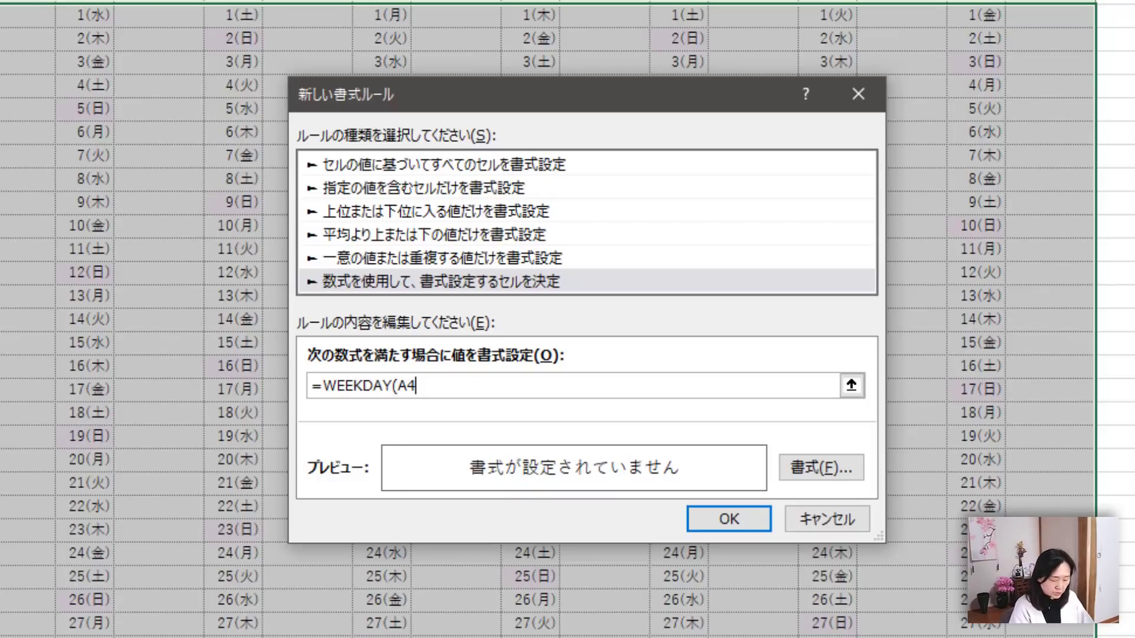
text()=)
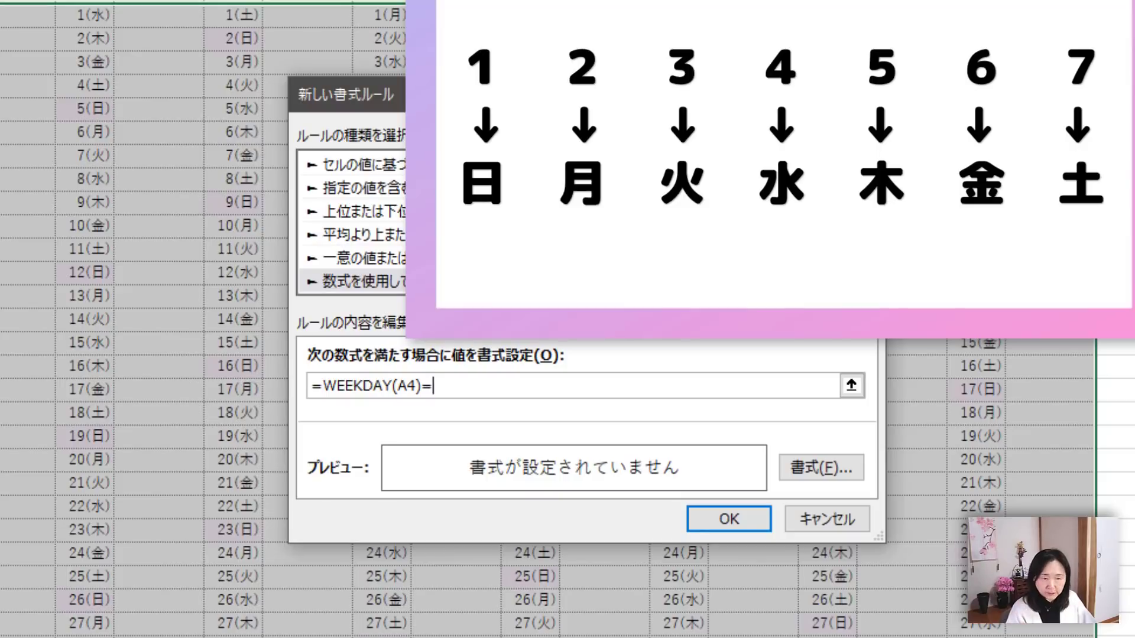
text(7)
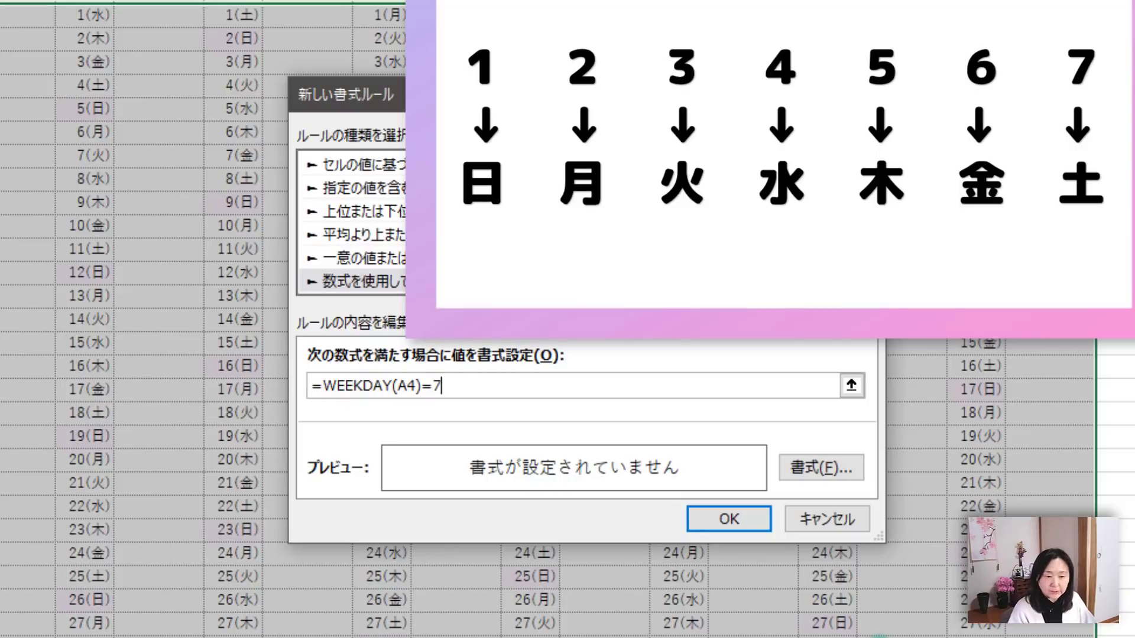
Give the Saturday rule a light blue fill, save it, and inspect cell S18 and column T
click(856, 470)
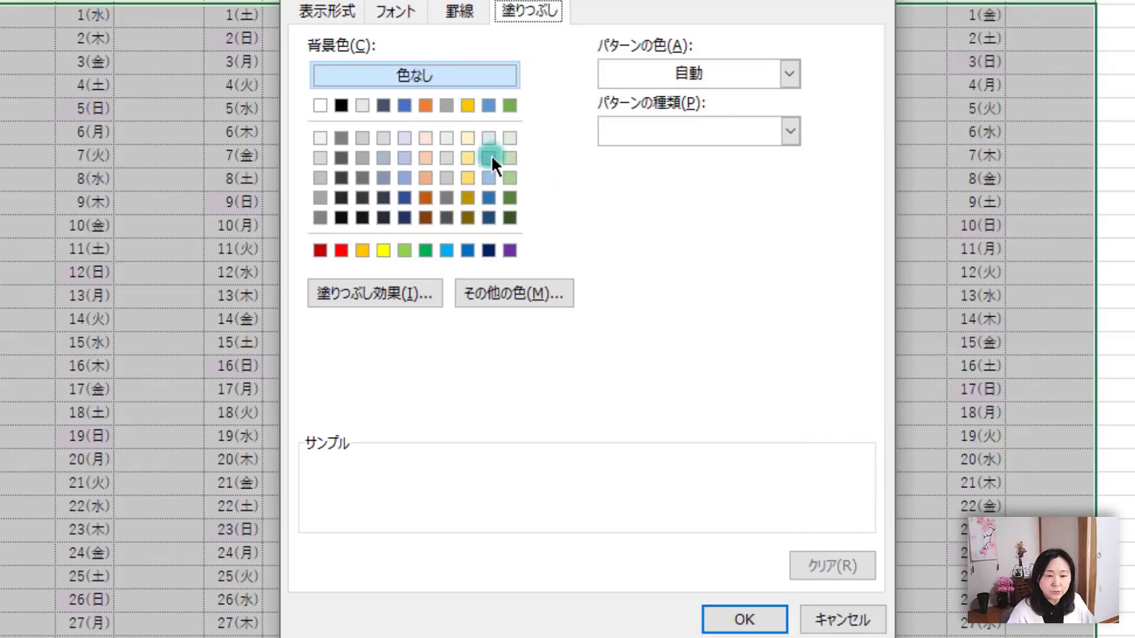
click(491, 156)
click(775, 625)
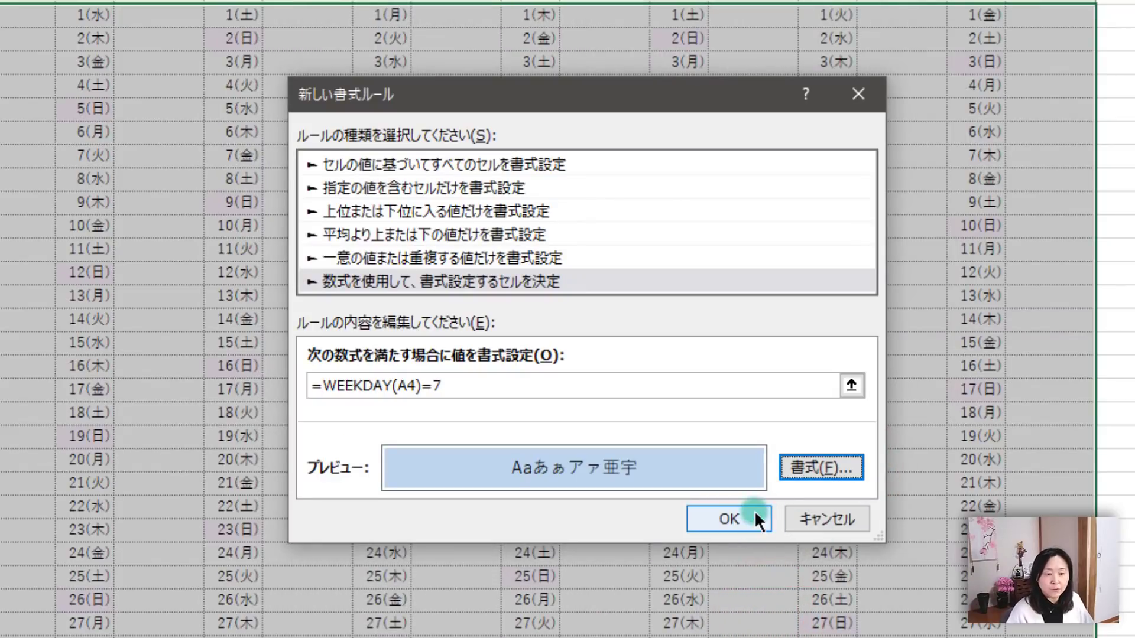
click(740, 520)
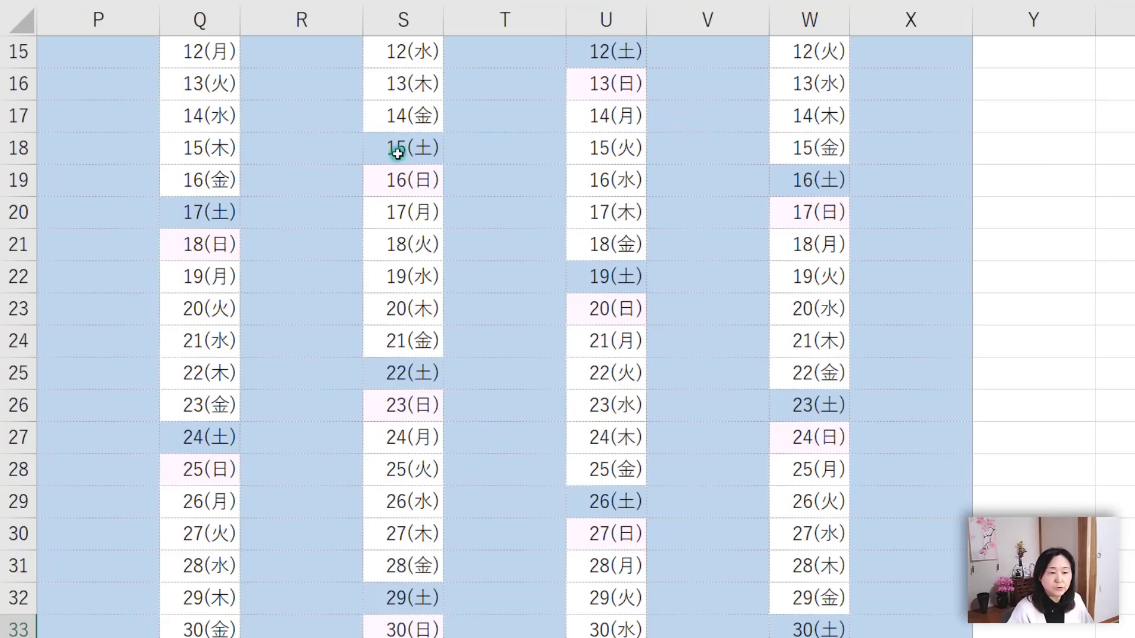
click(408, 147)
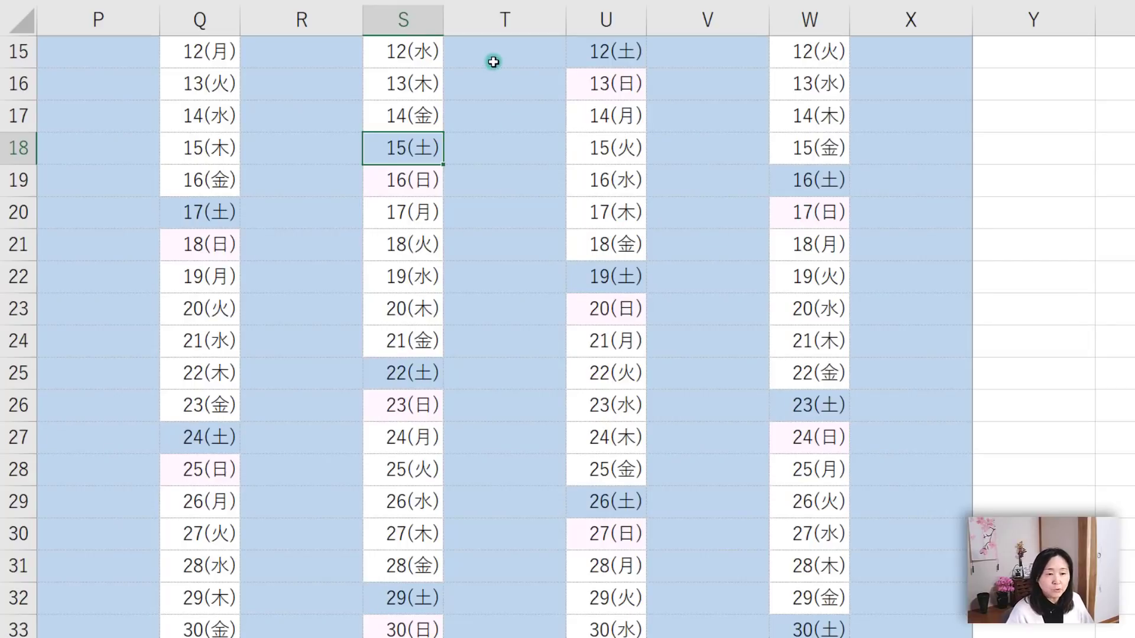
drag(493, 60, 480, 573)
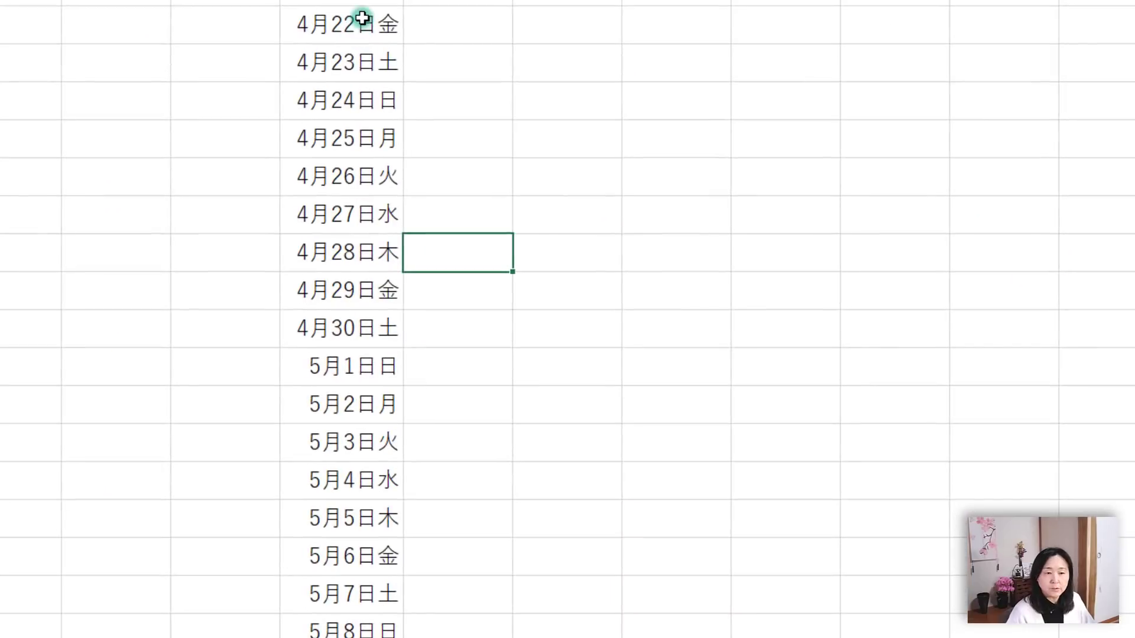
Select the 4月22日–5月6日 dates plus the adjacent column and add a light blue =WEEKDAY(G7)=7 rule
drag(360, 21, 331, 637)
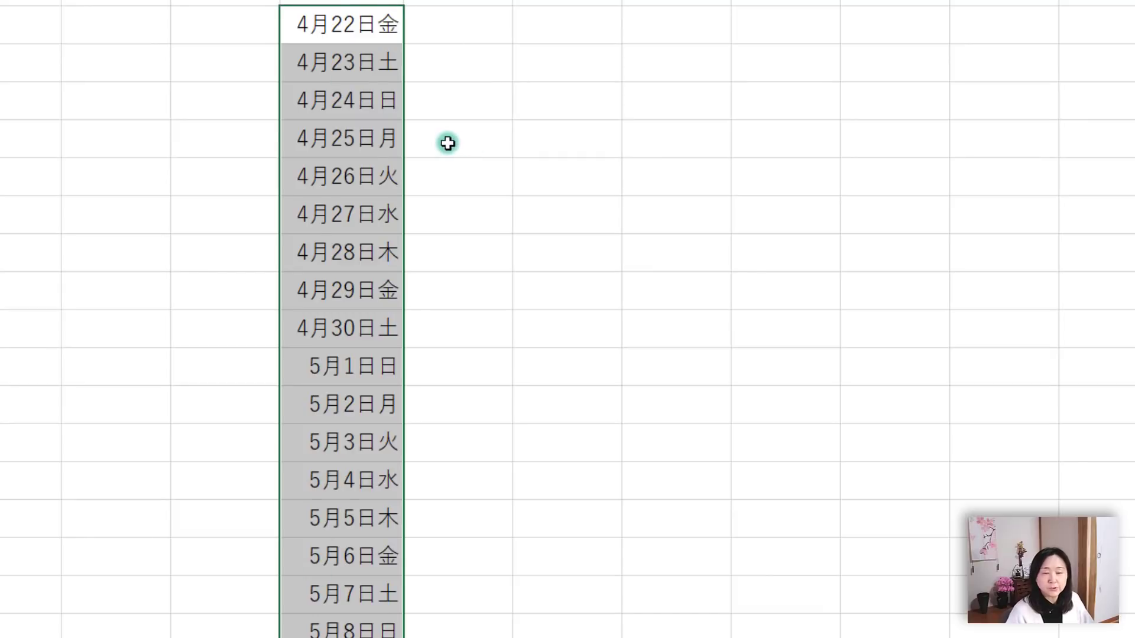
drag(370, 24, 420, 635)
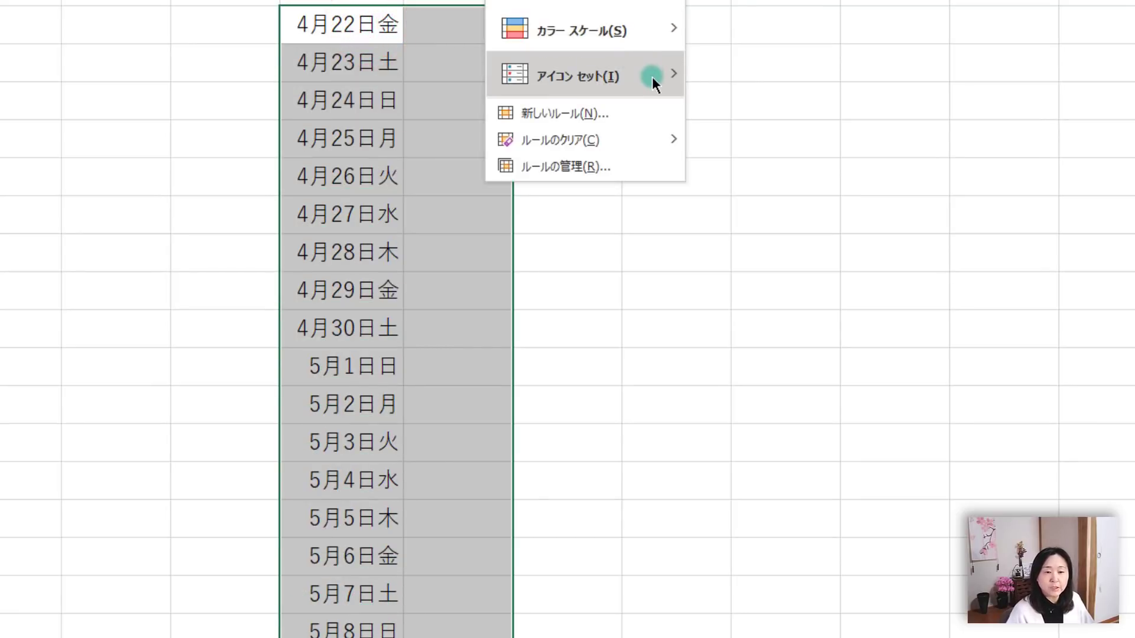
click(627, 106)
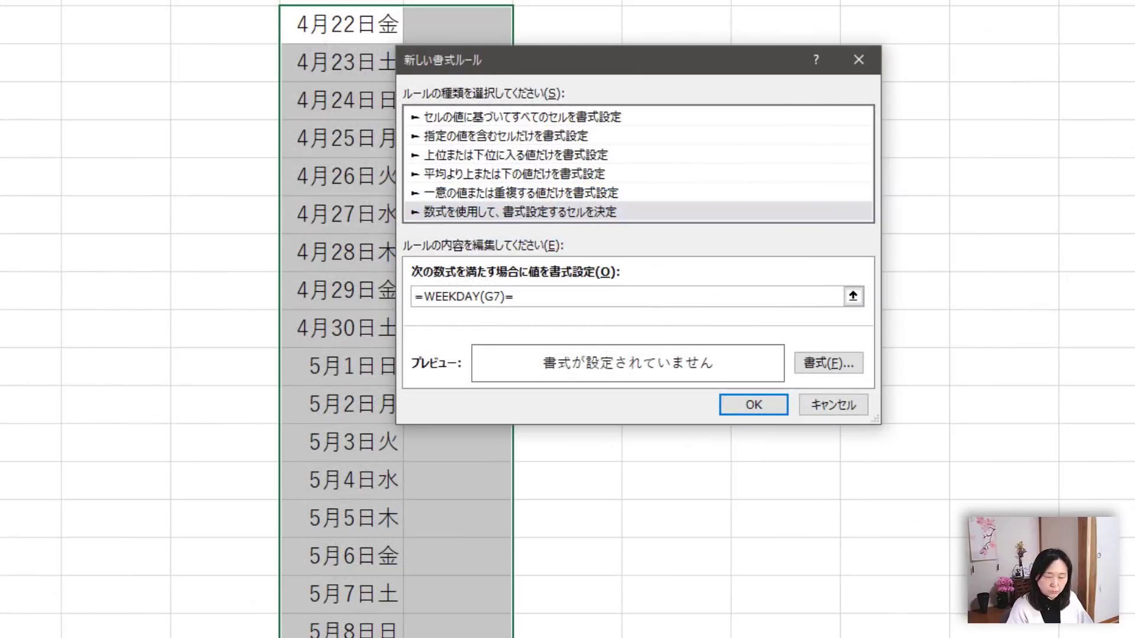
text(7)=7)
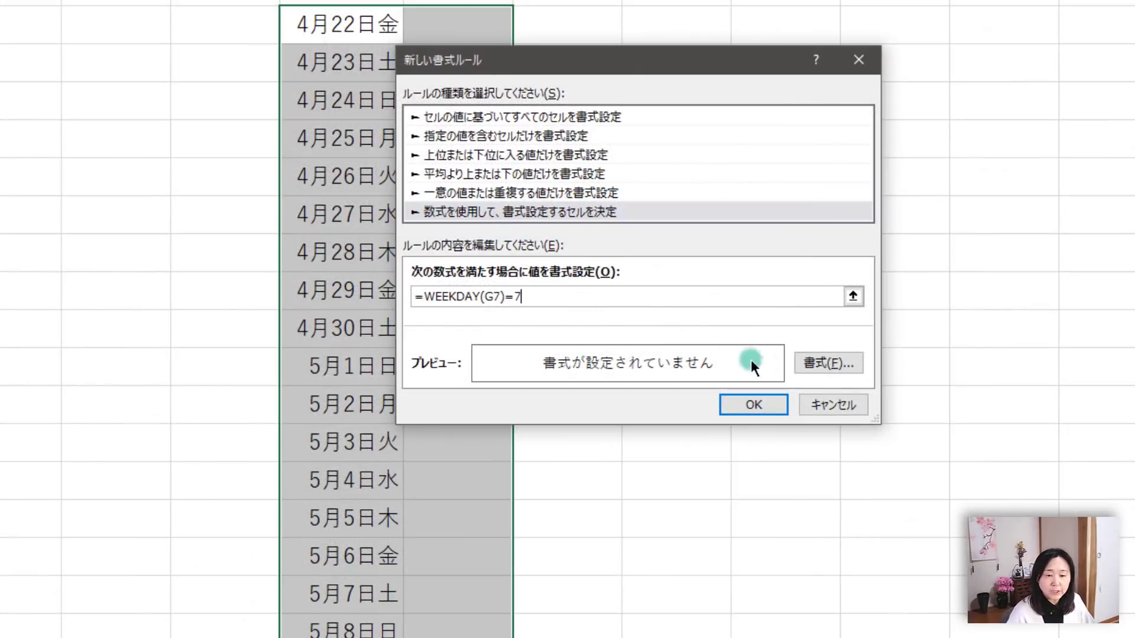
click(840, 372)
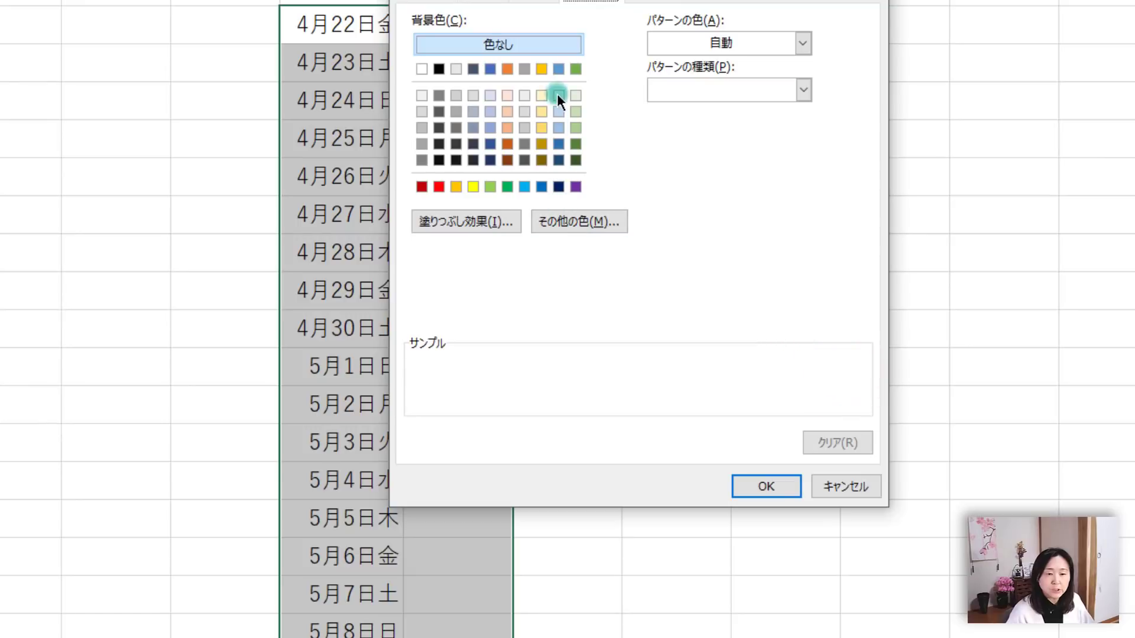
click(558, 110)
click(767, 487)
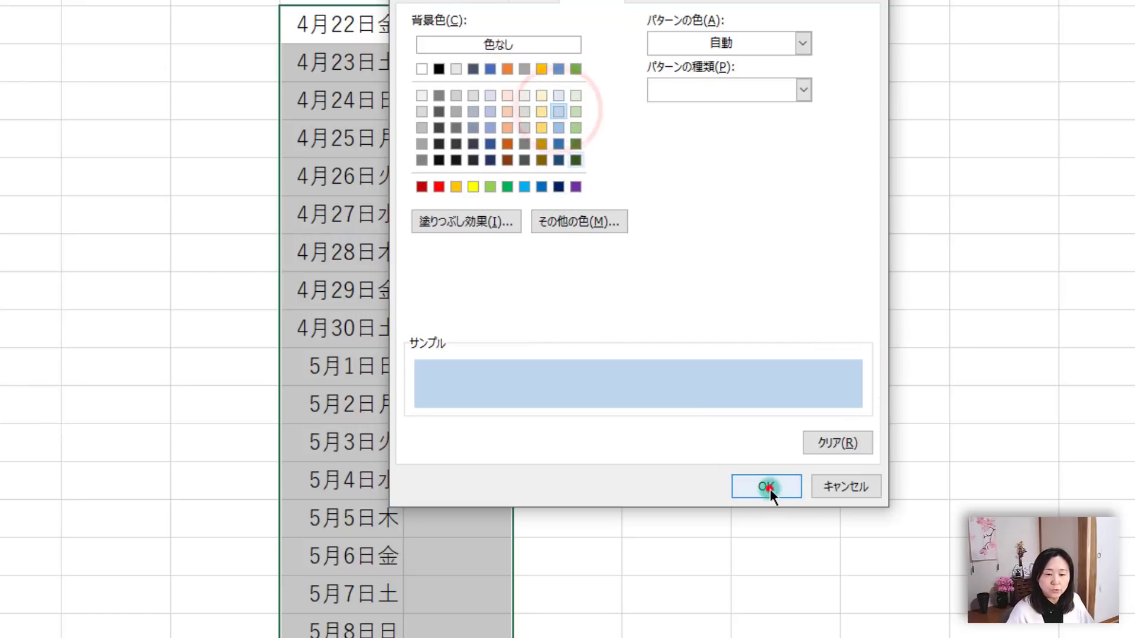
click(755, 404)
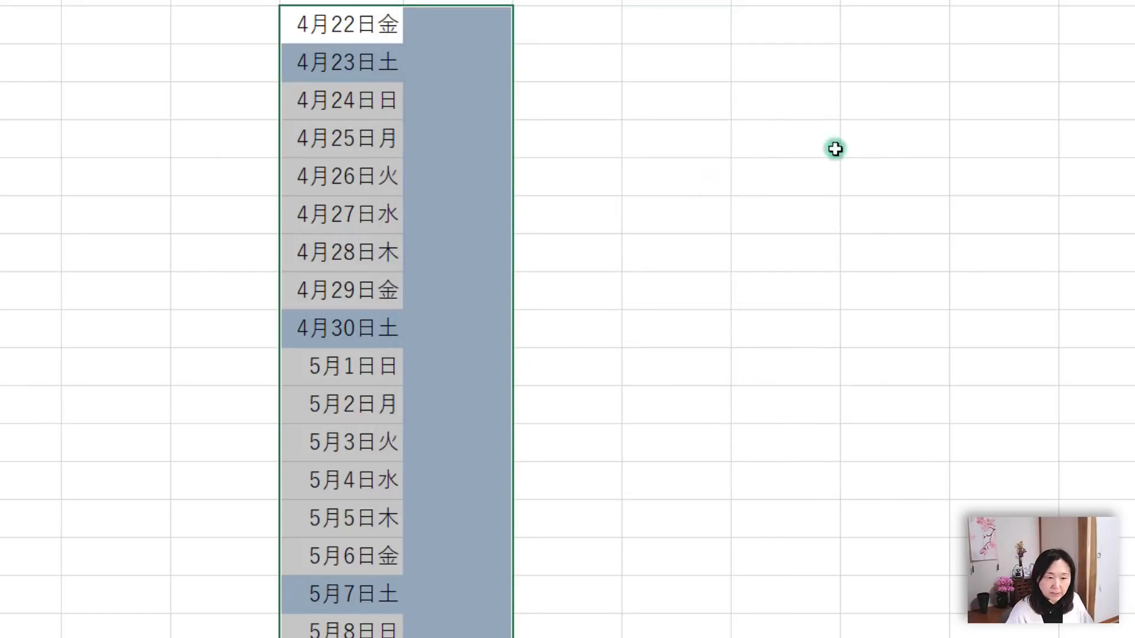
click(878, 138)
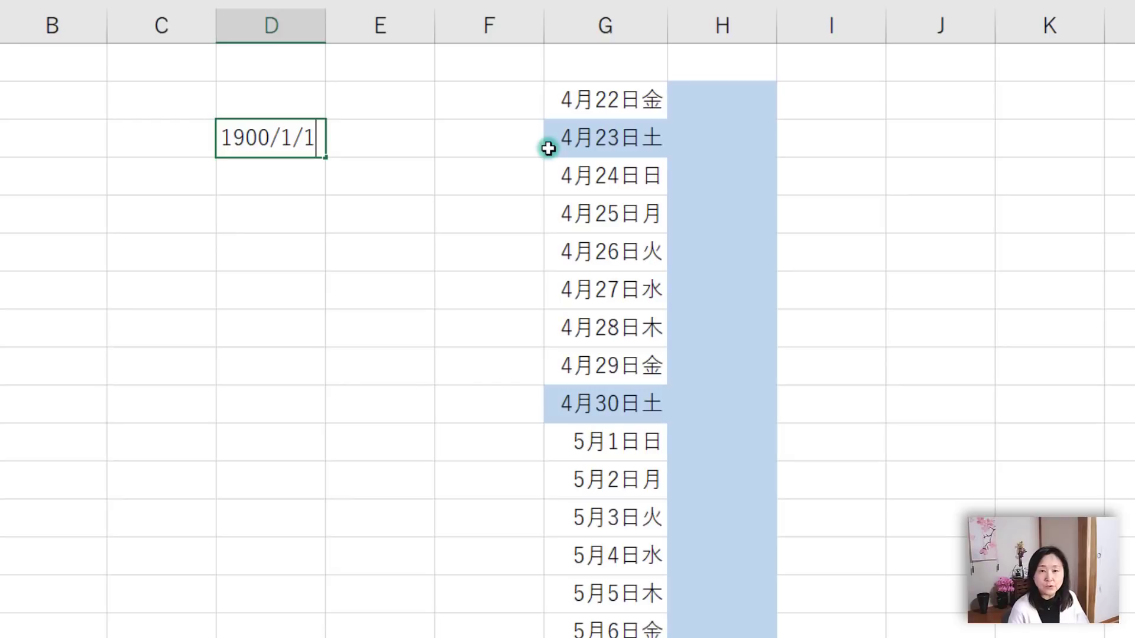
Enter test dates 1900/1/1 and 1900/1/0 in column D, check their format, then reselect the calendar range
key(Return)
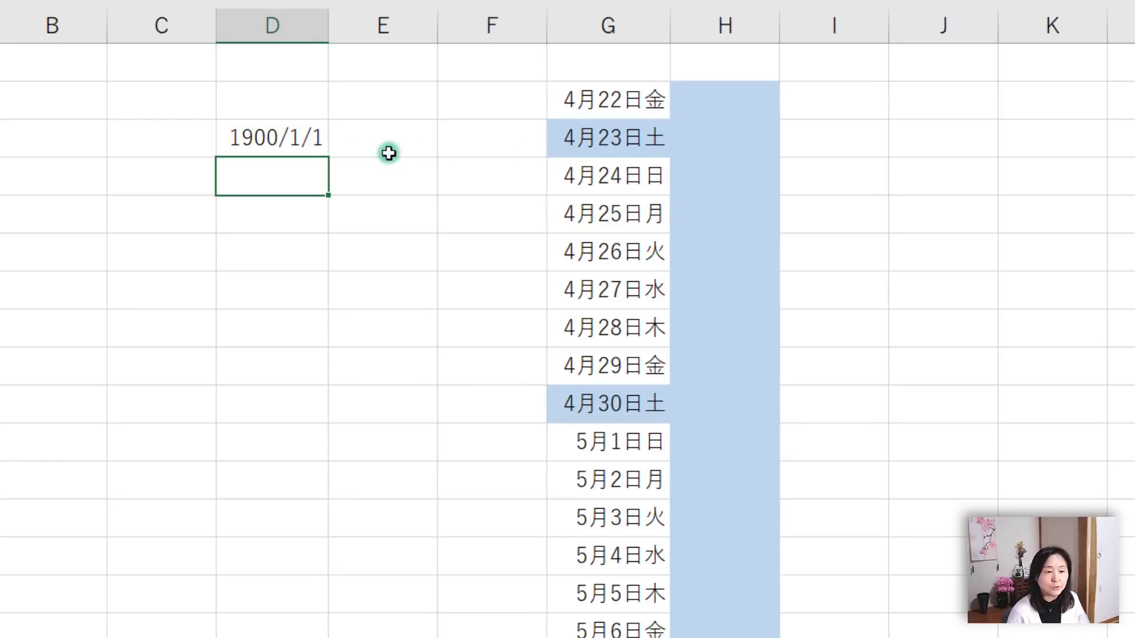
click(305, 133)
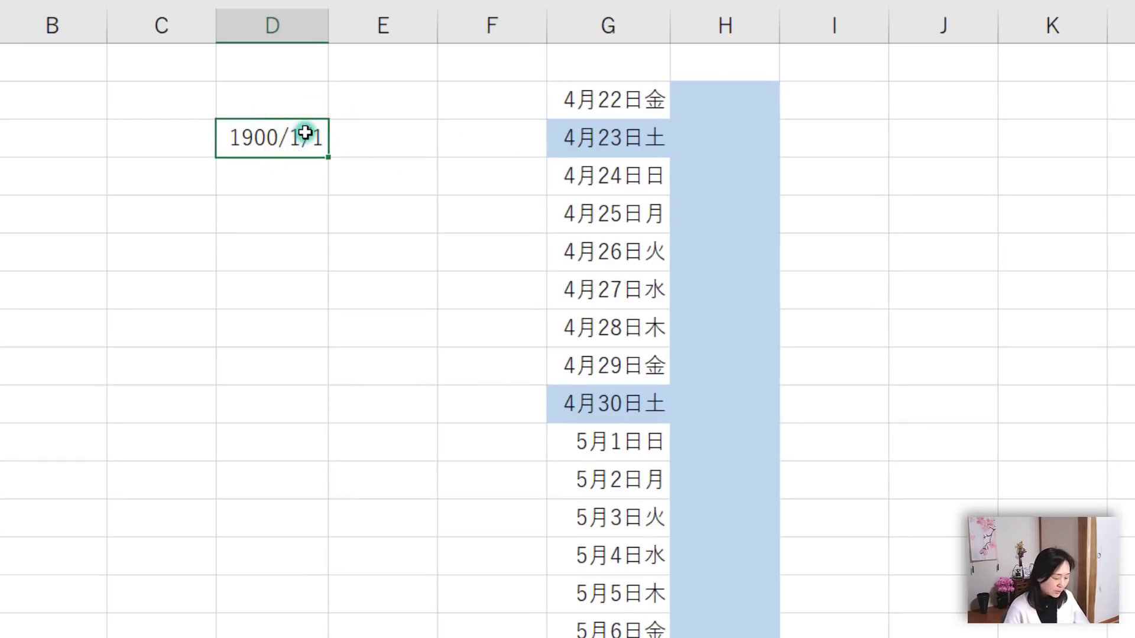
key(ctrl+1)
text(aaa)
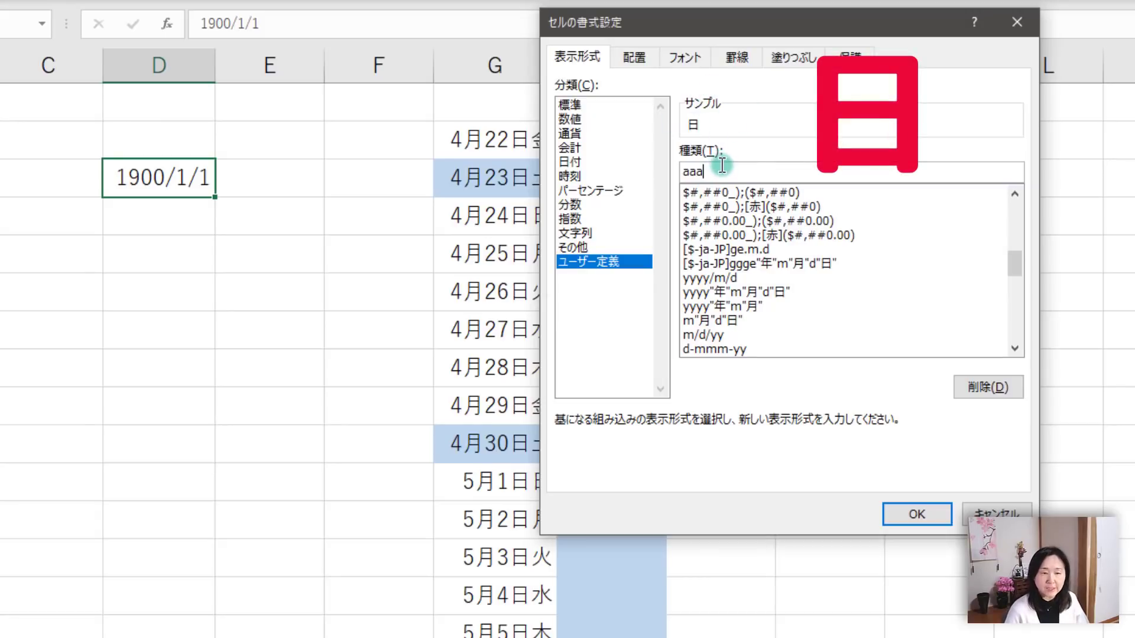
click(983, 513)
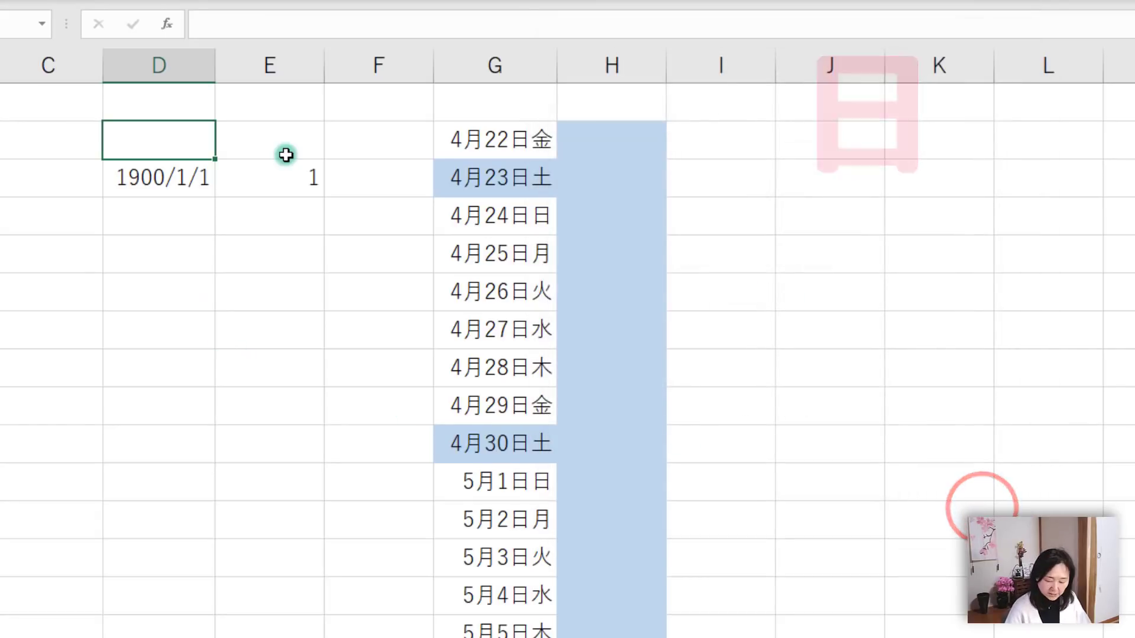
text(1900/)
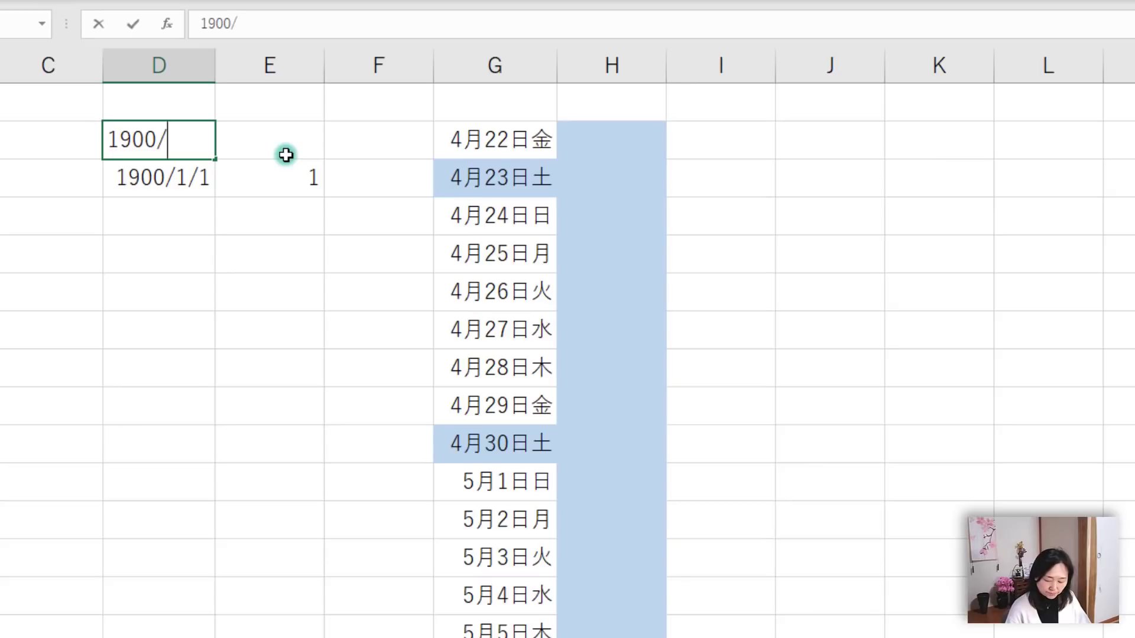
text(1/0)
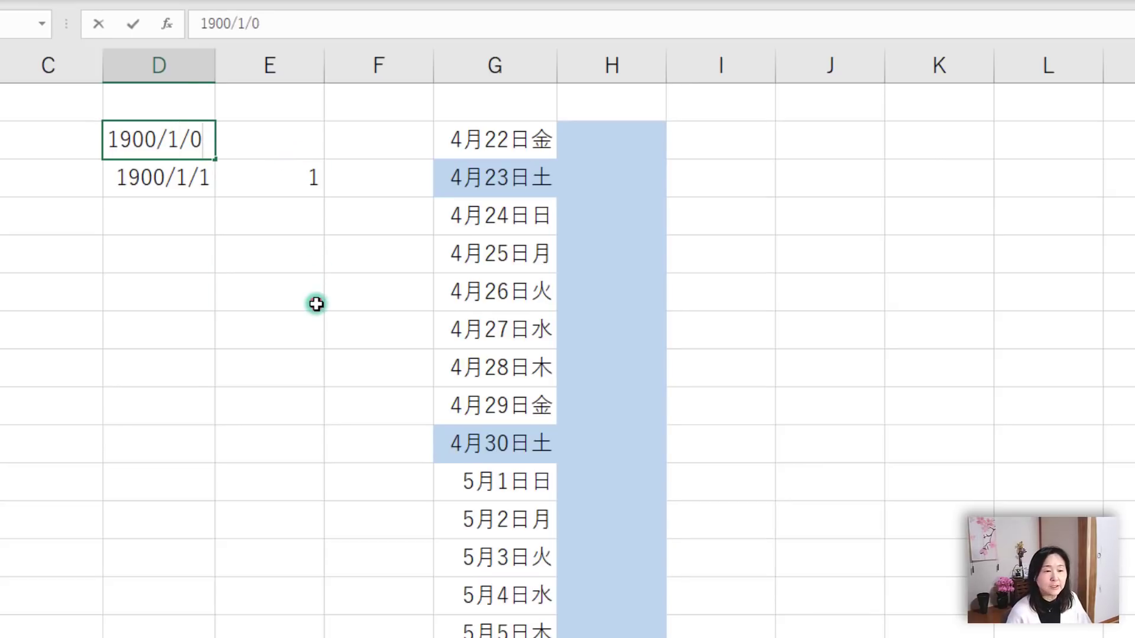
key(Return)
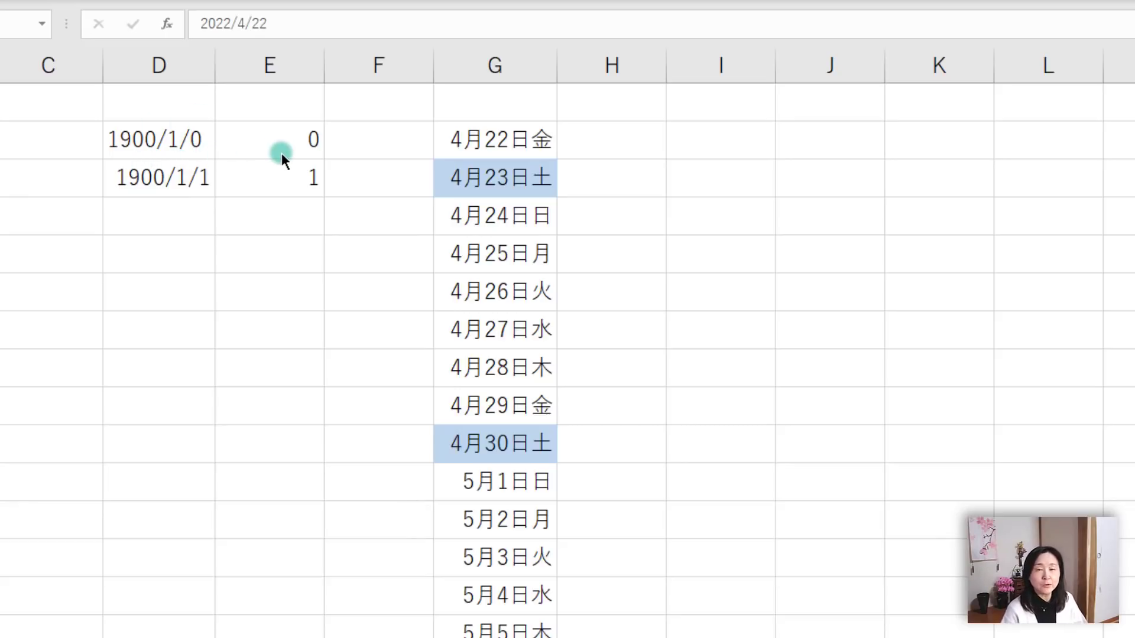
key(Right)
key(ctrl+shift+Down)
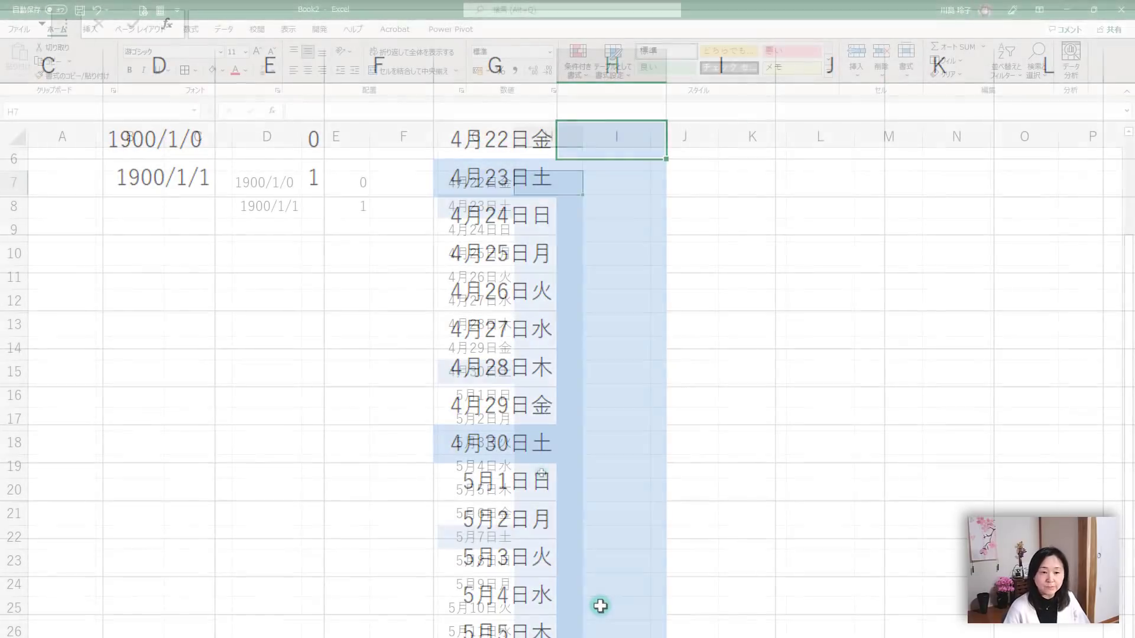
Open the =WEEKDAY(G7)=7 Saturday rule from the Rules Manager for editing
click(577, 59)
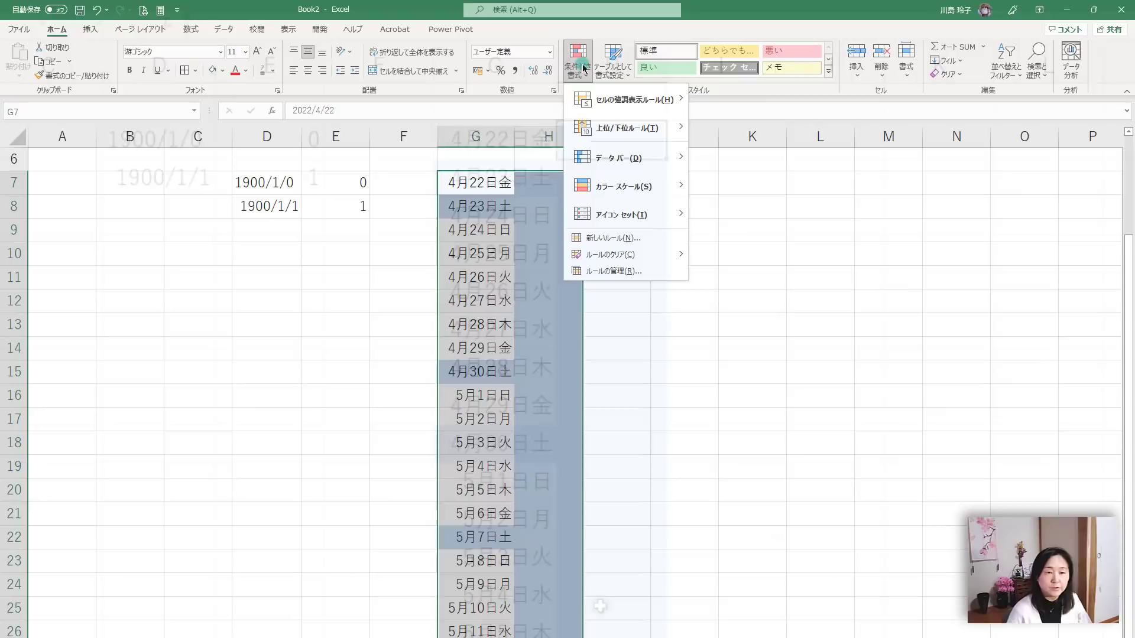
click(649, 272)
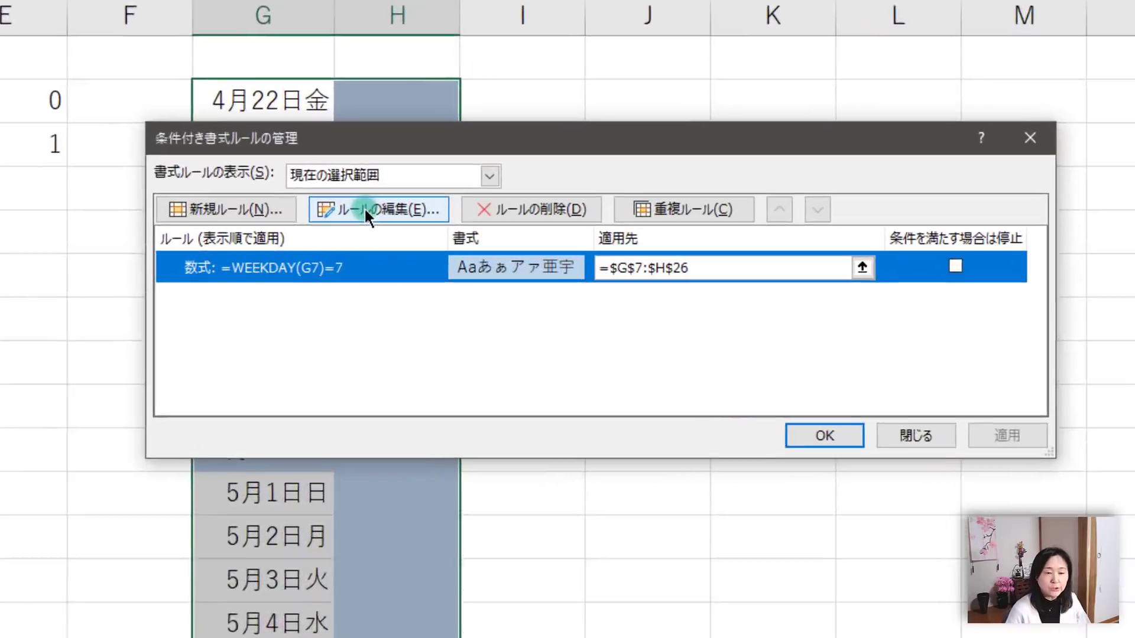
click(531, 241)
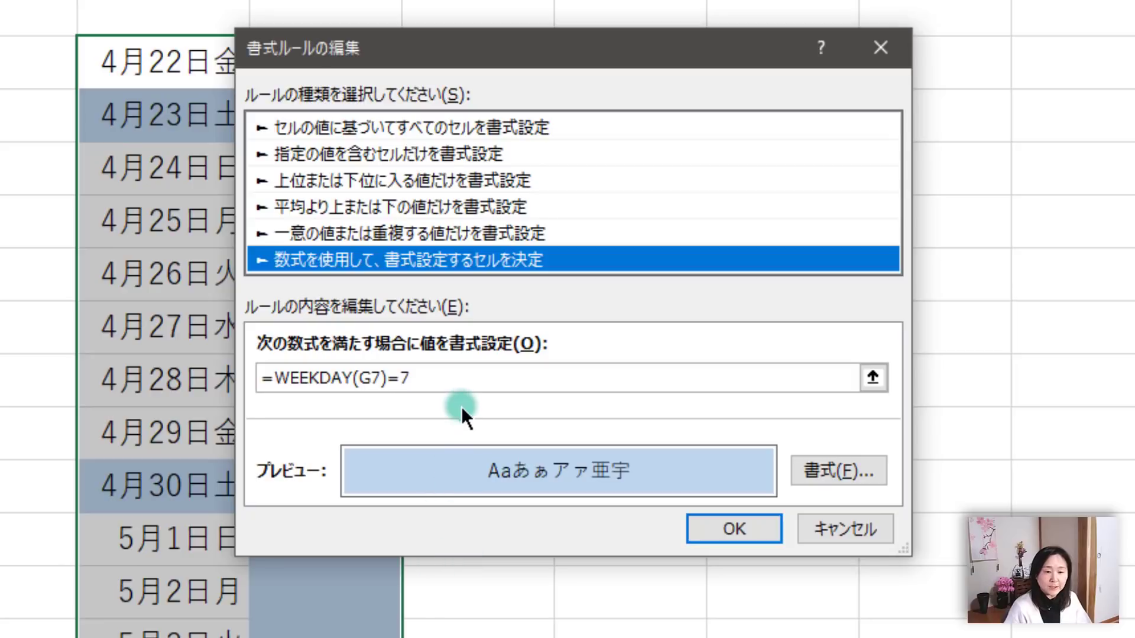
Change the Saturday formula to =(G7<>"")*WEEKDAY(G7)=7 and apply it to $G$7:$H$26
click(275, 378)
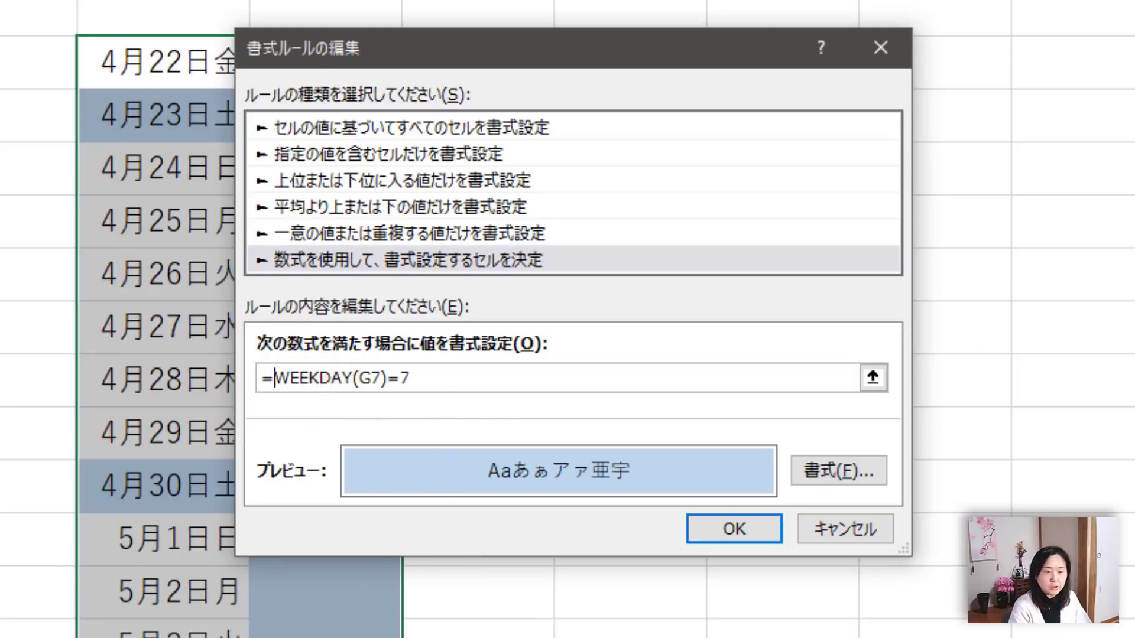
text(()
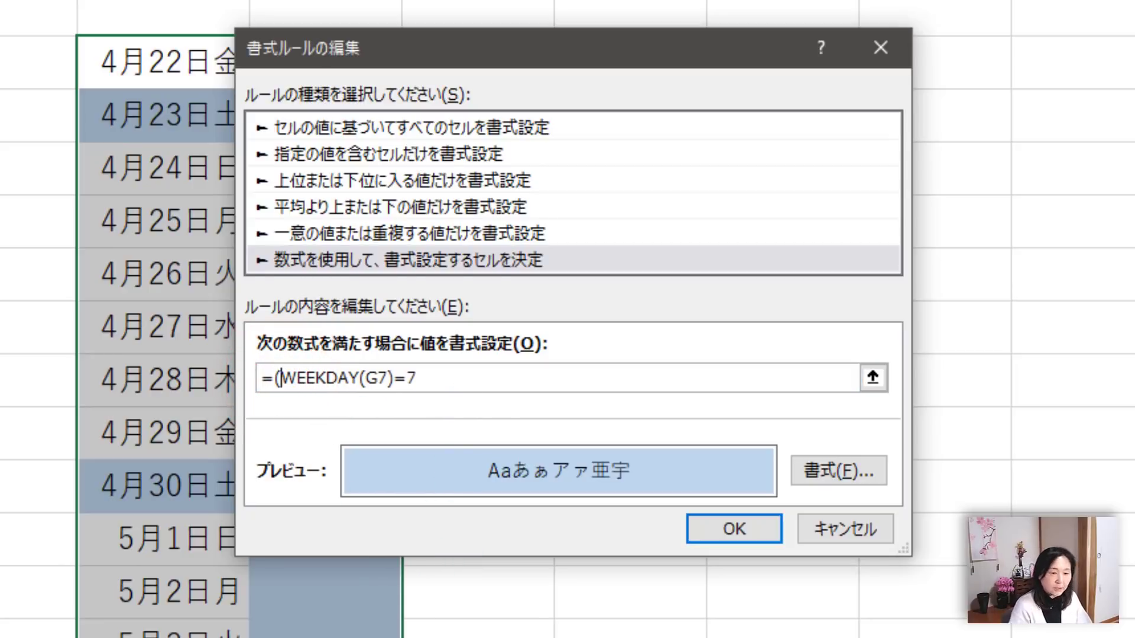
click(173, 82)
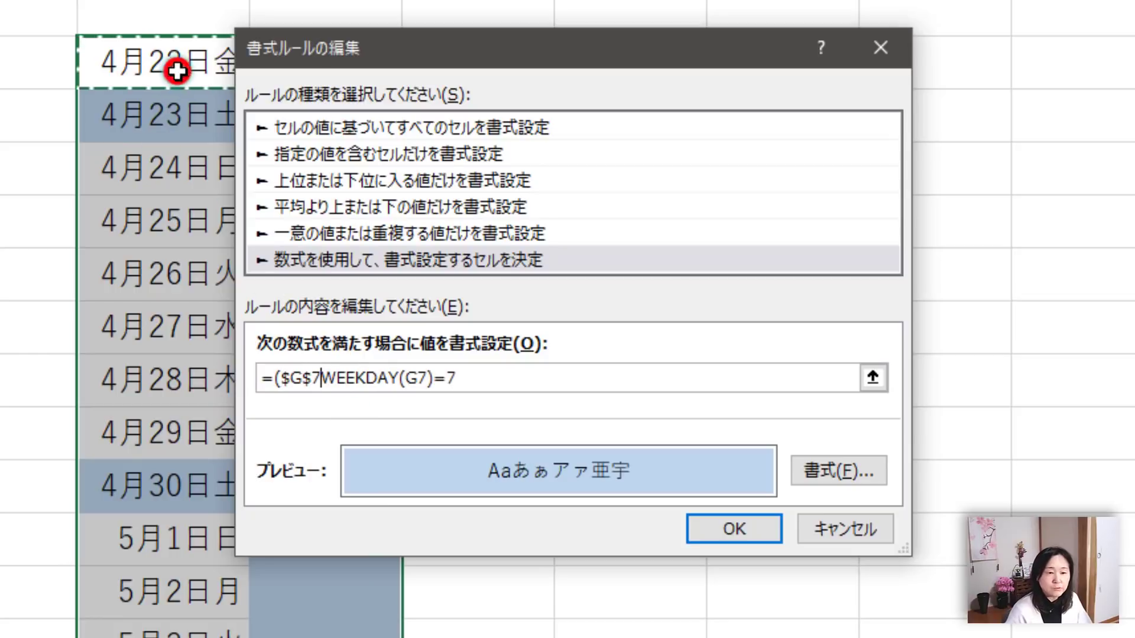
key(F4)
key(F4)
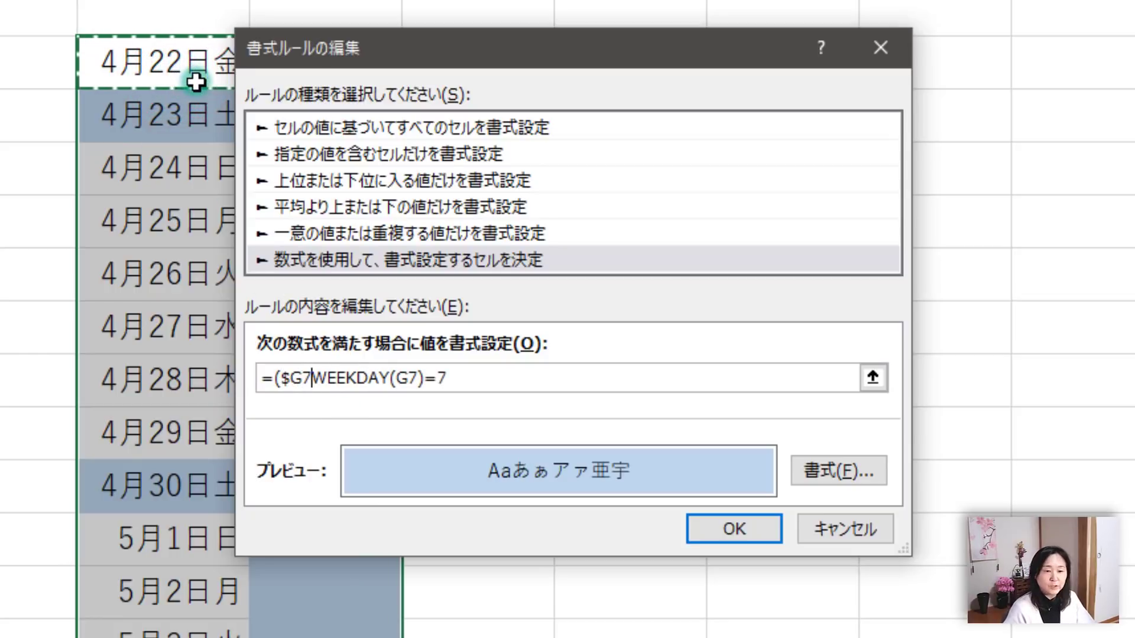
key(F4)
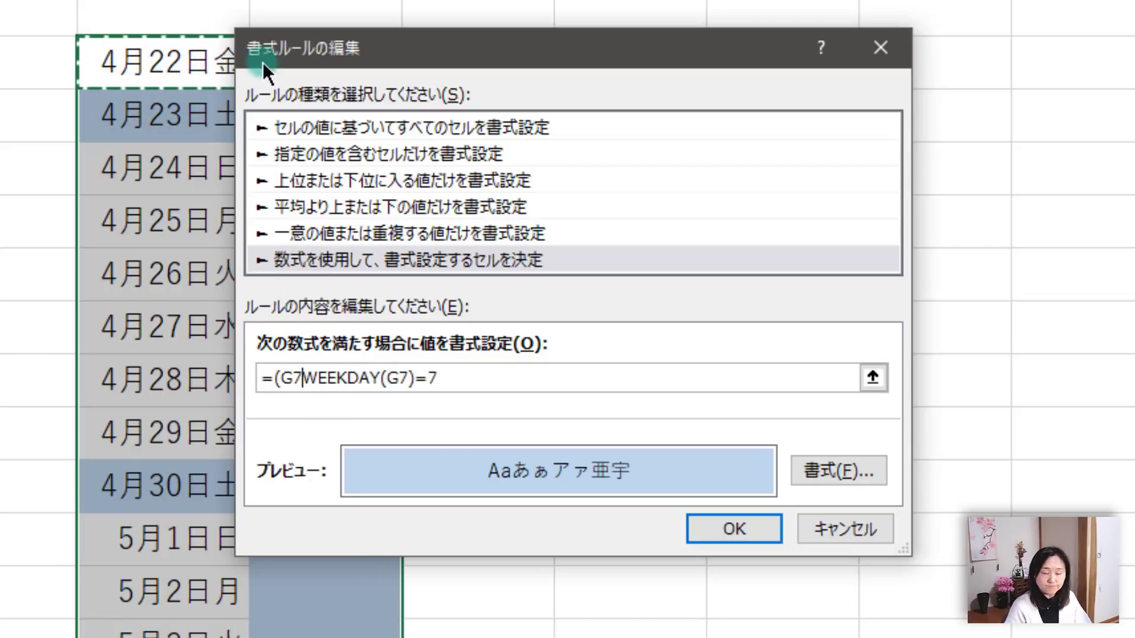
text(<>)
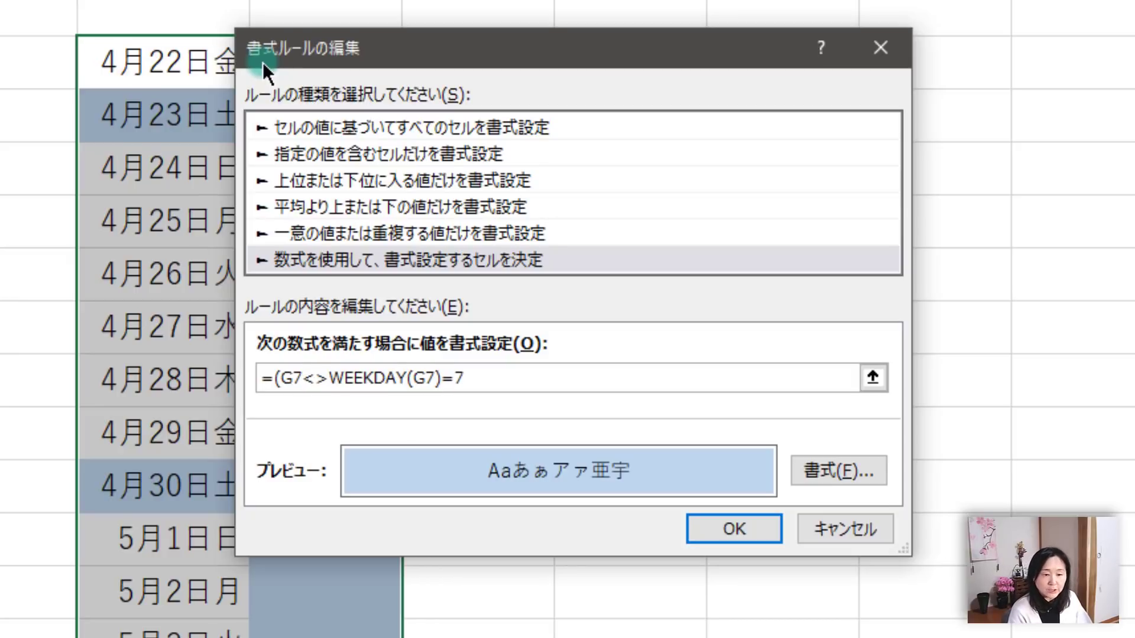
text("")
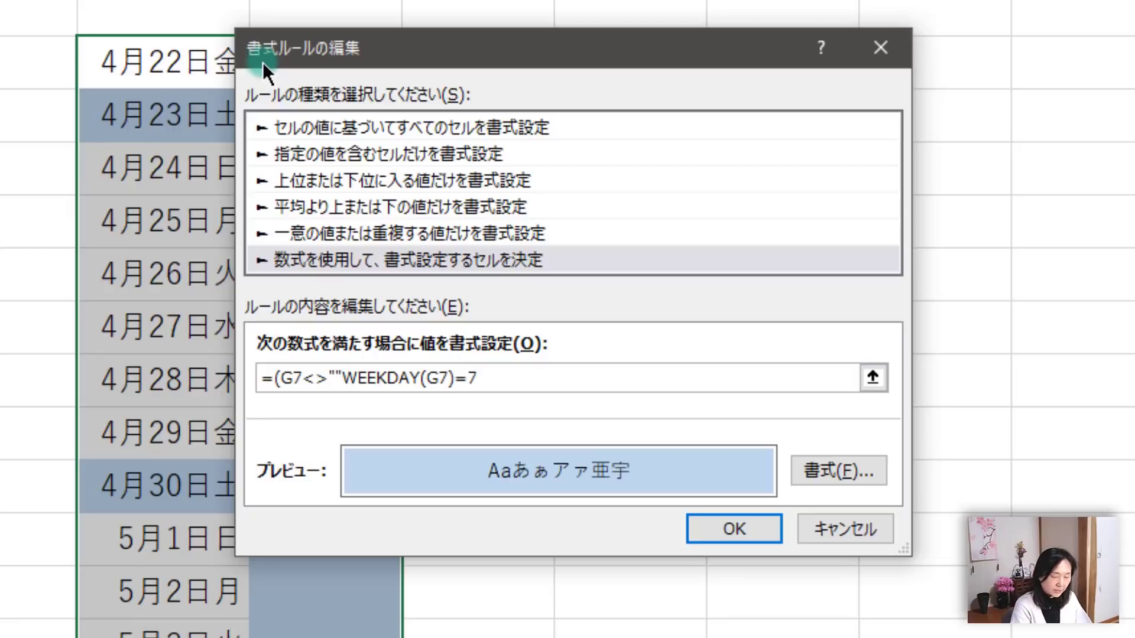
text())
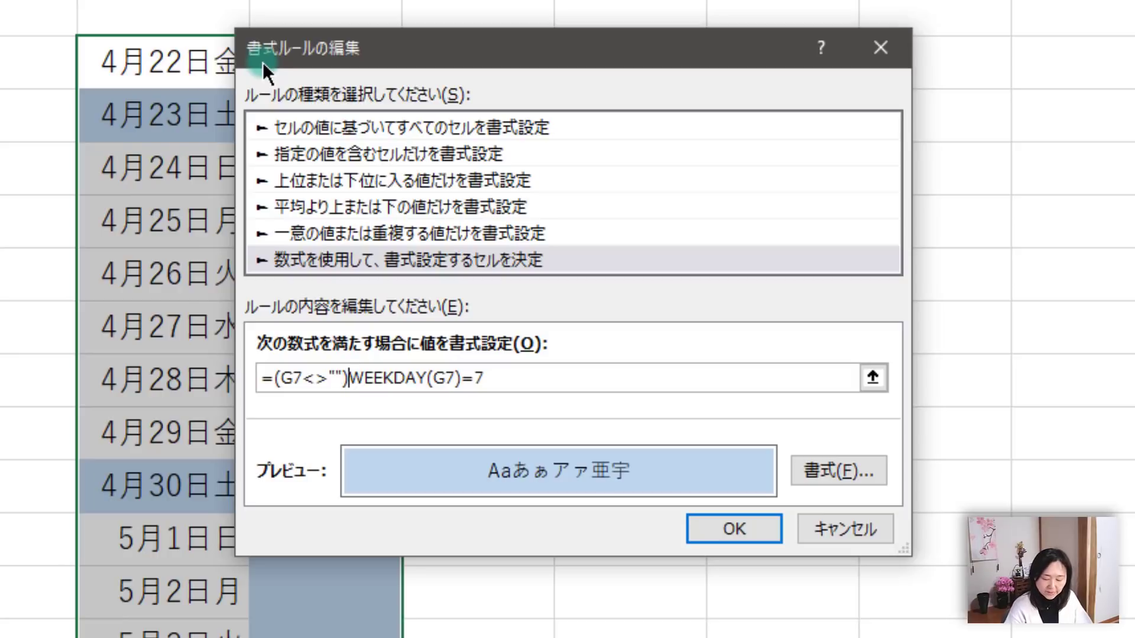
text(*)
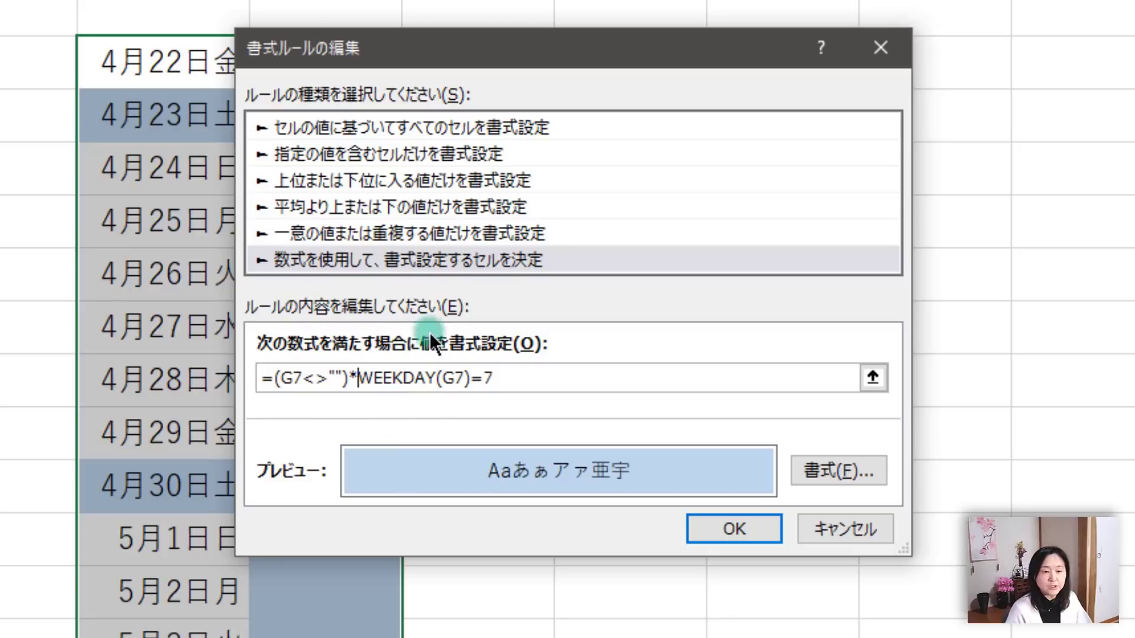
click(732, 527)
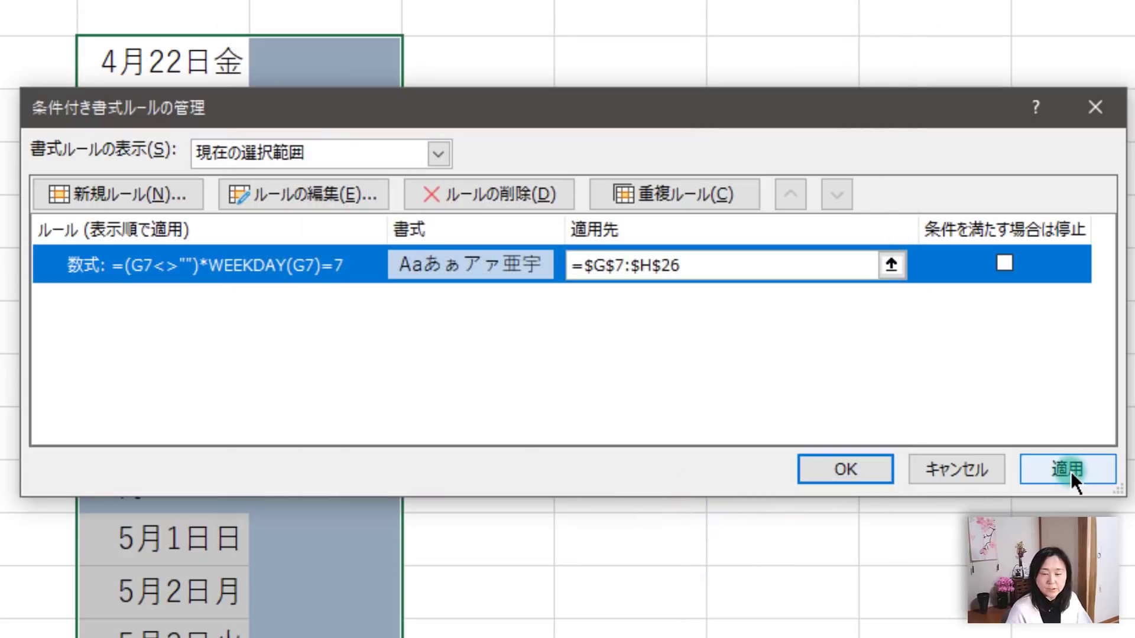
click(1070, 470)
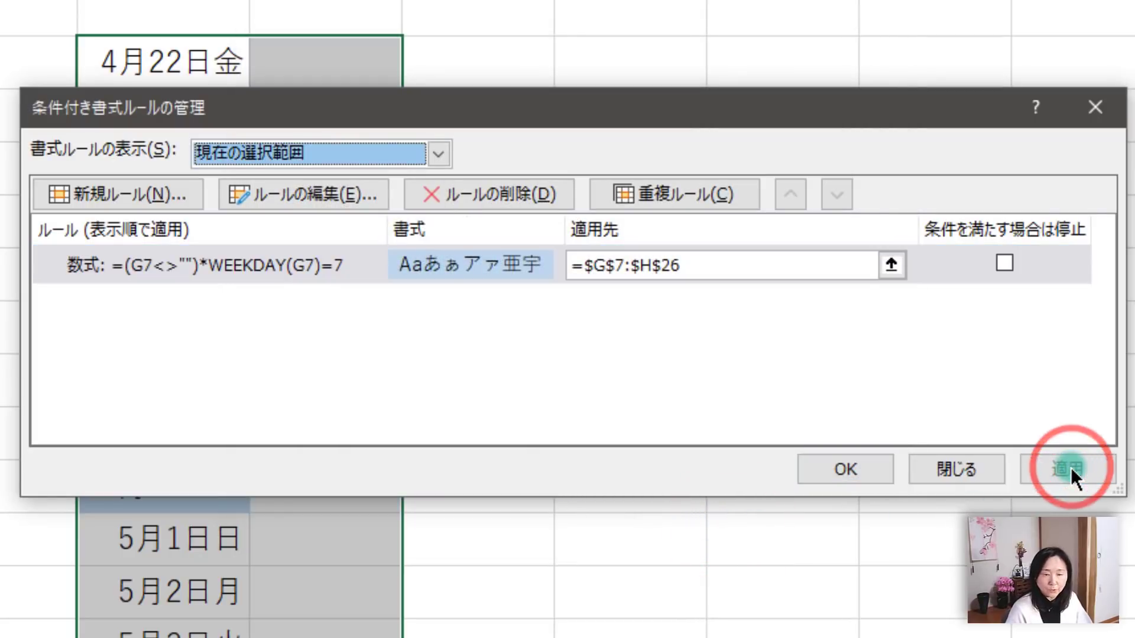
Close the rules manager and start a new formula rule =(A4<>"")*WEEKDAY(A4)=7
click(871, 470)
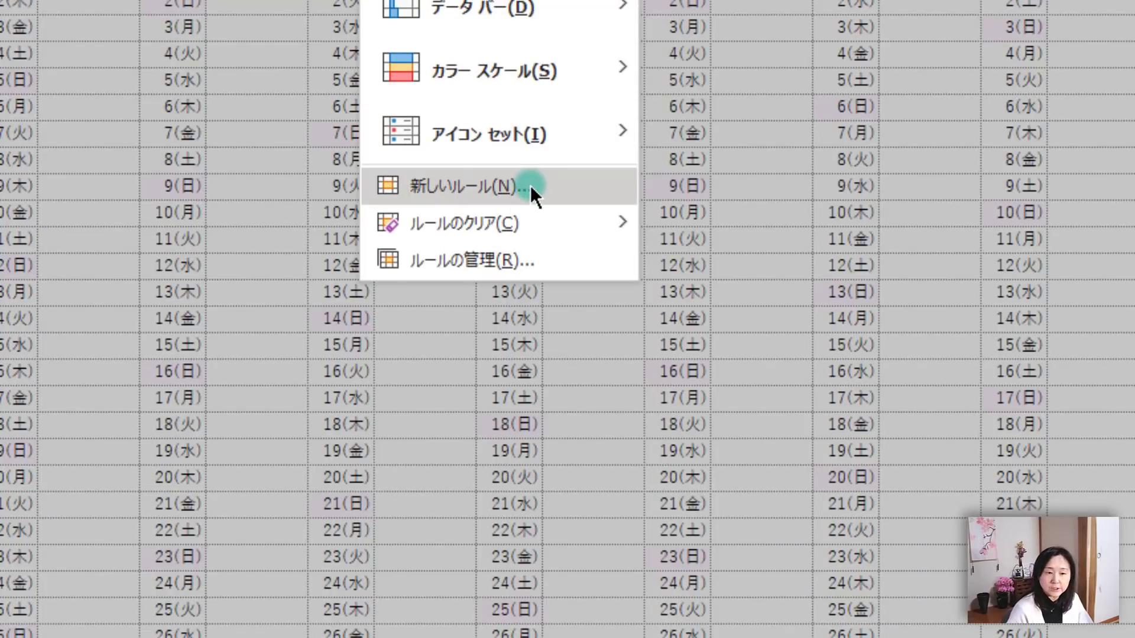
click(530, 185)
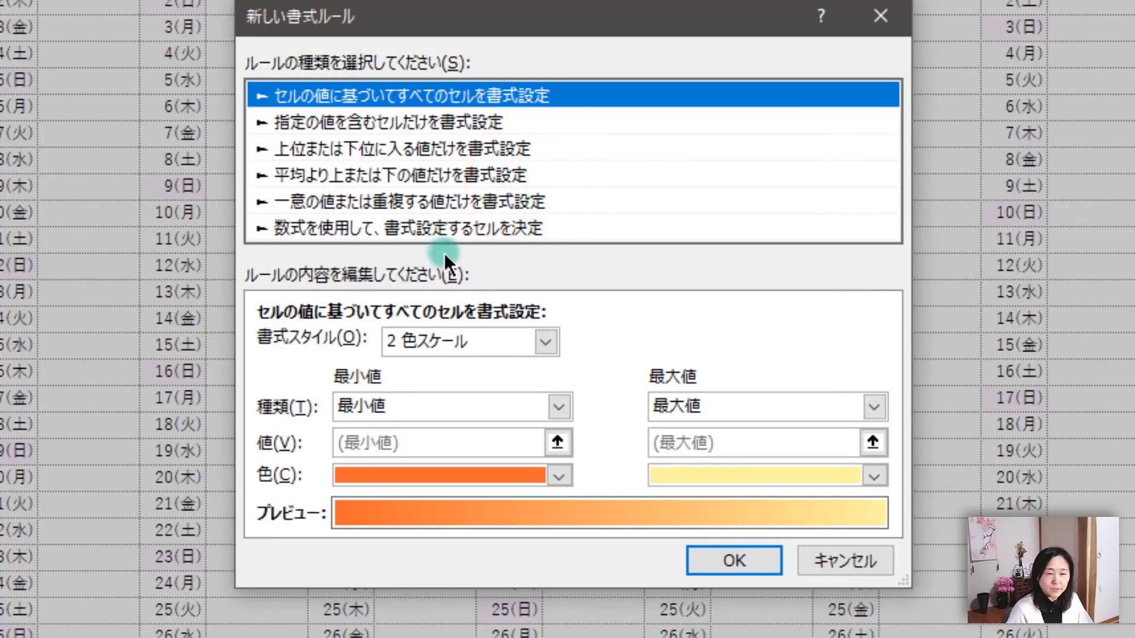
click(440, 226)
click(375, 340)
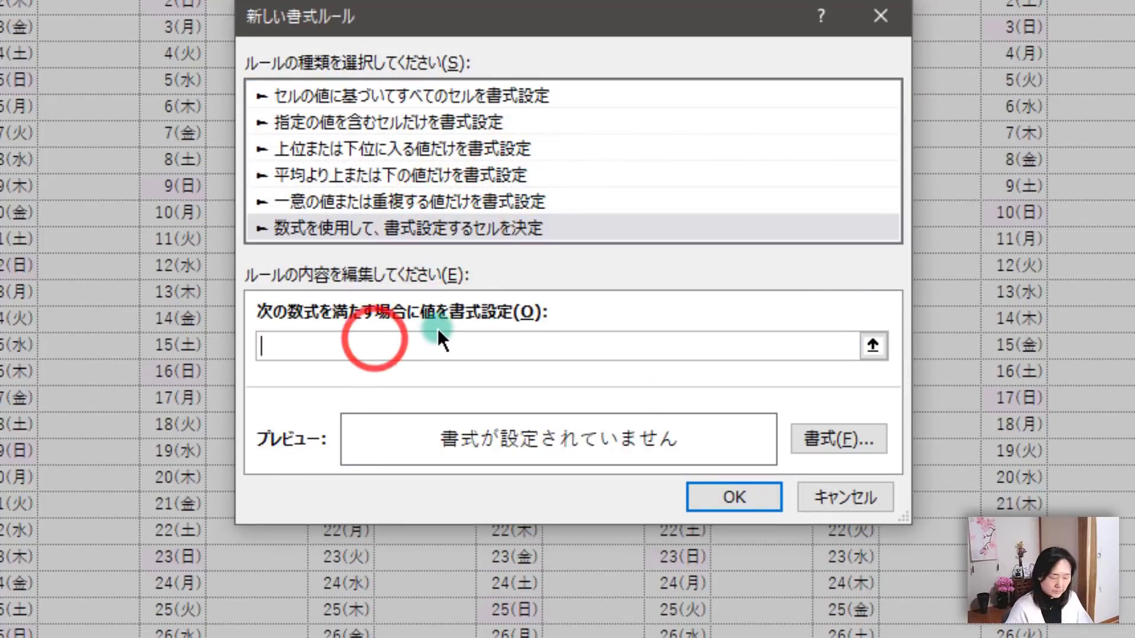
text(=)
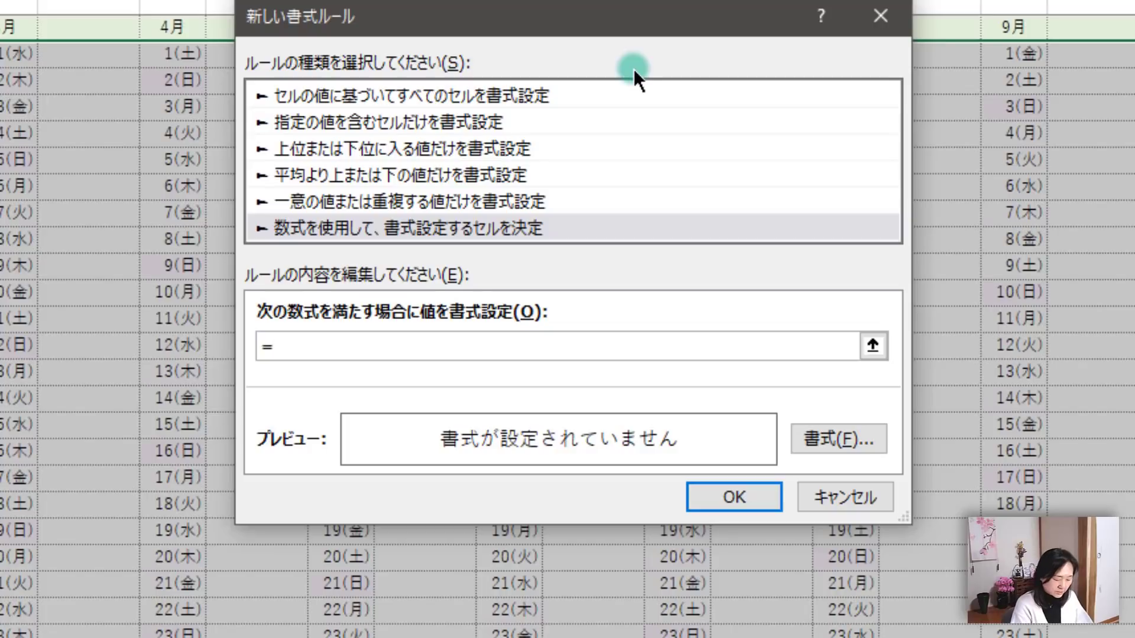
text(()
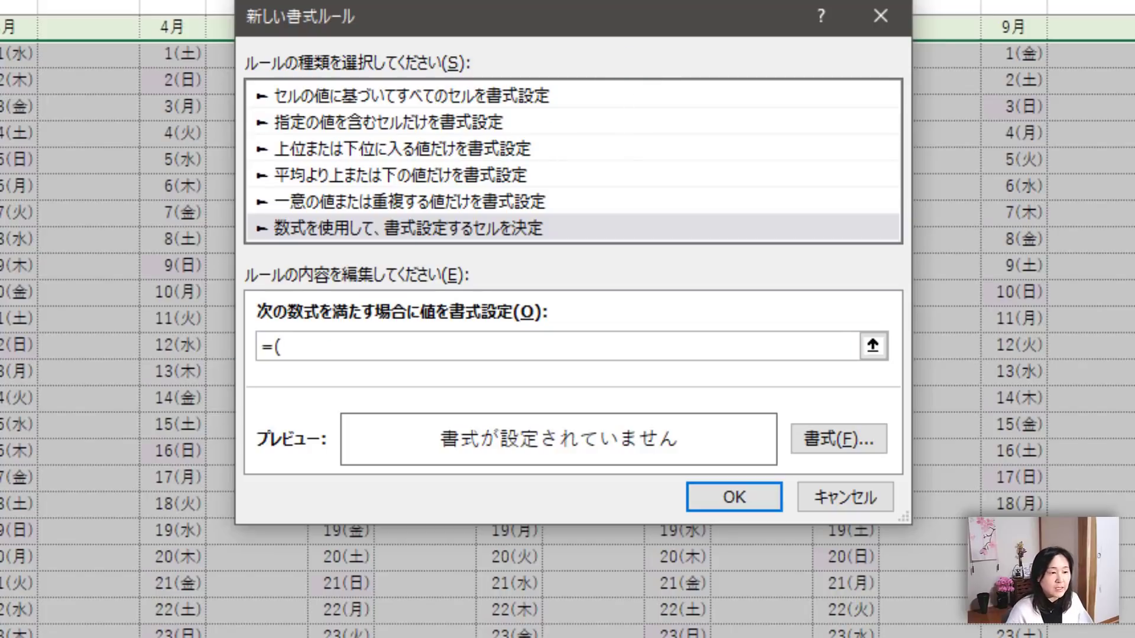
text($A$4)
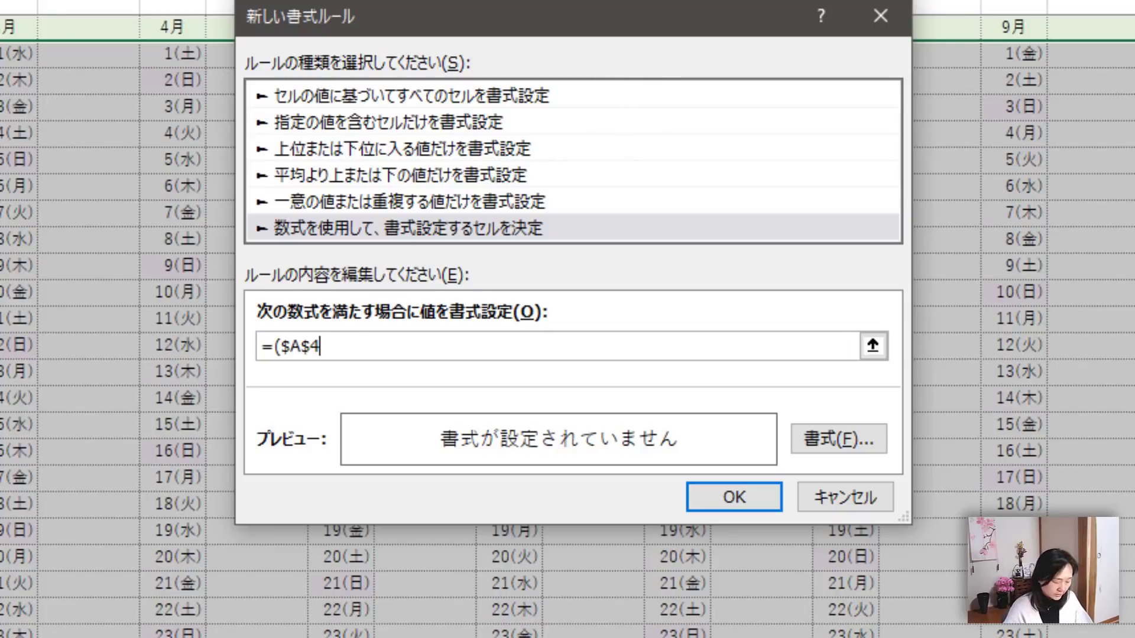
key(F4)
key(F4)
key(F4)
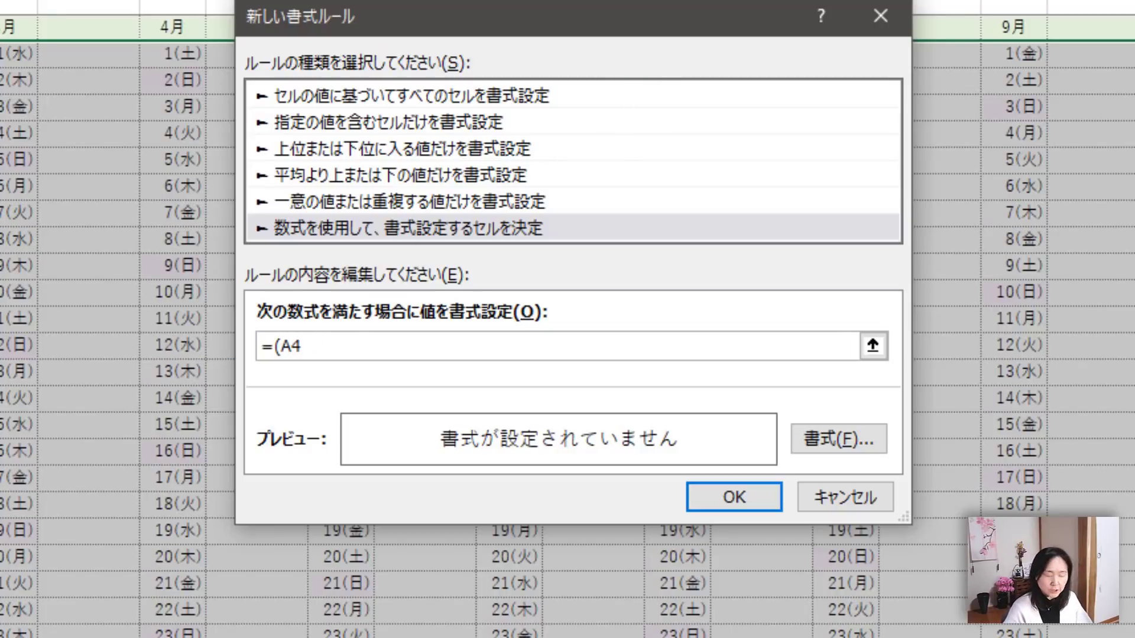
text(<>)
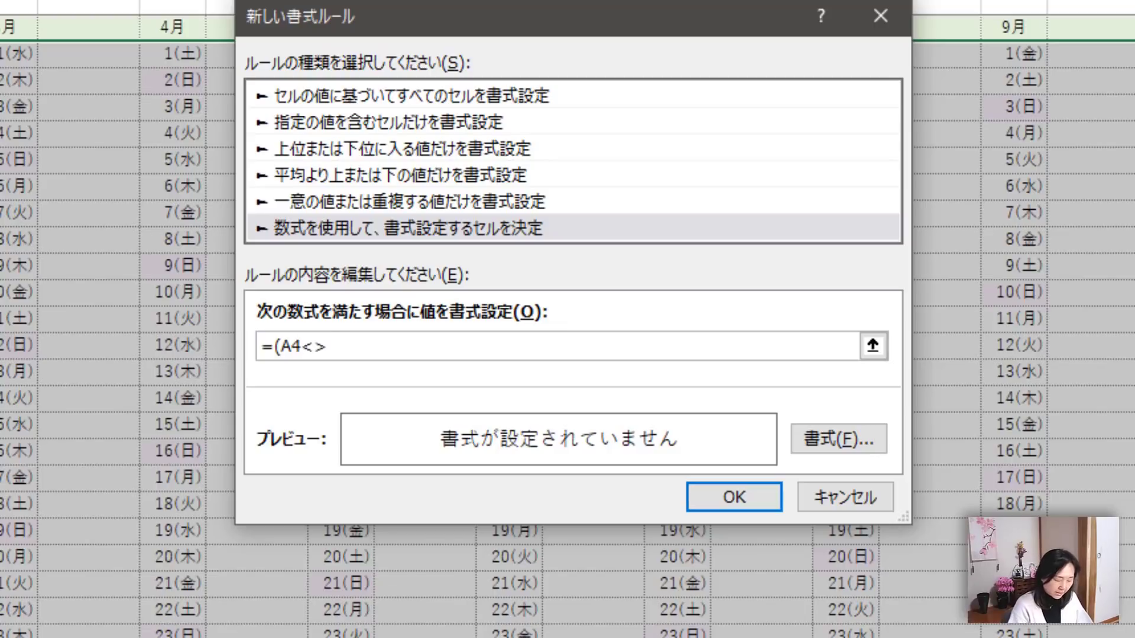
text("")
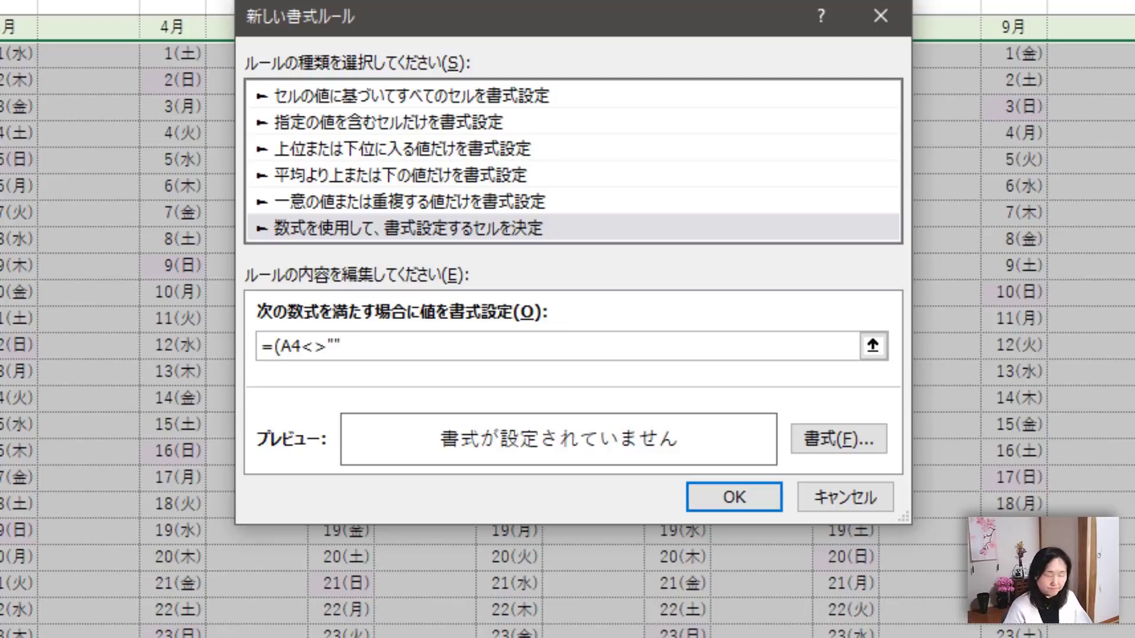
text())
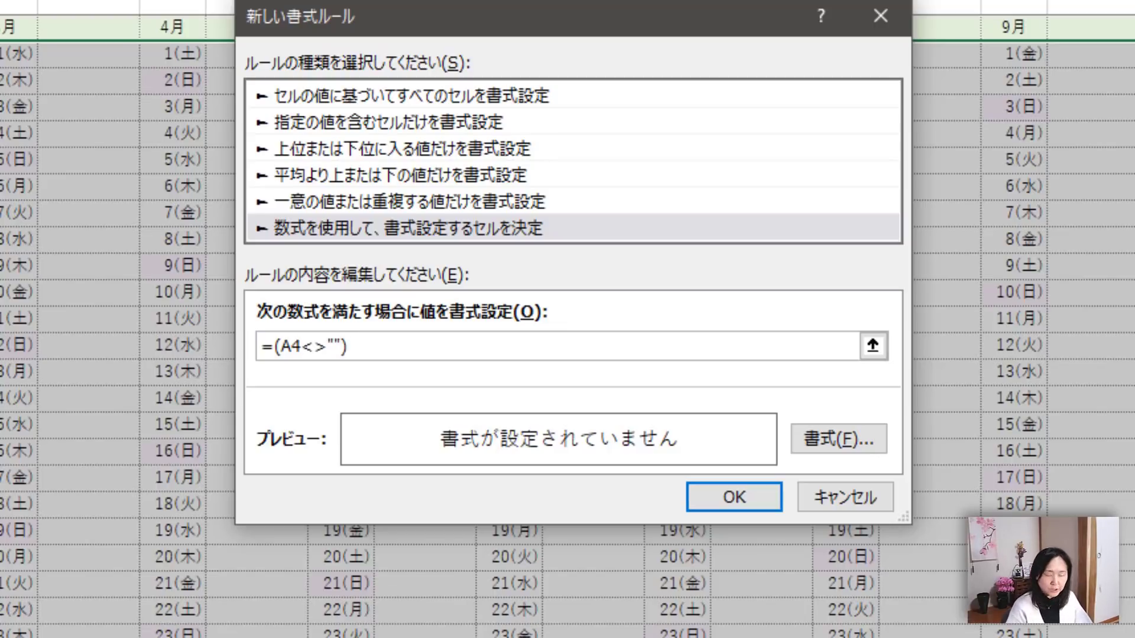
text(*)
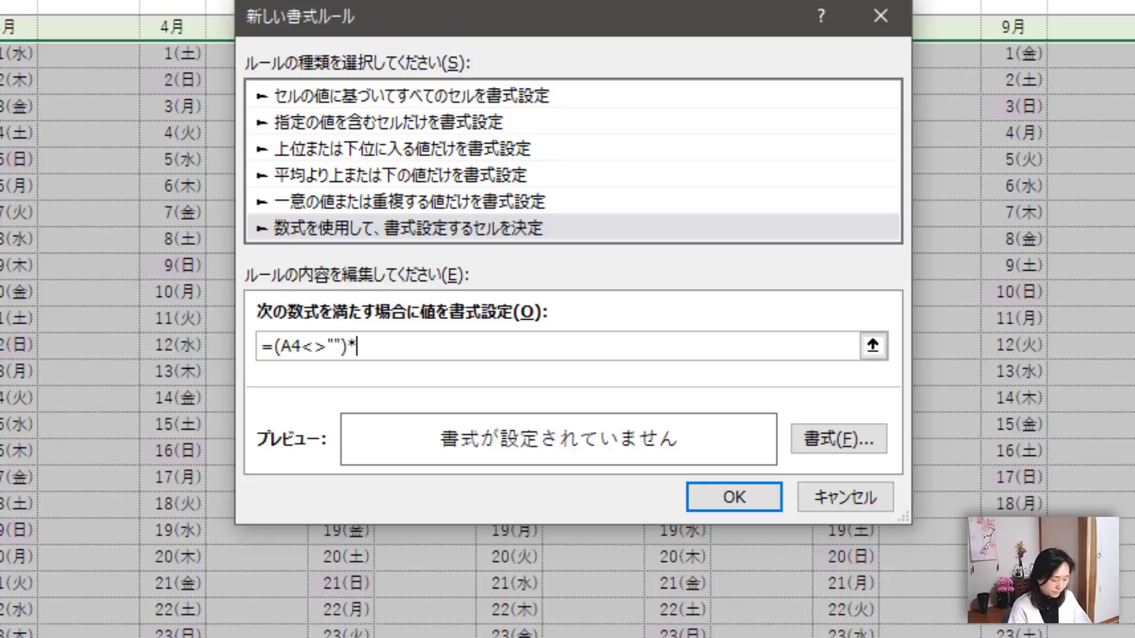
text(WEEK)
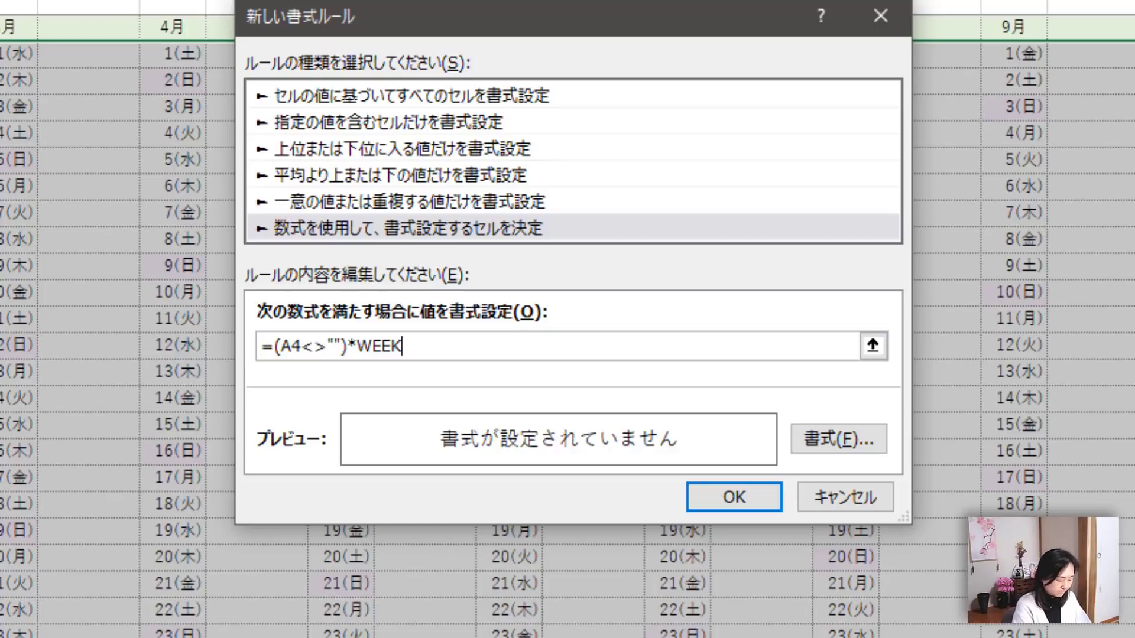
text(DAY()
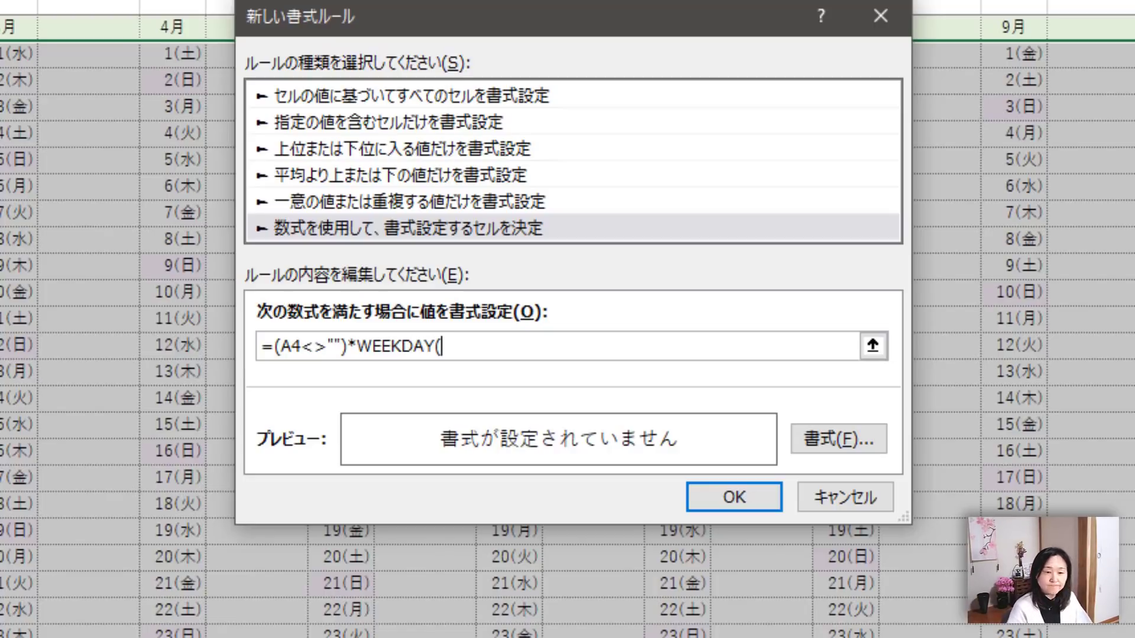
text($A$4)
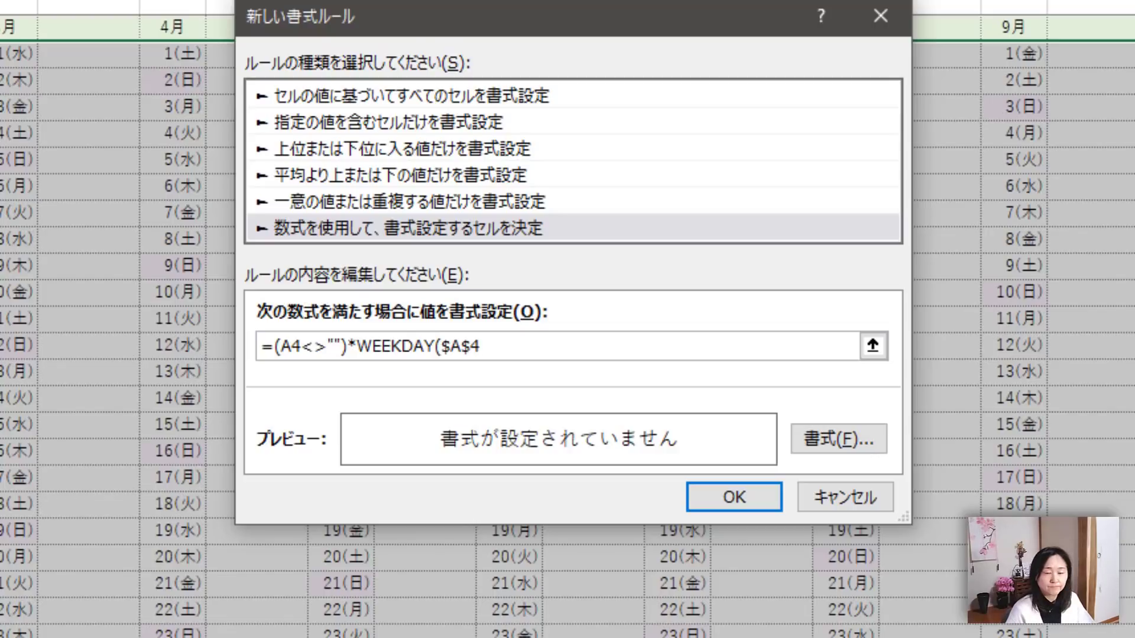
key(F4)
key(F4)
key(F4)
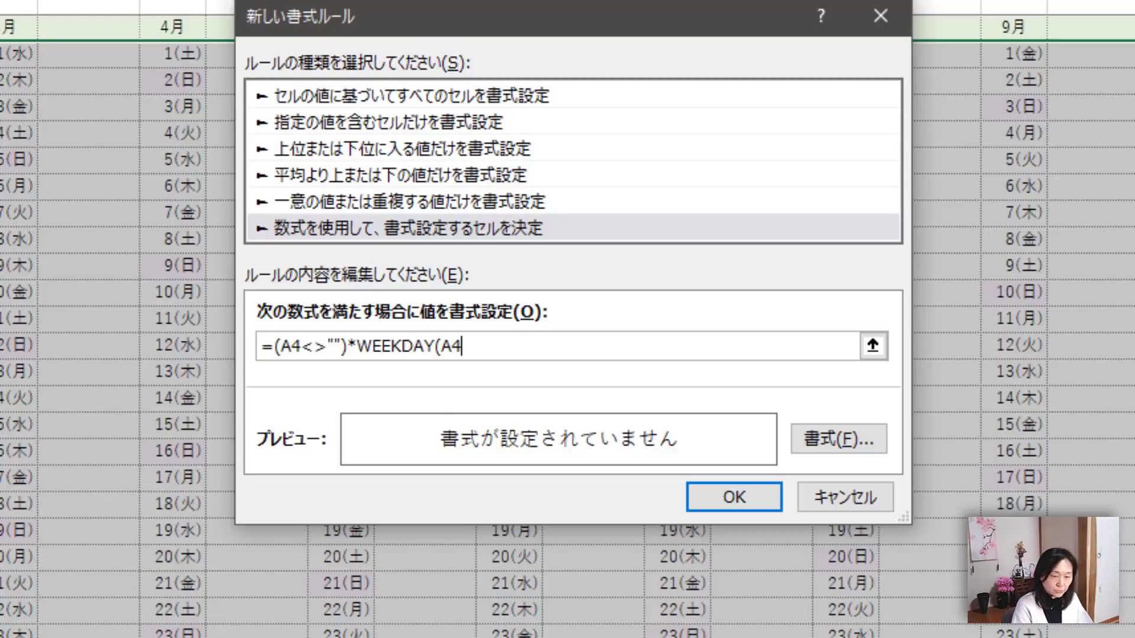
text()=)
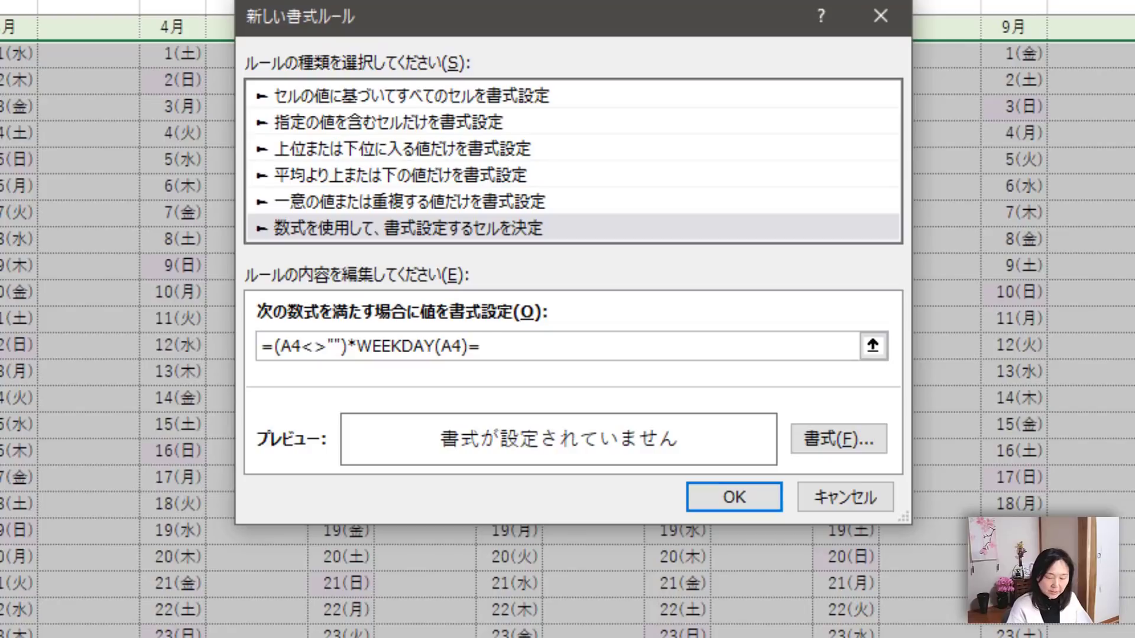
text(7)
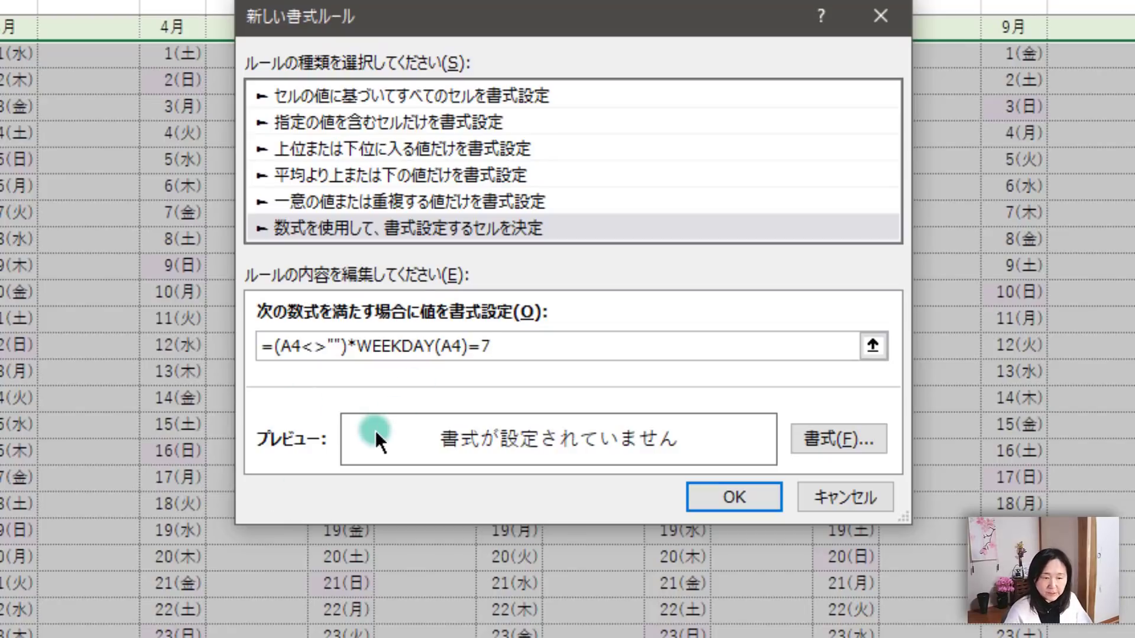
Give the new Saturday rule the palest blue fill and confirm it
click(863, 438)
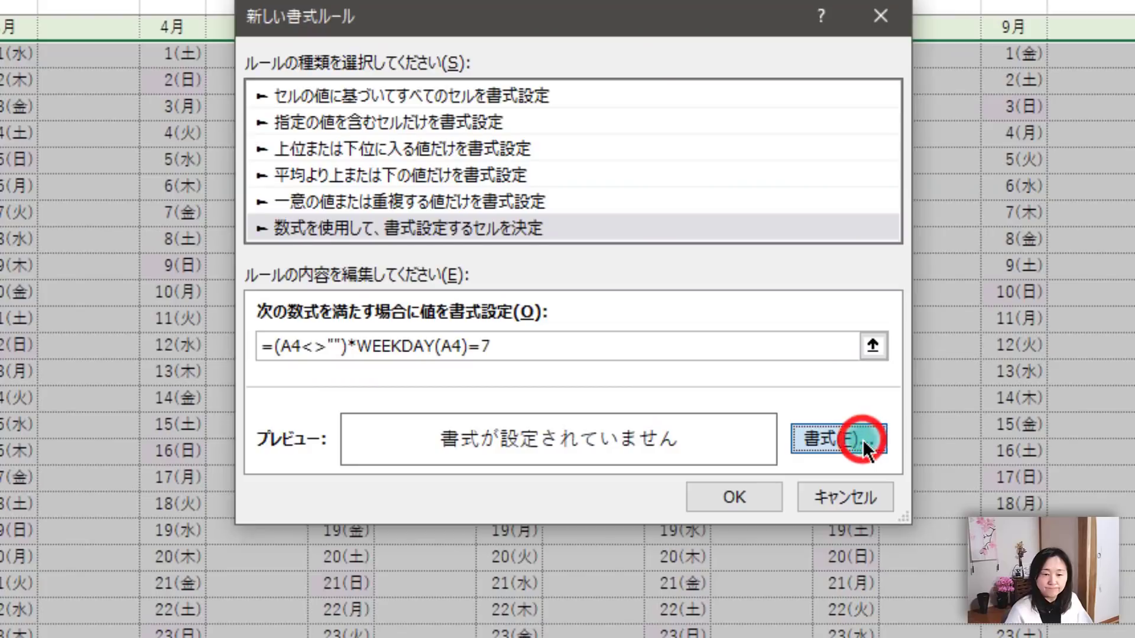
click(458, 66)
click(459, 66)
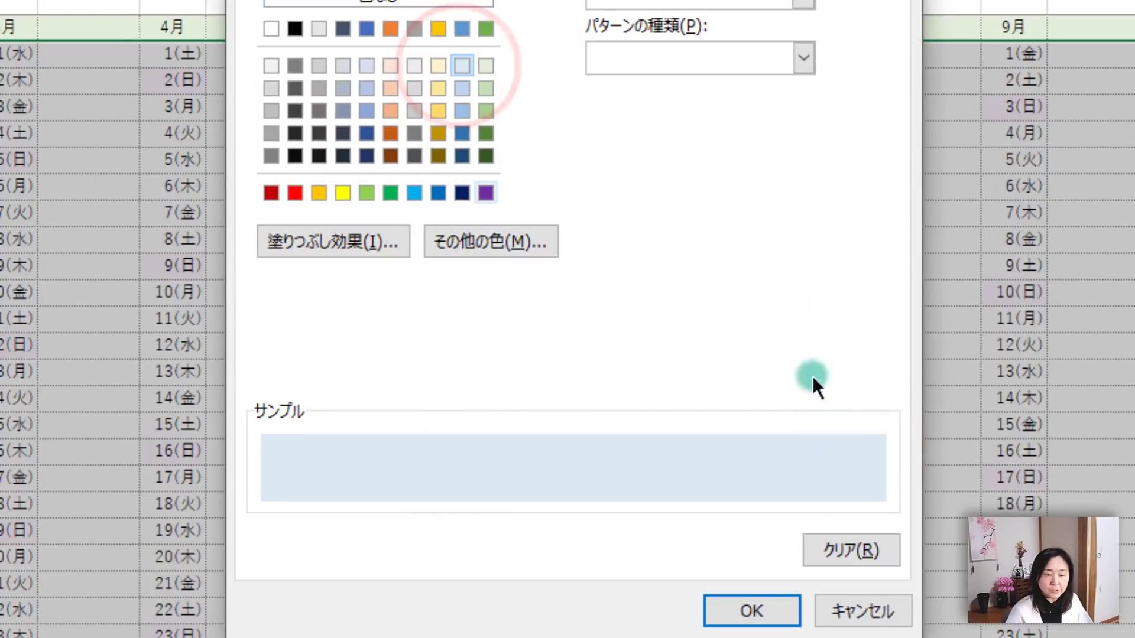
click(752, 610)
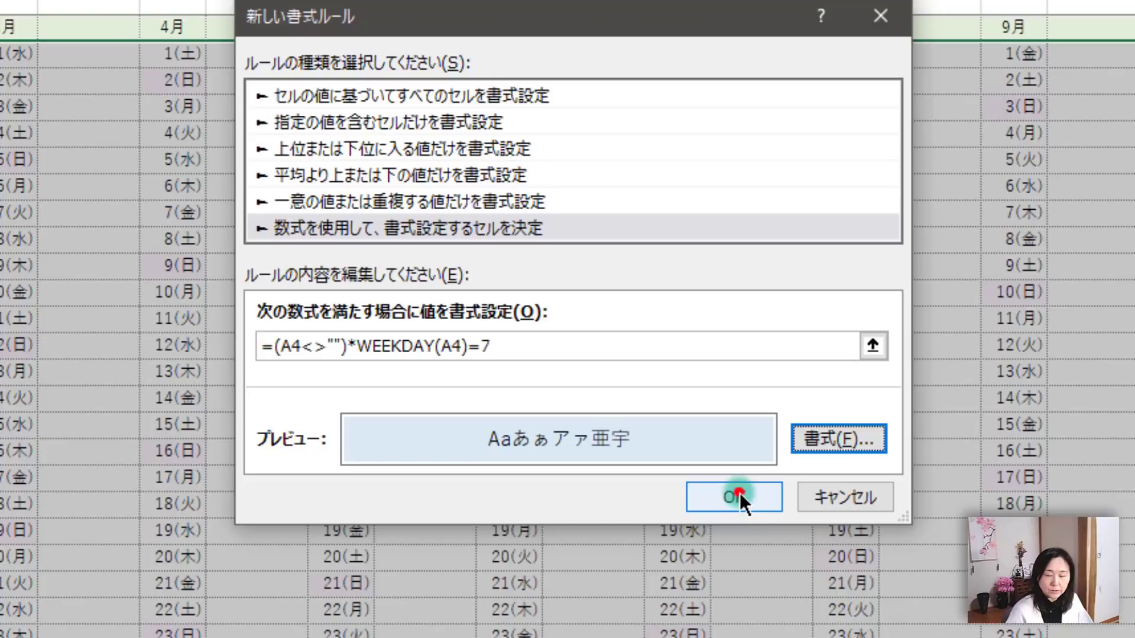
click(739, 491)
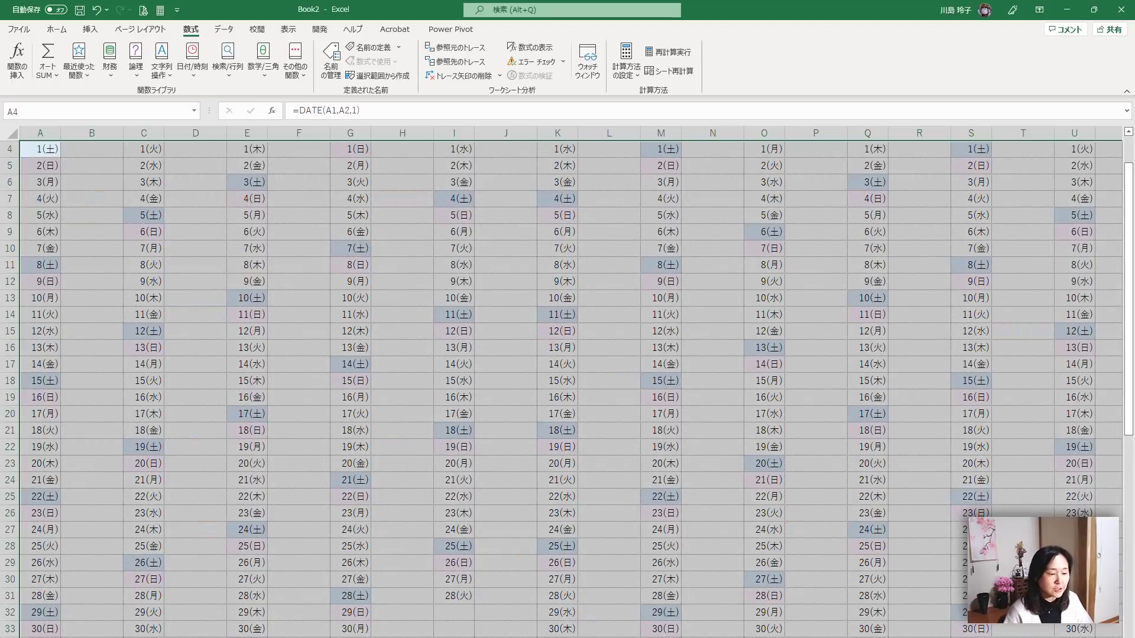
On the holiday list sheet, select the whole date column A
key(ctrl+Page_Down)
scroll(266, 554, up, 9)
drag(65, 149, 71, 566)
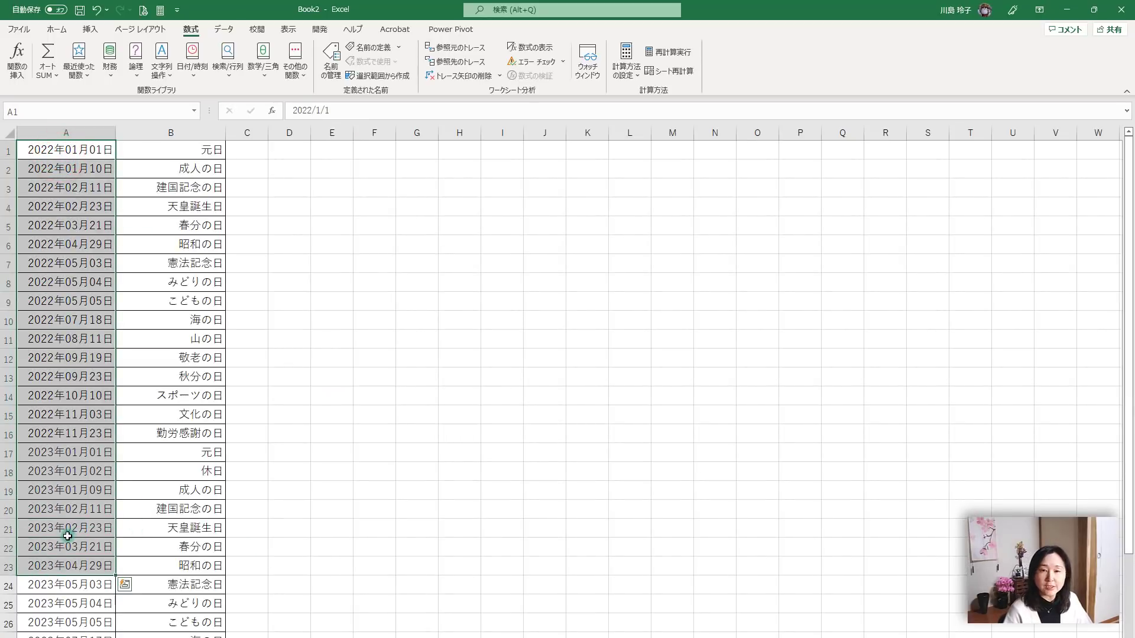
scroll(77, 531, down, 3)
scroll(65, 526, down, 5)
key(ctrl+Home)
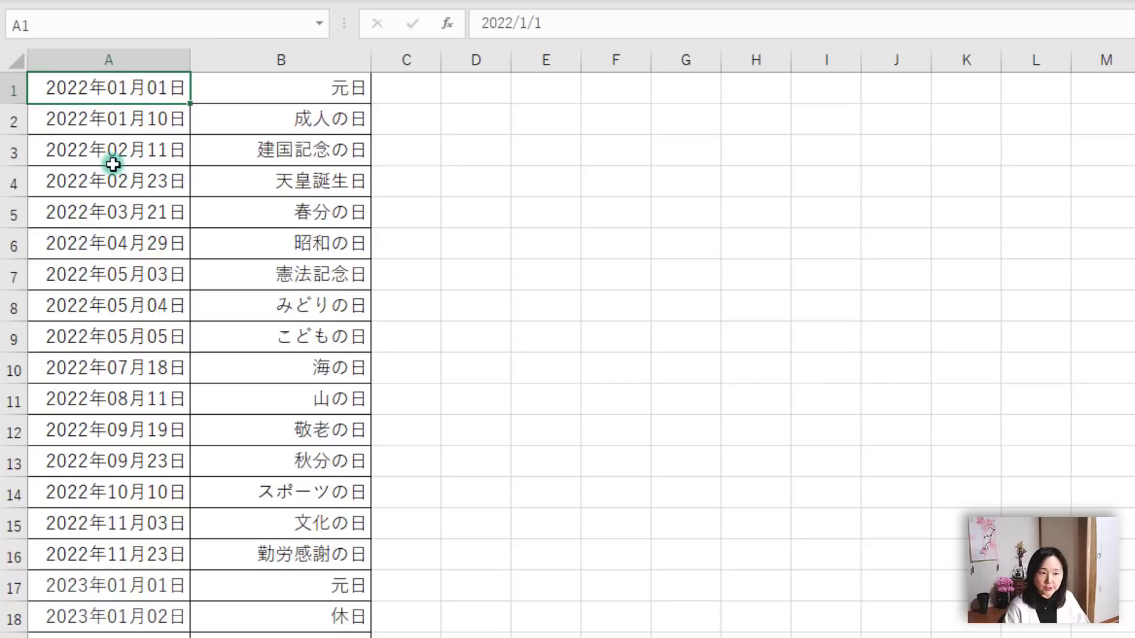
click(125, 60)
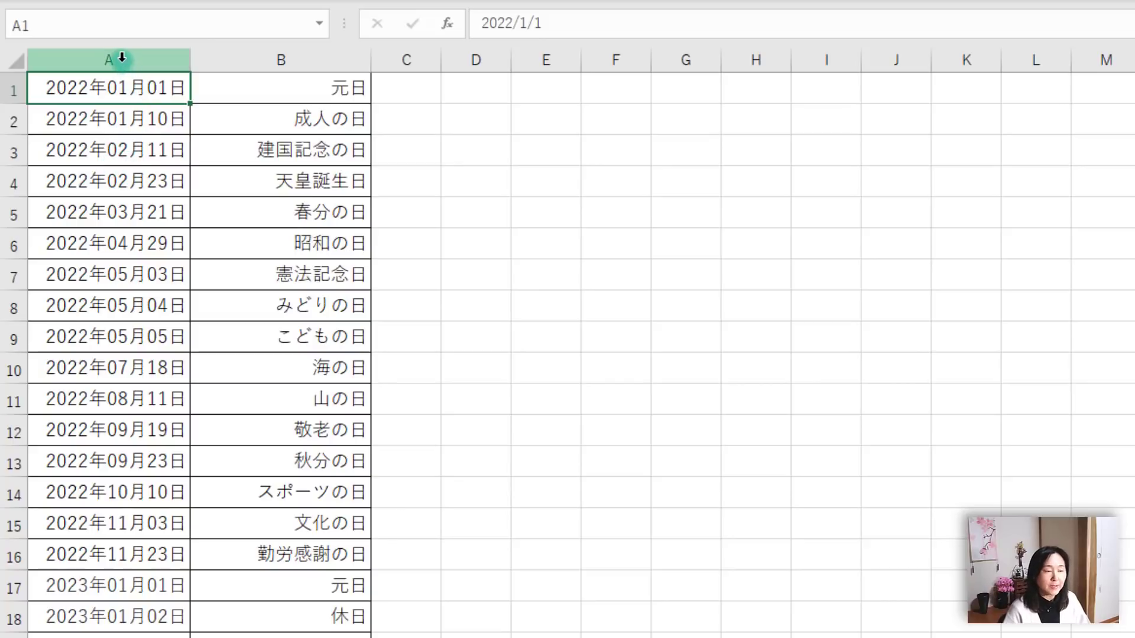
click(122, 57)
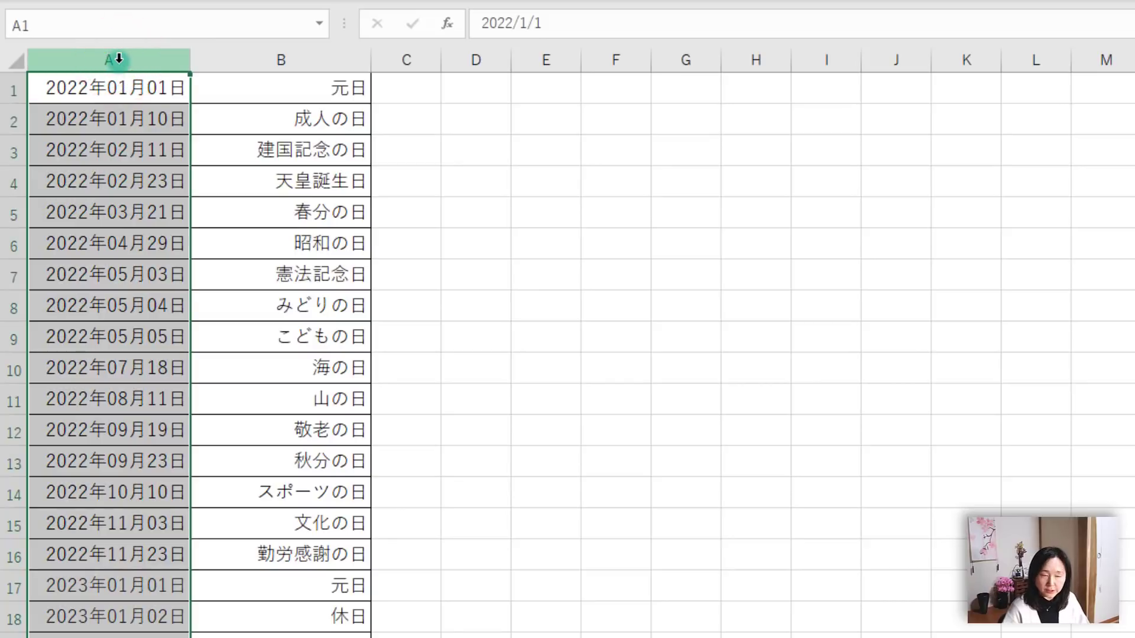
Name the selected holiday column 祝祭日 via the Name Box
click(51, 19)
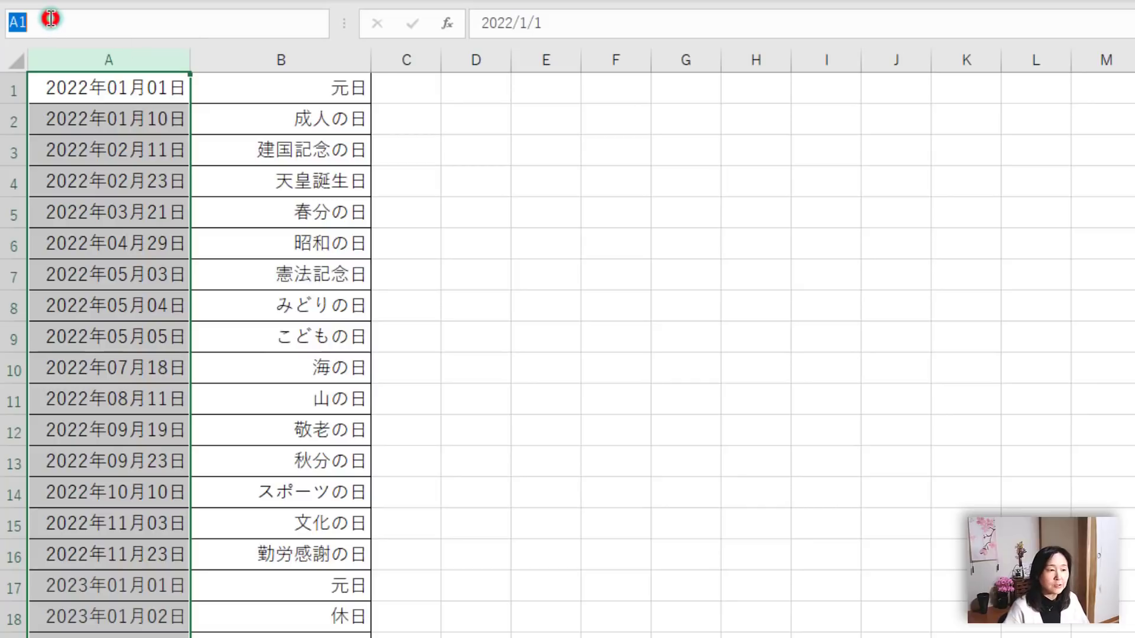
key(BackSpace)
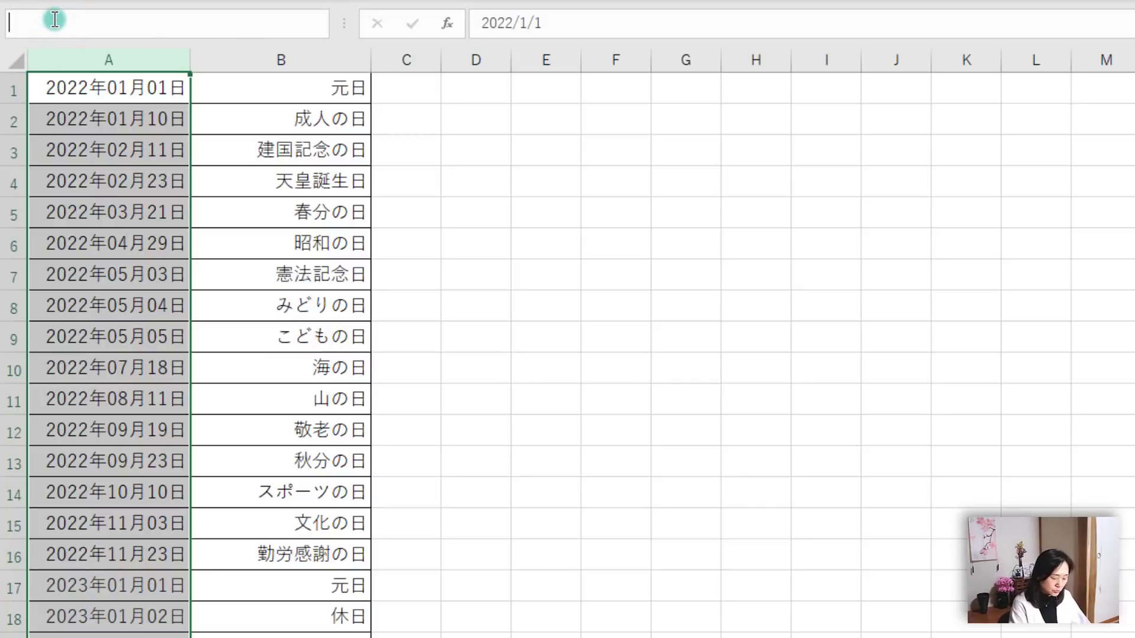
text(syuku)
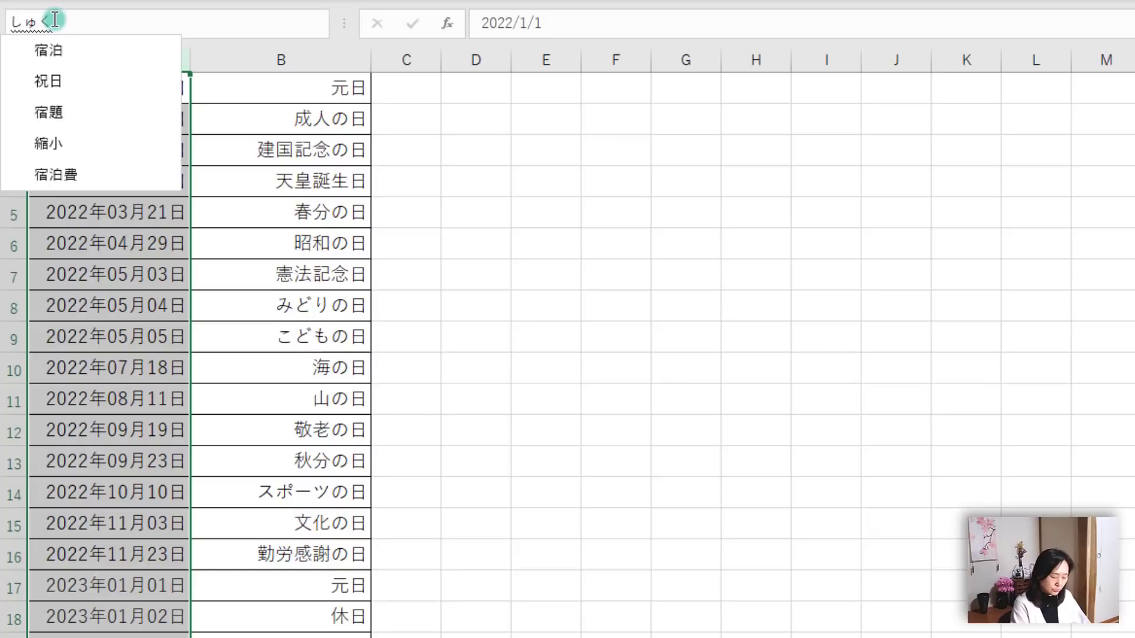
text(saijitu)
key(space)
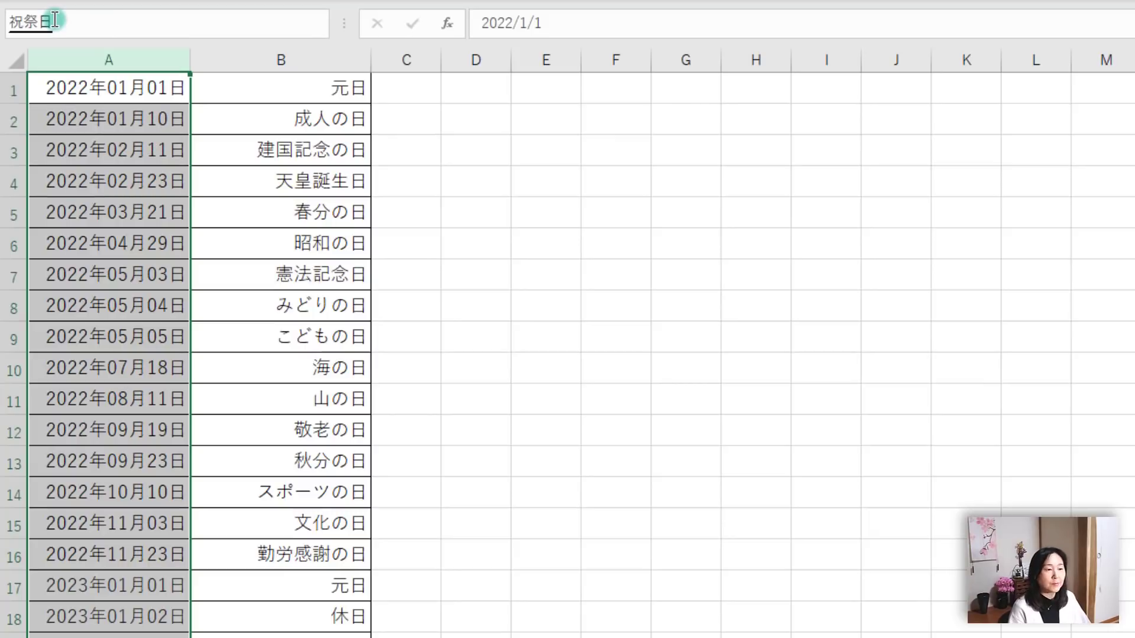
key(Return)
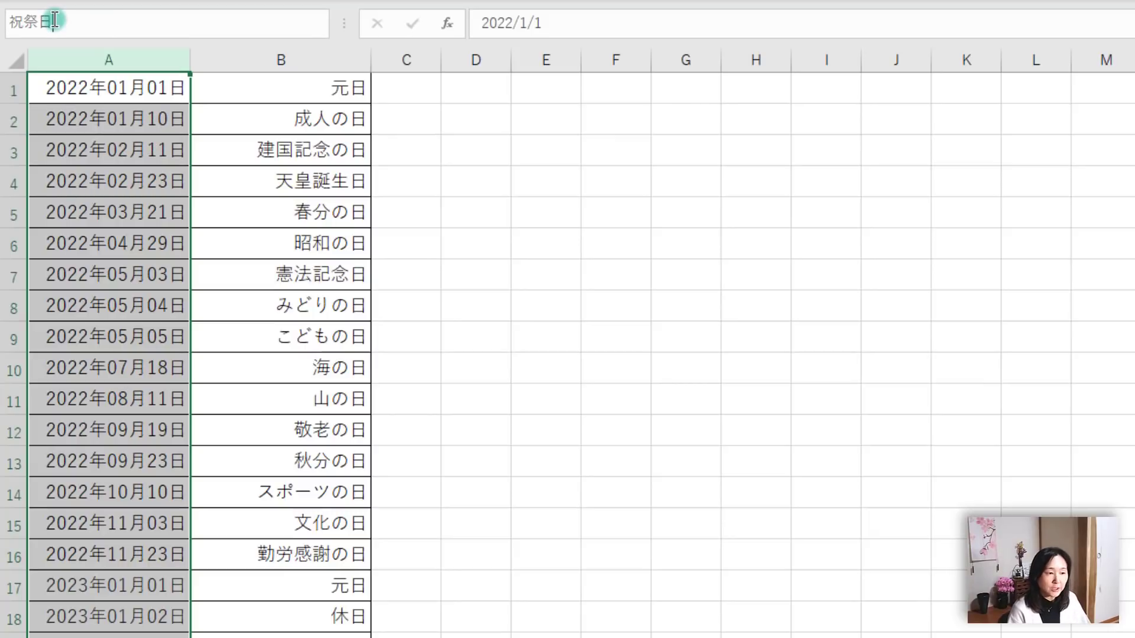
key(Return)
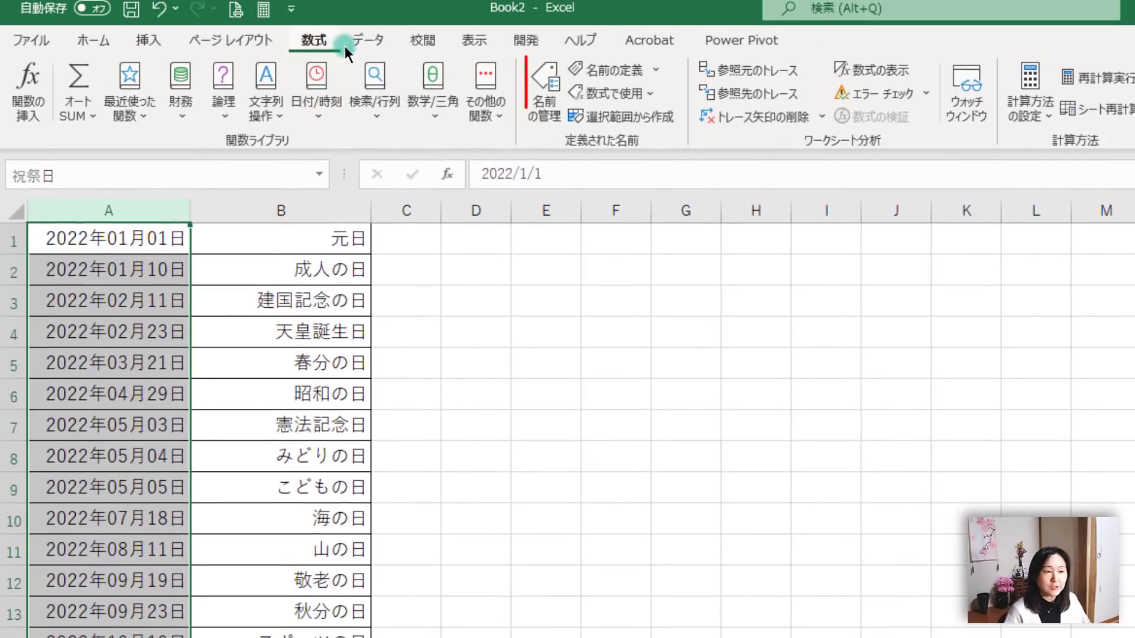
Verify in Name Manager that 祝祭日 refers to =Sheet4!$A:$A, then return to the calendar sheet
click(556, 118)
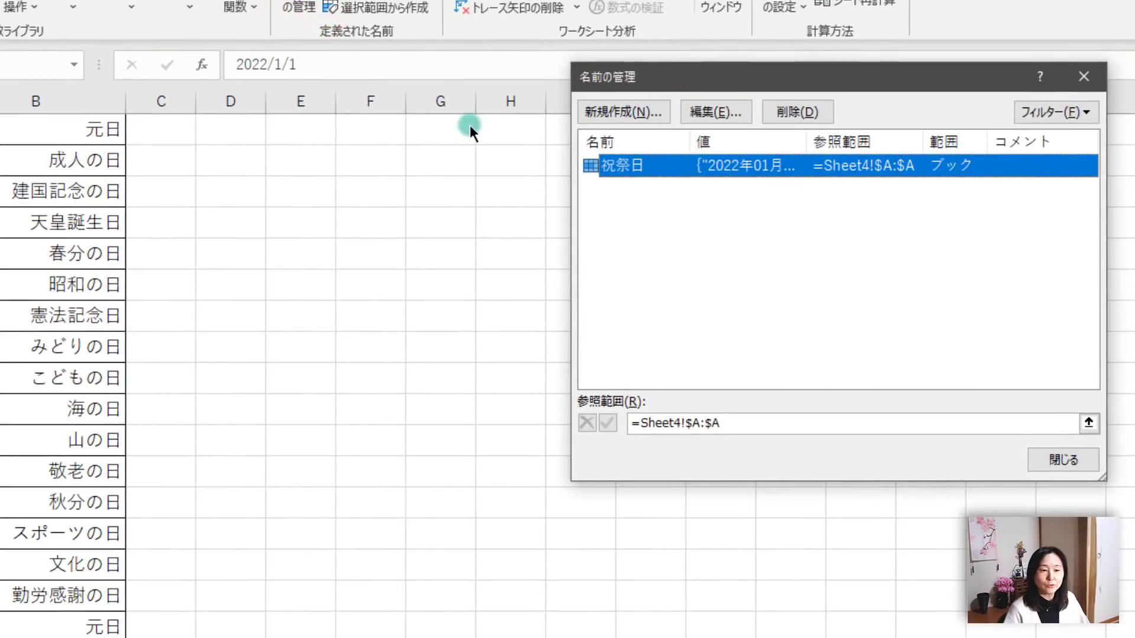
click(132, 153)
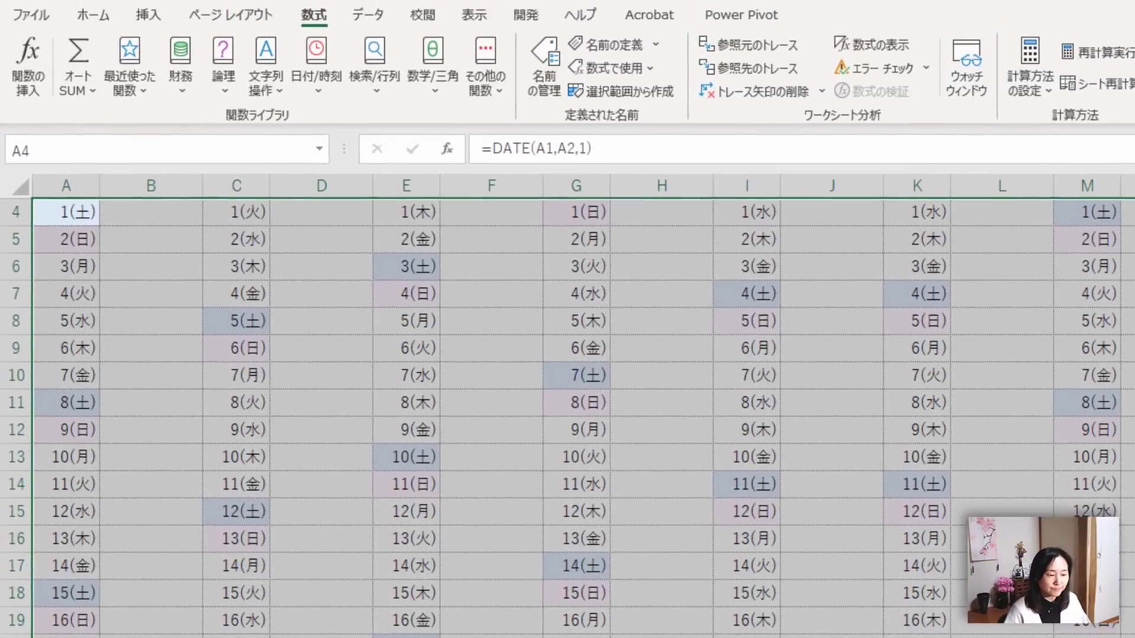
Start a new 'Use a formula' conditional formatting rule for the calendar
scroll(567, 379, down, 2)
scroll(567, 378, up, 3)
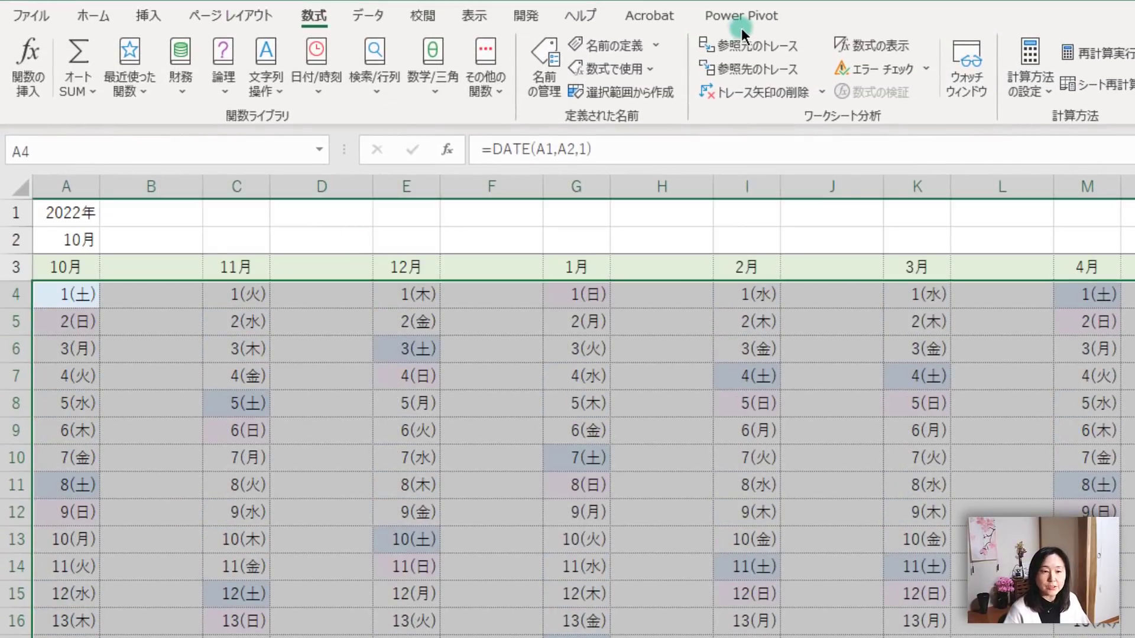
click(111, 16)
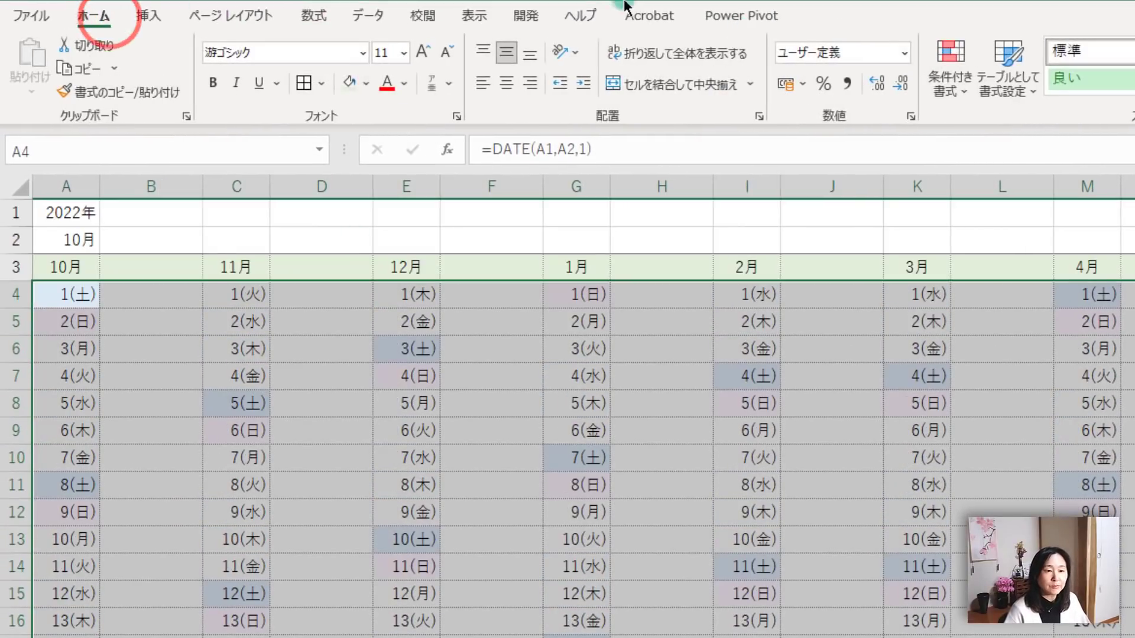
click(964, 65)
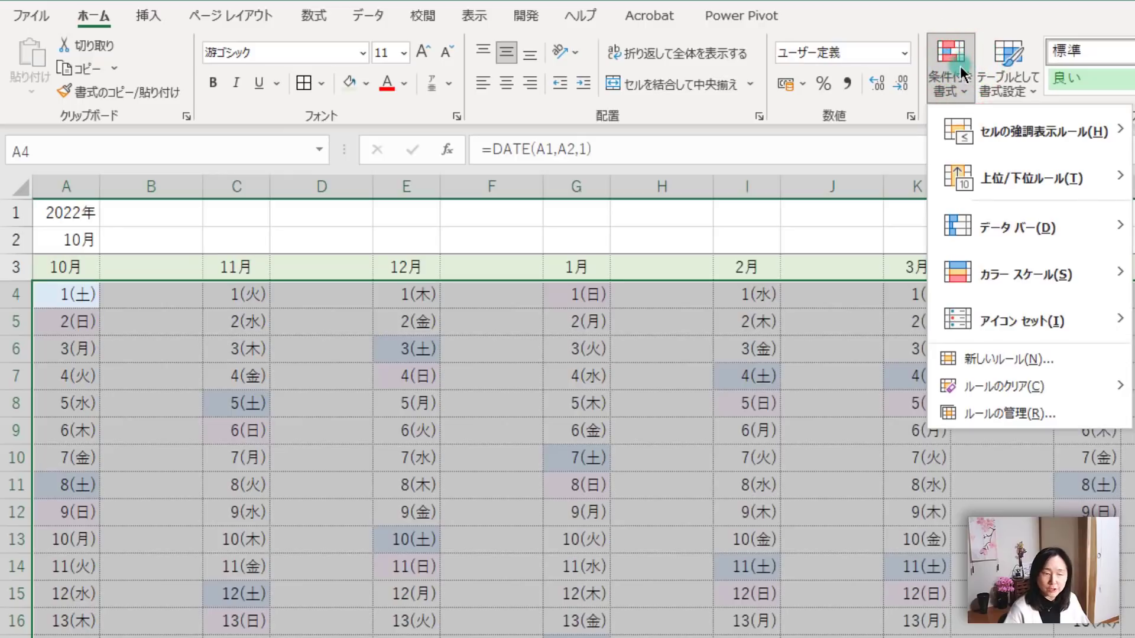
click(1029, 360)
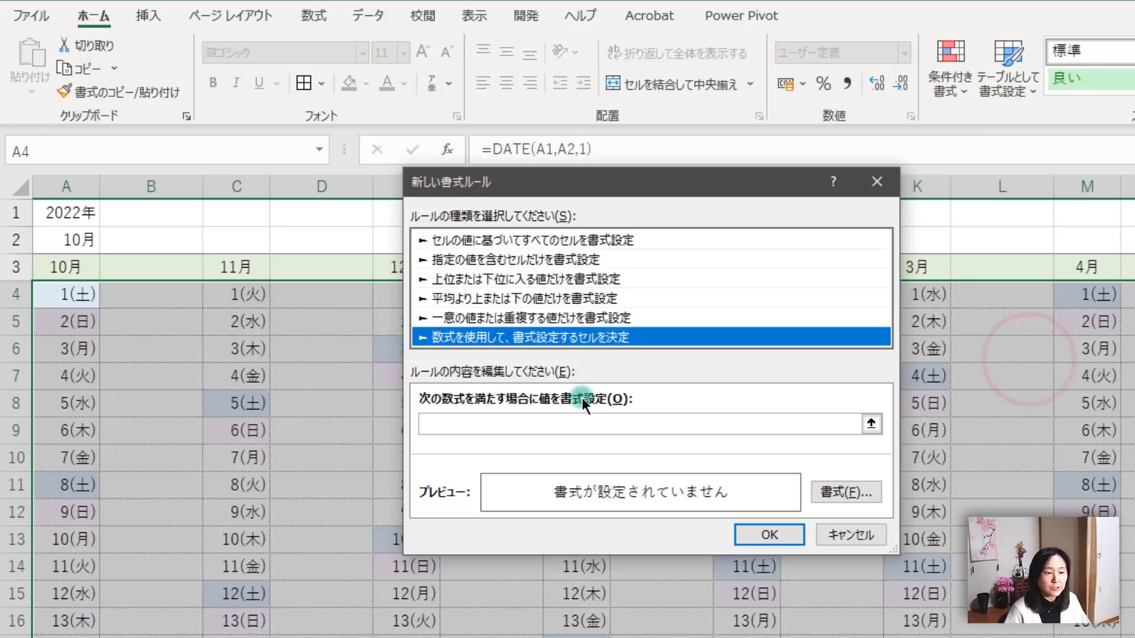
click(579, 421)
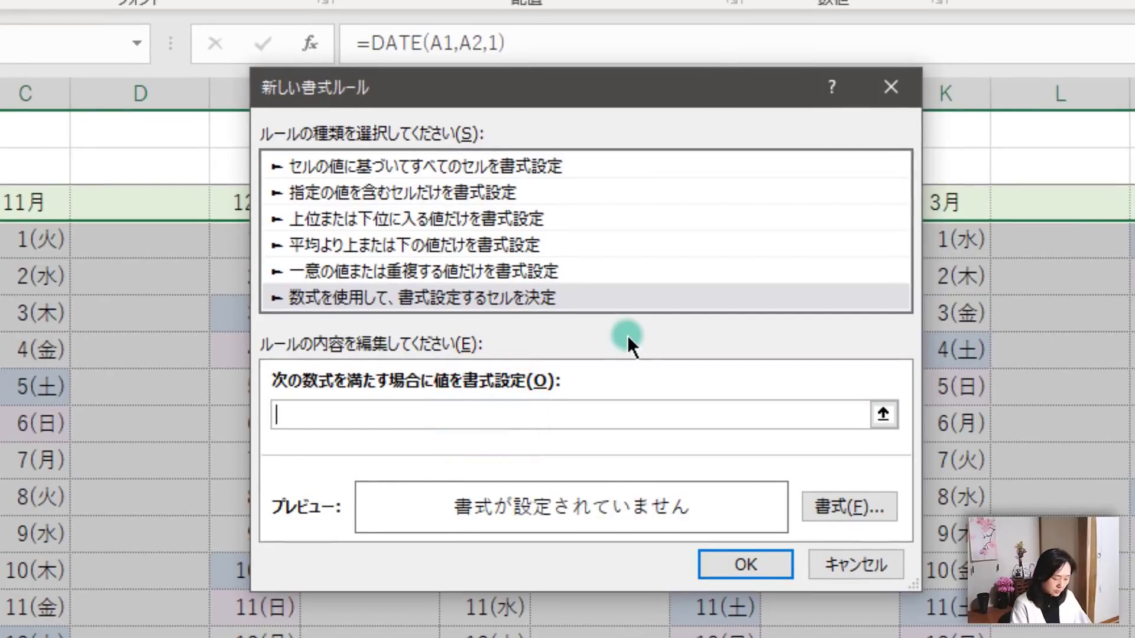
Enter the rule formula =COUNTIF(祝祭日,A4), with A4 made a relative reference via F4
text(=c)
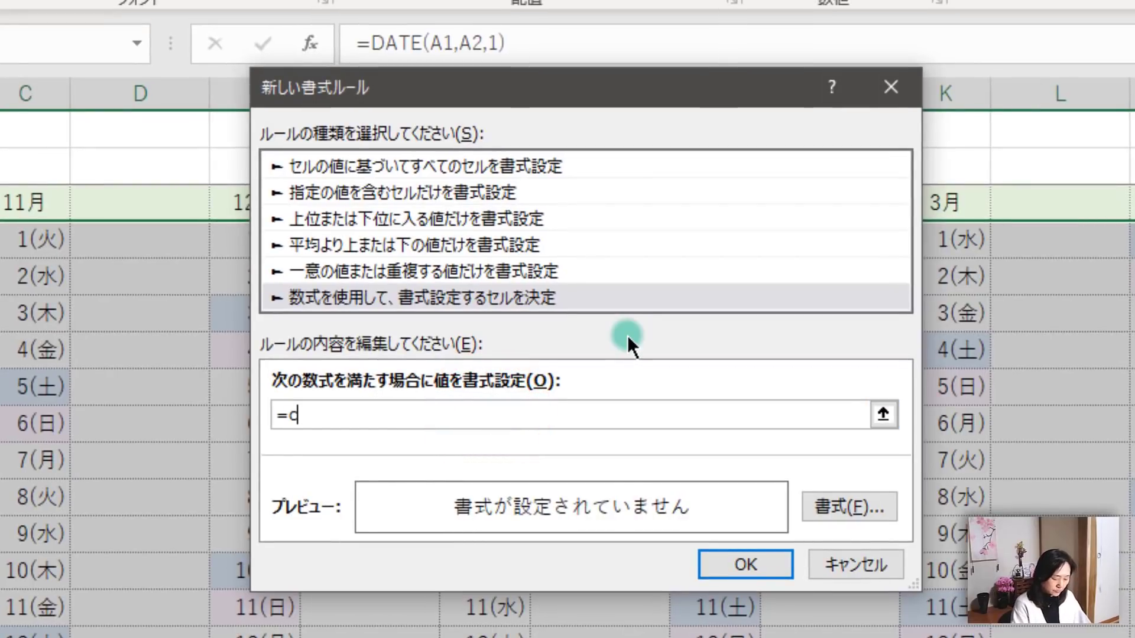
text(ountif)
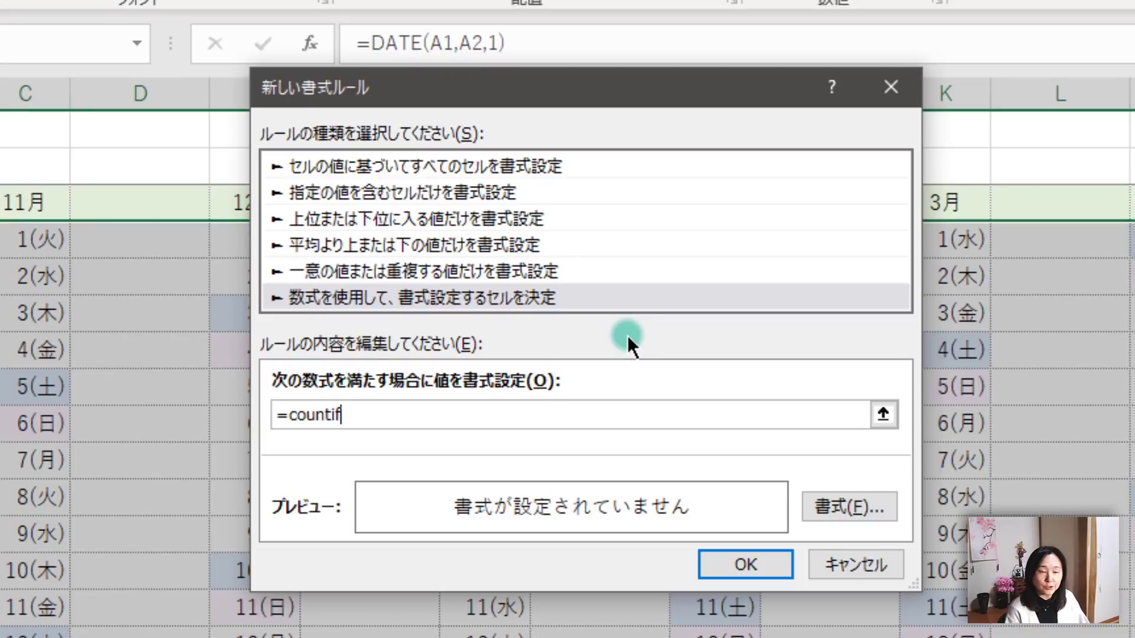
text(()
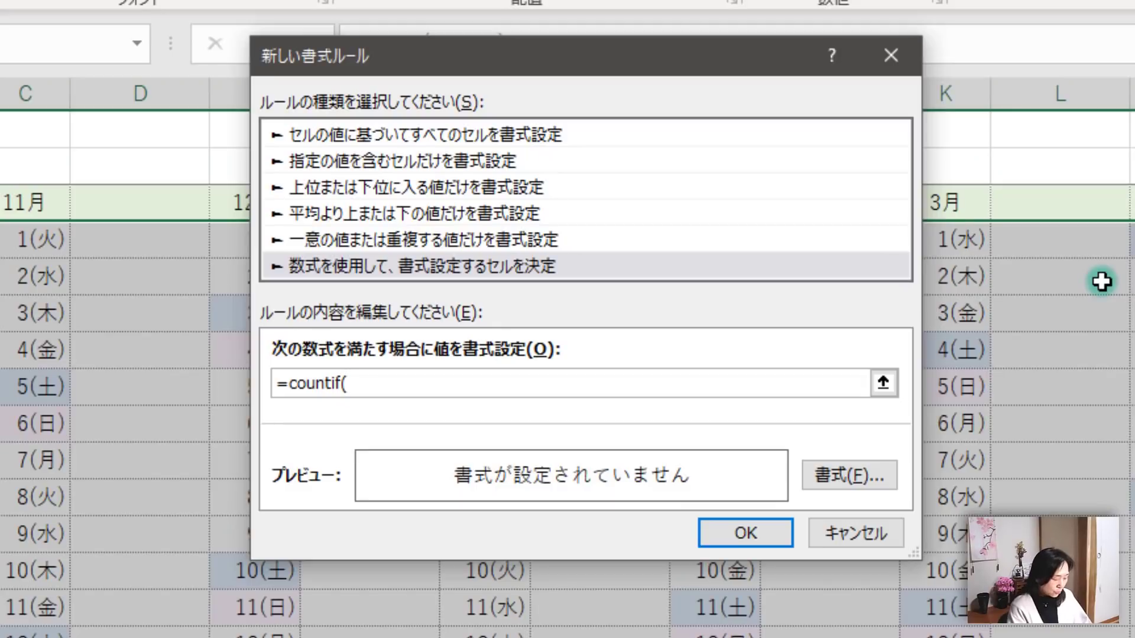
text(shuku)
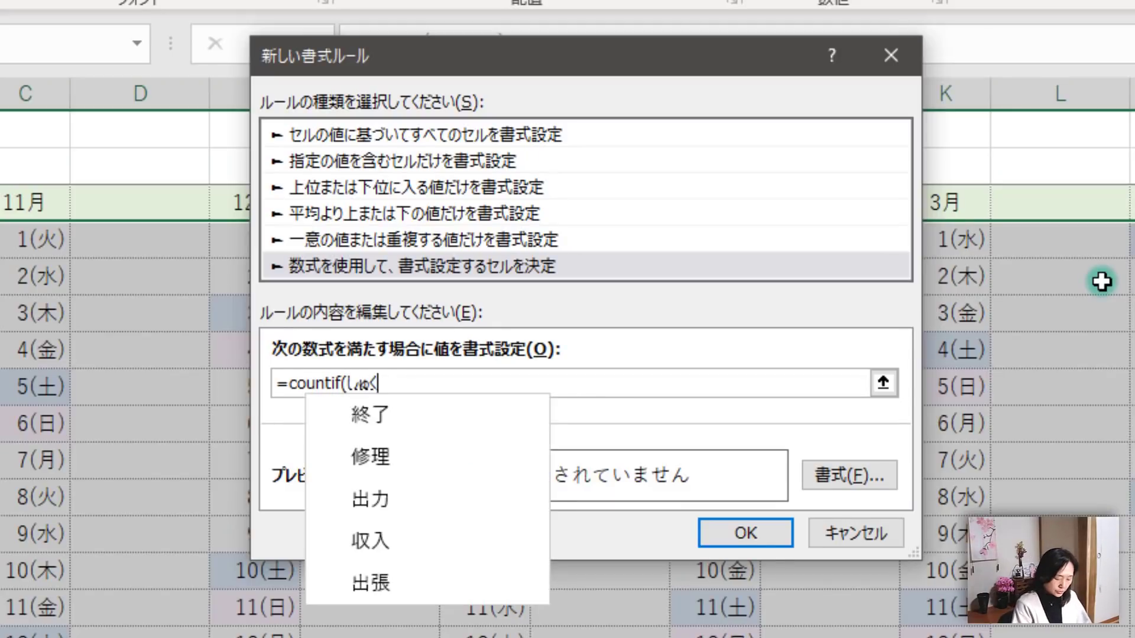
text(saijitu)
key(space)
key(Return)
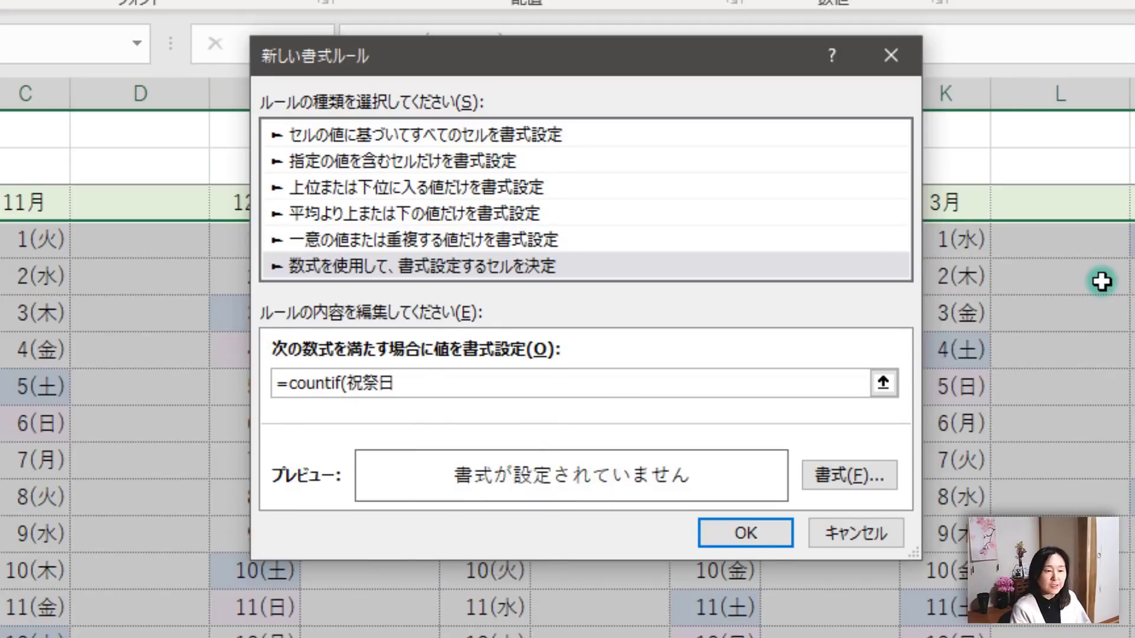
text(,$A$4)
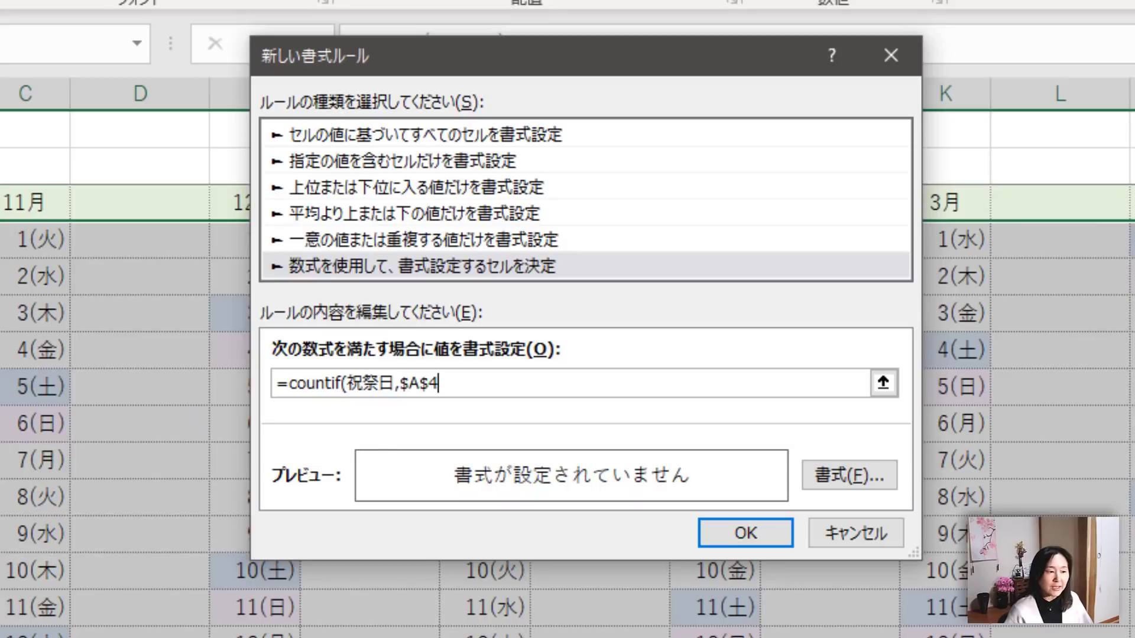
key(F4)
key(F4)
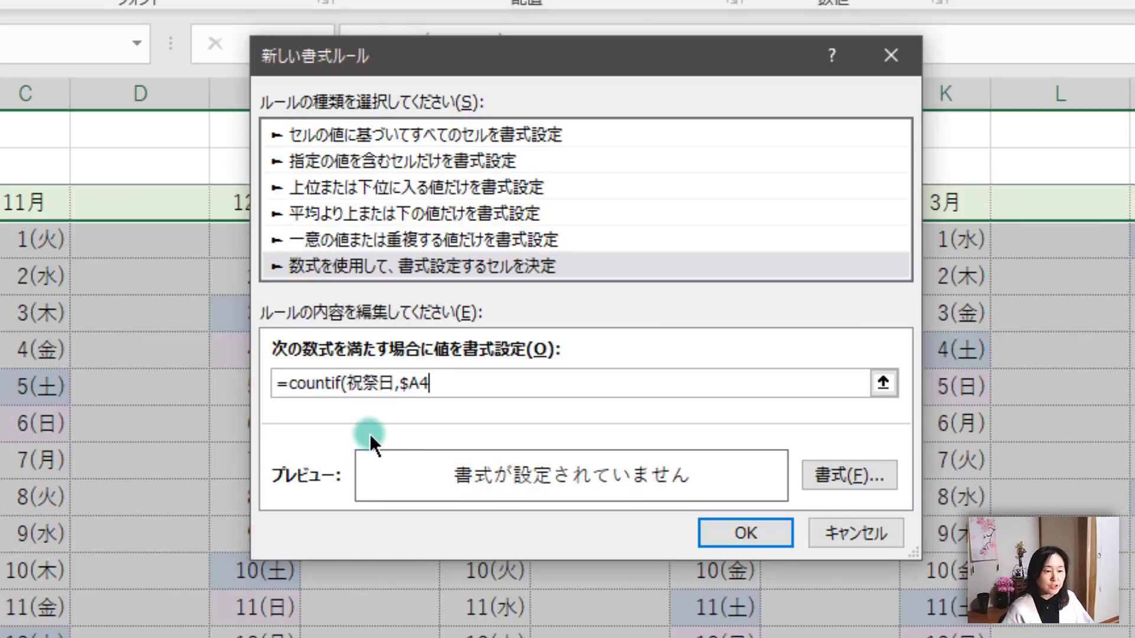
key(F4)
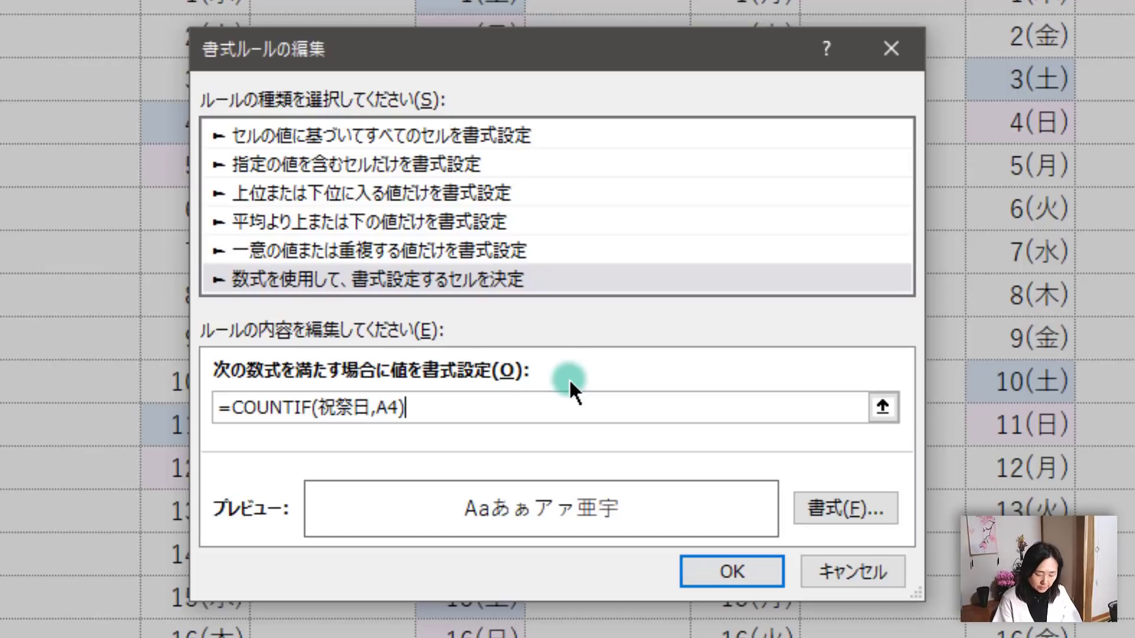
Finish the rule as =COUNTIF(祝祭日,A4)=1 with a light peach fill and apply it to $A$4:$X$34
text(=)
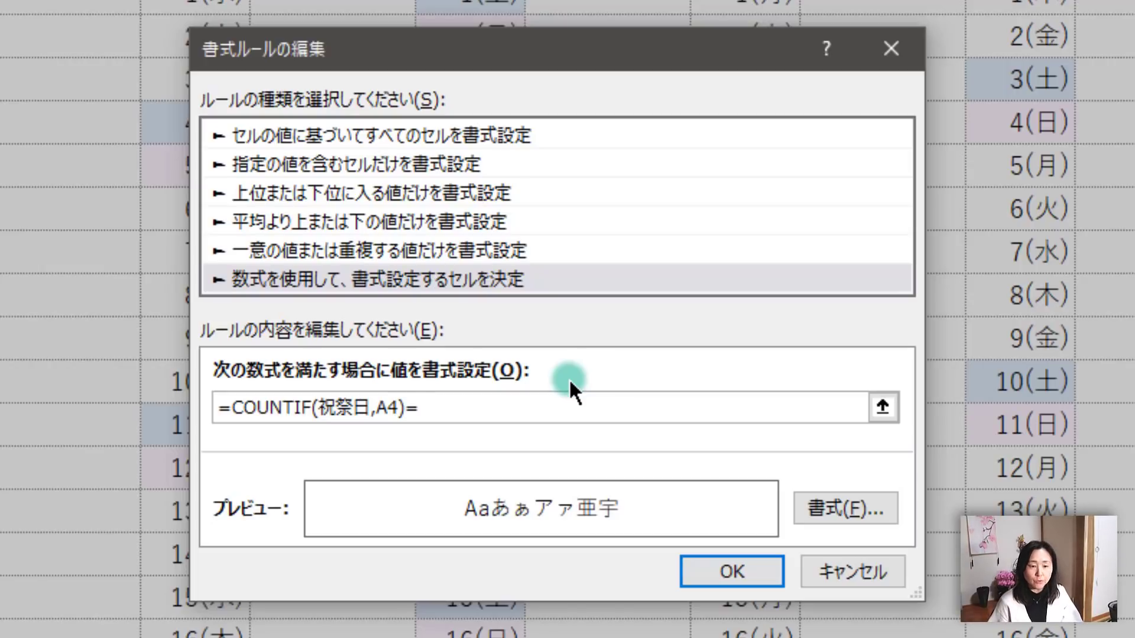
text(1)
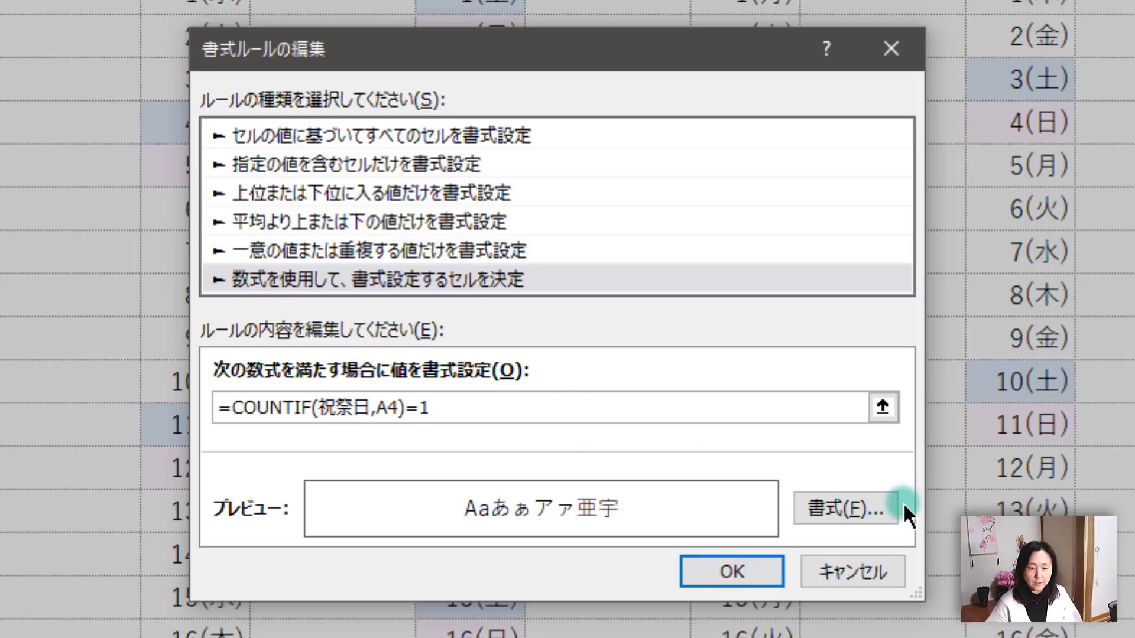
click(863, 496)
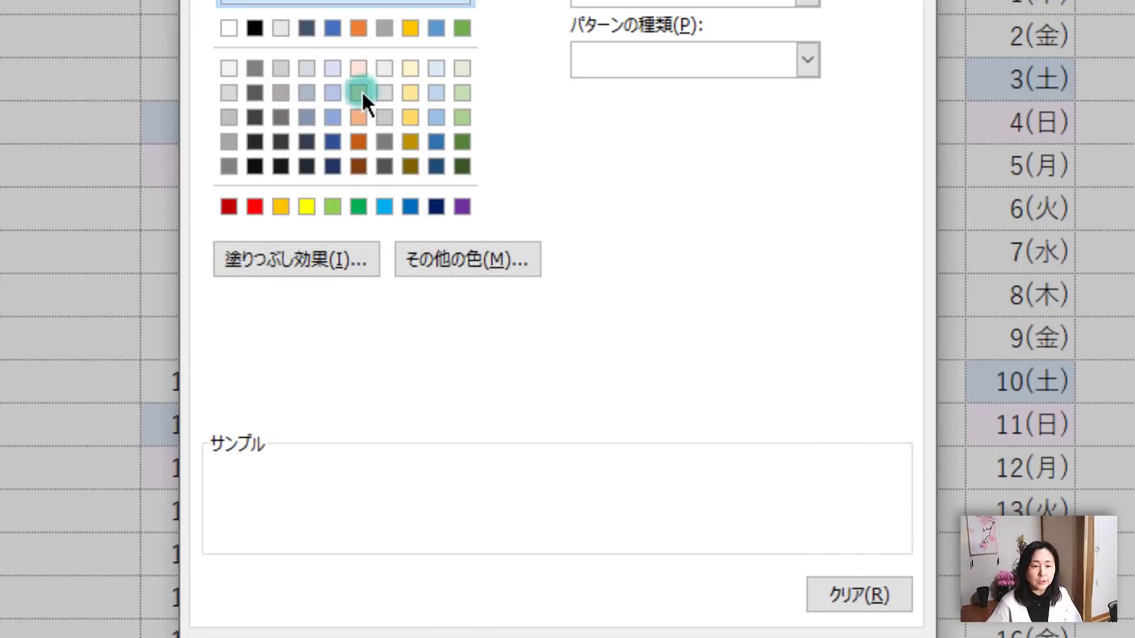
click(358, 68)
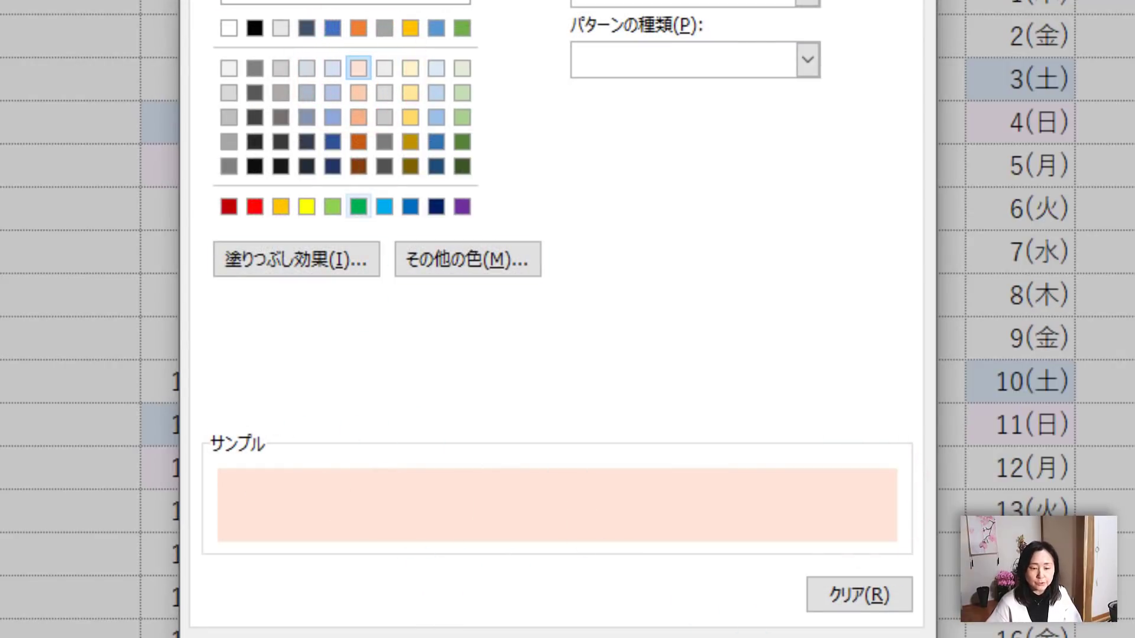
click(744, 632)
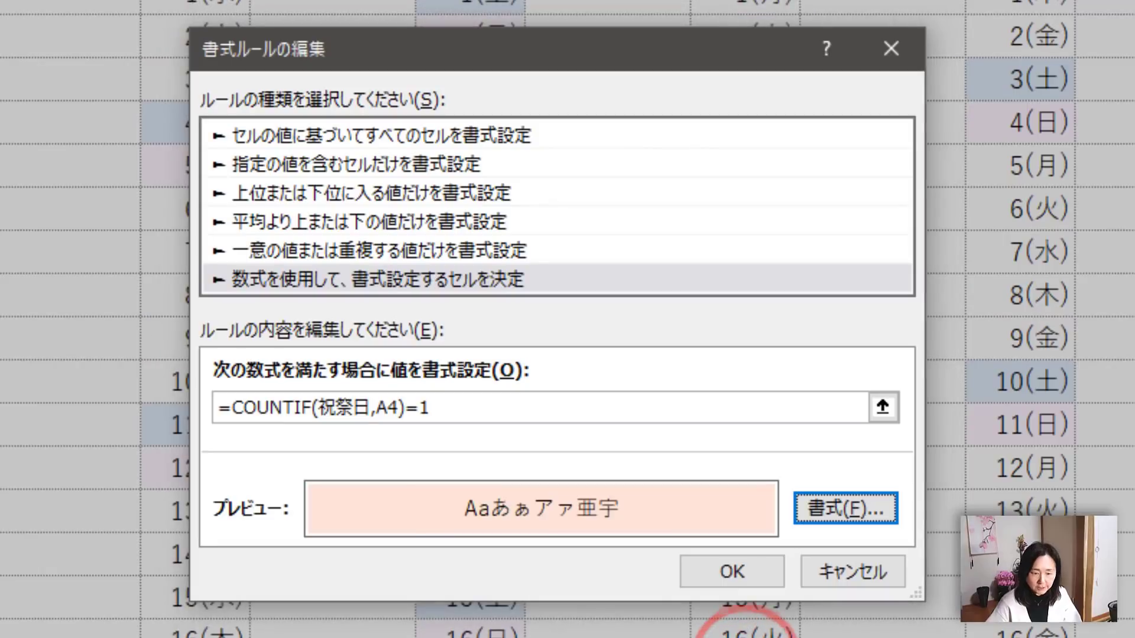
click(732, 570)
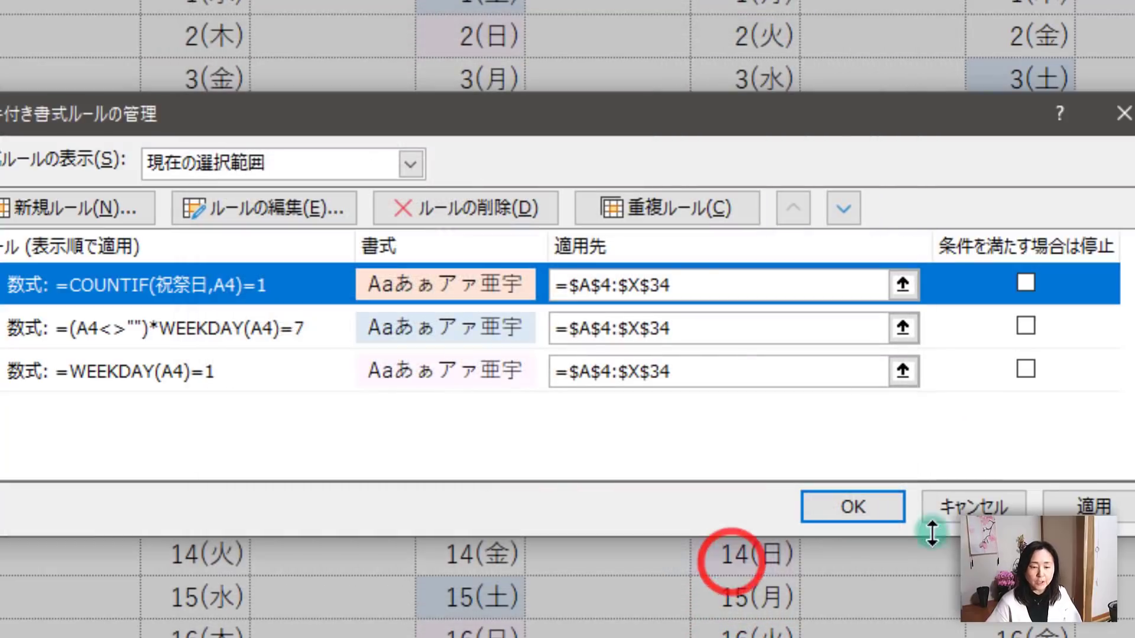
click(1093, 505)
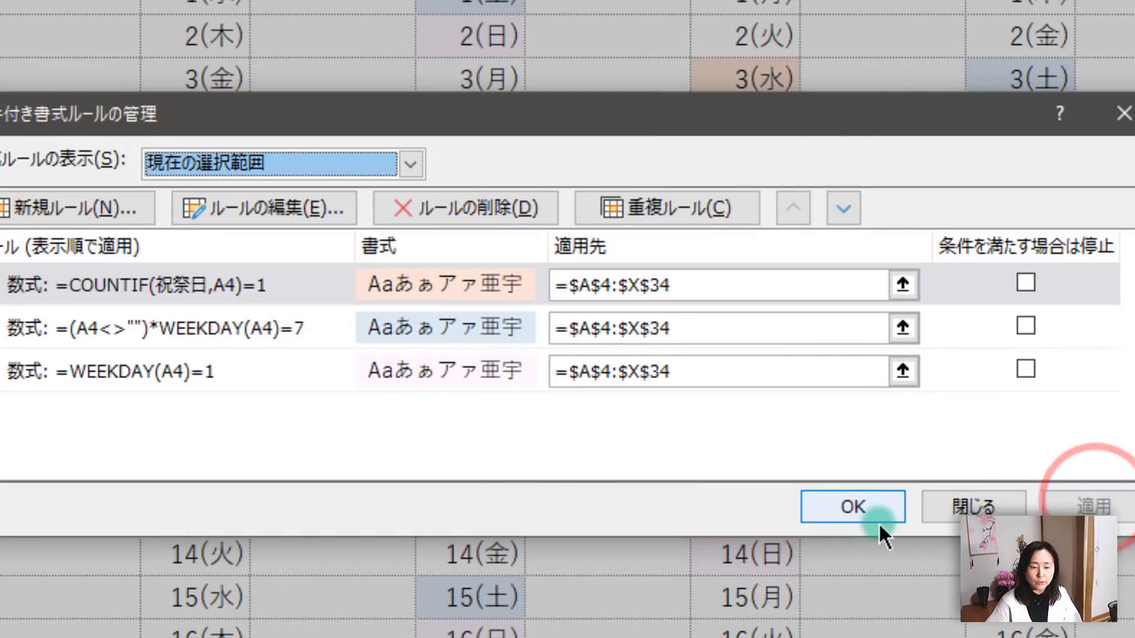
click(874, 506)
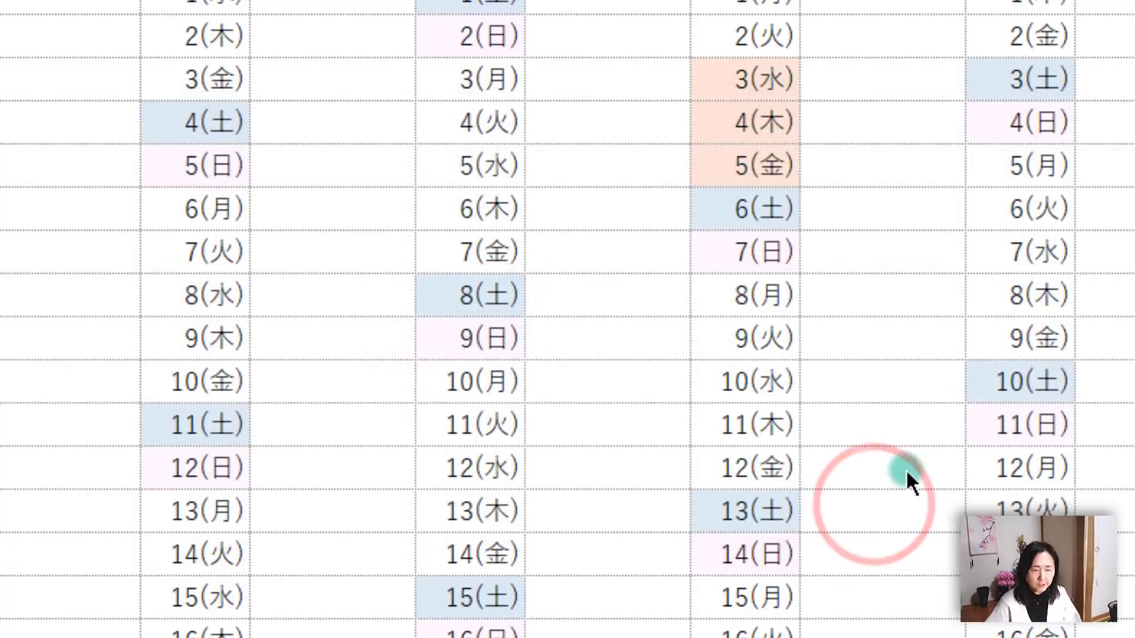